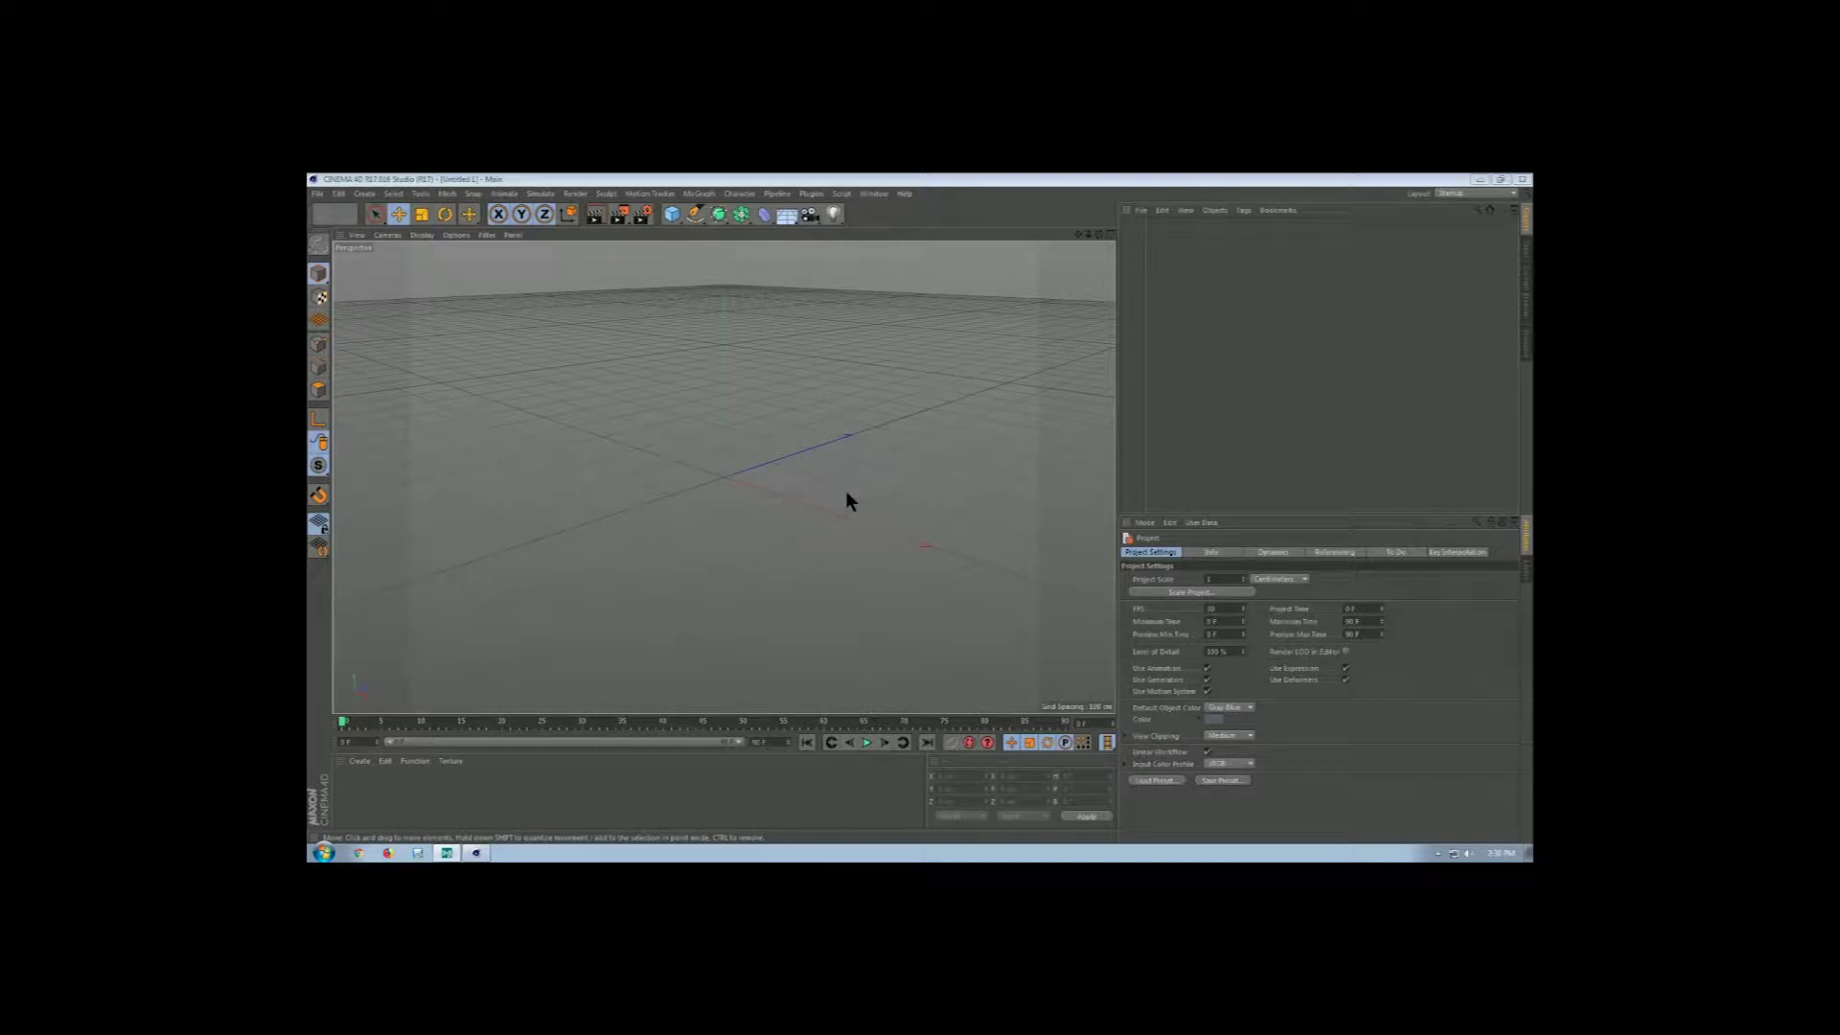
- Add a Platonic primitive divided into three segments per edge and display it with Gouraud Shading (Lines)
click(670, 214)
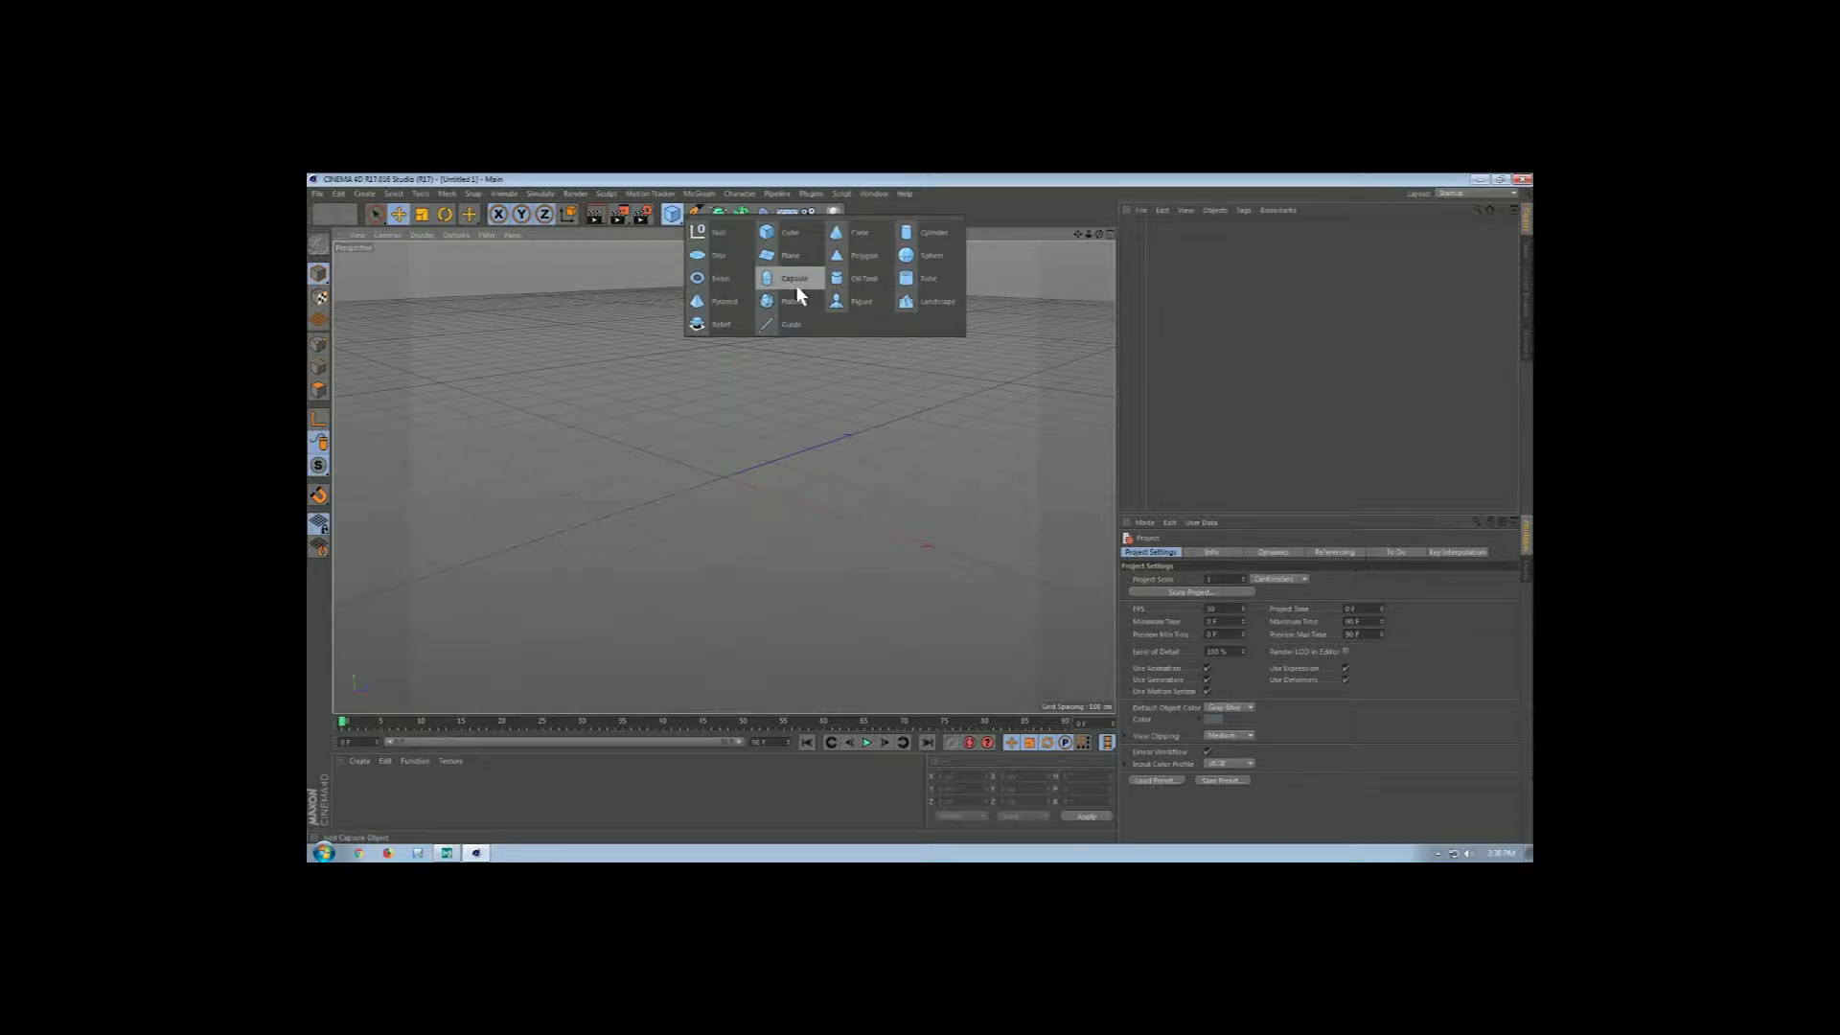
click(776, 303)
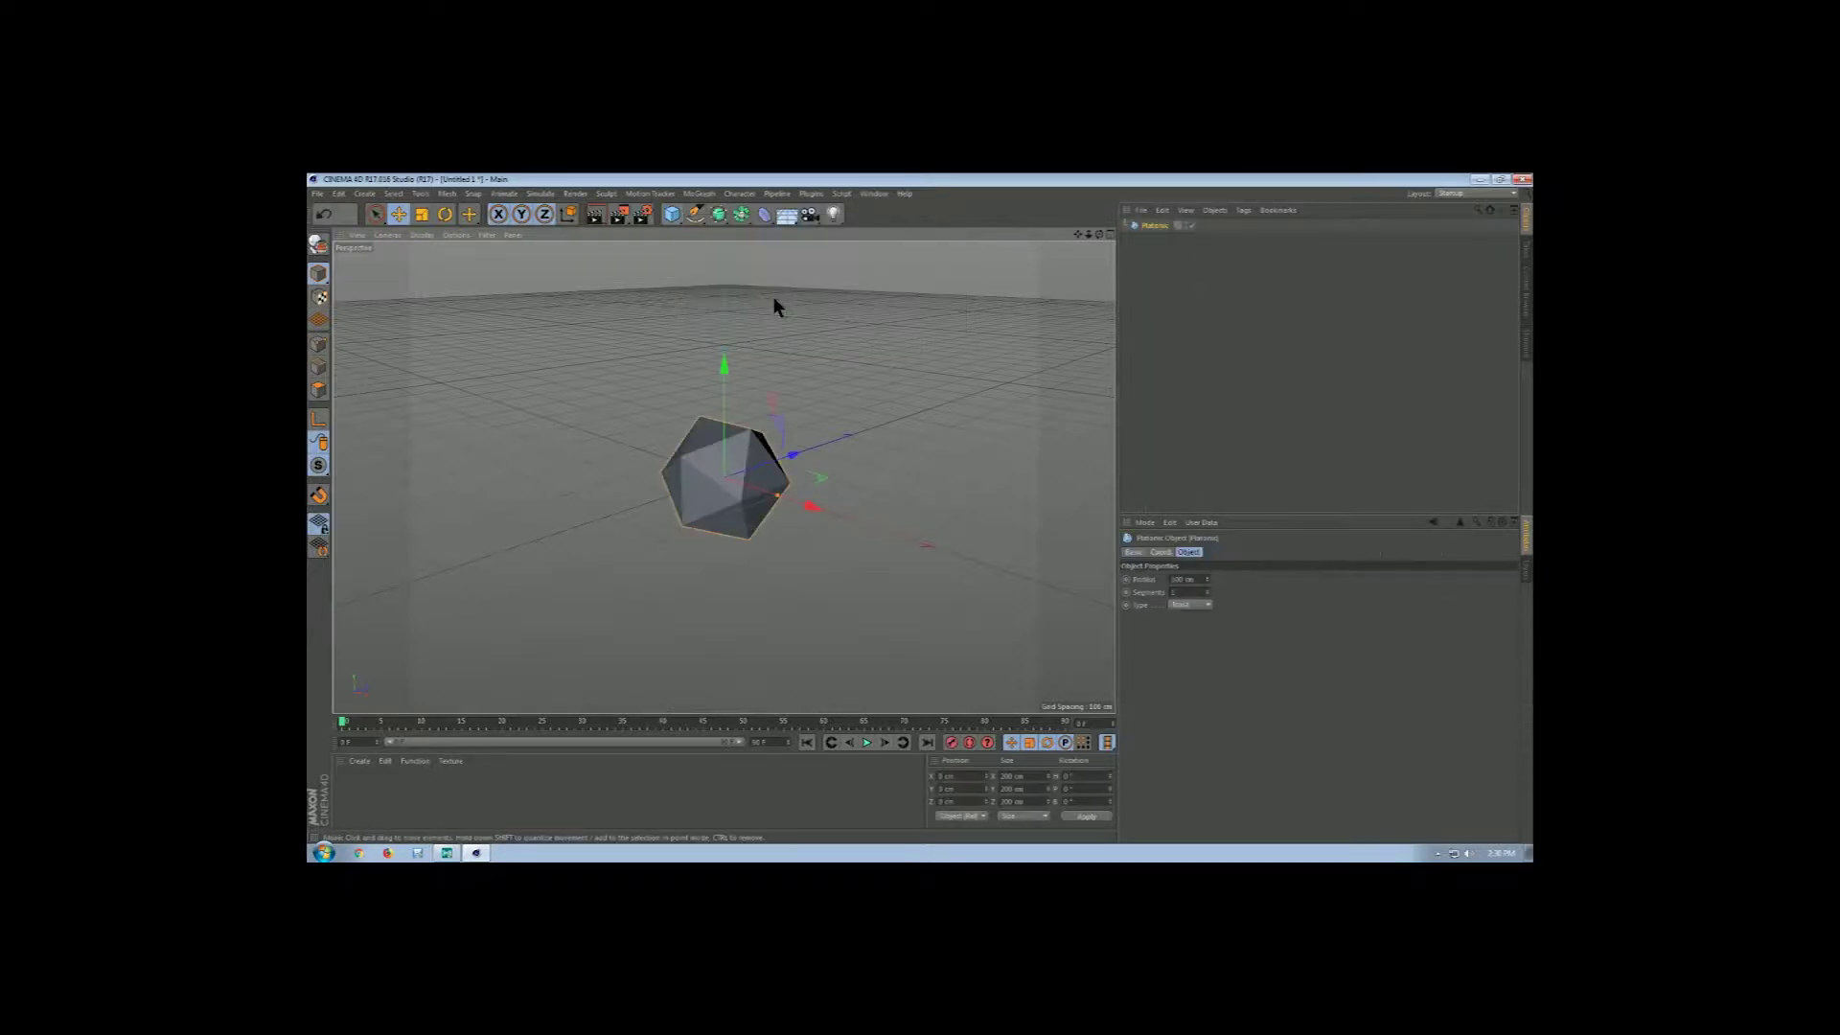
click(1208, 591)
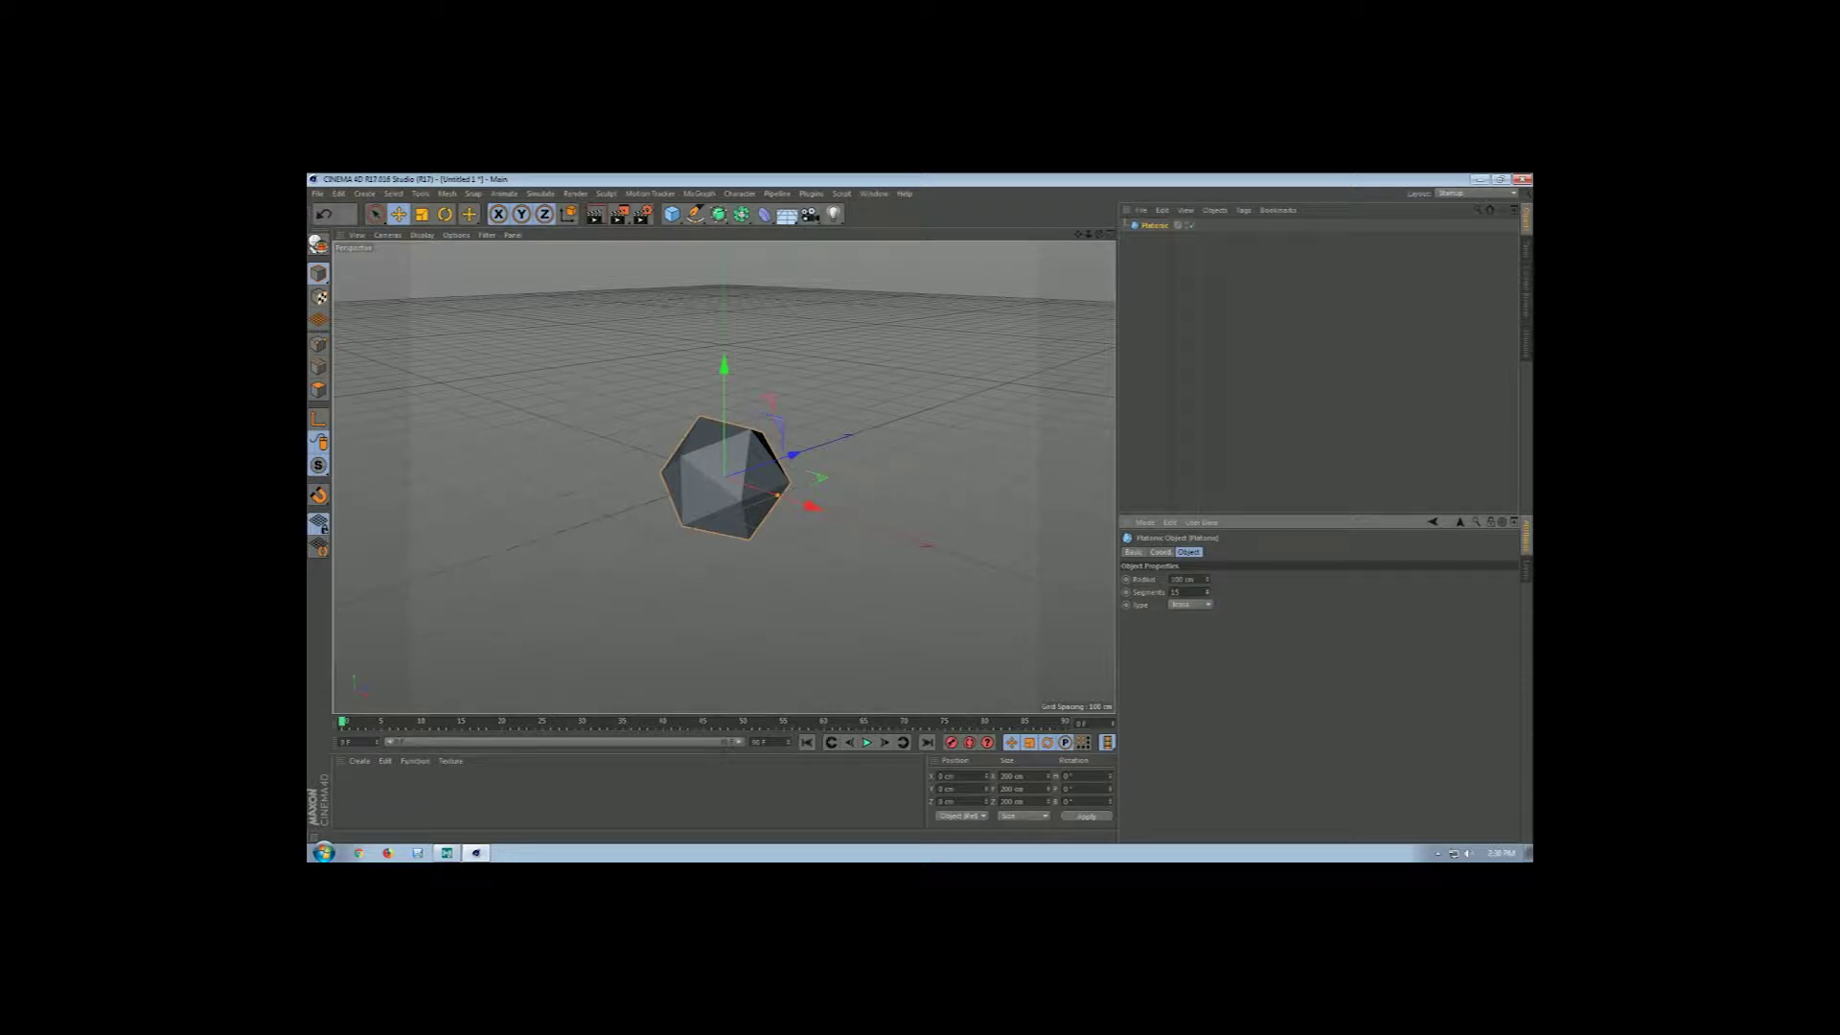
click(431, 235)
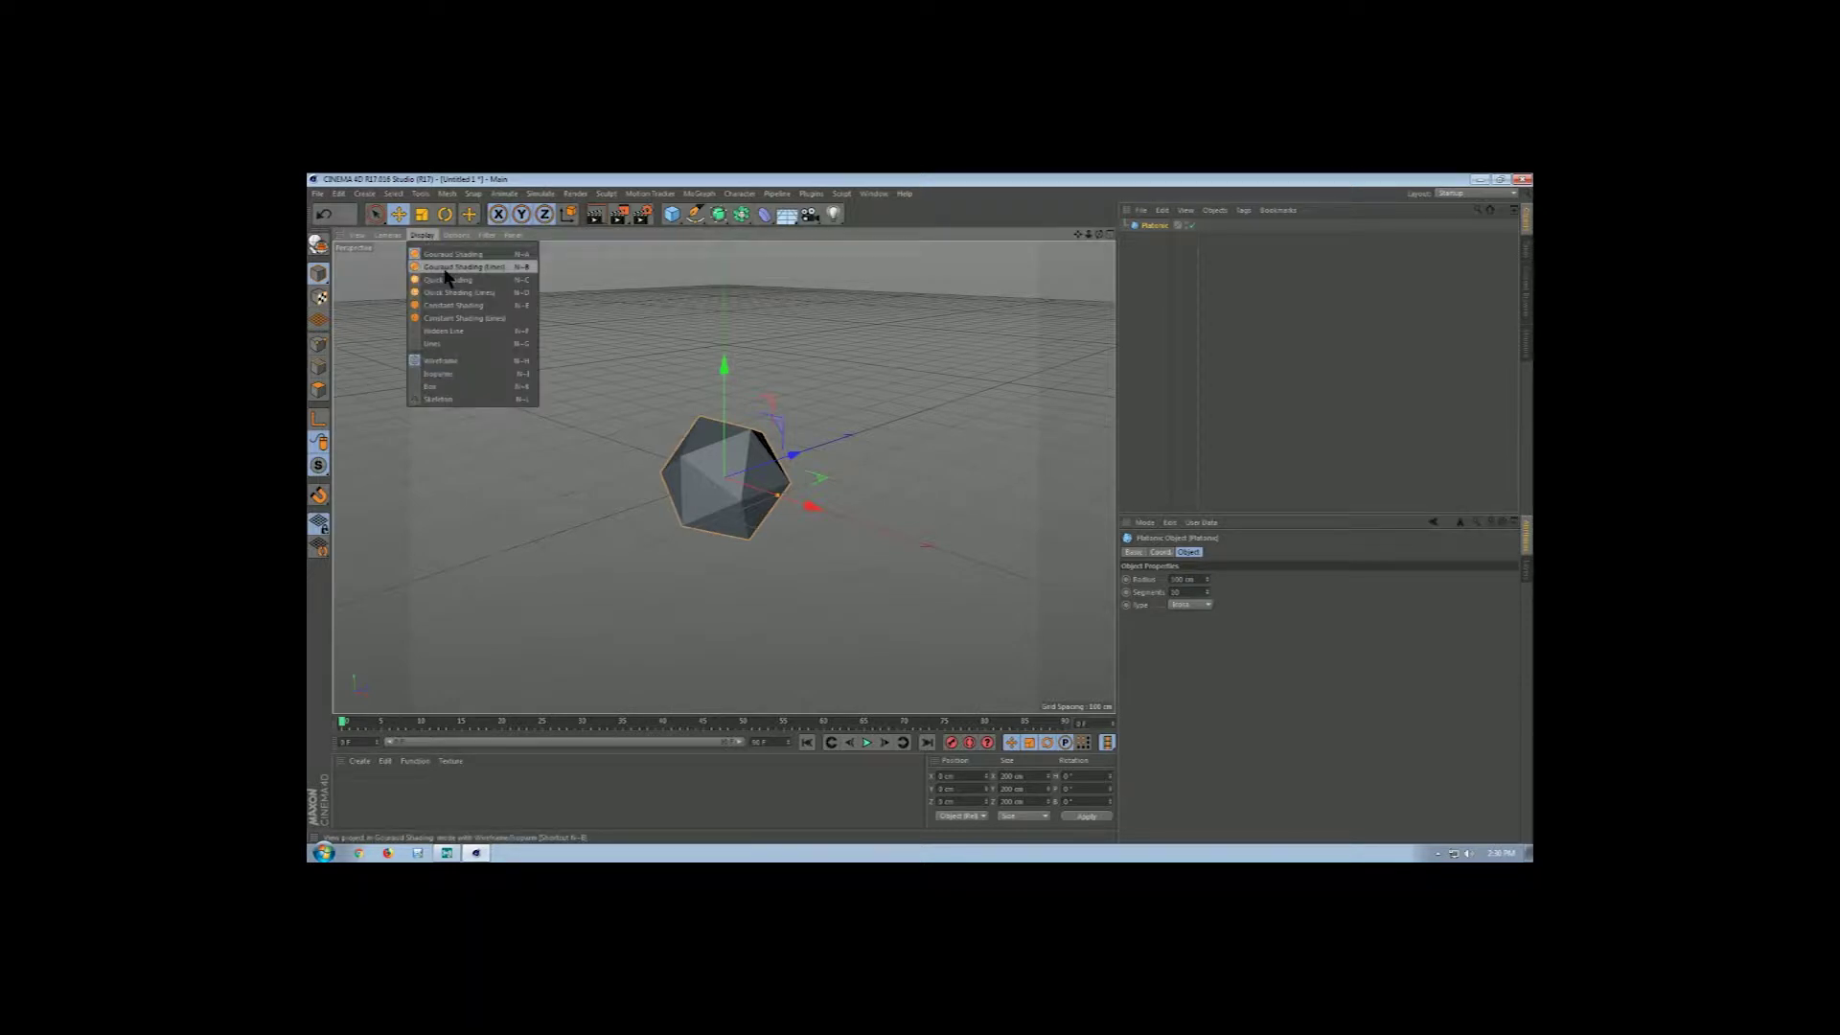
click(448, 267)
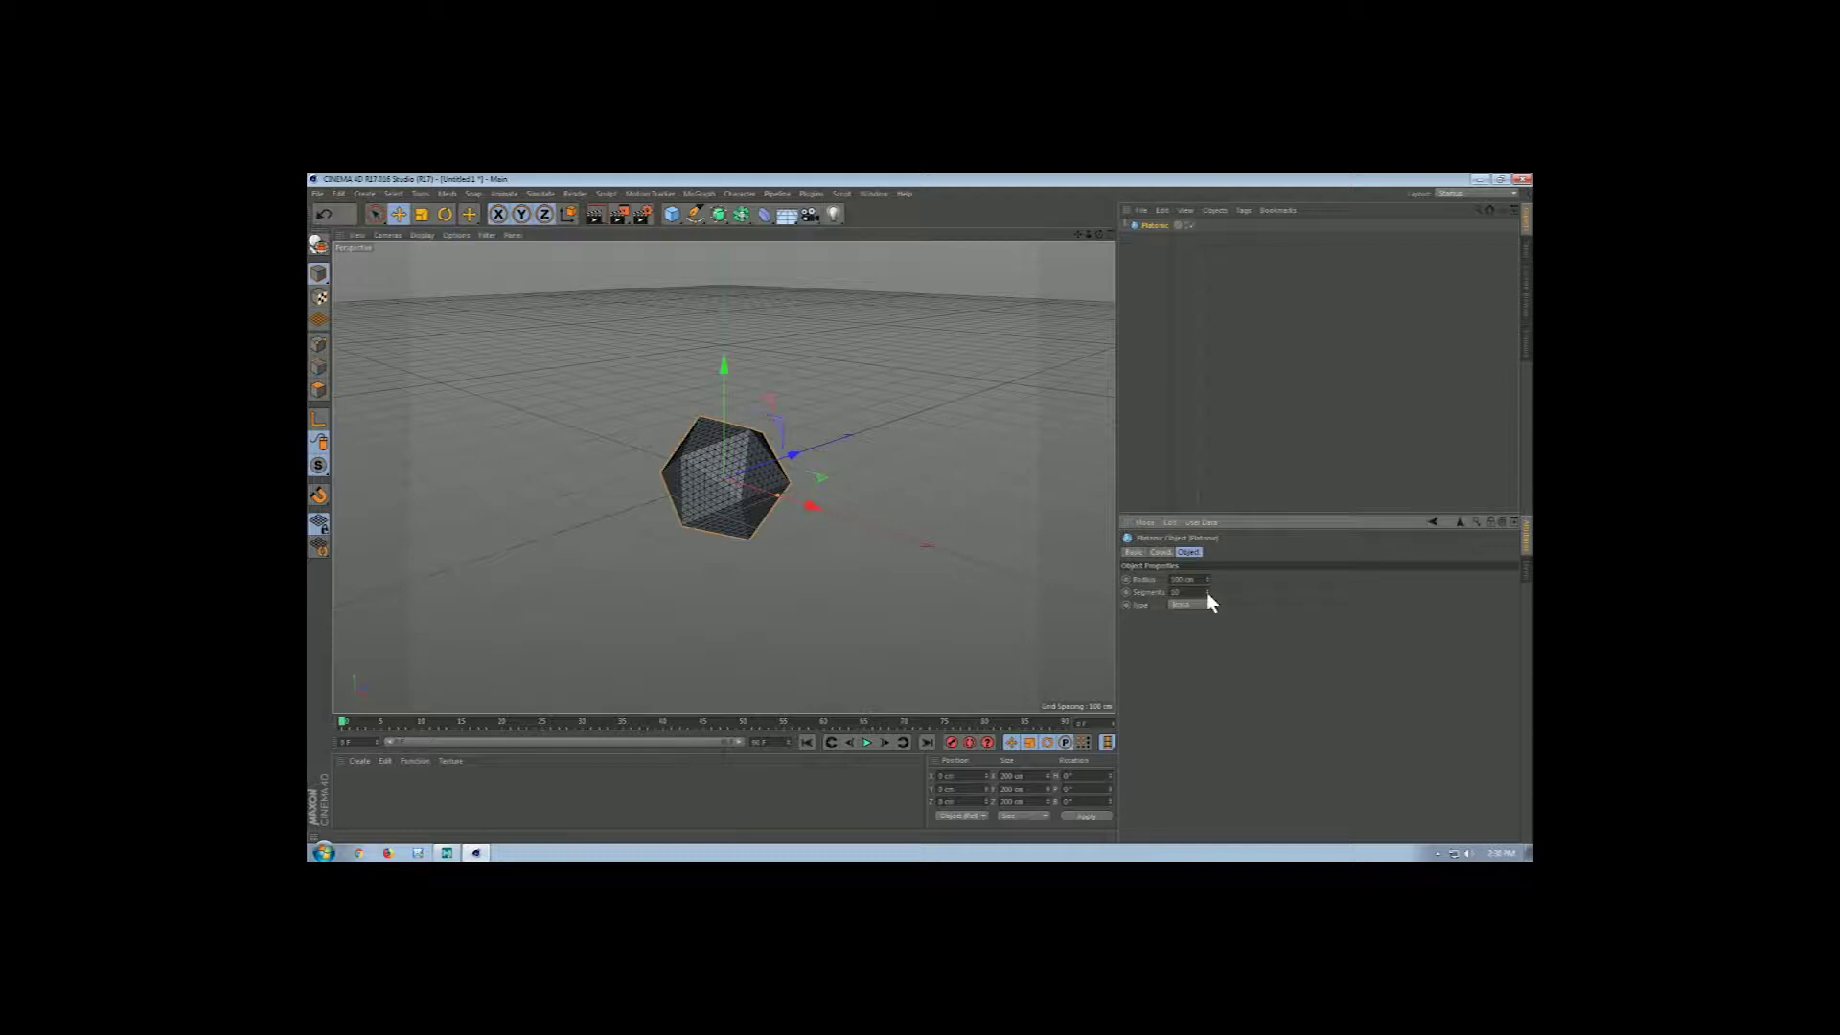
drag(1207, 593, 1208, 612)
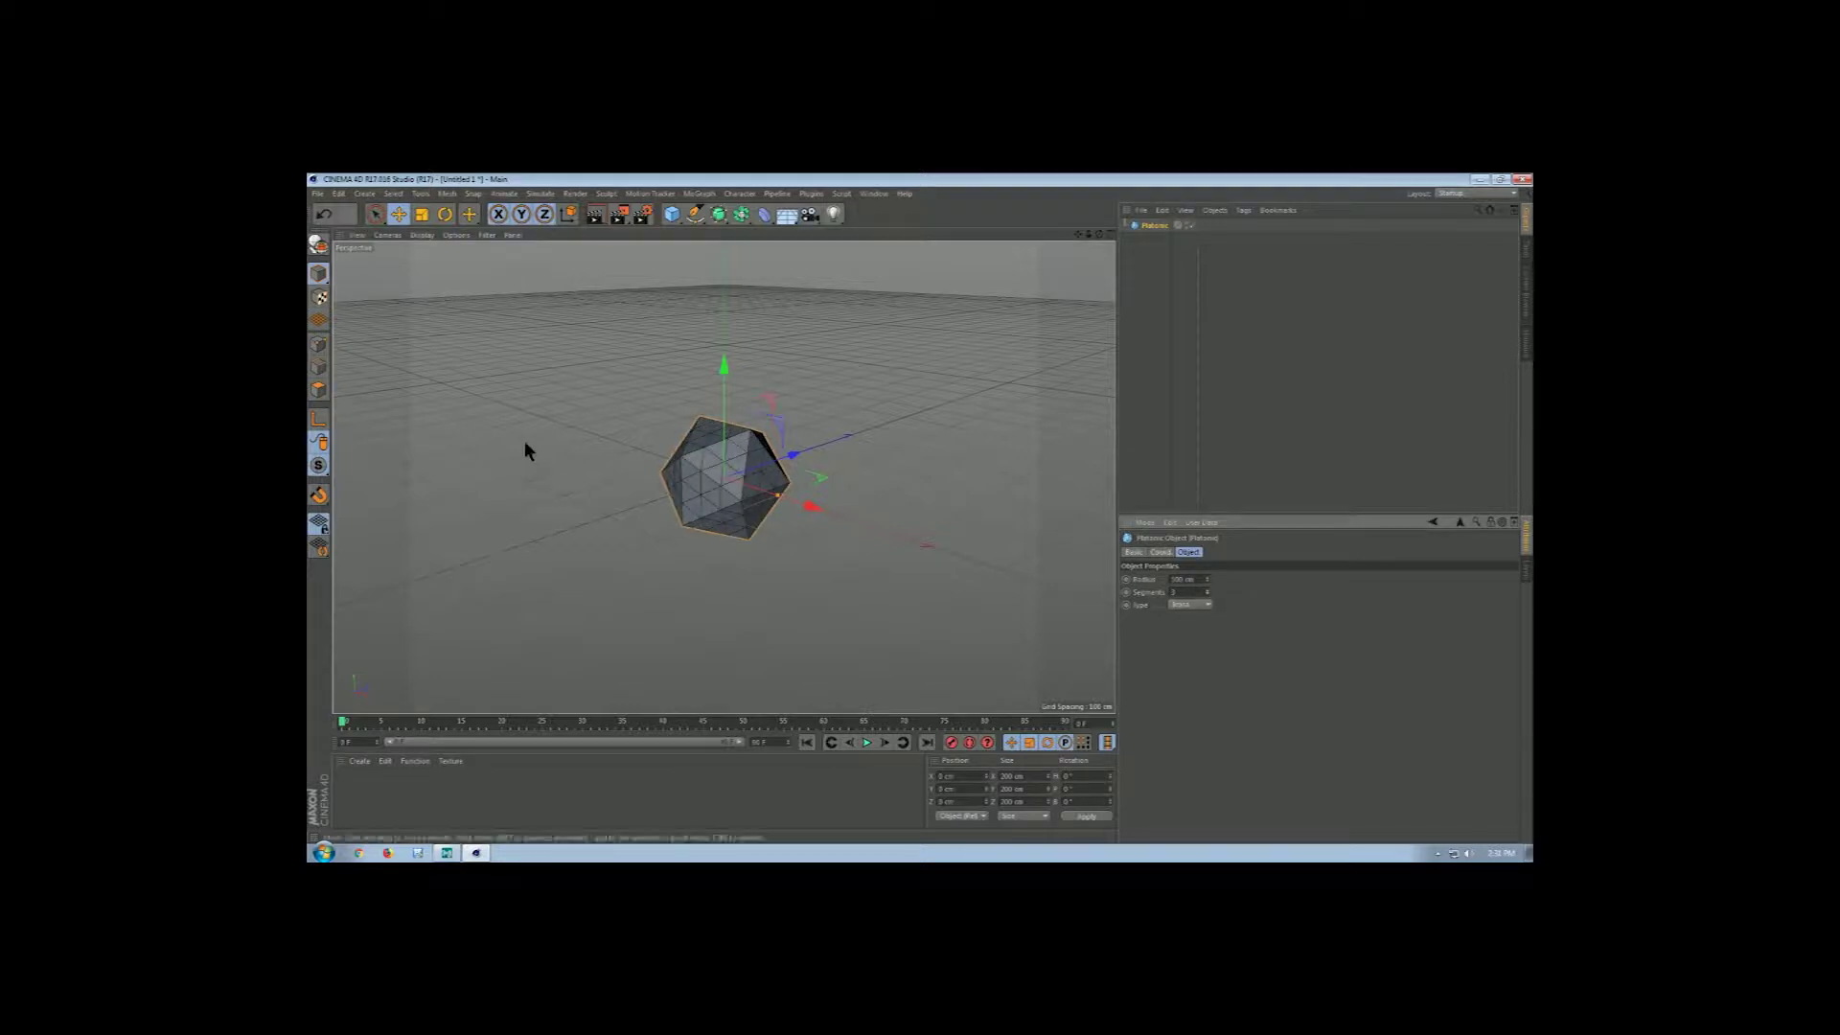
- Convert the Platonic into an editable polygon object and switch to polygon editing mode
click(319, 247)
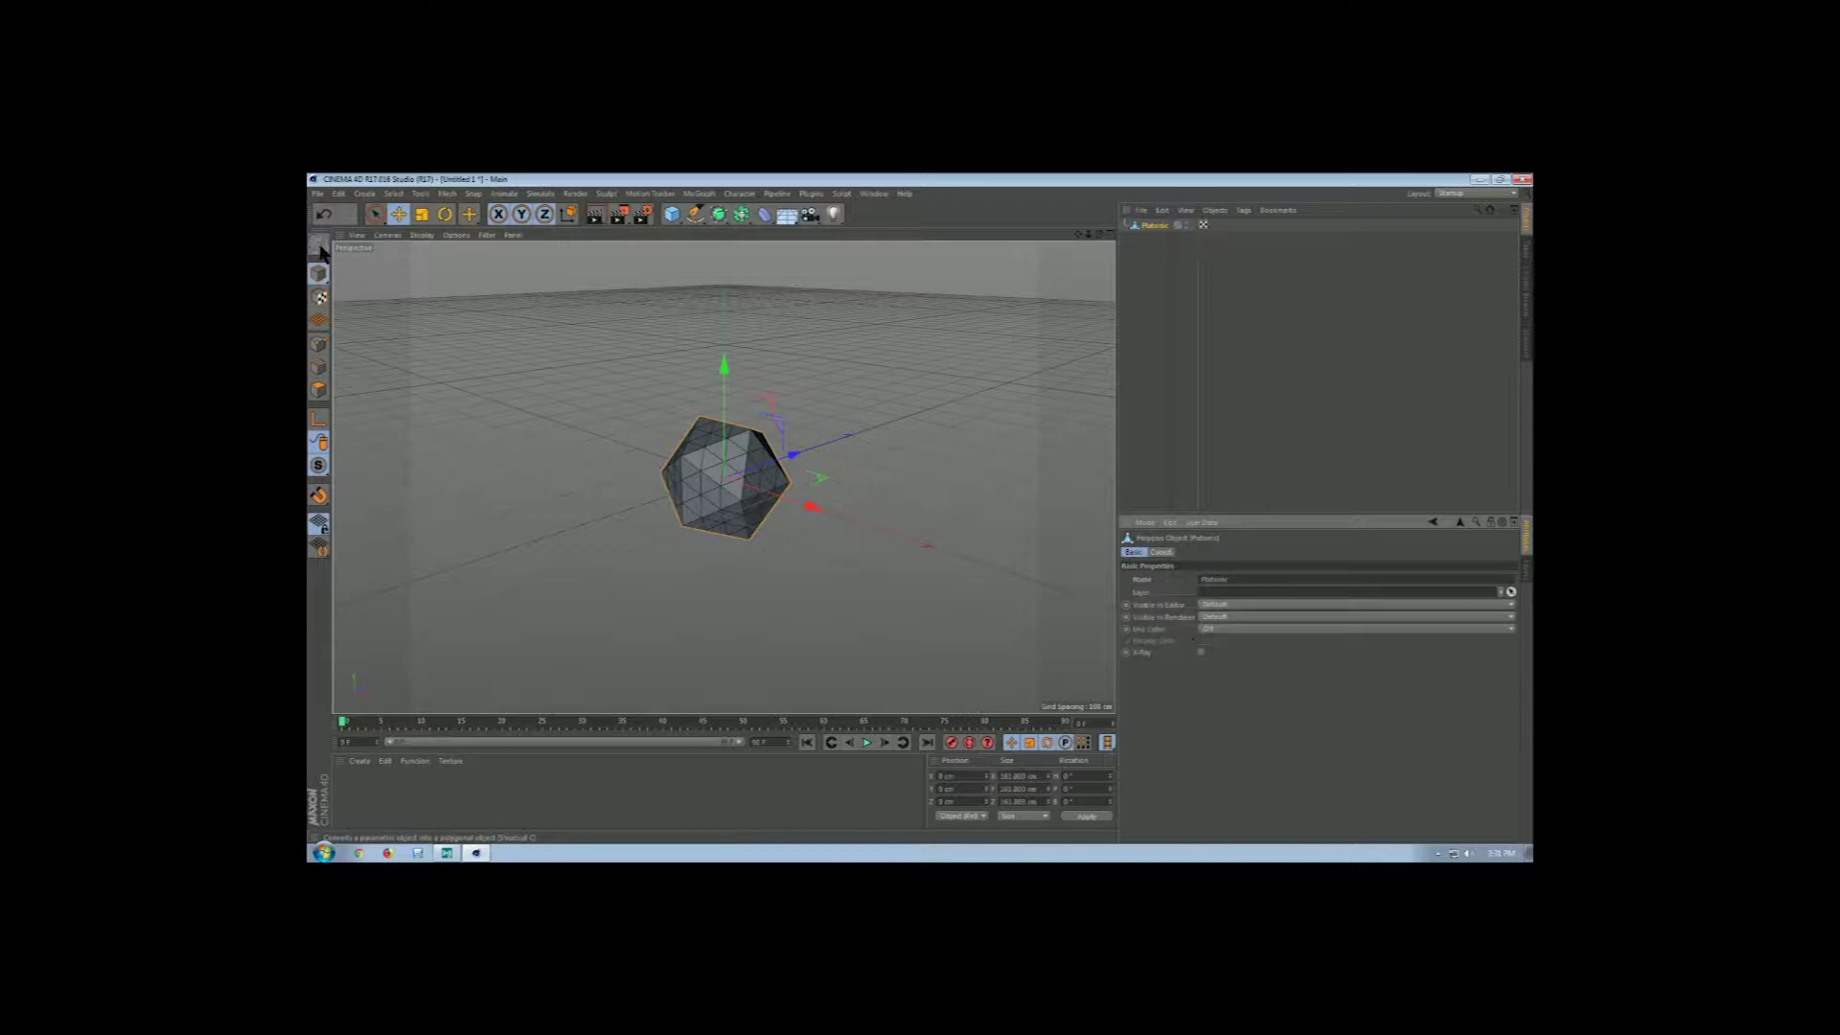
click(319, 390)
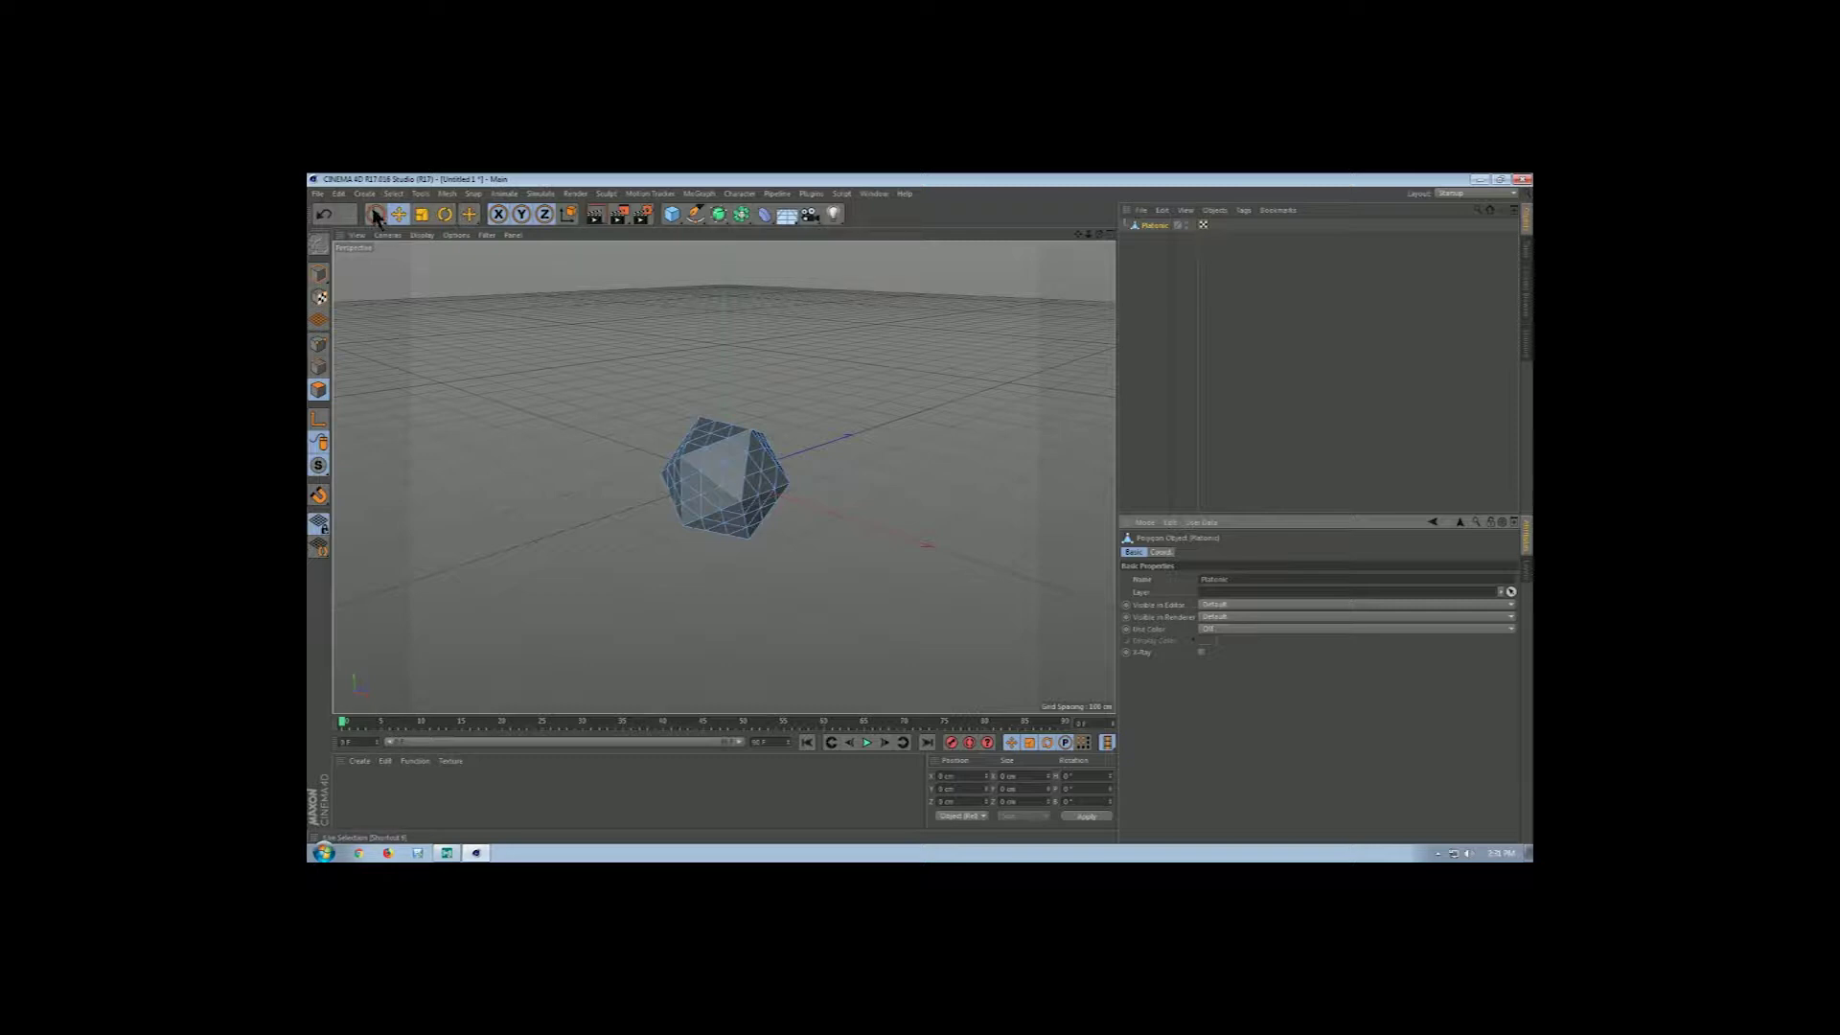
- Use Loop Selection to select one diagonal loop of polygons around the Platonic
click(393, 194)
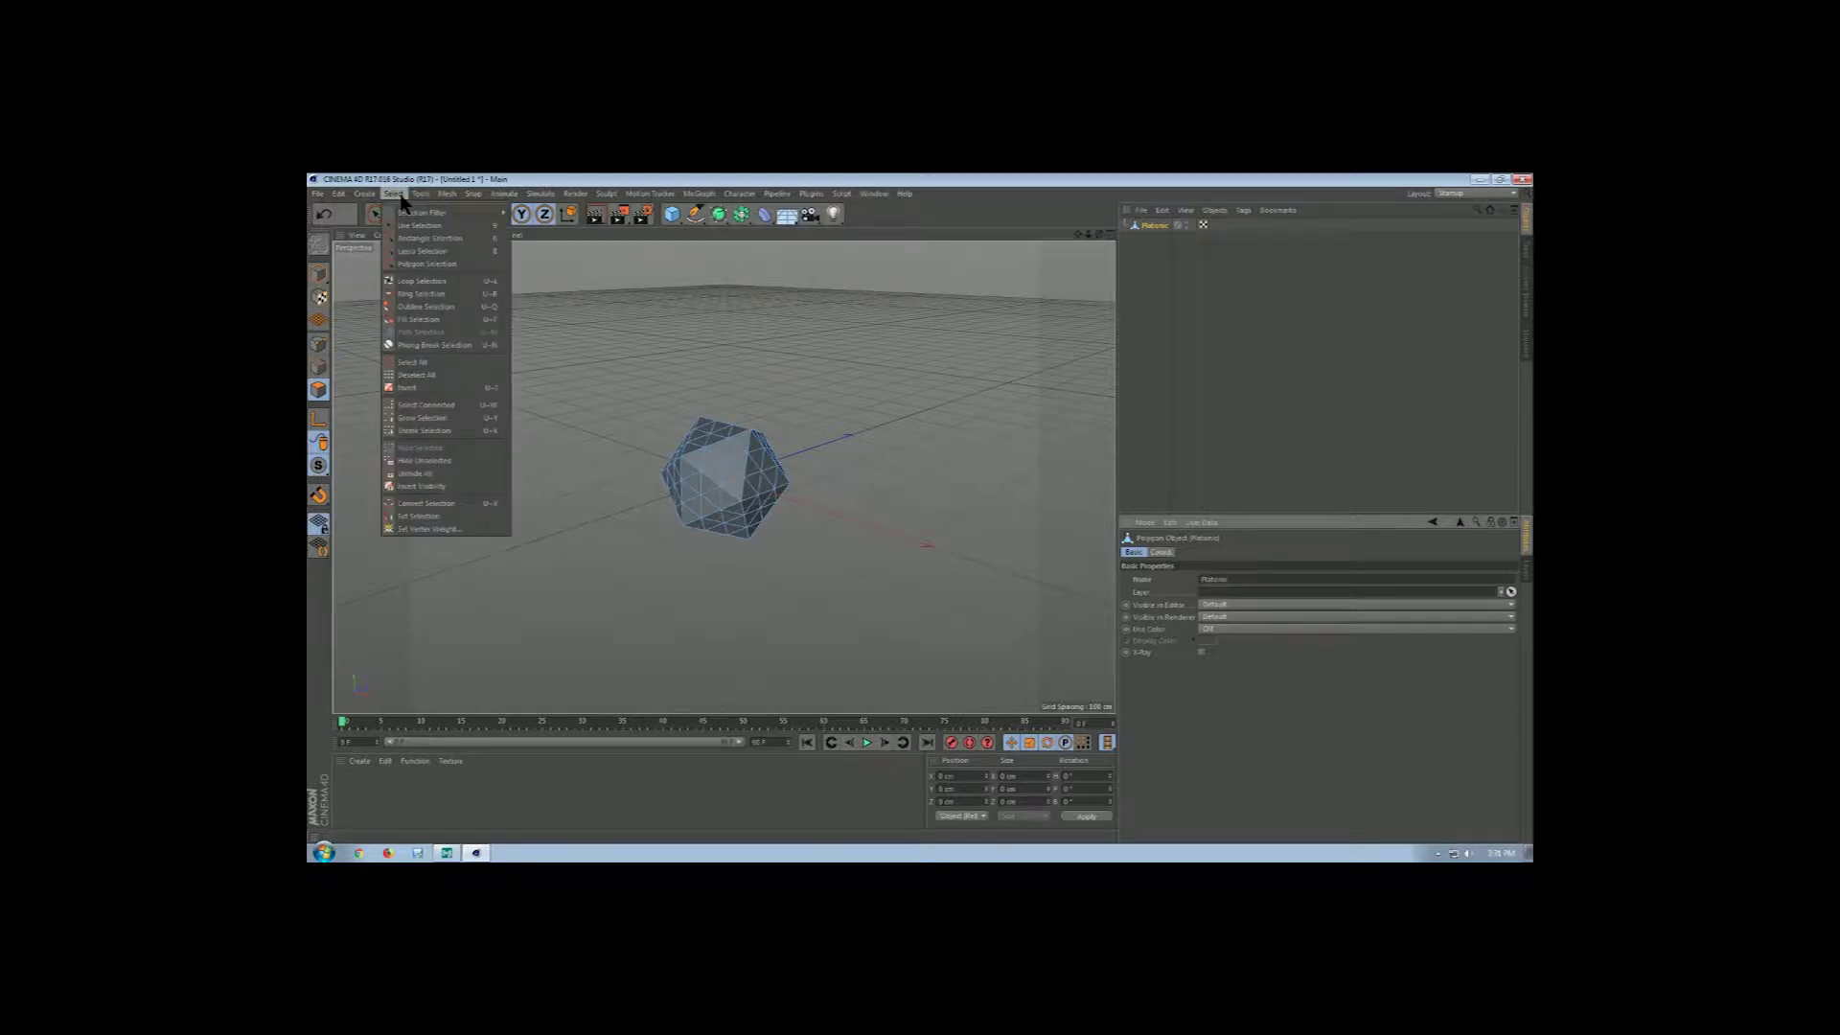
click(422, 281)
scroll(757, 518, up, 5)
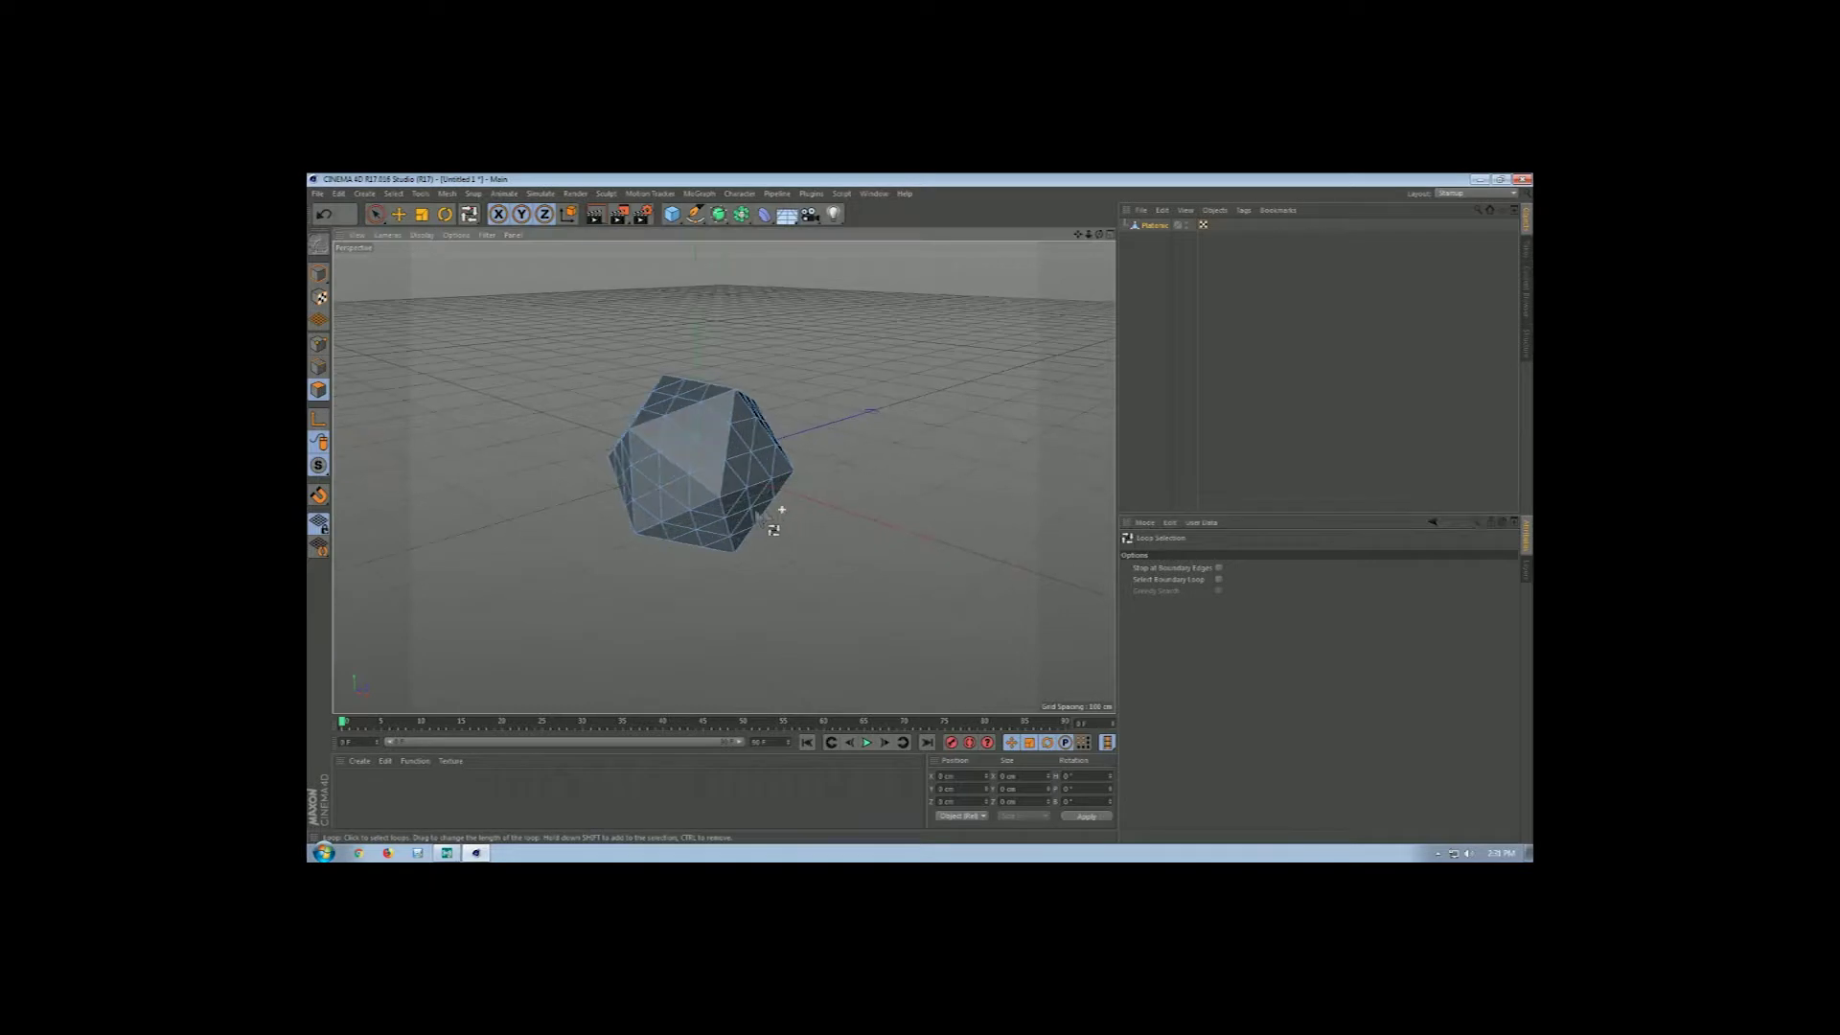
scroll(726, 517, up, 2)
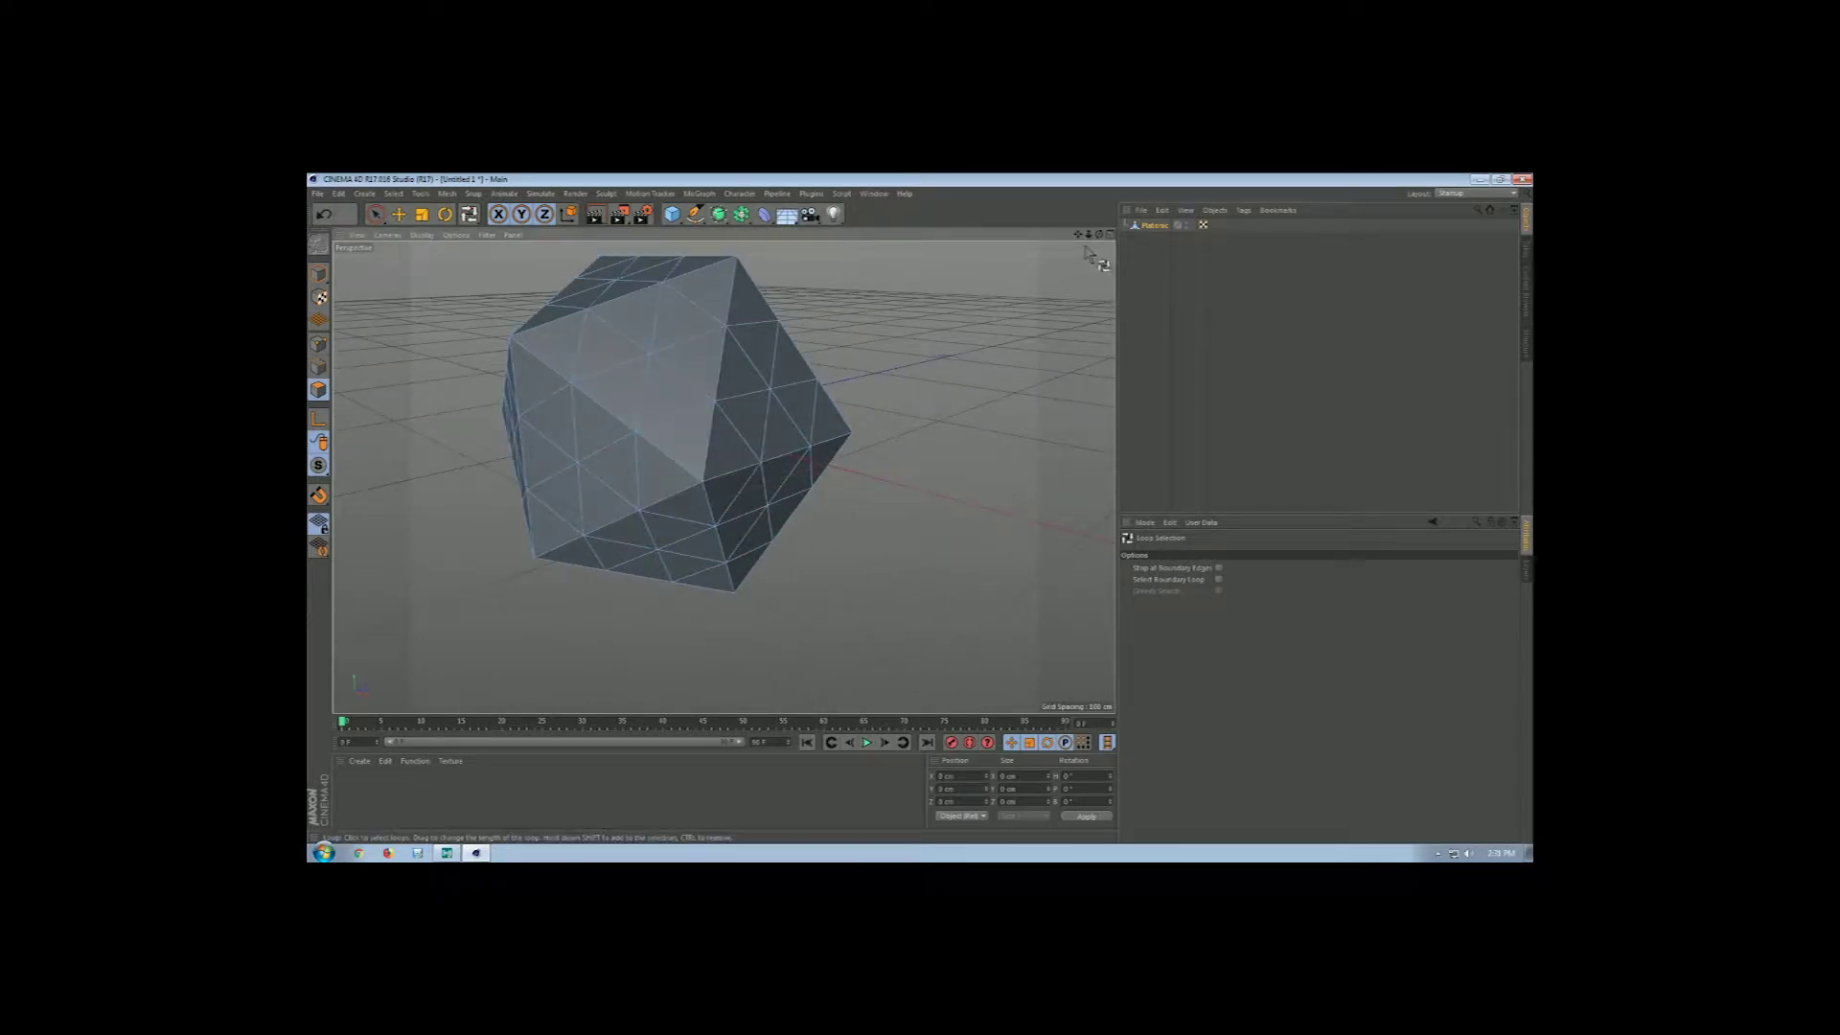
drag(1098, 233, 1130, 288)
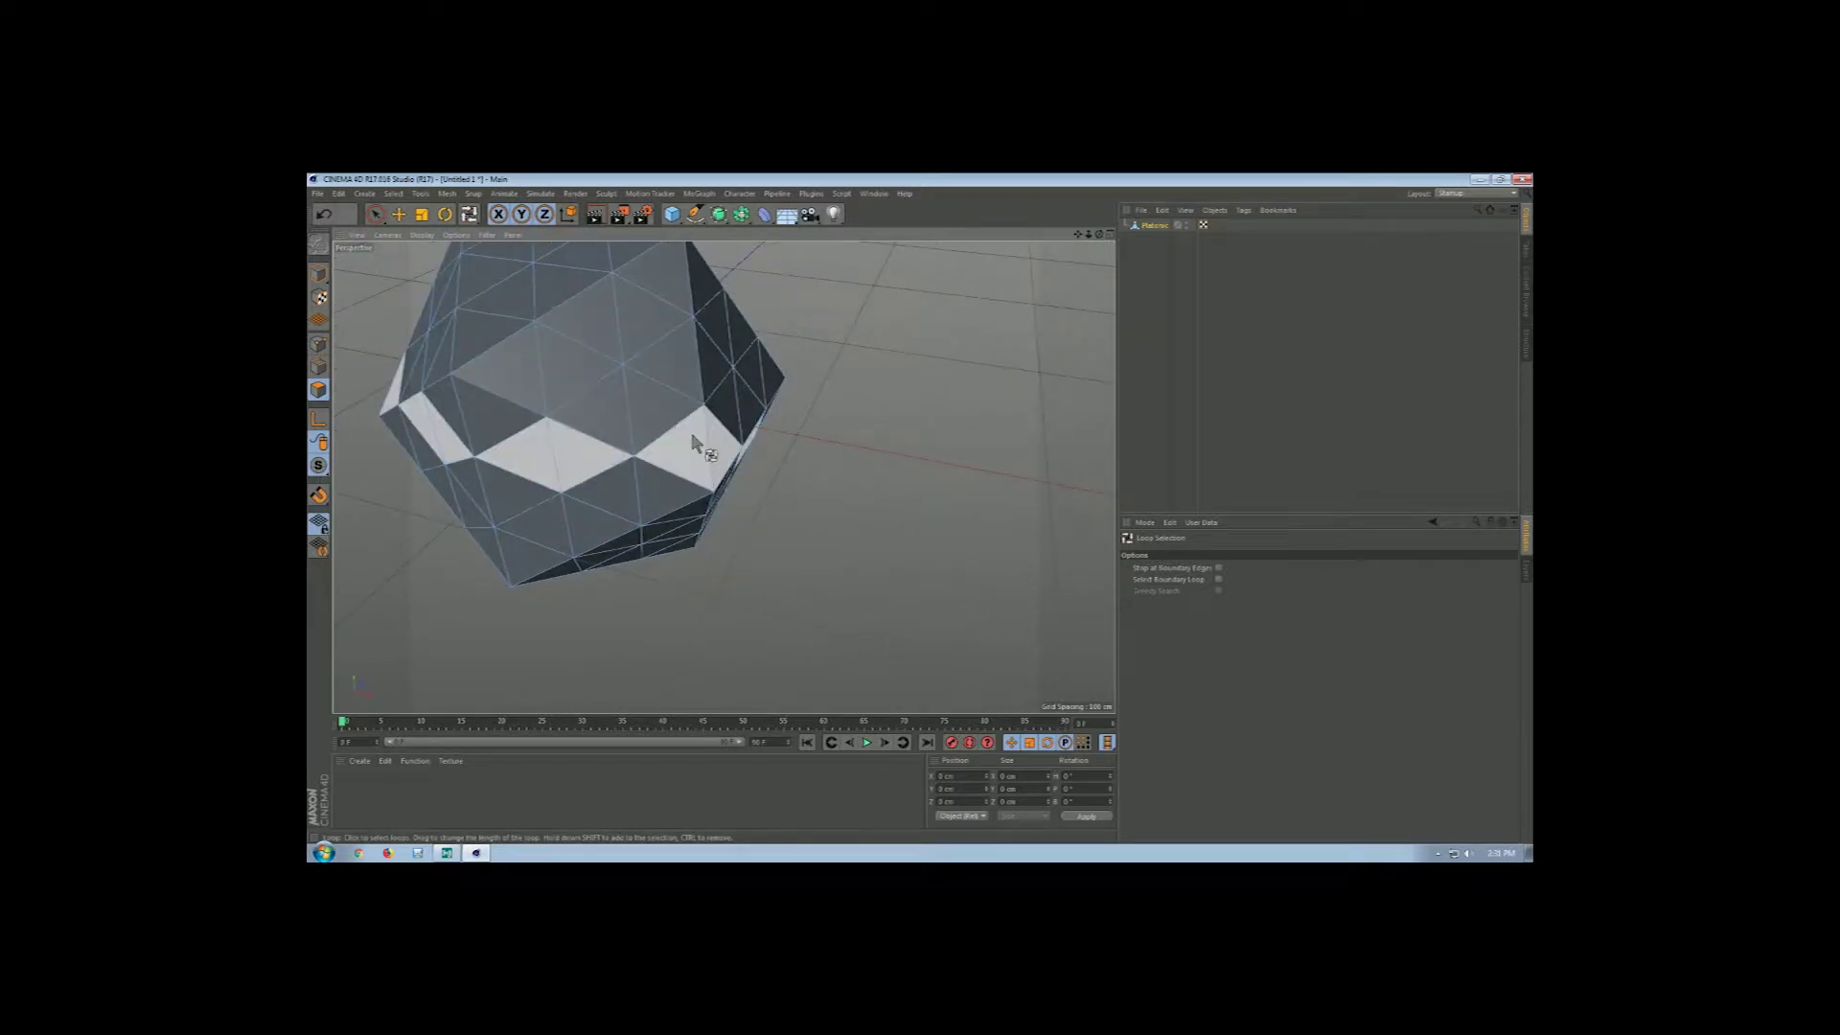
click(605, 431)
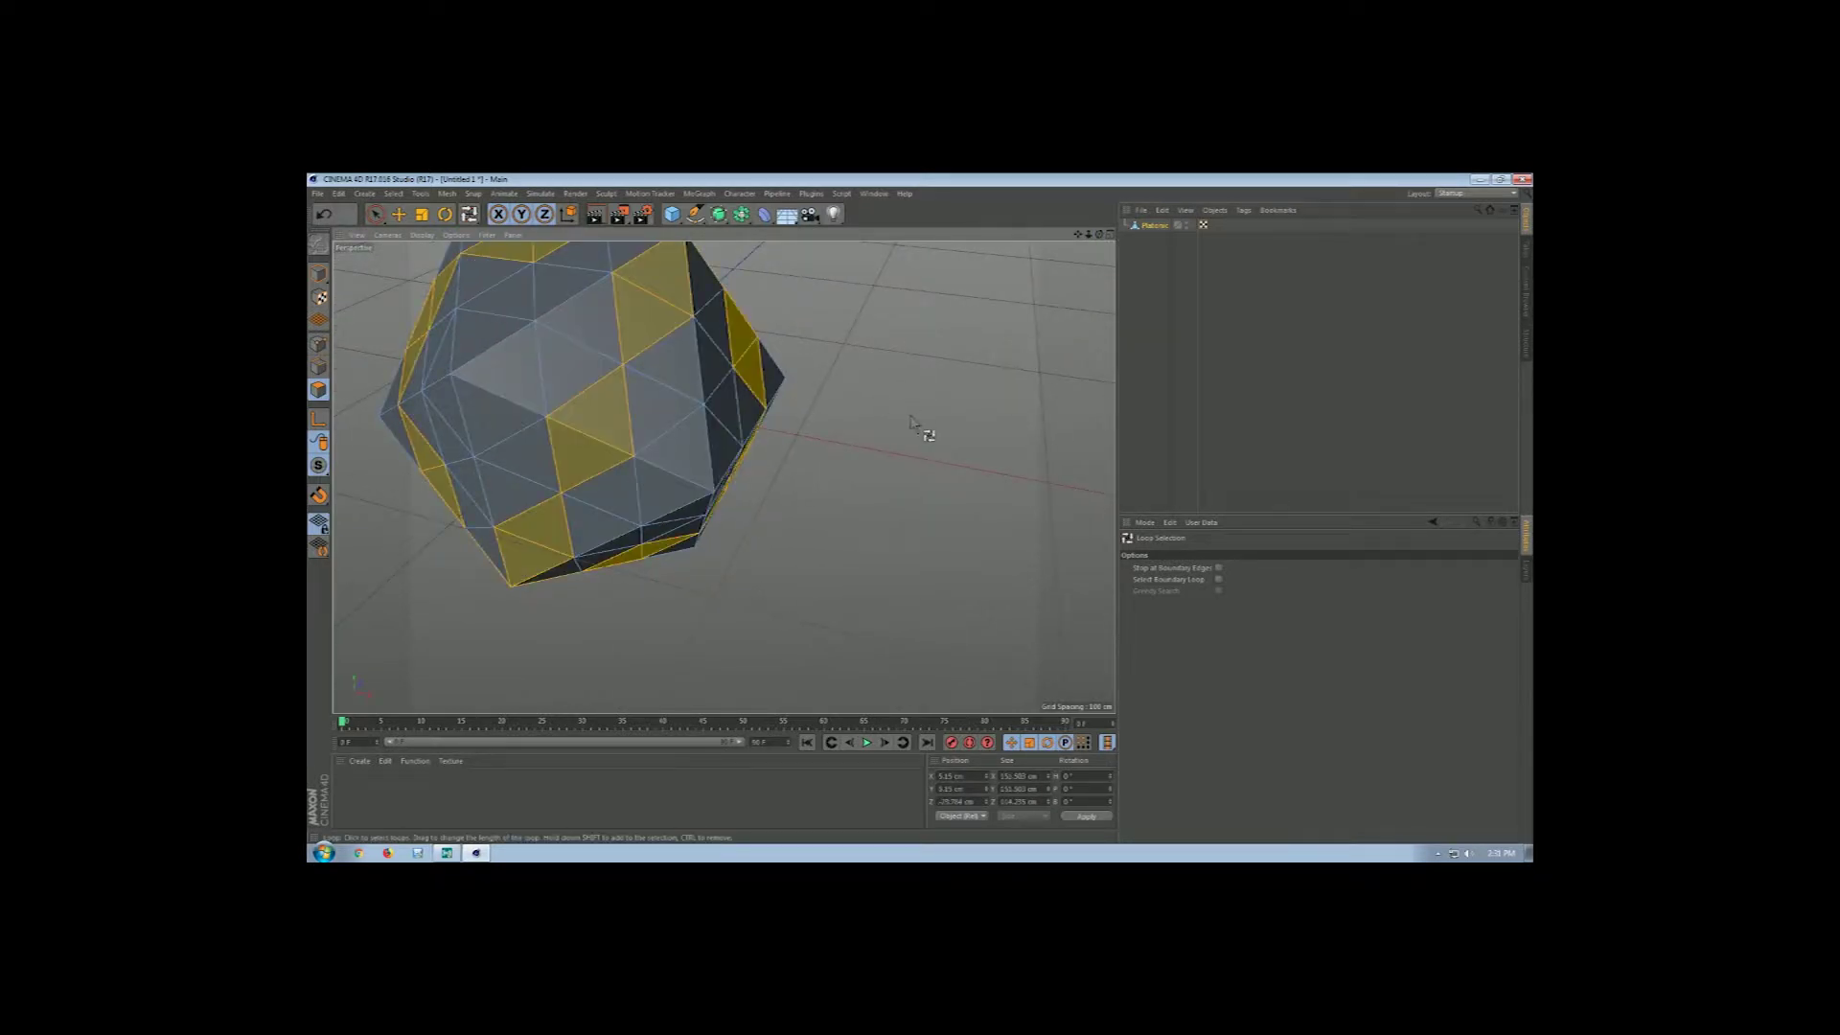
- Add three more polygon loops from different sides of the Platonic to the loop selection
scroll(908, 431, down, 5)
drag(1099, 235, 1409, 184)
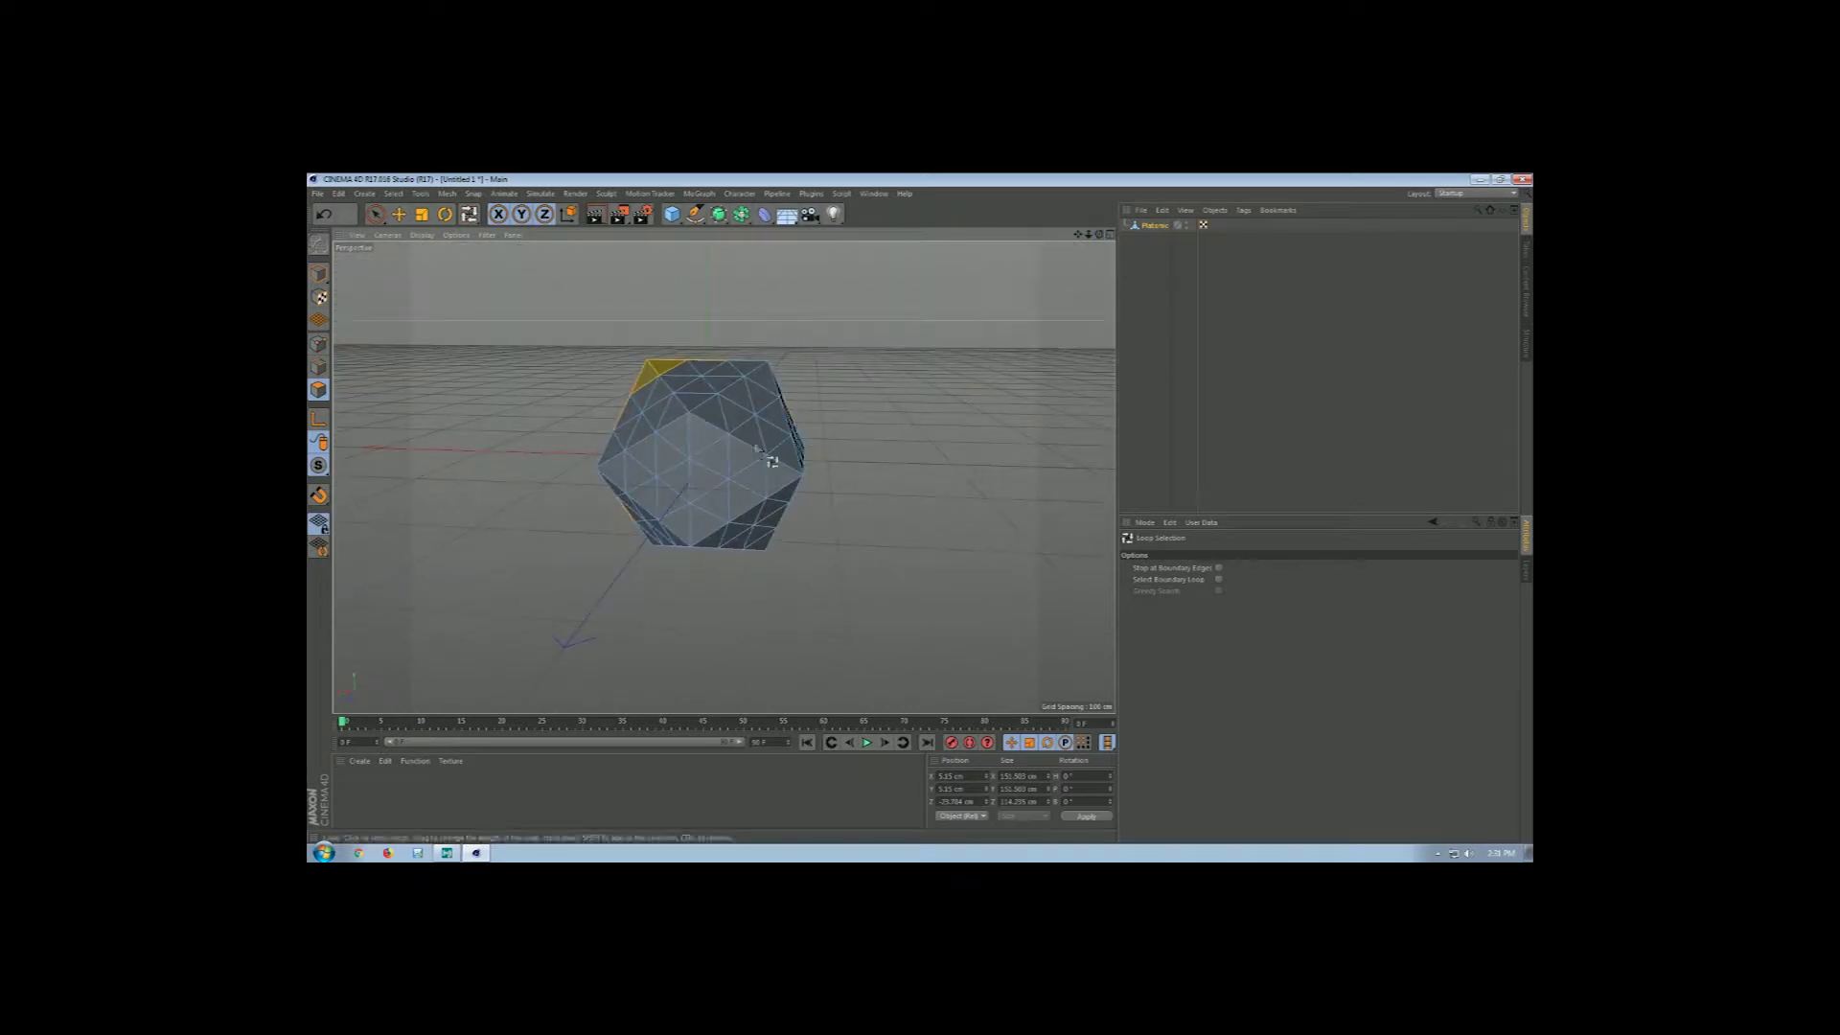
click(697, 457)
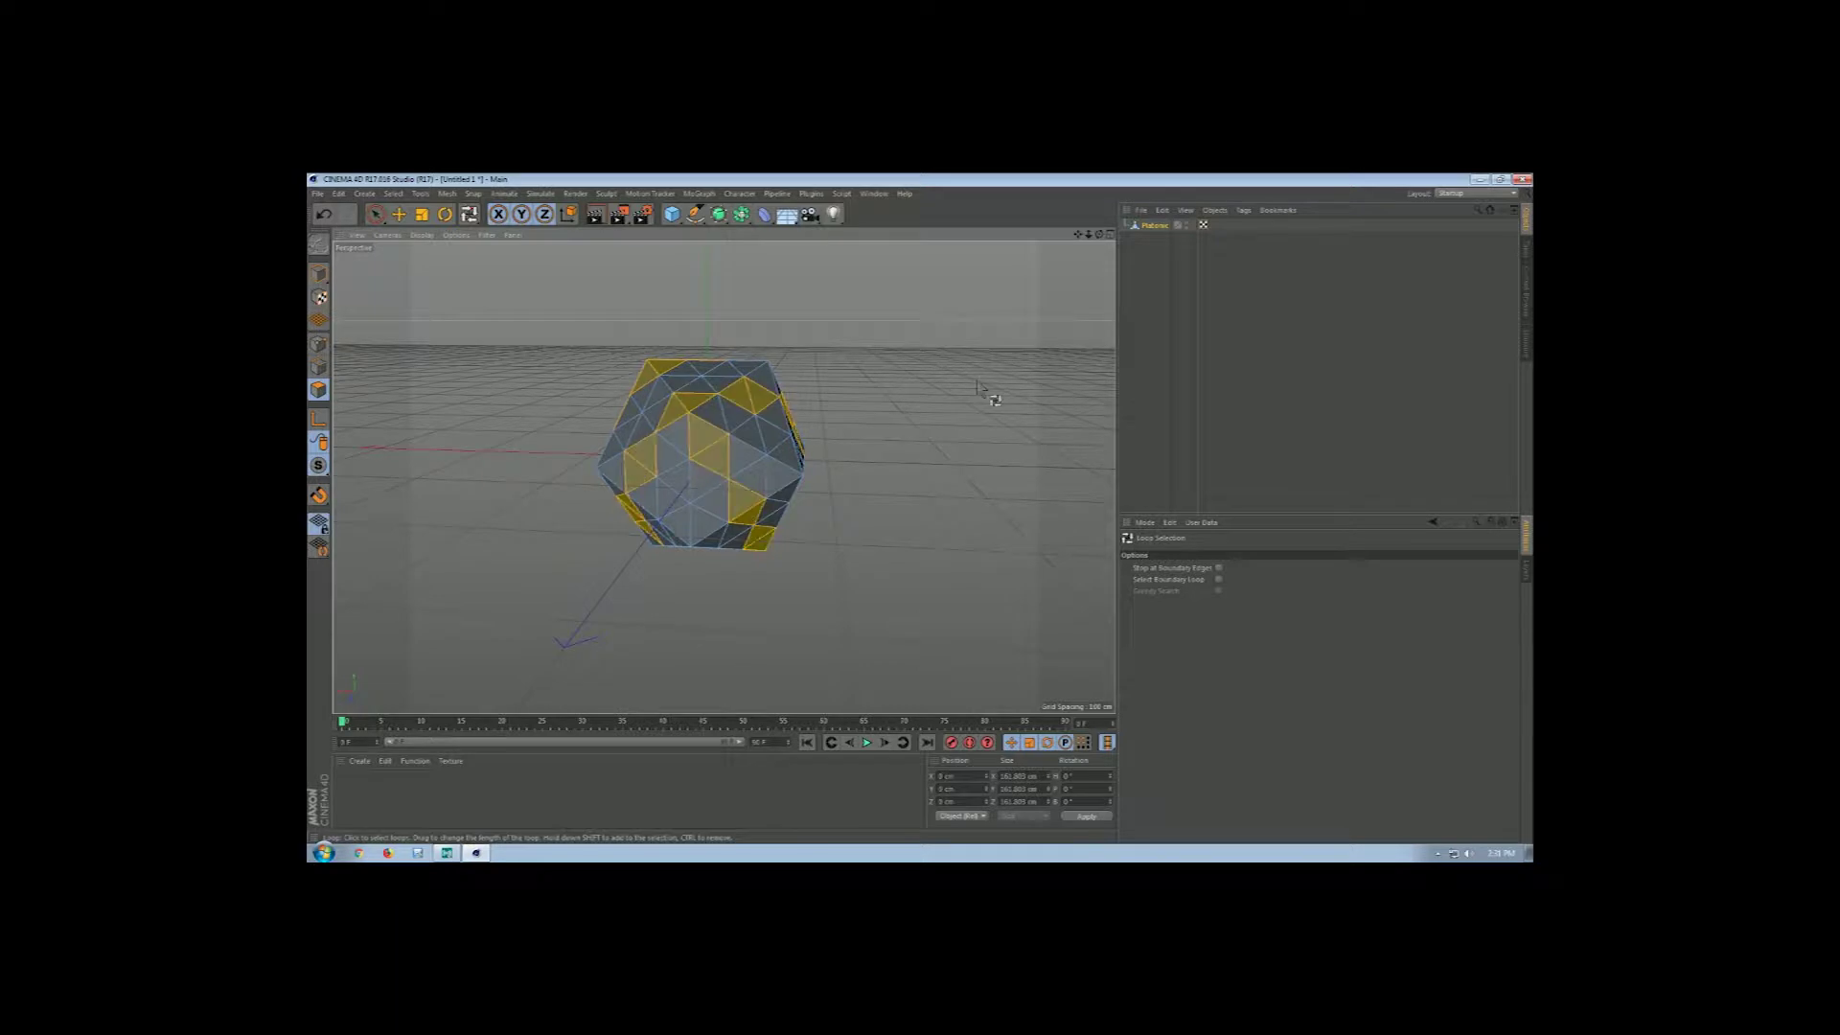
drag(1100, 234, 1303, 474)
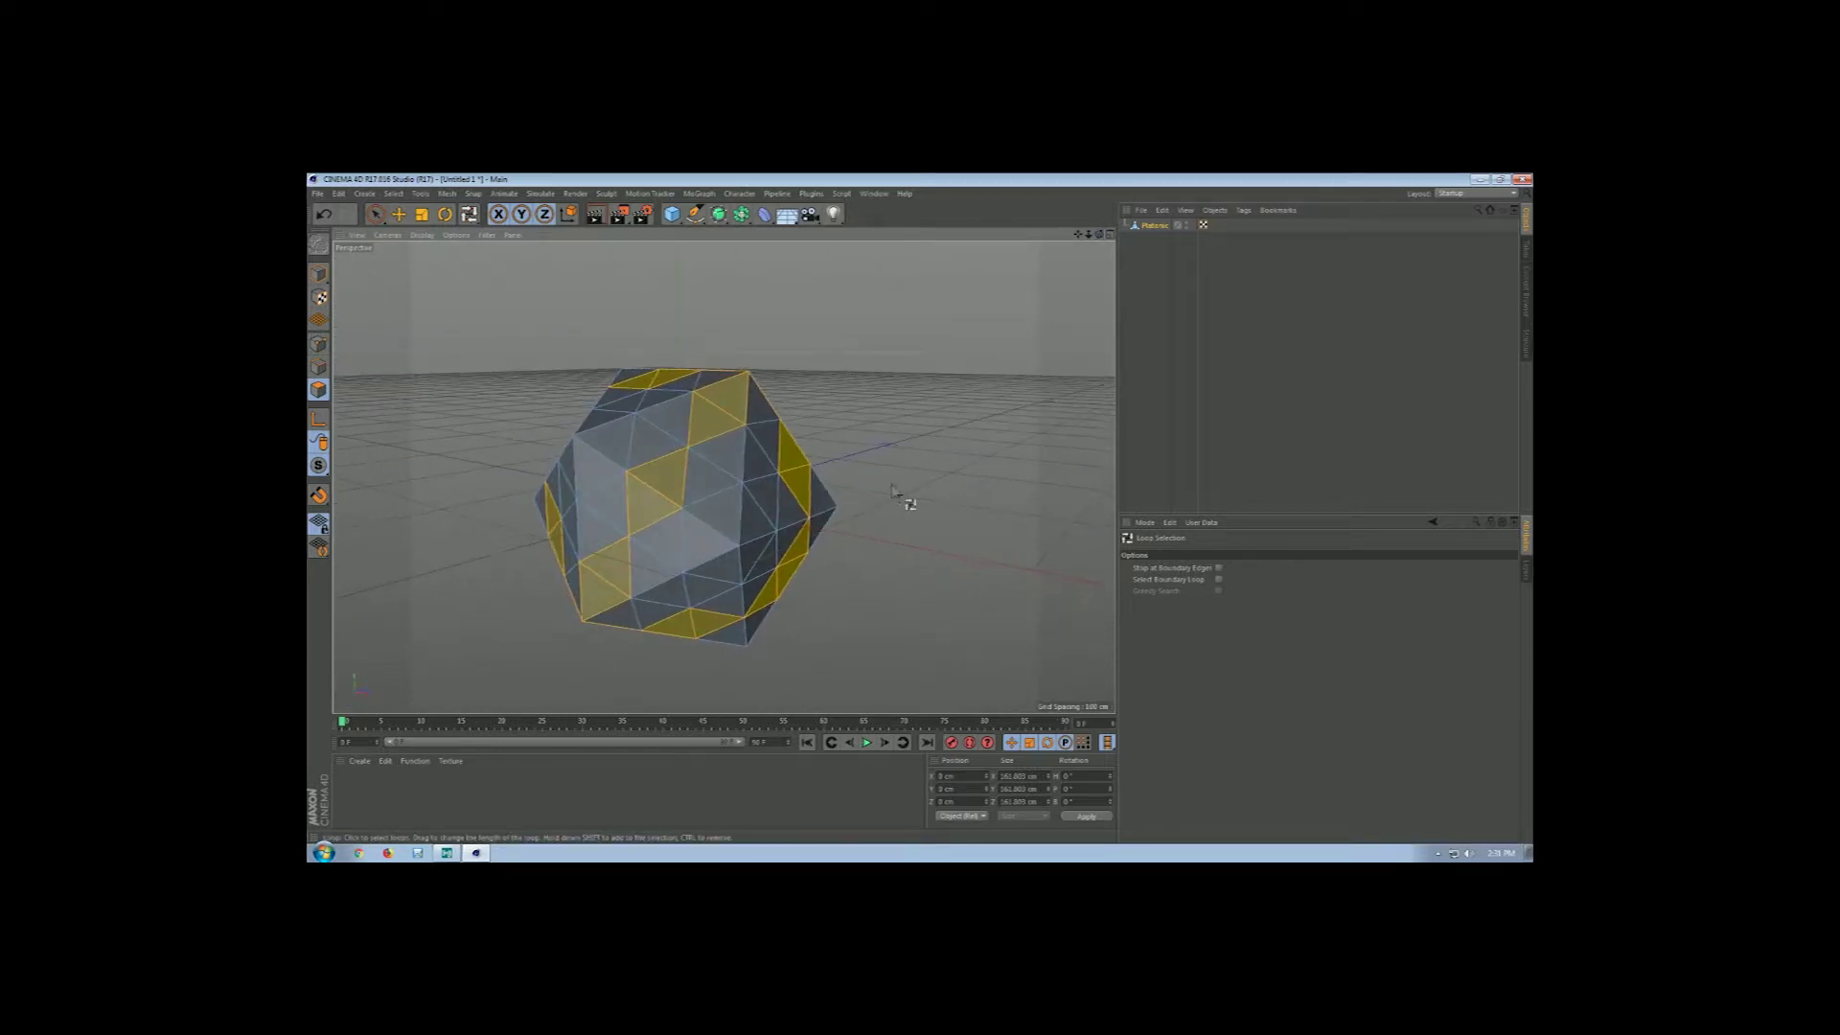
shift+click(733, 531)
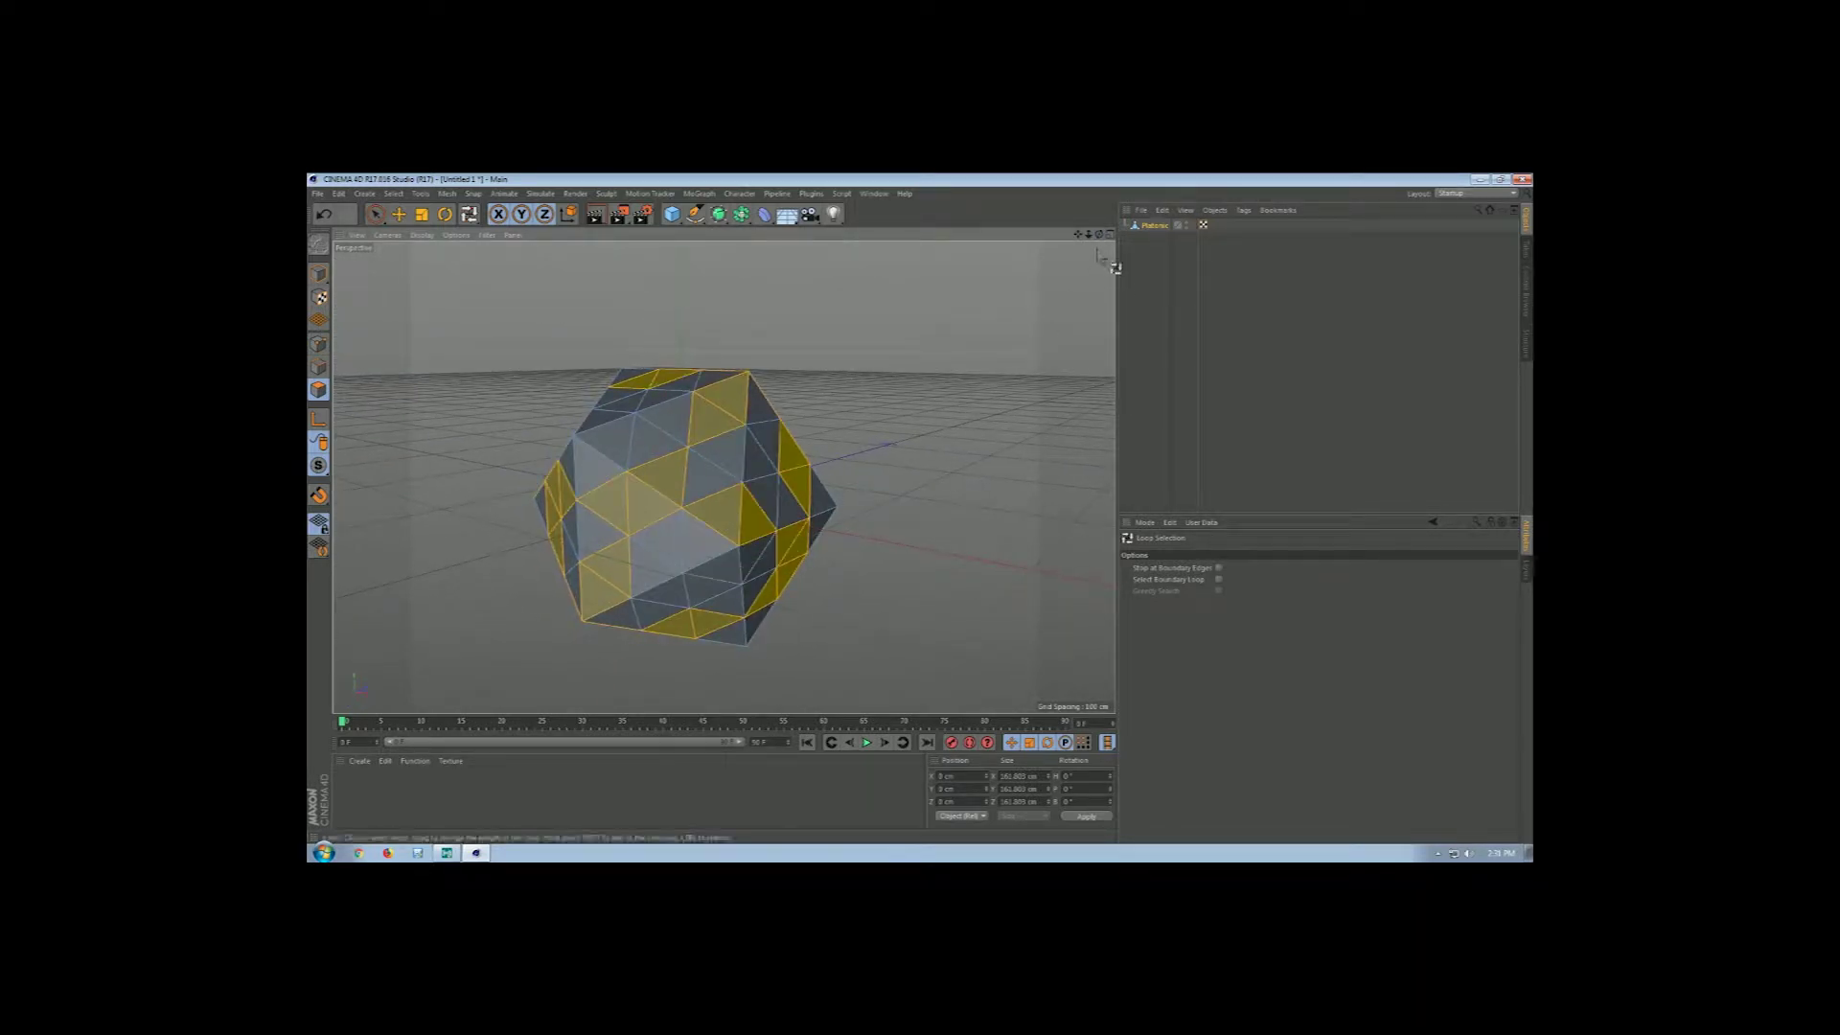
drag(1099, 235, 862, 228)
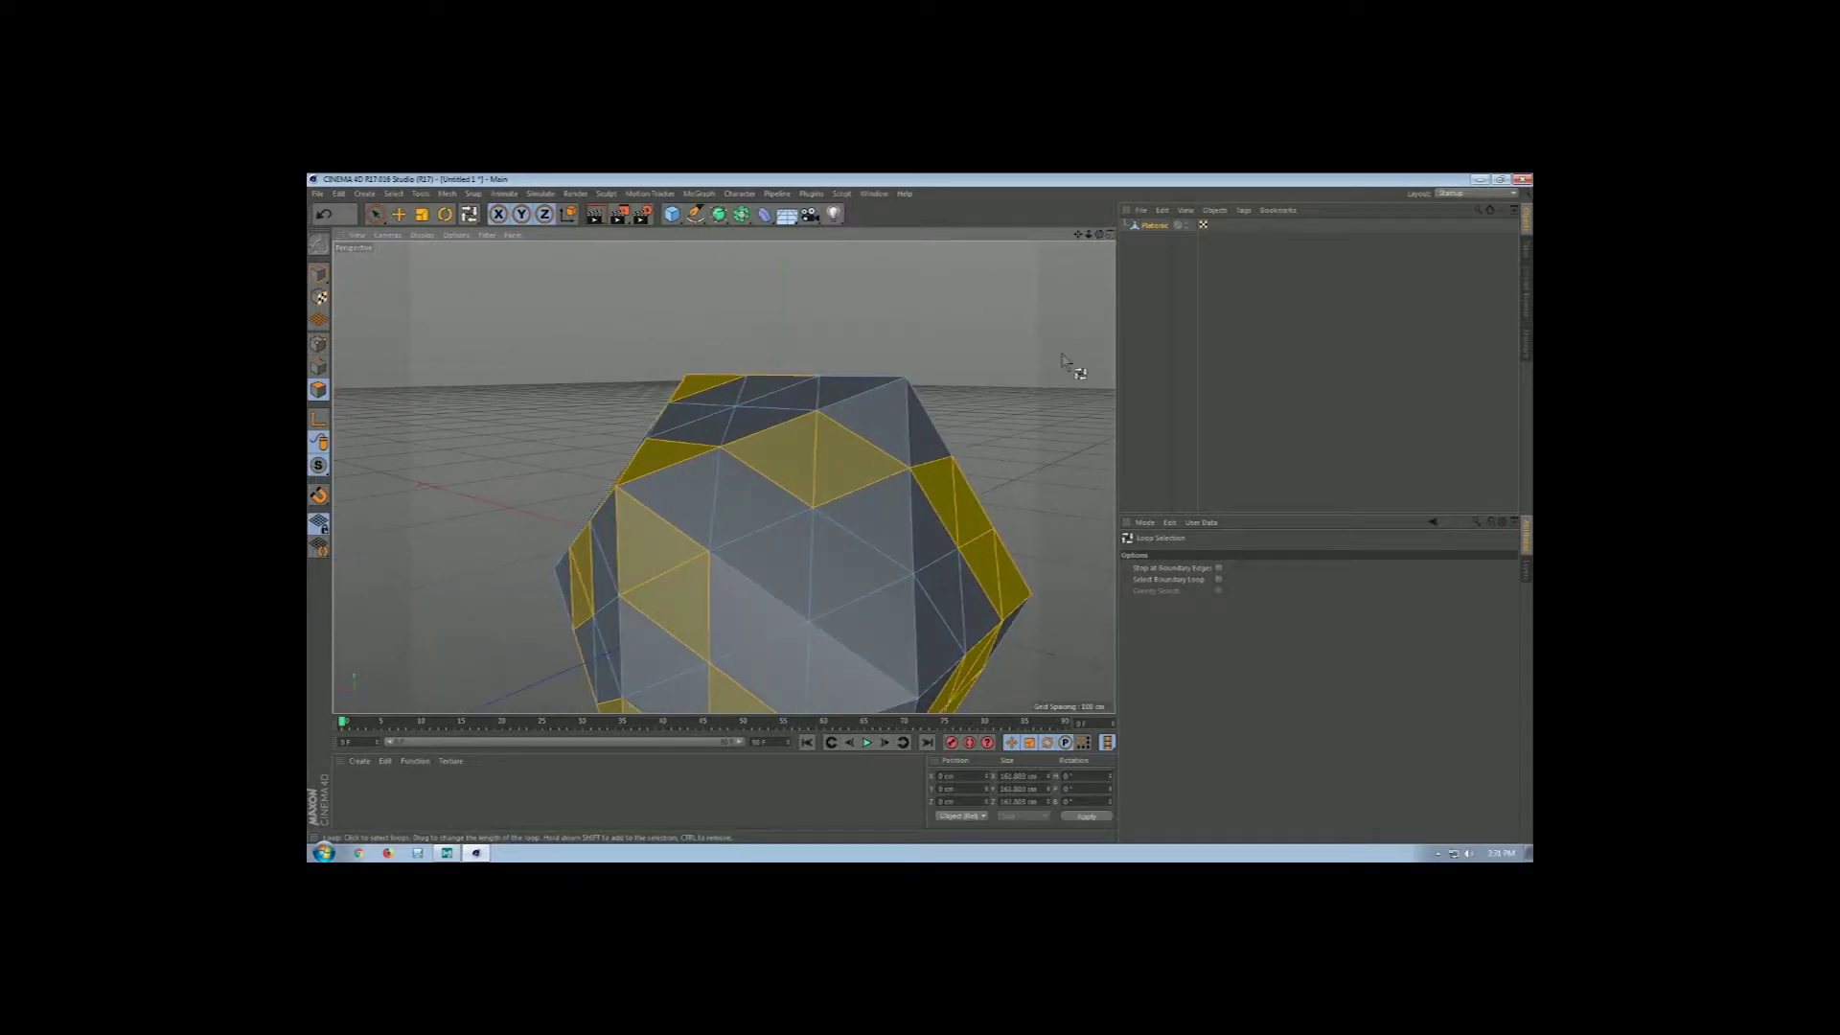
shift+click(873, 629)
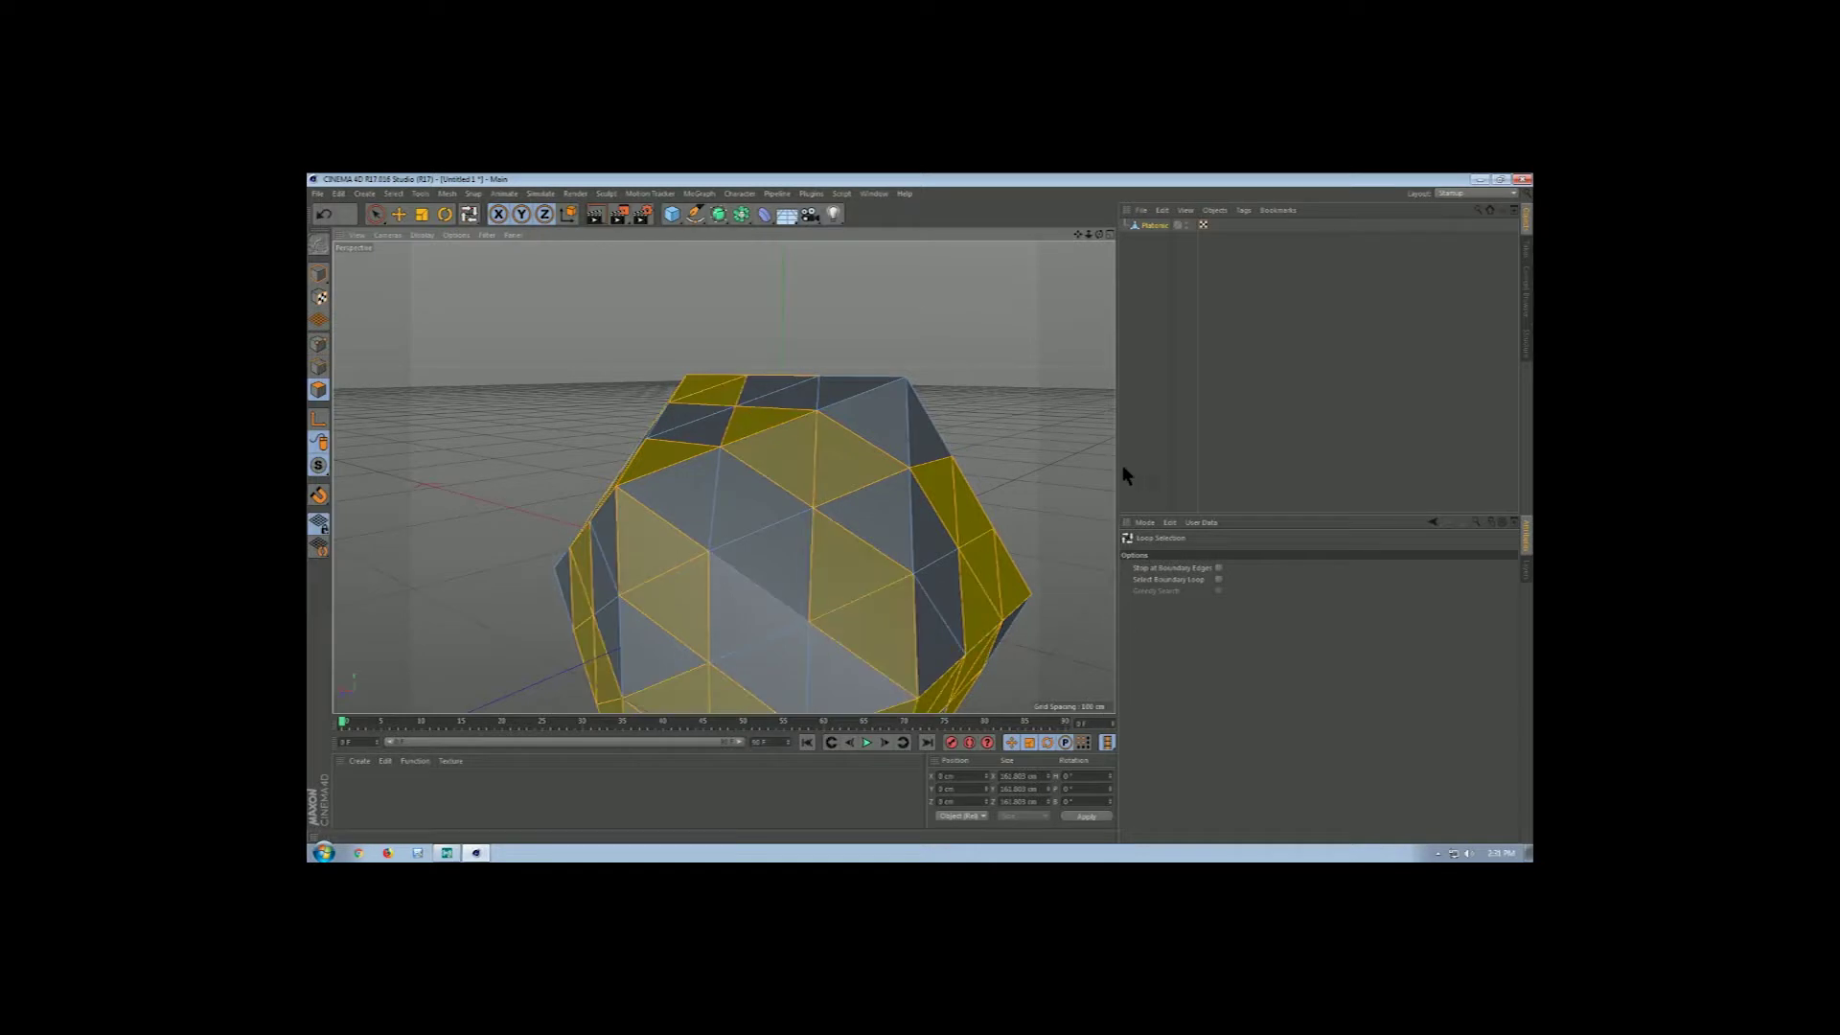
- Matrix Extrude the selected polygon loops outward into long, curved strands that taper towards their tips
scroll(1075, 474, down, 5)
drag(1076, 233, 849, 214)
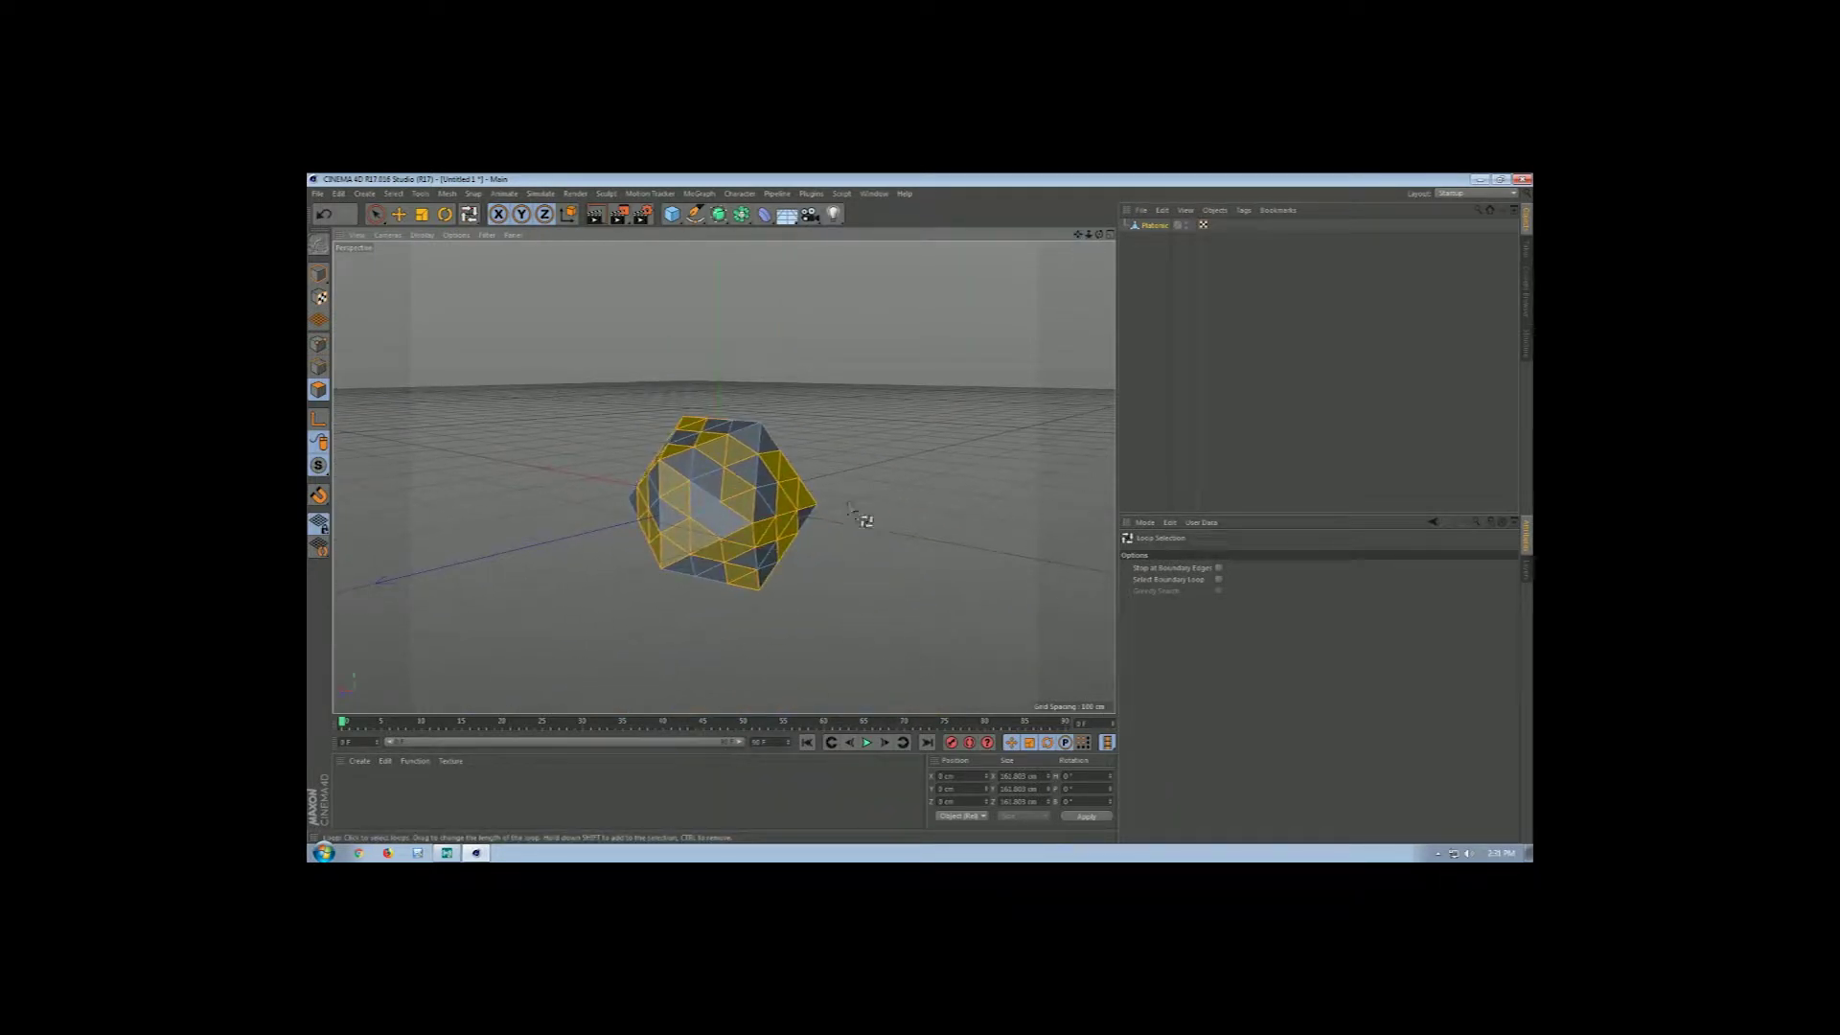
right_click(849, 470)
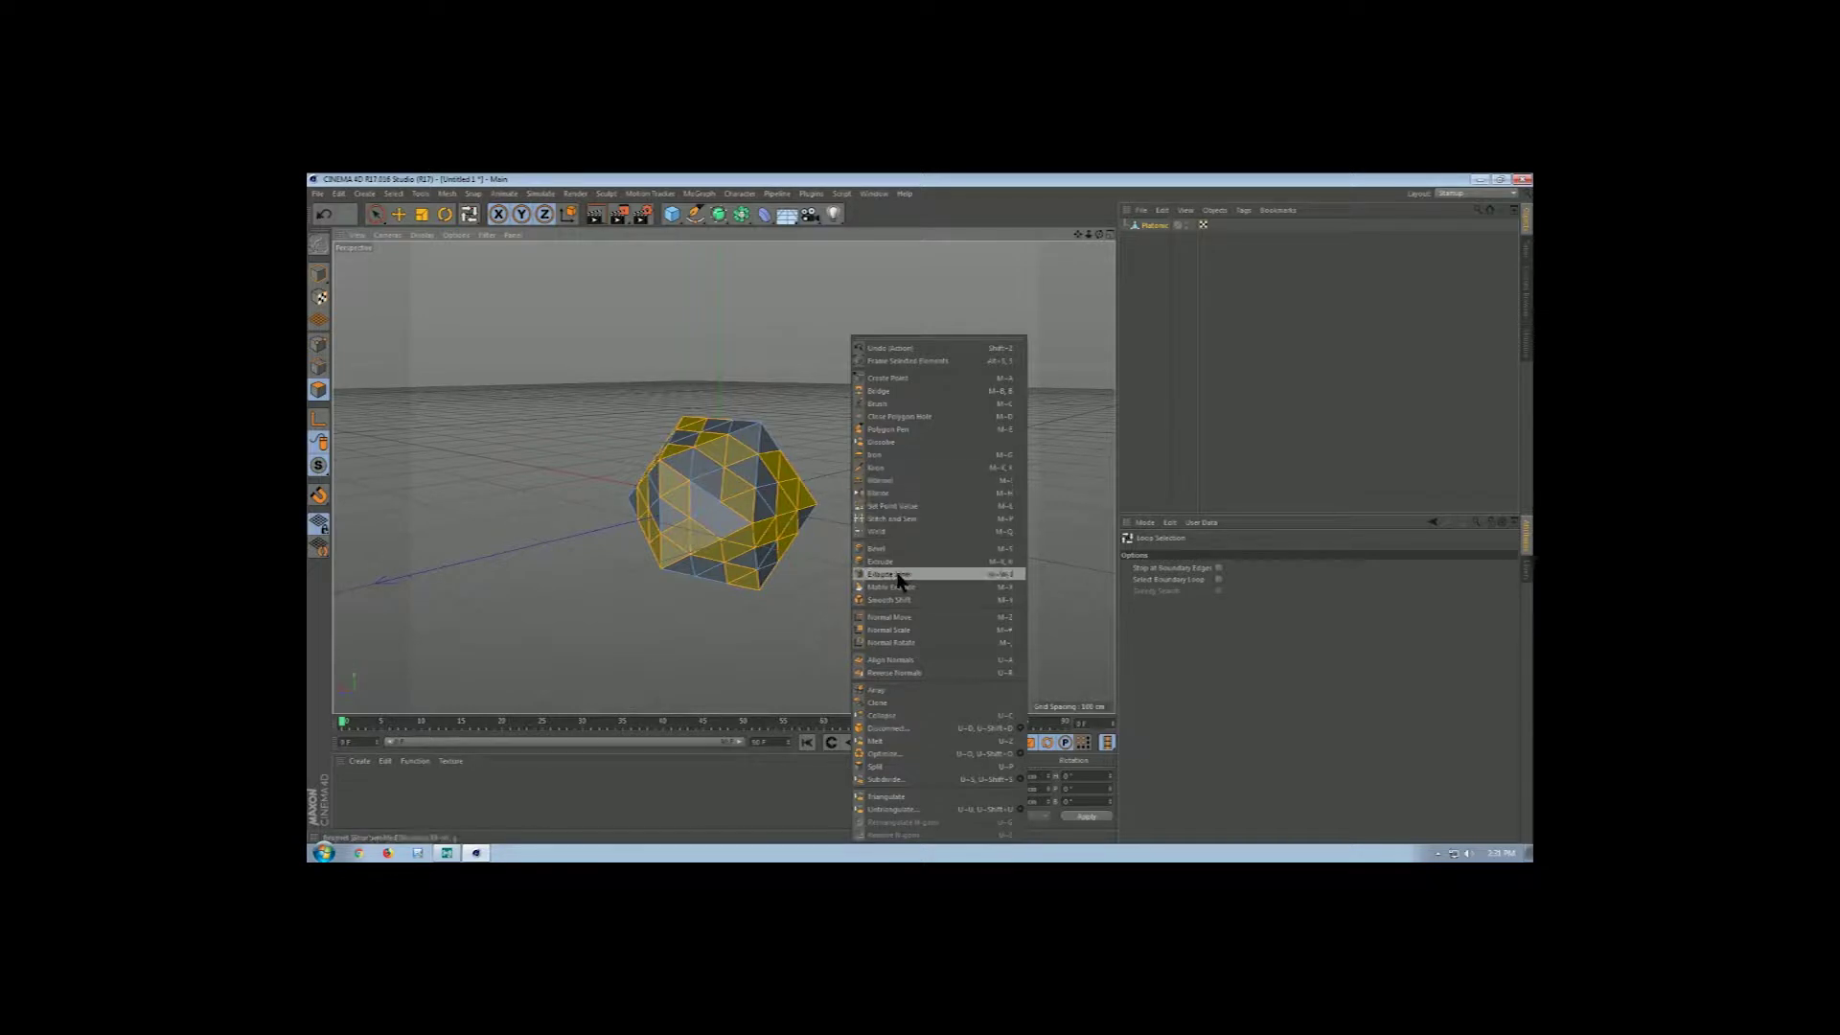
click(896, 589)
drag(882, 489, 950, 490)
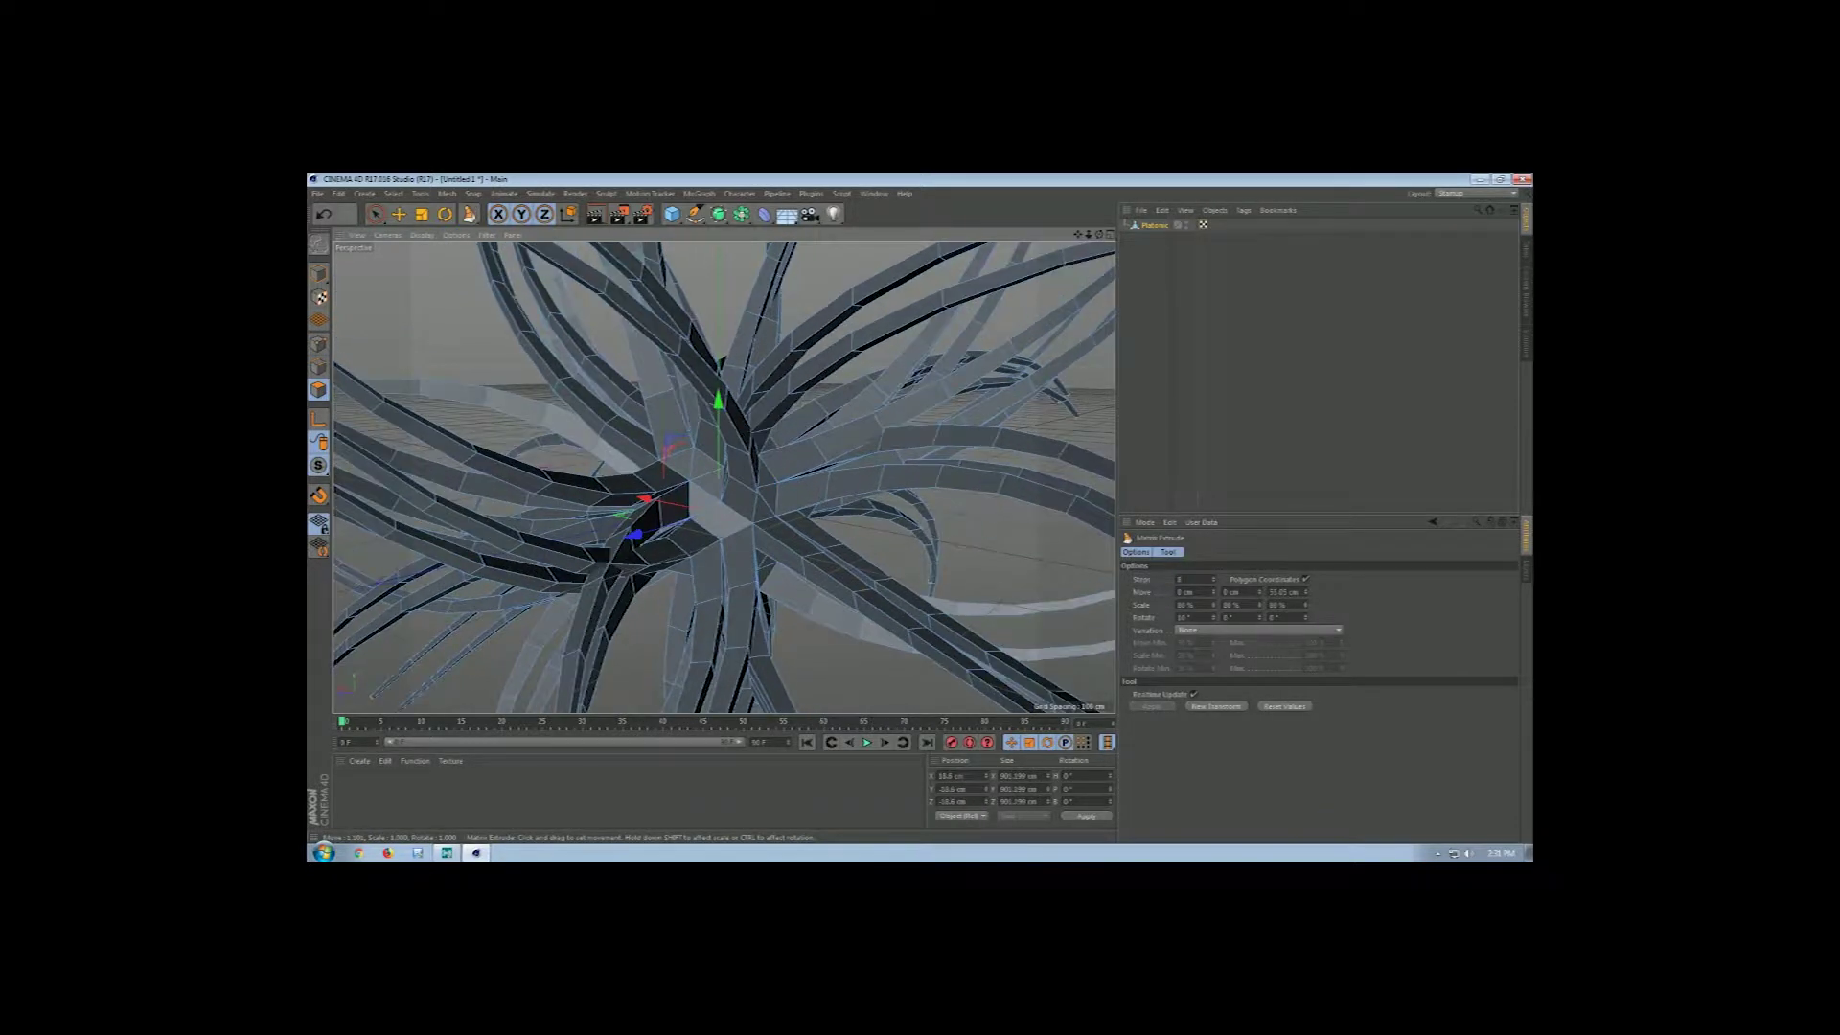
scroll(890, 402, down, 7)
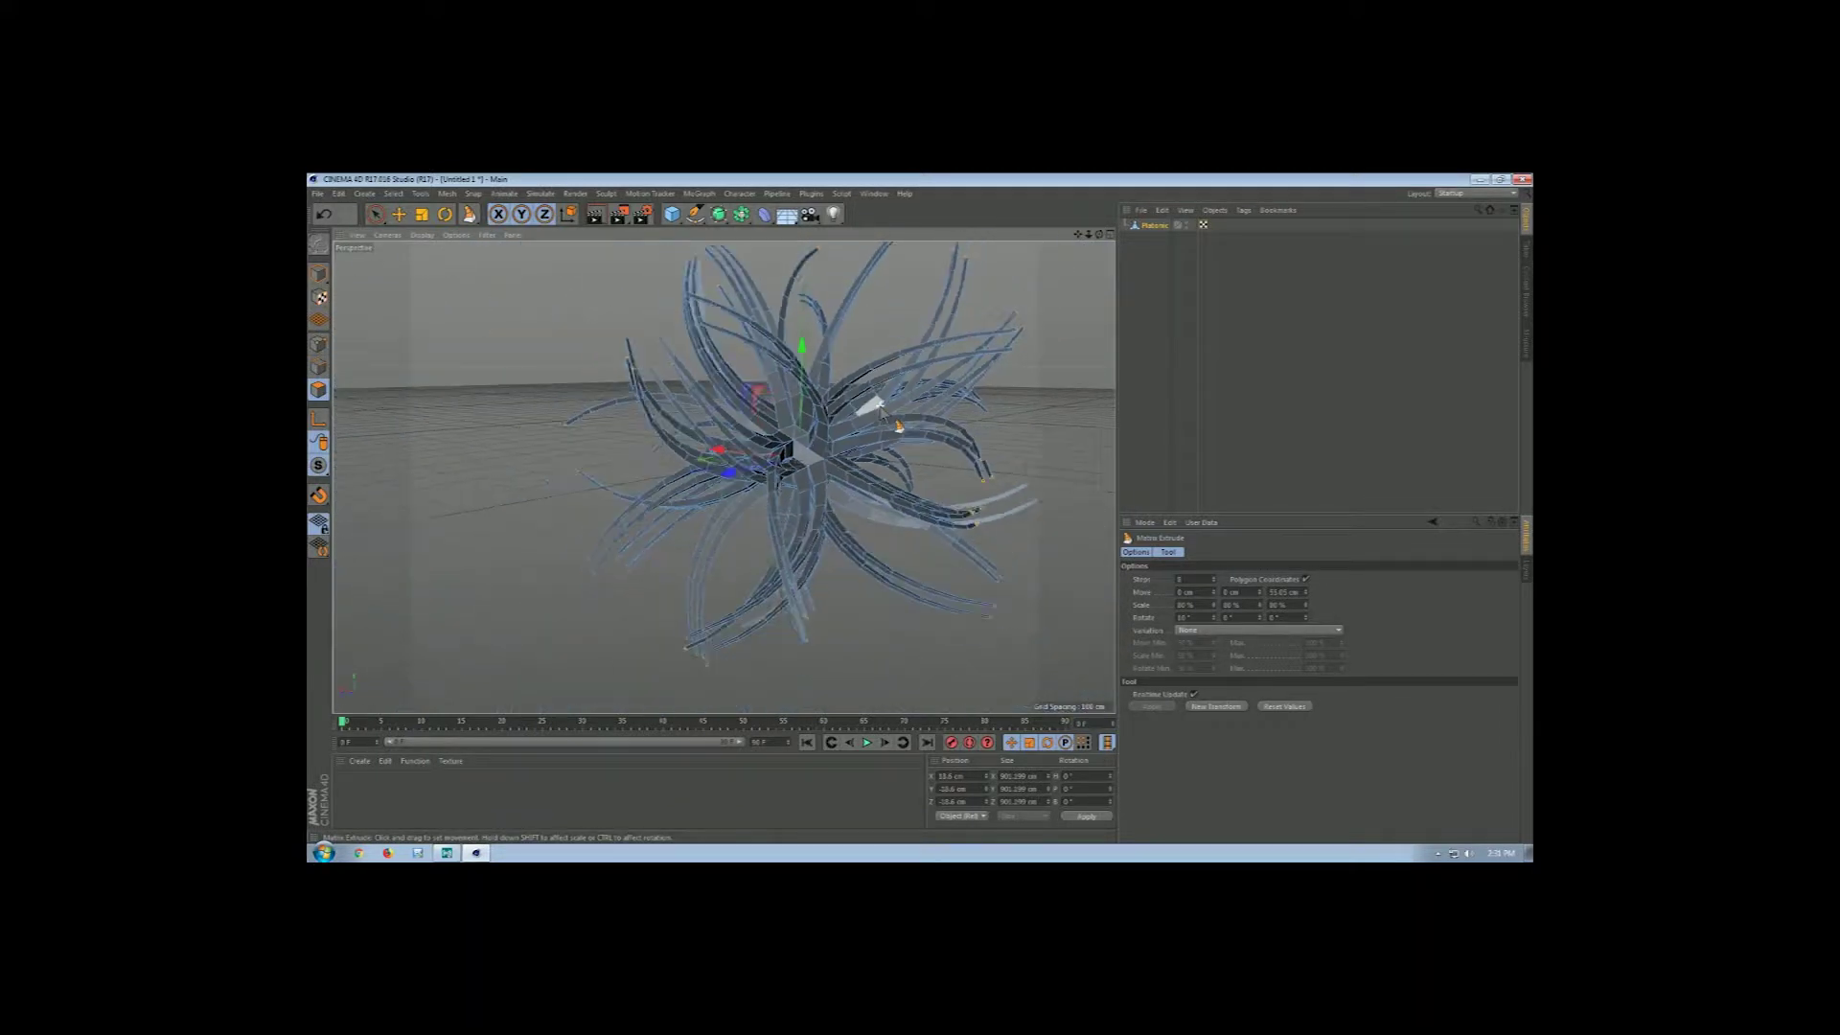
drag(1078, 233, 958, 281)
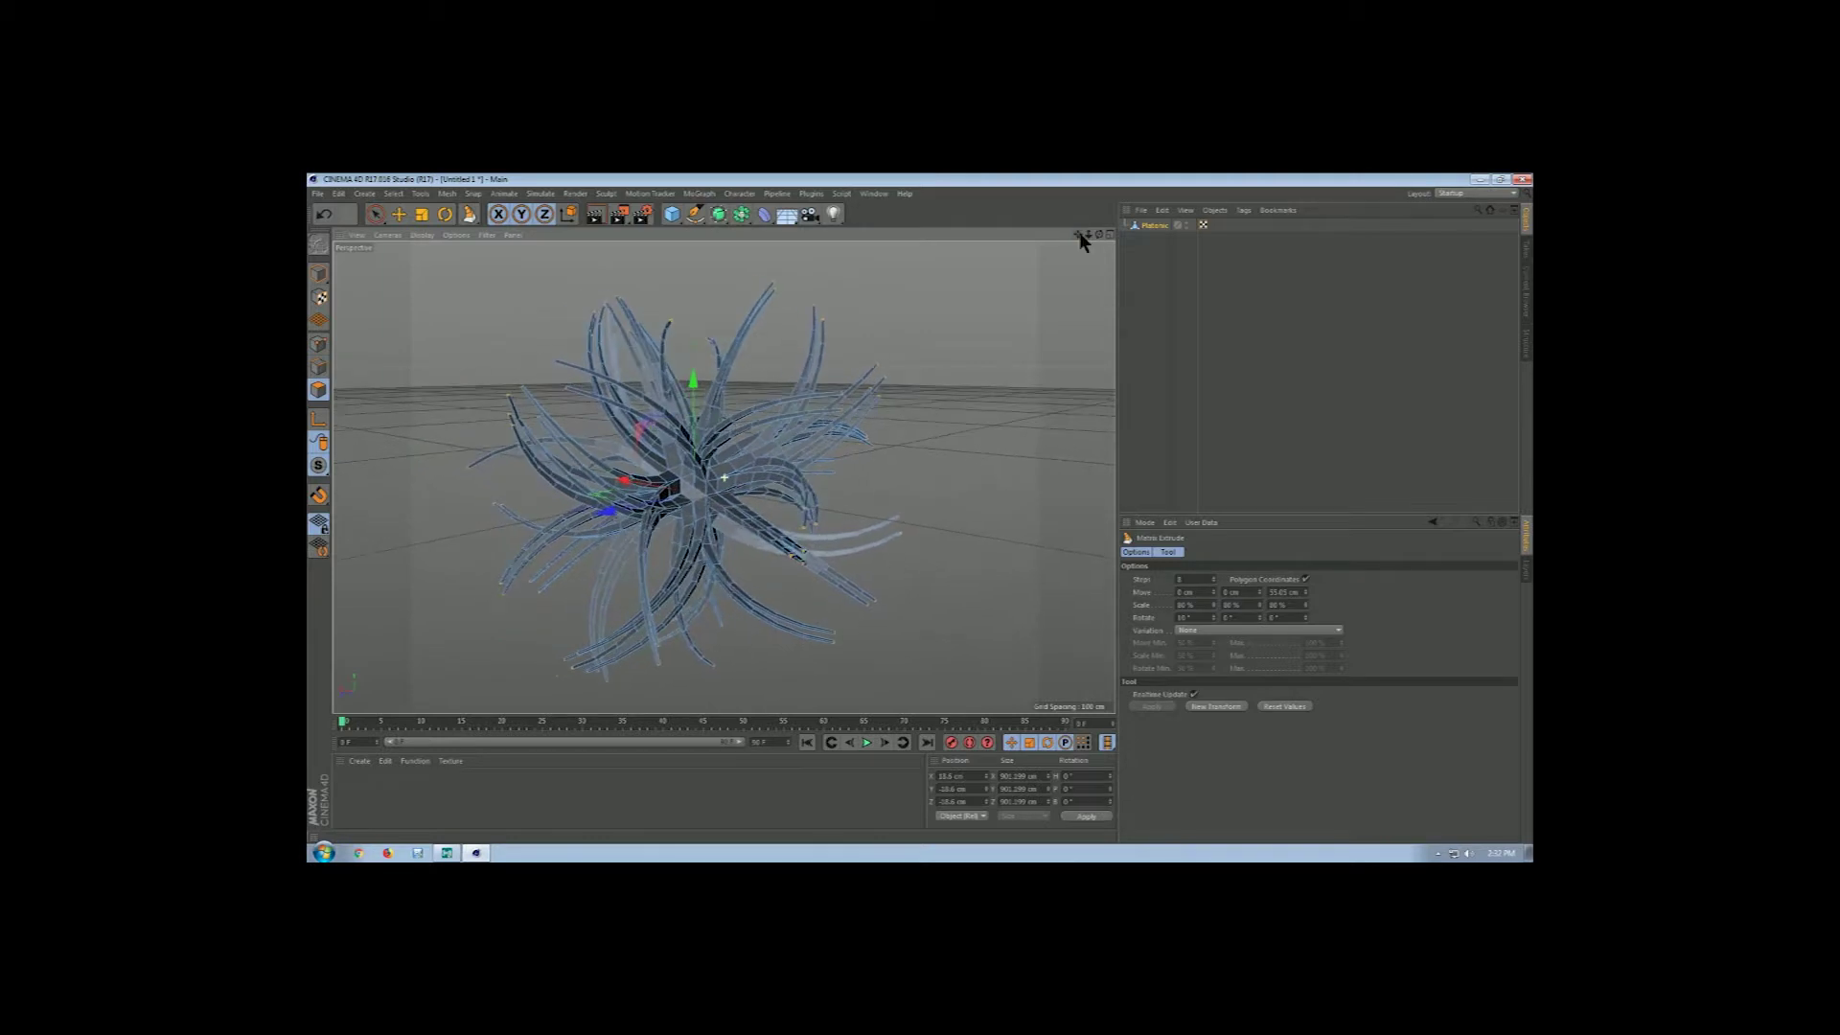
- Adjust the Matrix Extrude's Move offsets: raise Z to lengthen the strands, set a positive Y and a negative X
drag(1098, 235, 872, 299)
drag(1306, 591, 1306, 573)
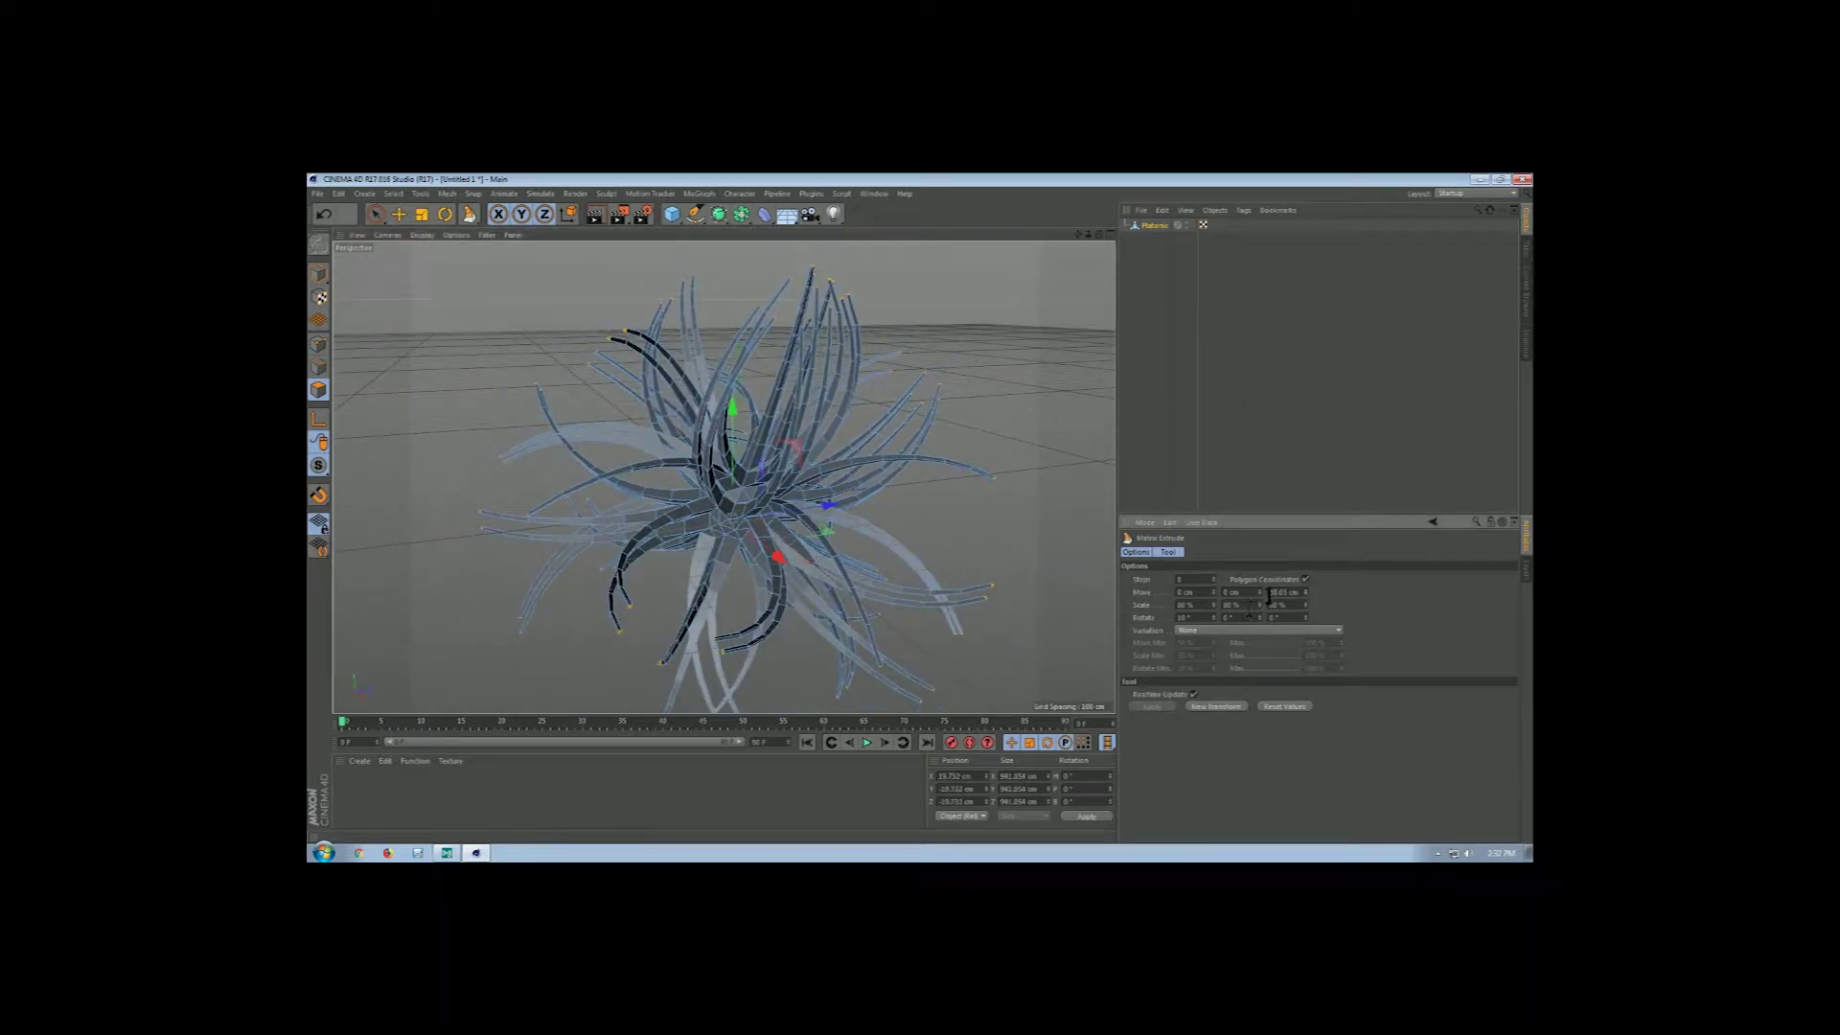
mouse_move(1259, 592)
mouse_down()
mouse_move(1259, 488)
mouse_move(1259, 602)
mouse_up()
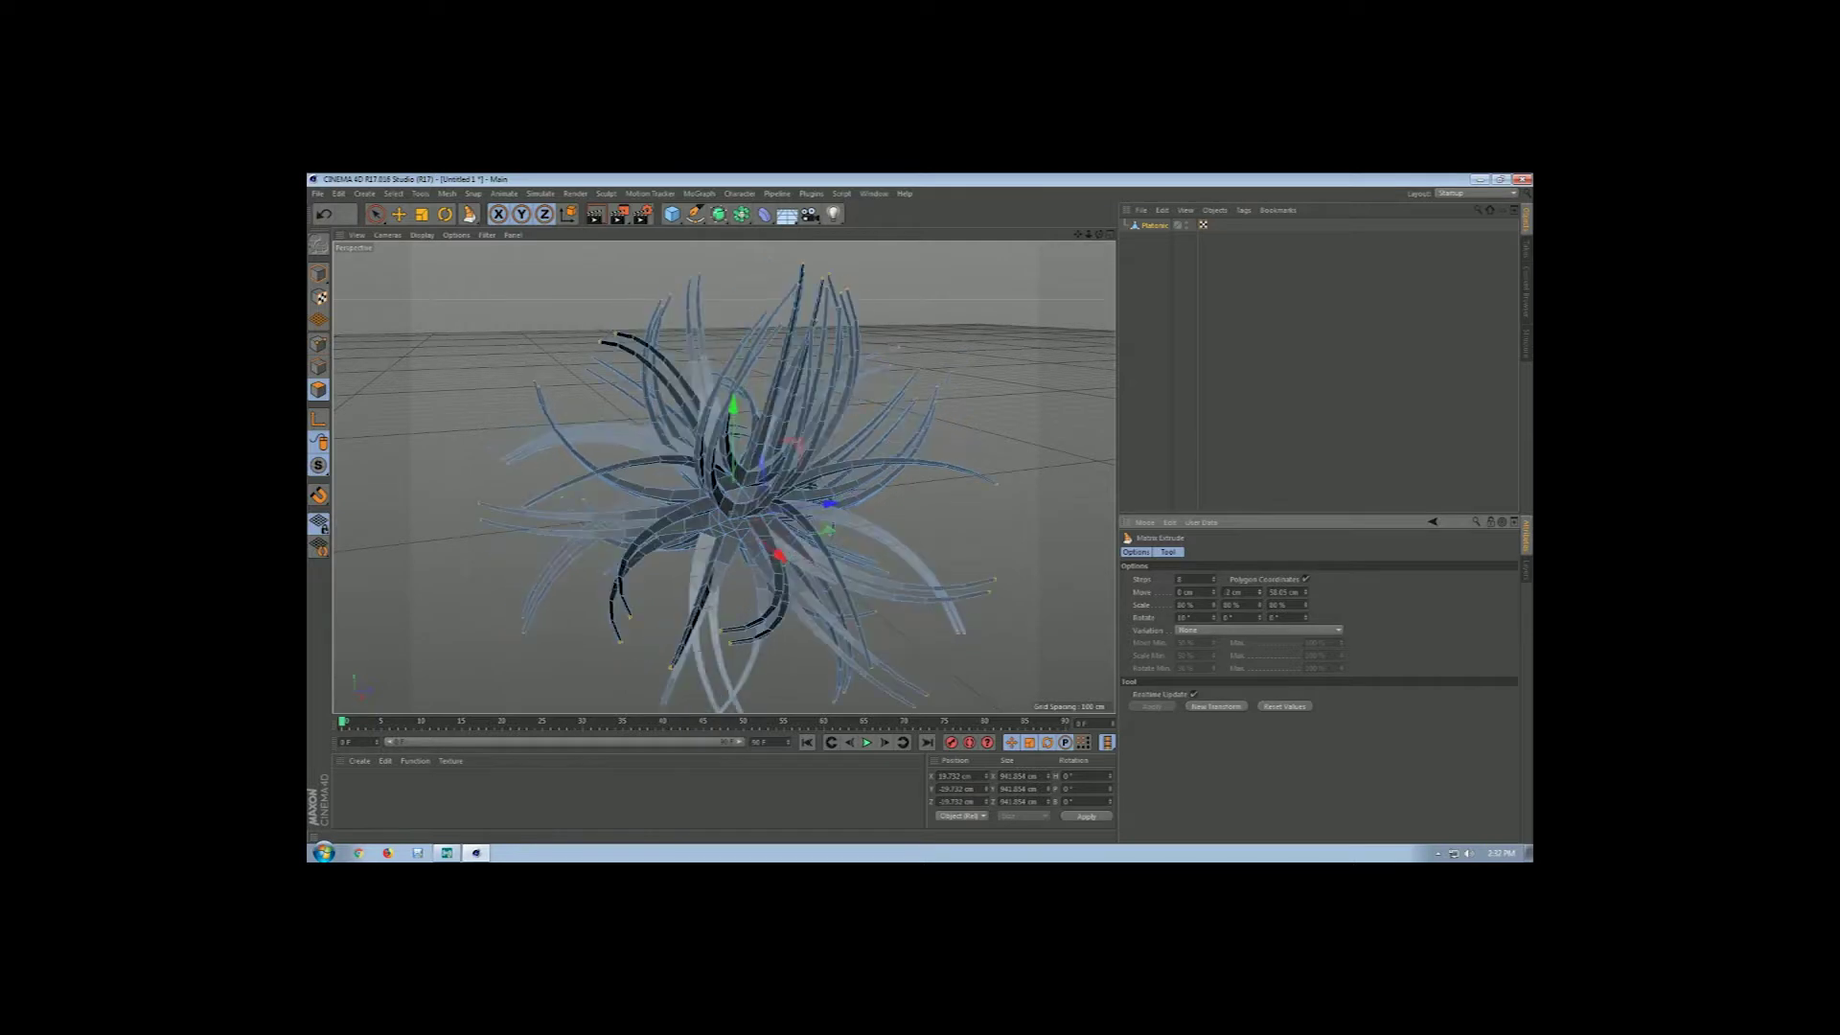
drag(1259, 601, 1259, 598)
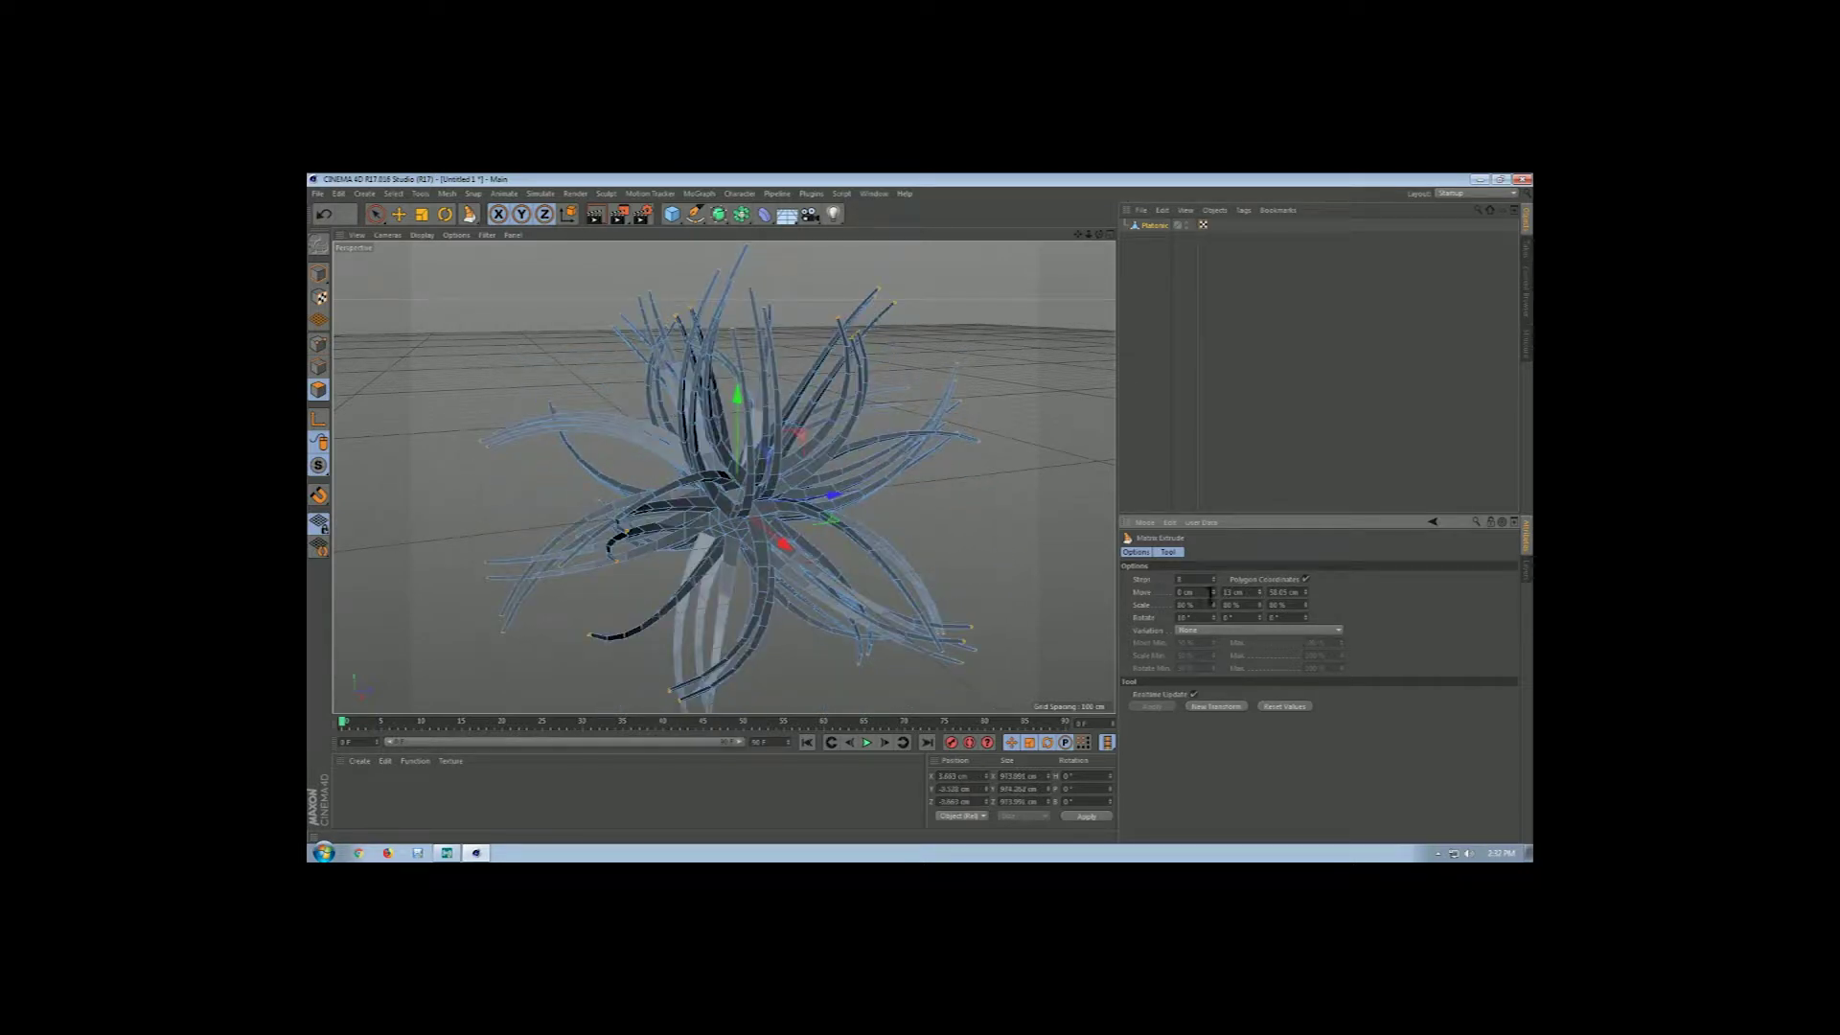
mouse_move(1213, 592)
mouse_down()
mouse_move(1213, 529)
mouse_move(1213, 613)
mouse_up()
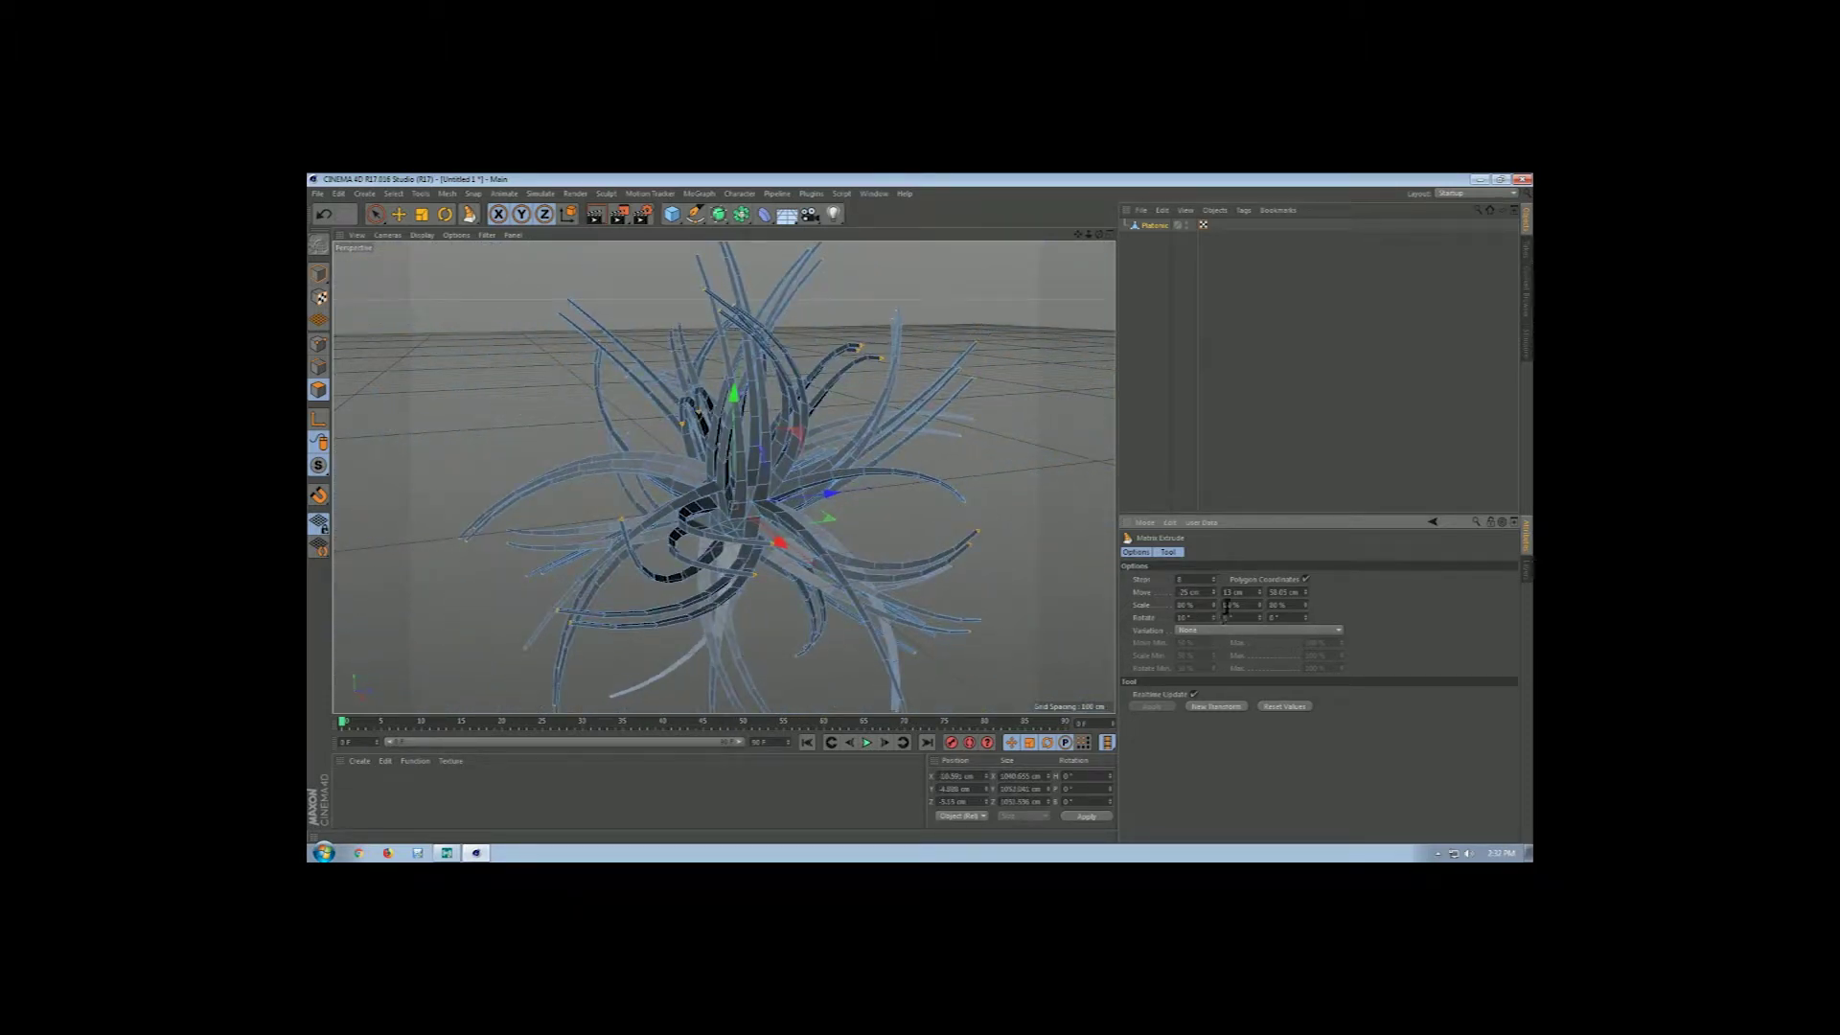
- Lower the Matrix Extrude's middle Scale value and increase its second and third Rotate angles to twist and kink the strands
drag(1259, 604, 1259, 631)
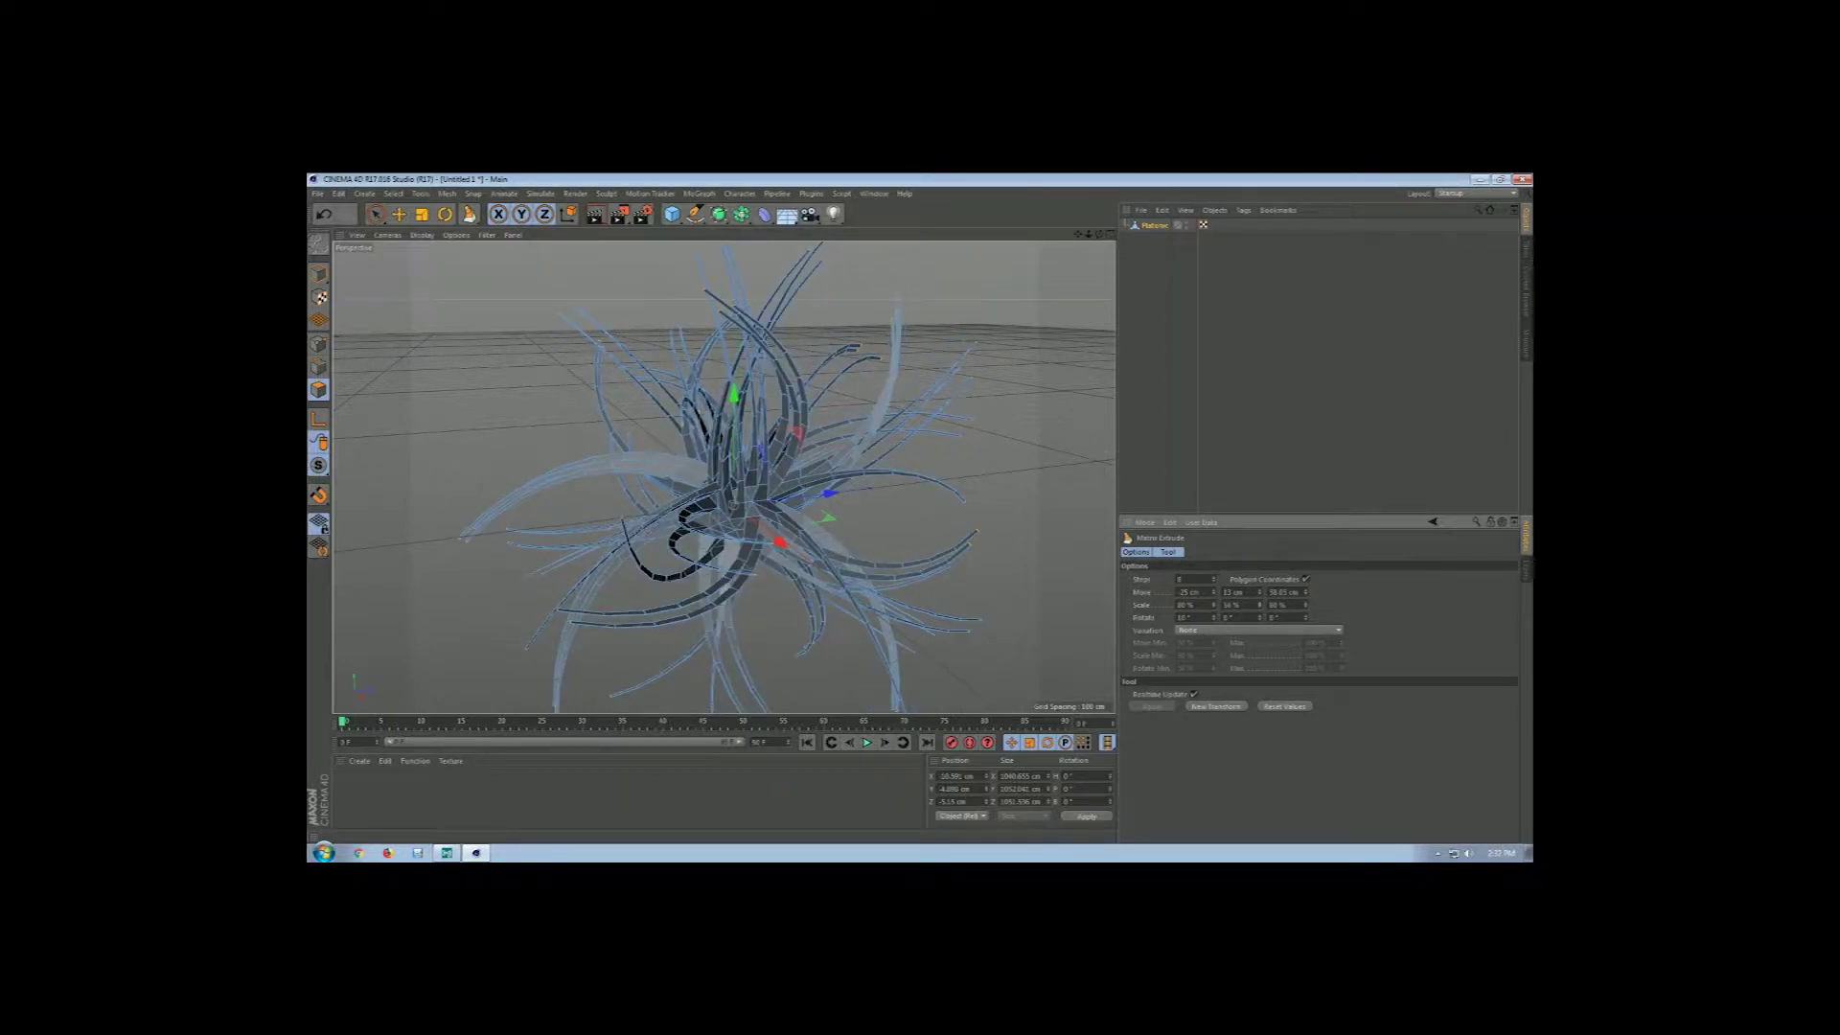
mouse_move(1306, 617)
mouse_down()
mouse_move(1306, 540)
mouse_move(1306, 610)
mouse_up()
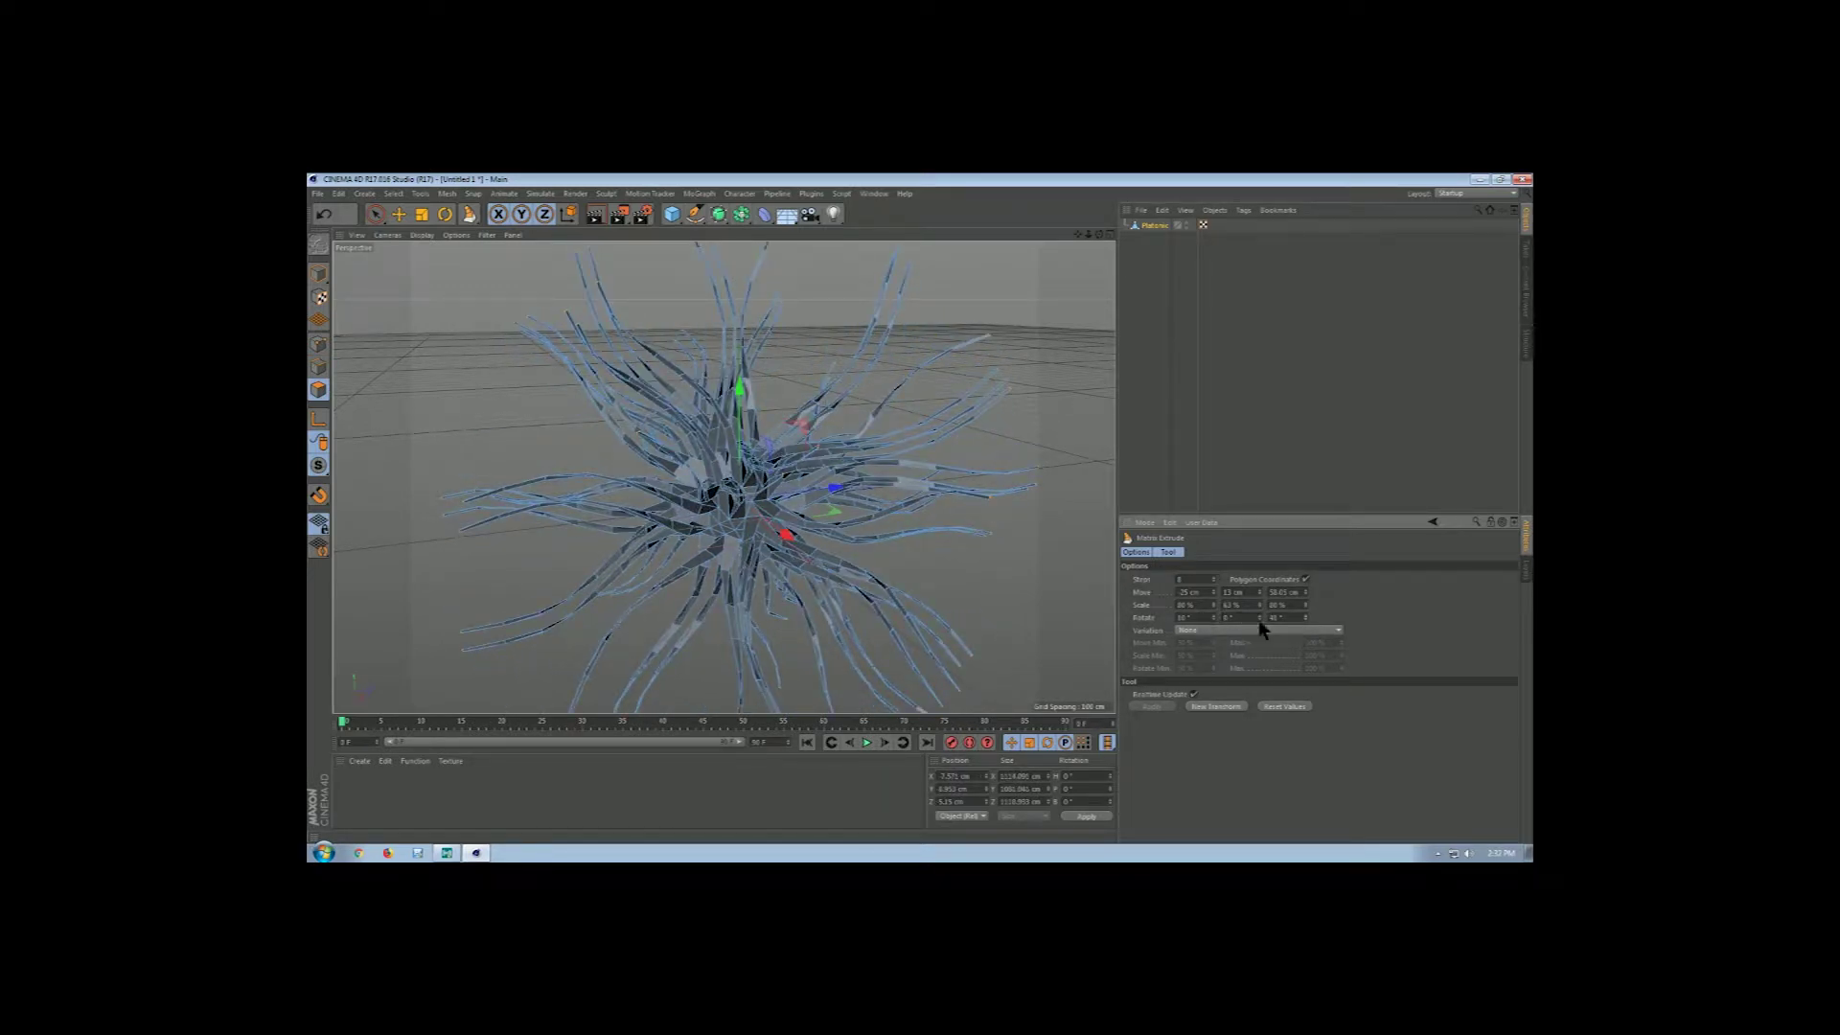
drag(1258, 618, 1258, 589)
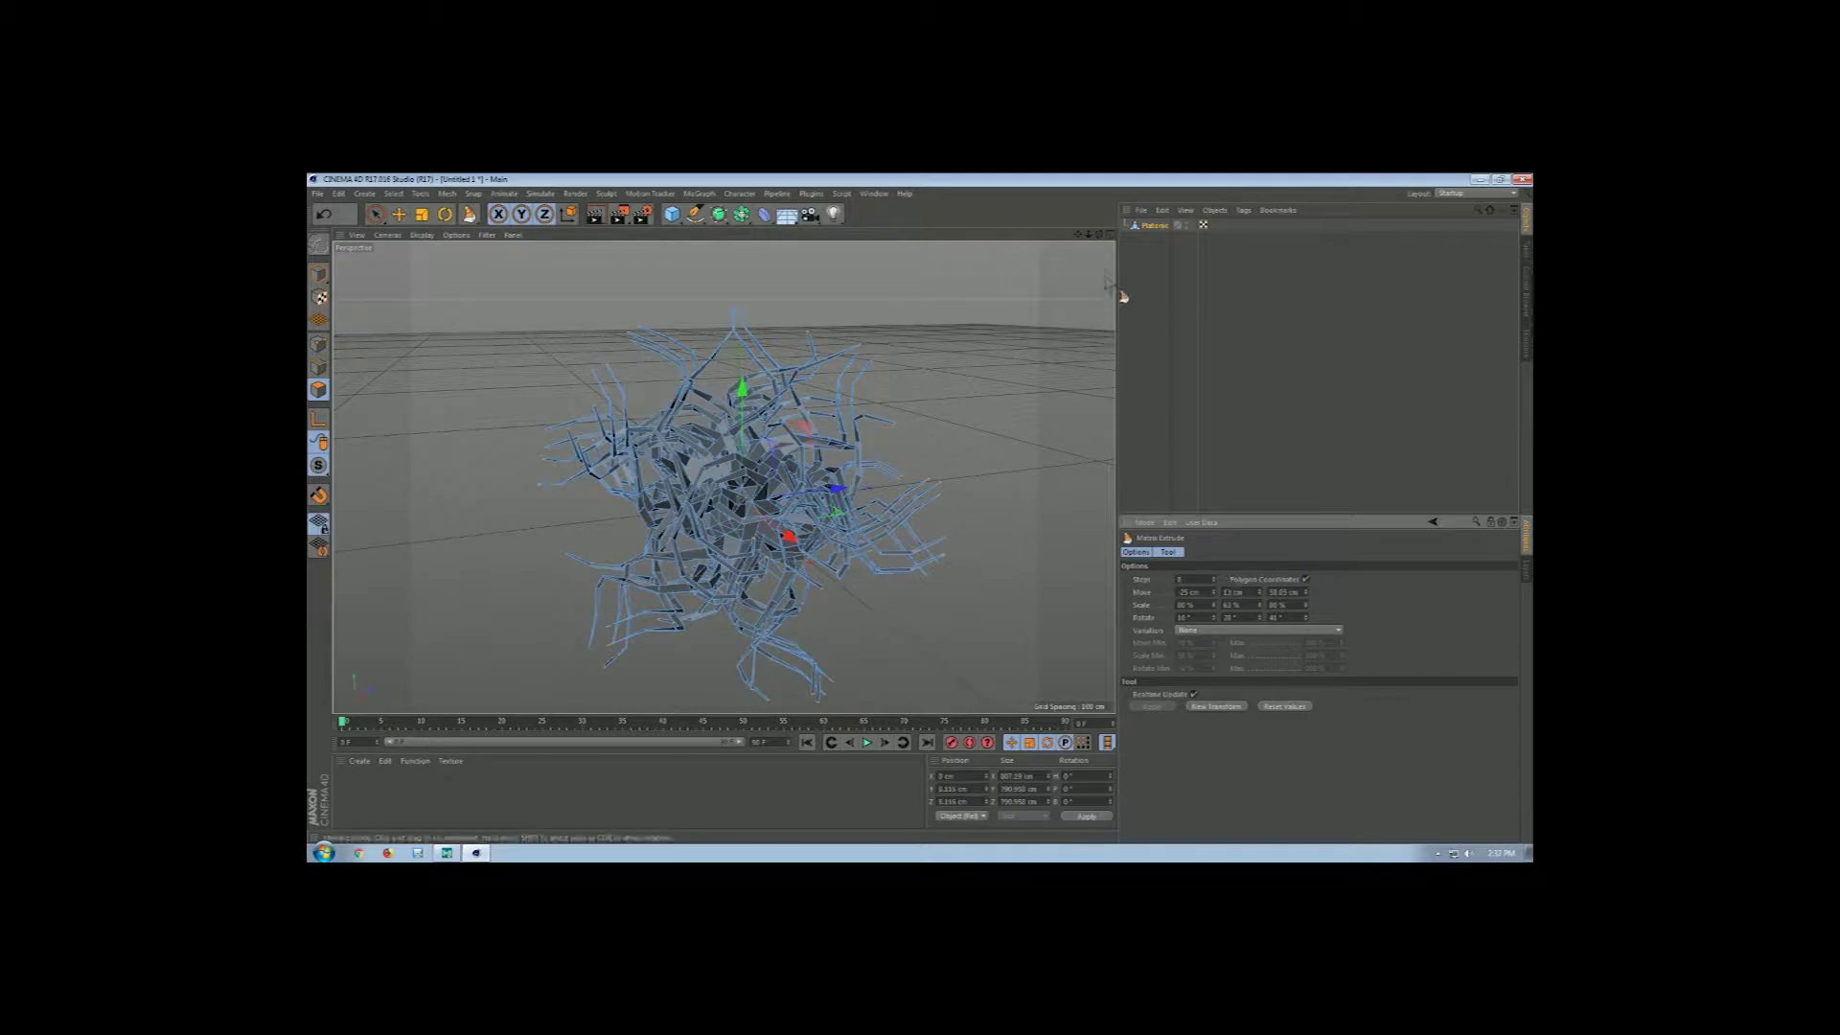
- Add a Subdivision Surface and make the Platonic its child to smooth the extruded strands
mouse_move(1099, 235)
mouse_down()
mouse_move(1174, 187)
mouse_move(1155, 251)
mouse_move(1074, 244)
mouse_move(1116, 237)
mouse_move(1099, 235)
mouse_up()
click(719, 214)
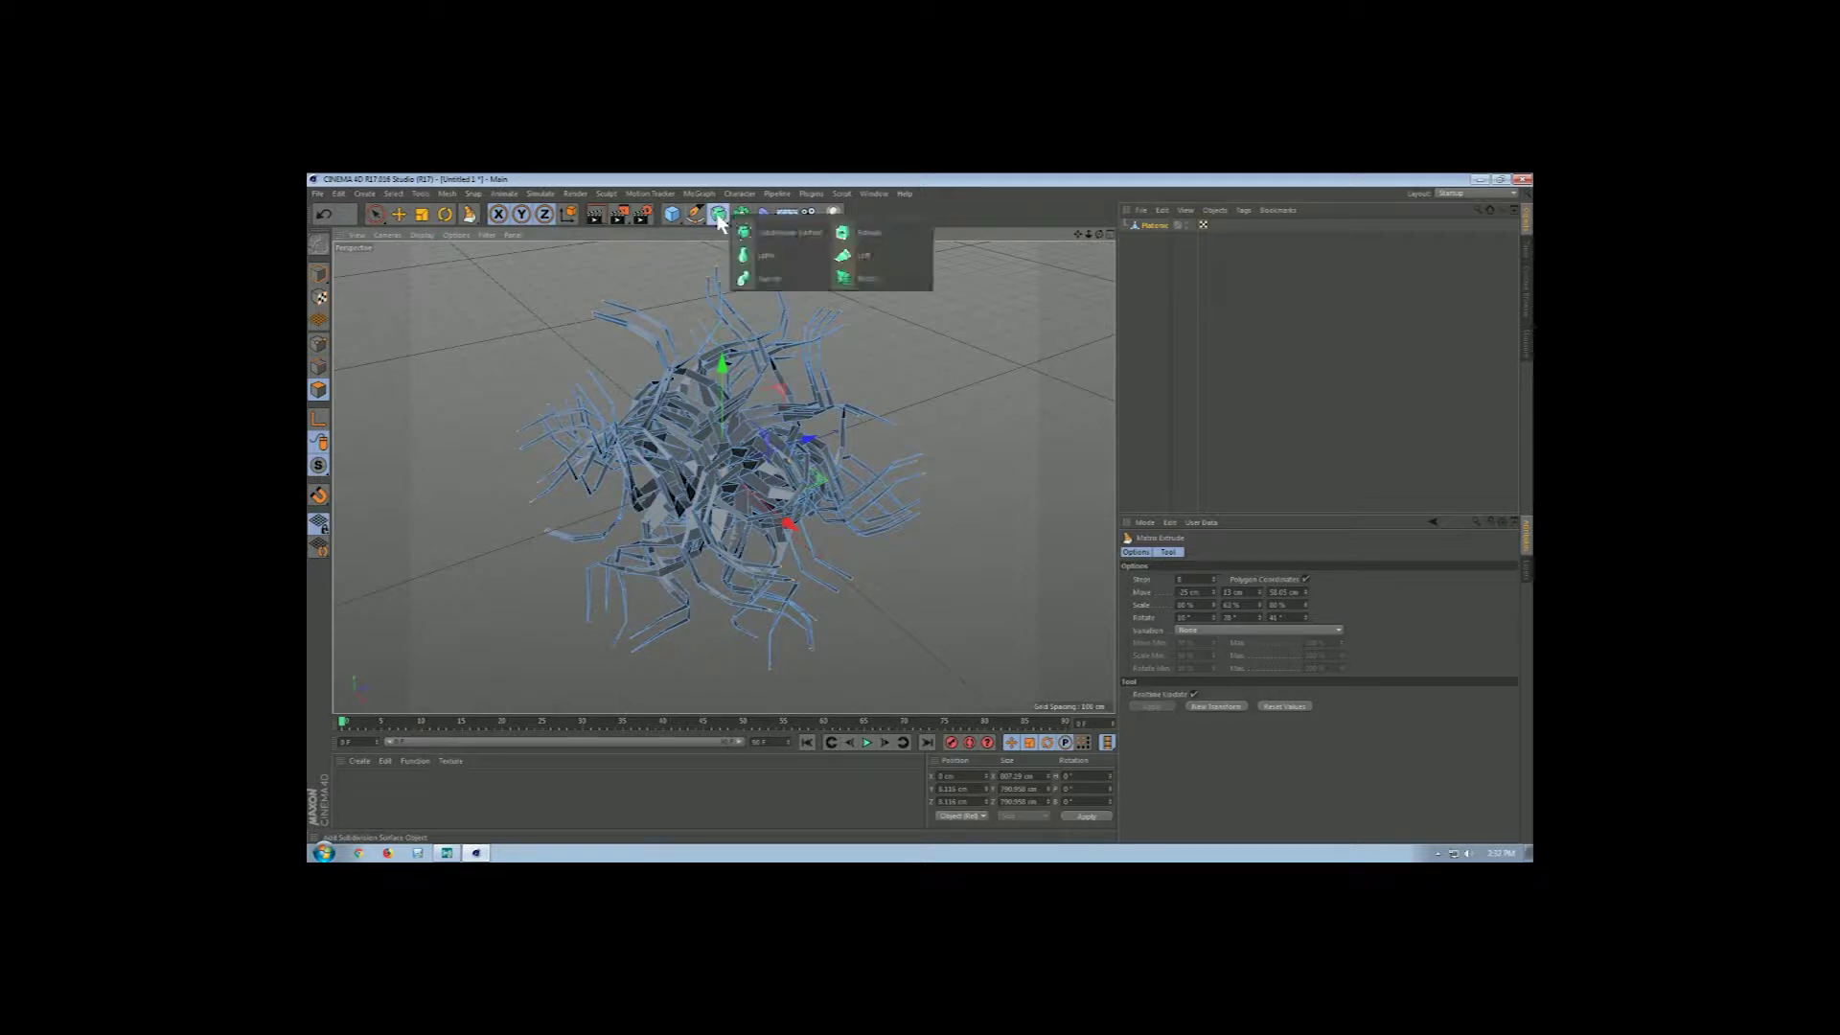
alt+click(762, 233)
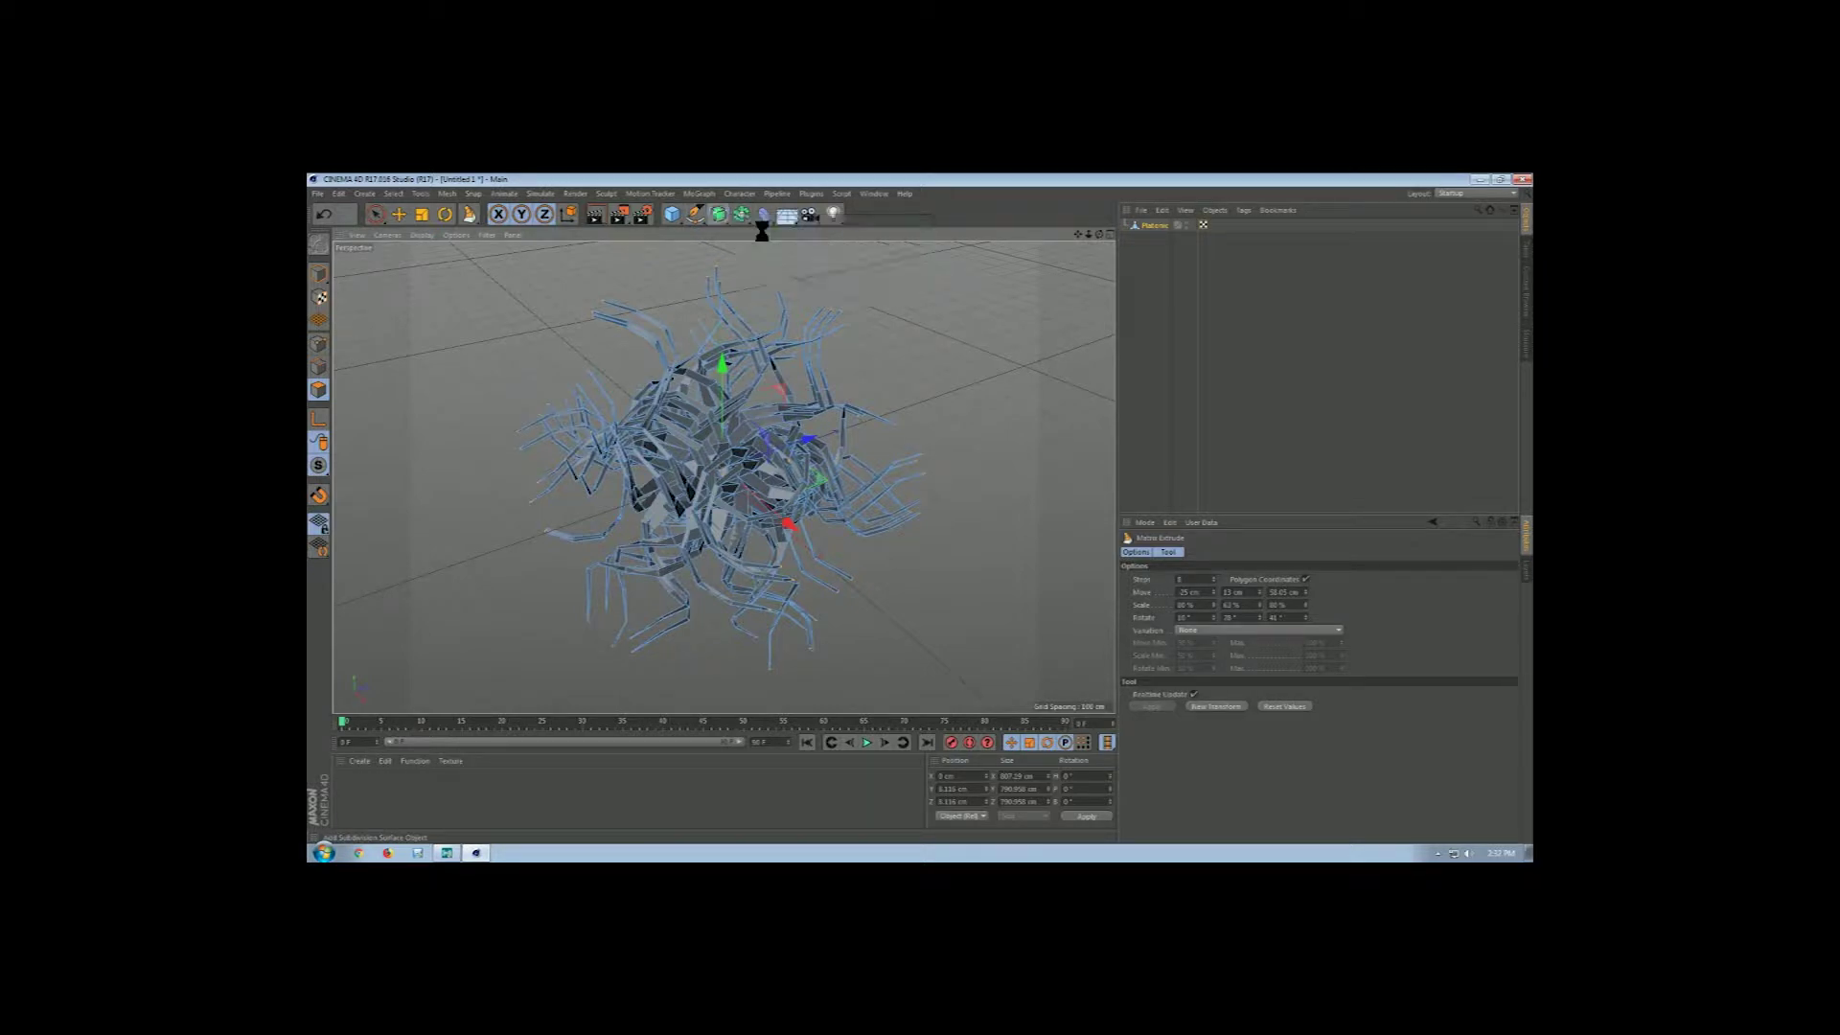
click(1153, 238)
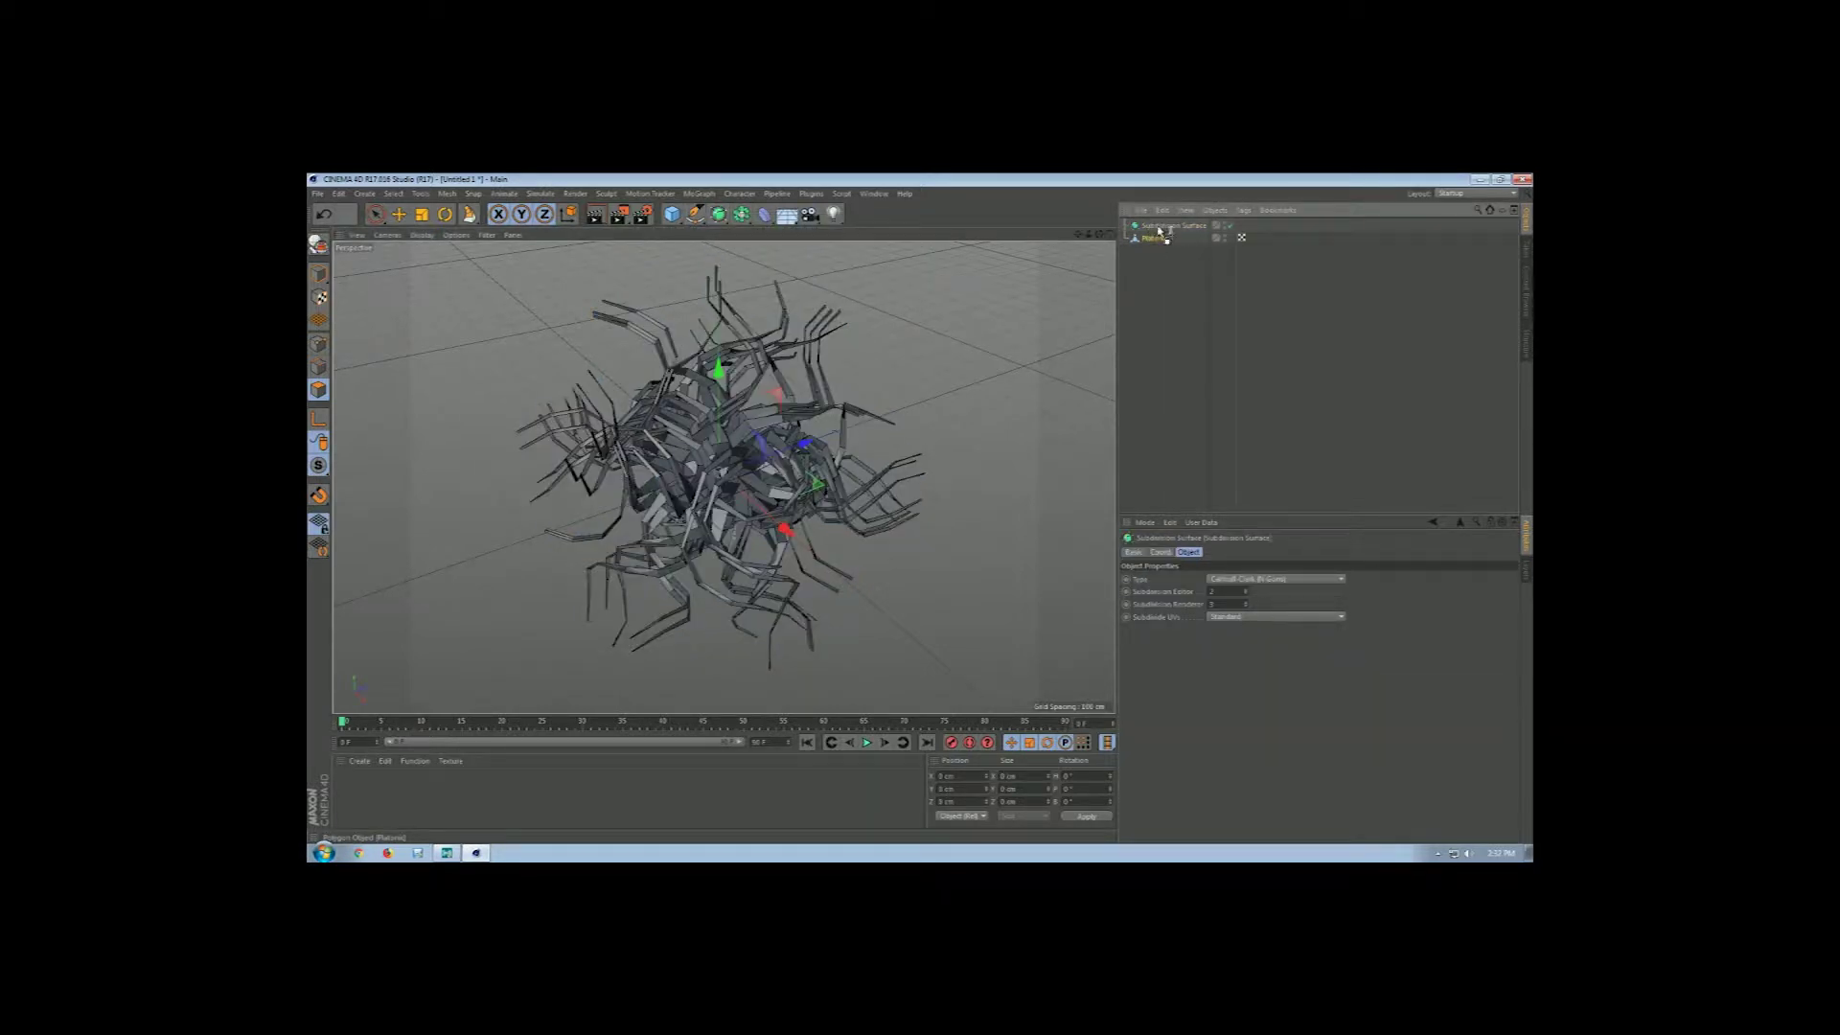
drag(1099, 234, 1150, 278)
alt+drag(724, 476, 714, 259)
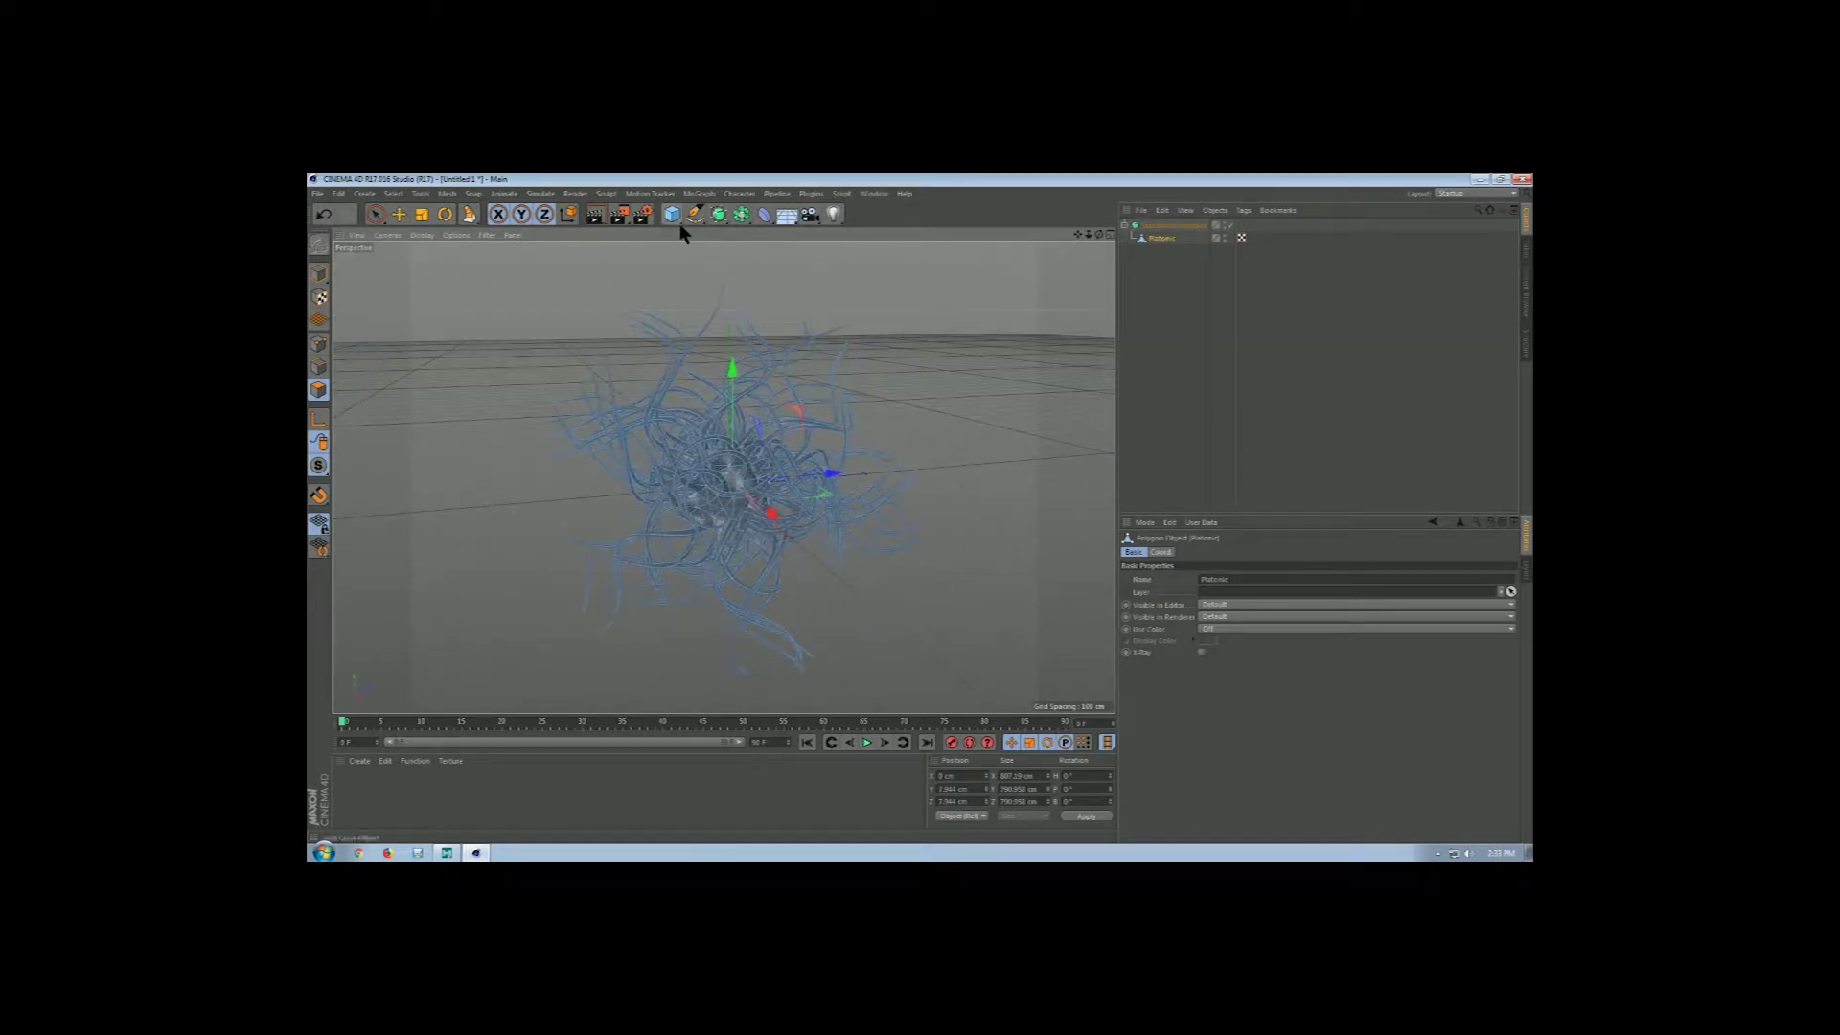
click(674, 216)
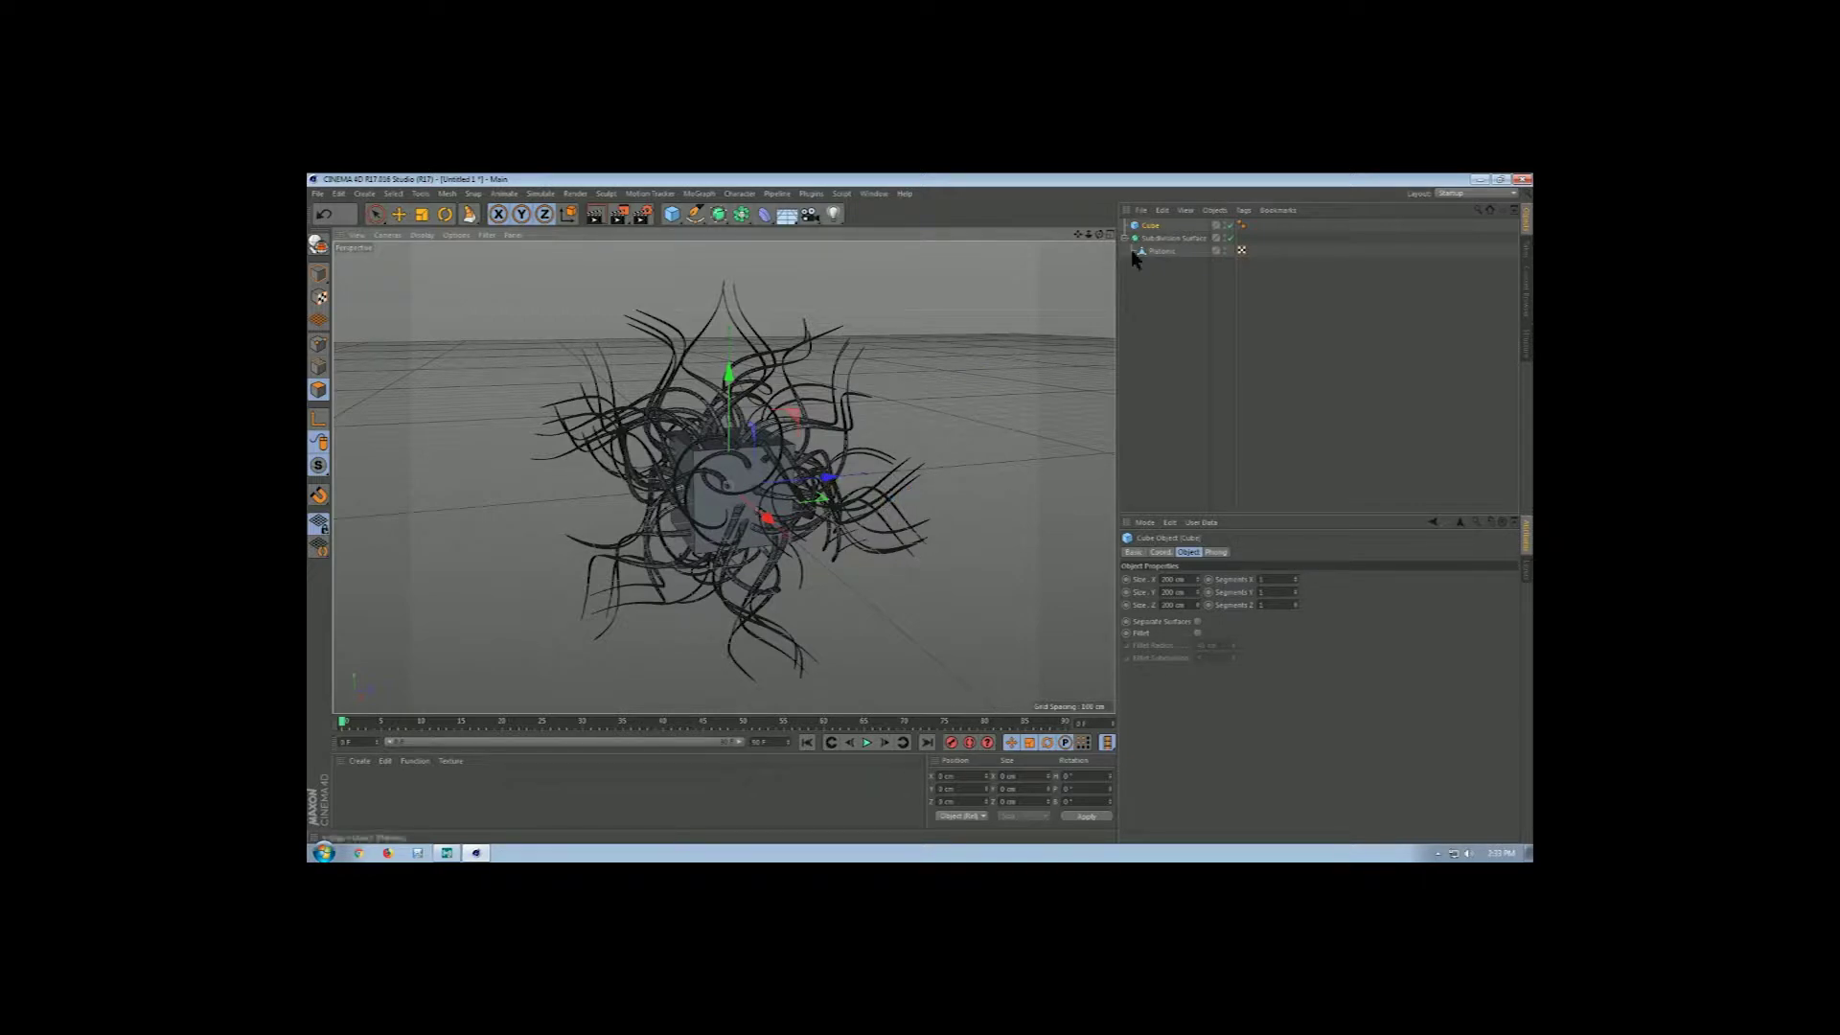
click(1150, 227)
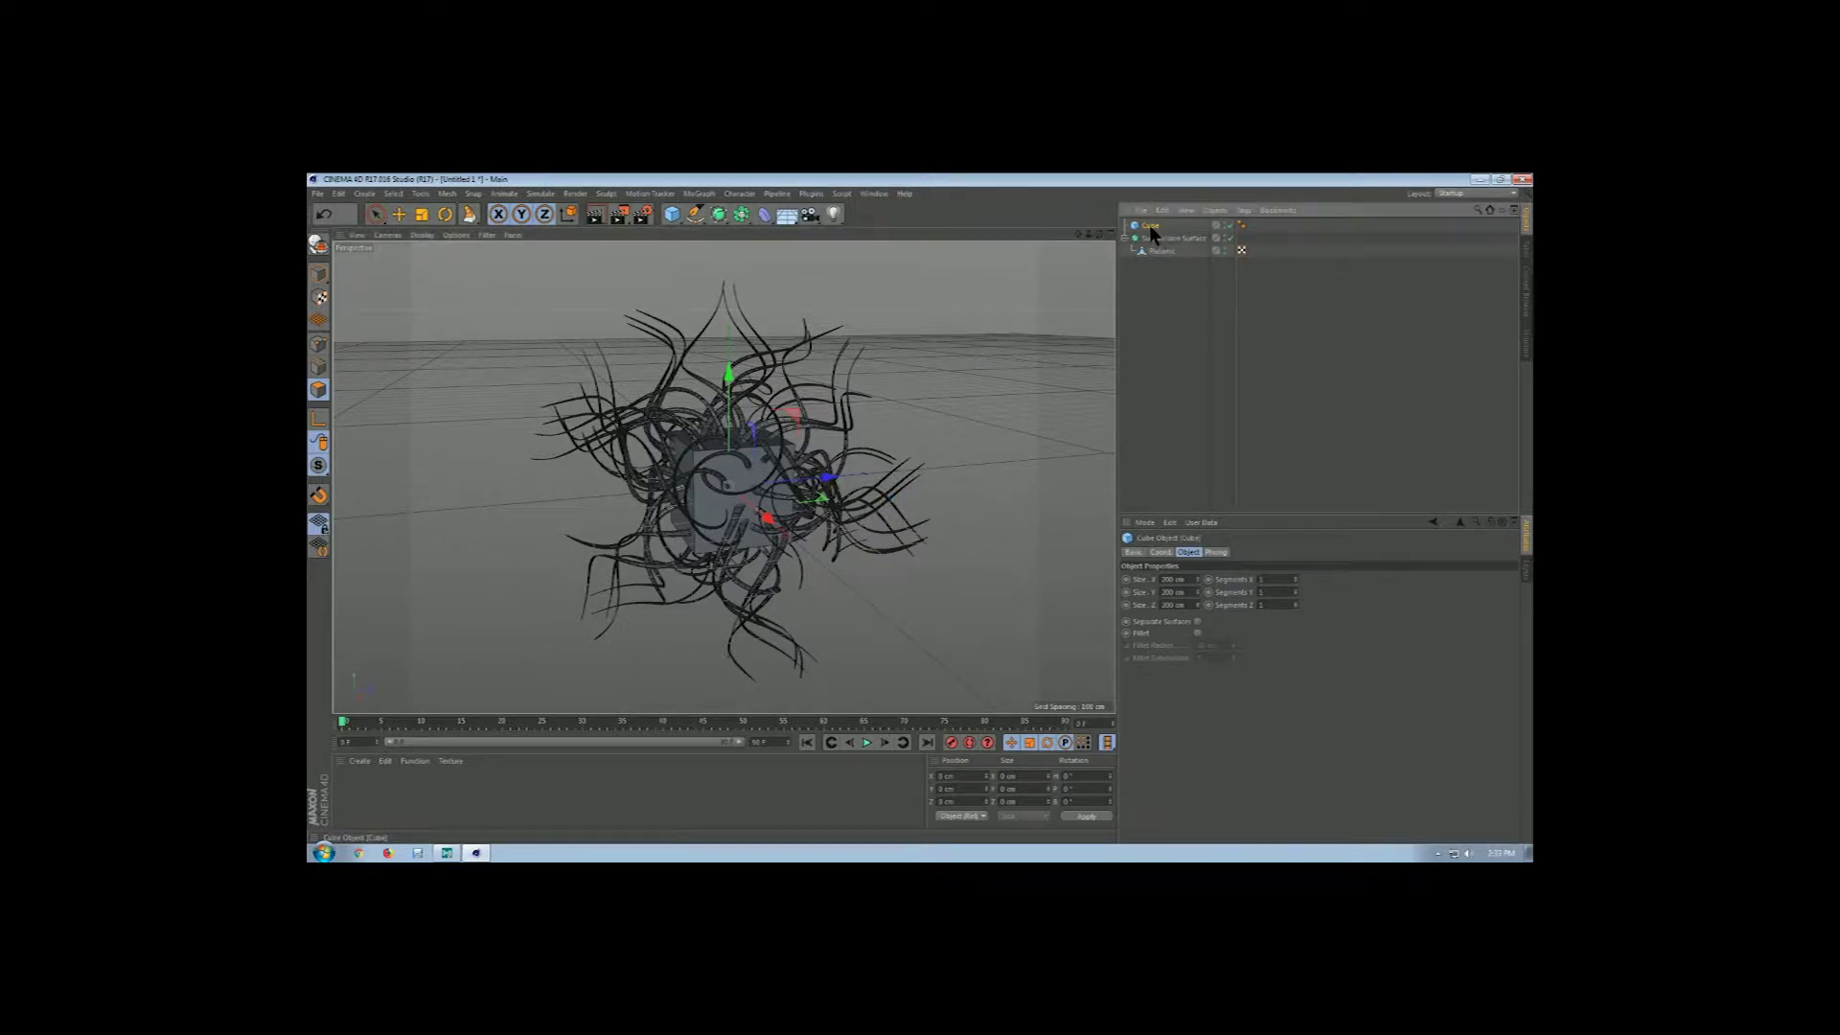
key(Delete)
- Add a Sphere primitive and scale it up uniformly until it encloses the strands and the camera as a background
drag(675, 217, 908, 256)
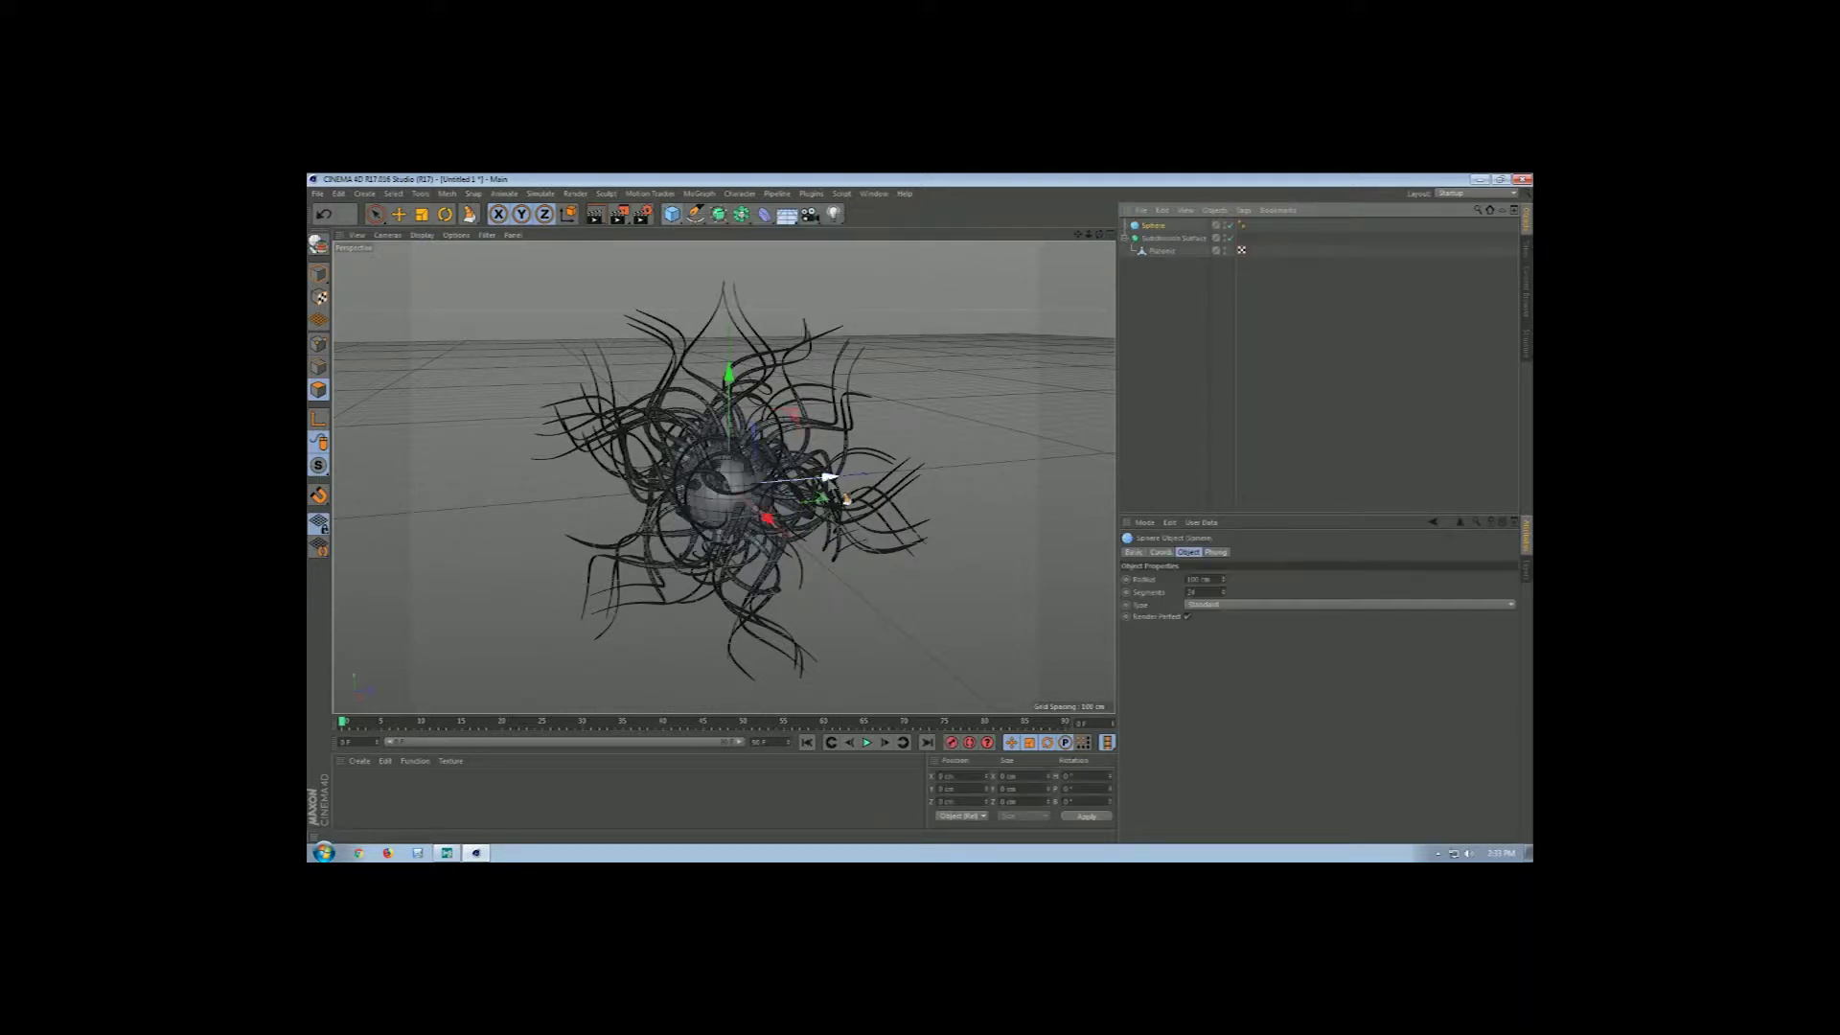
click(422, 219)
drag(887, 420, 1270, 457)
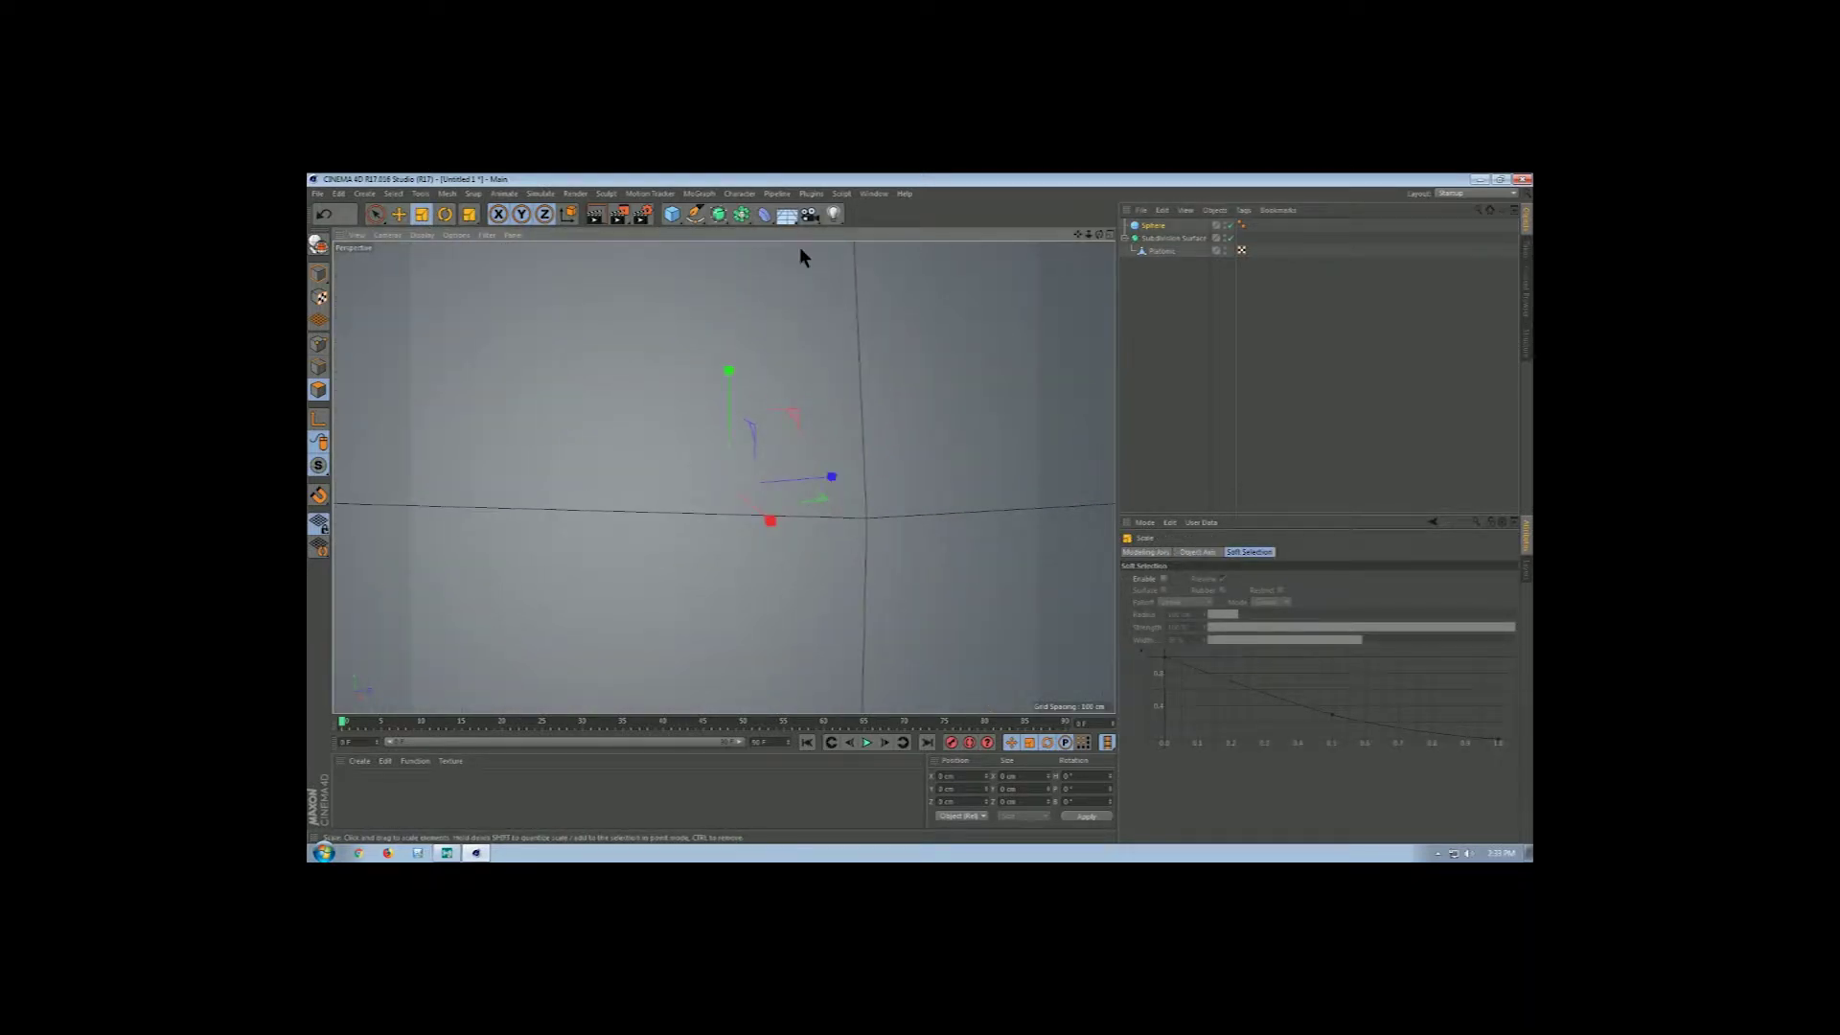
drag(1088, 235, 920, 234)
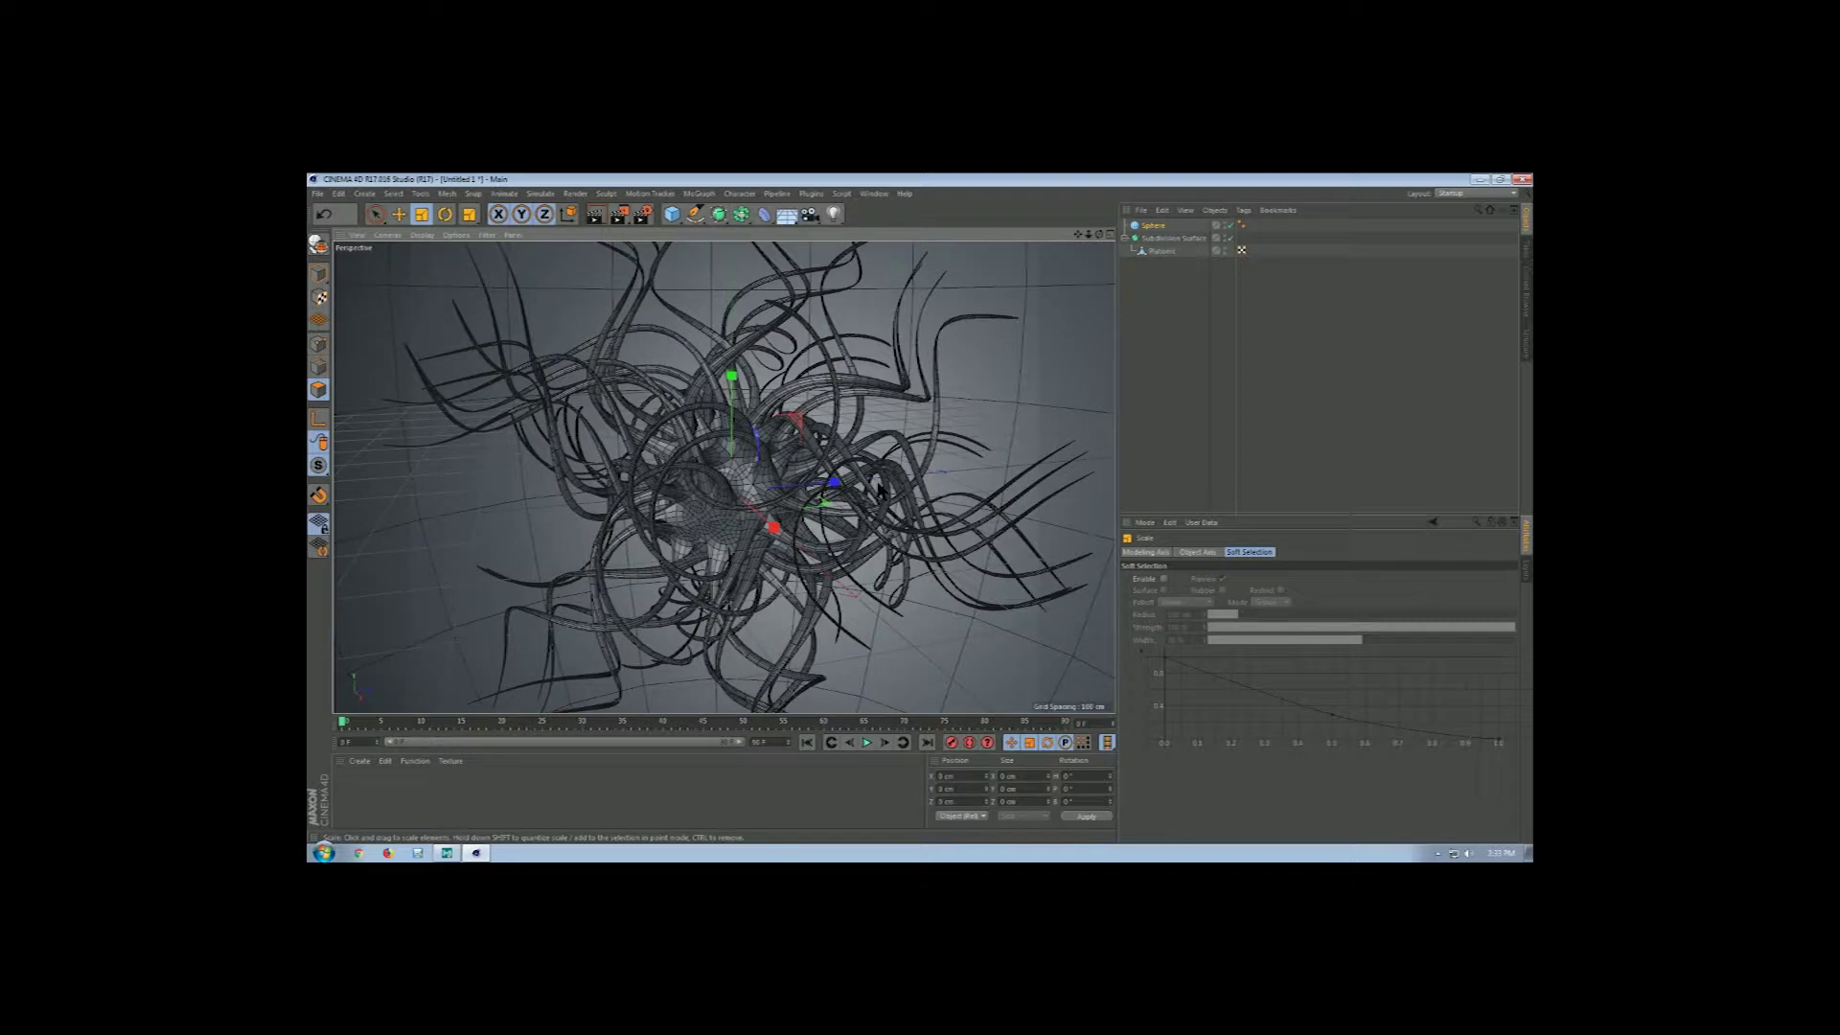
- Add a Light, move it along Z to one side of the tangle, and place a copy on the opposite side
click(832, 214)
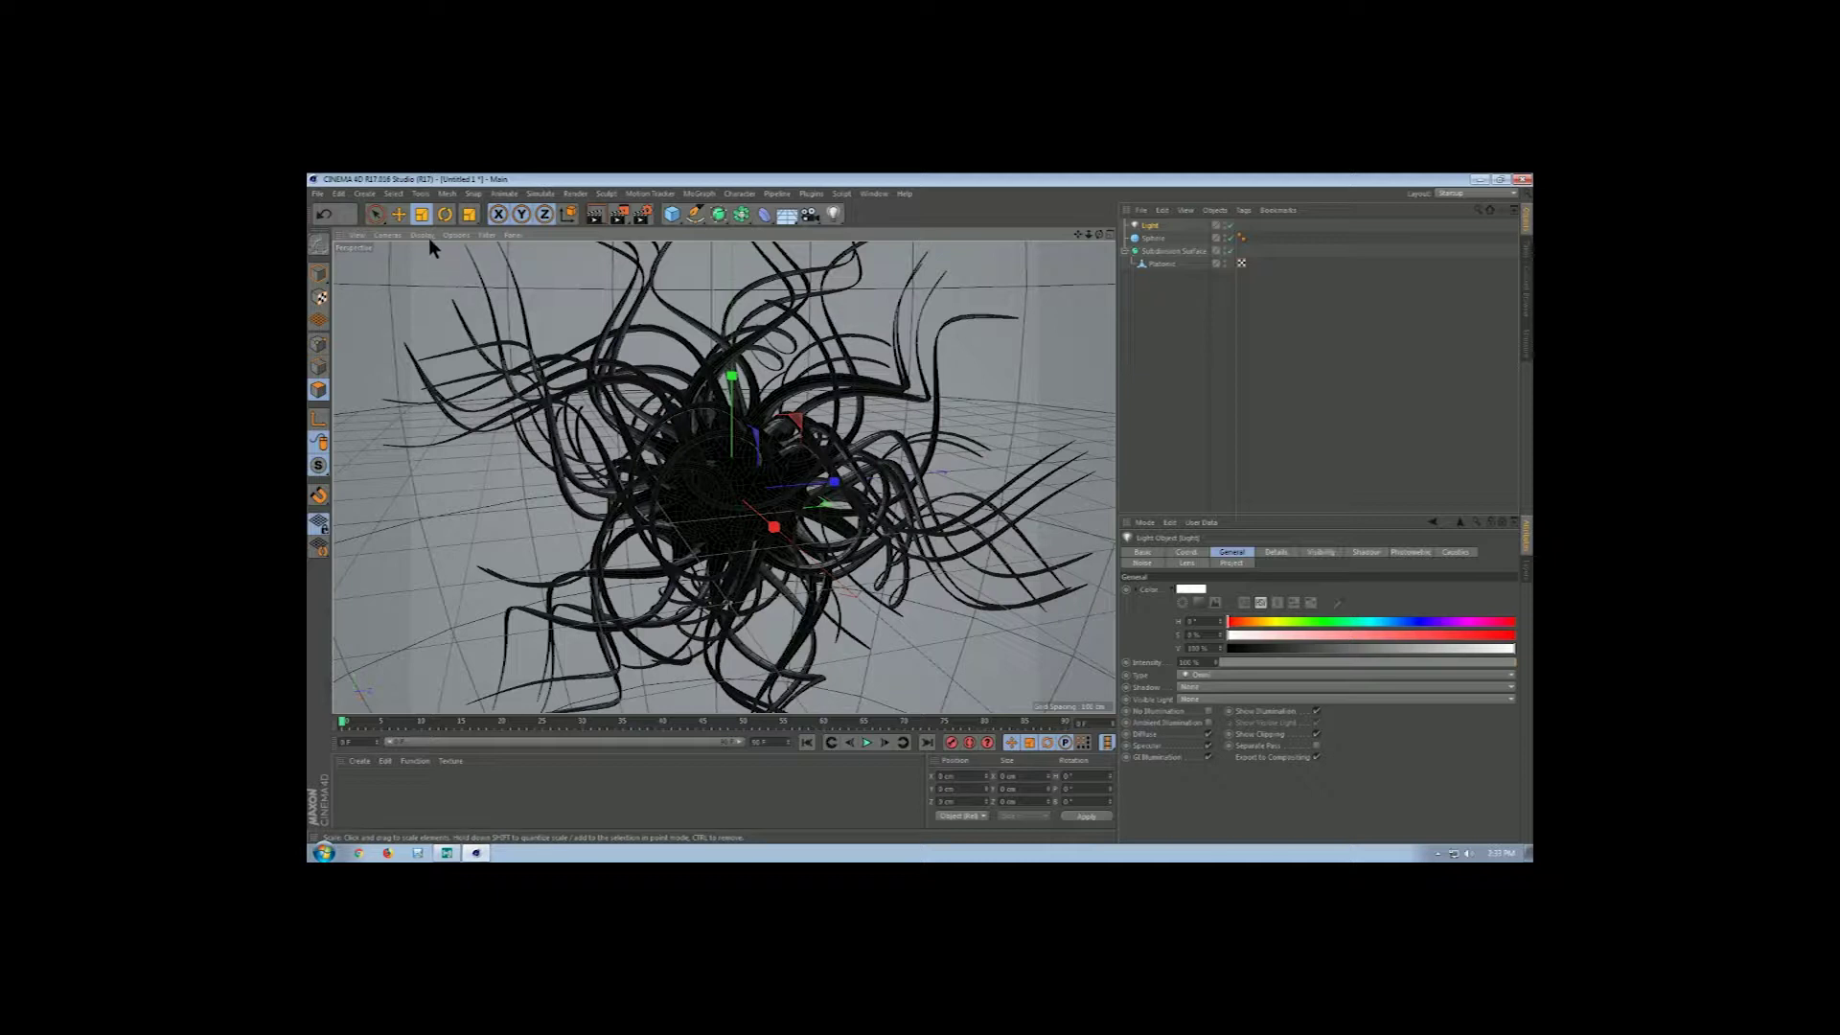
key(e)
drag(831, 482, 1131, 454)
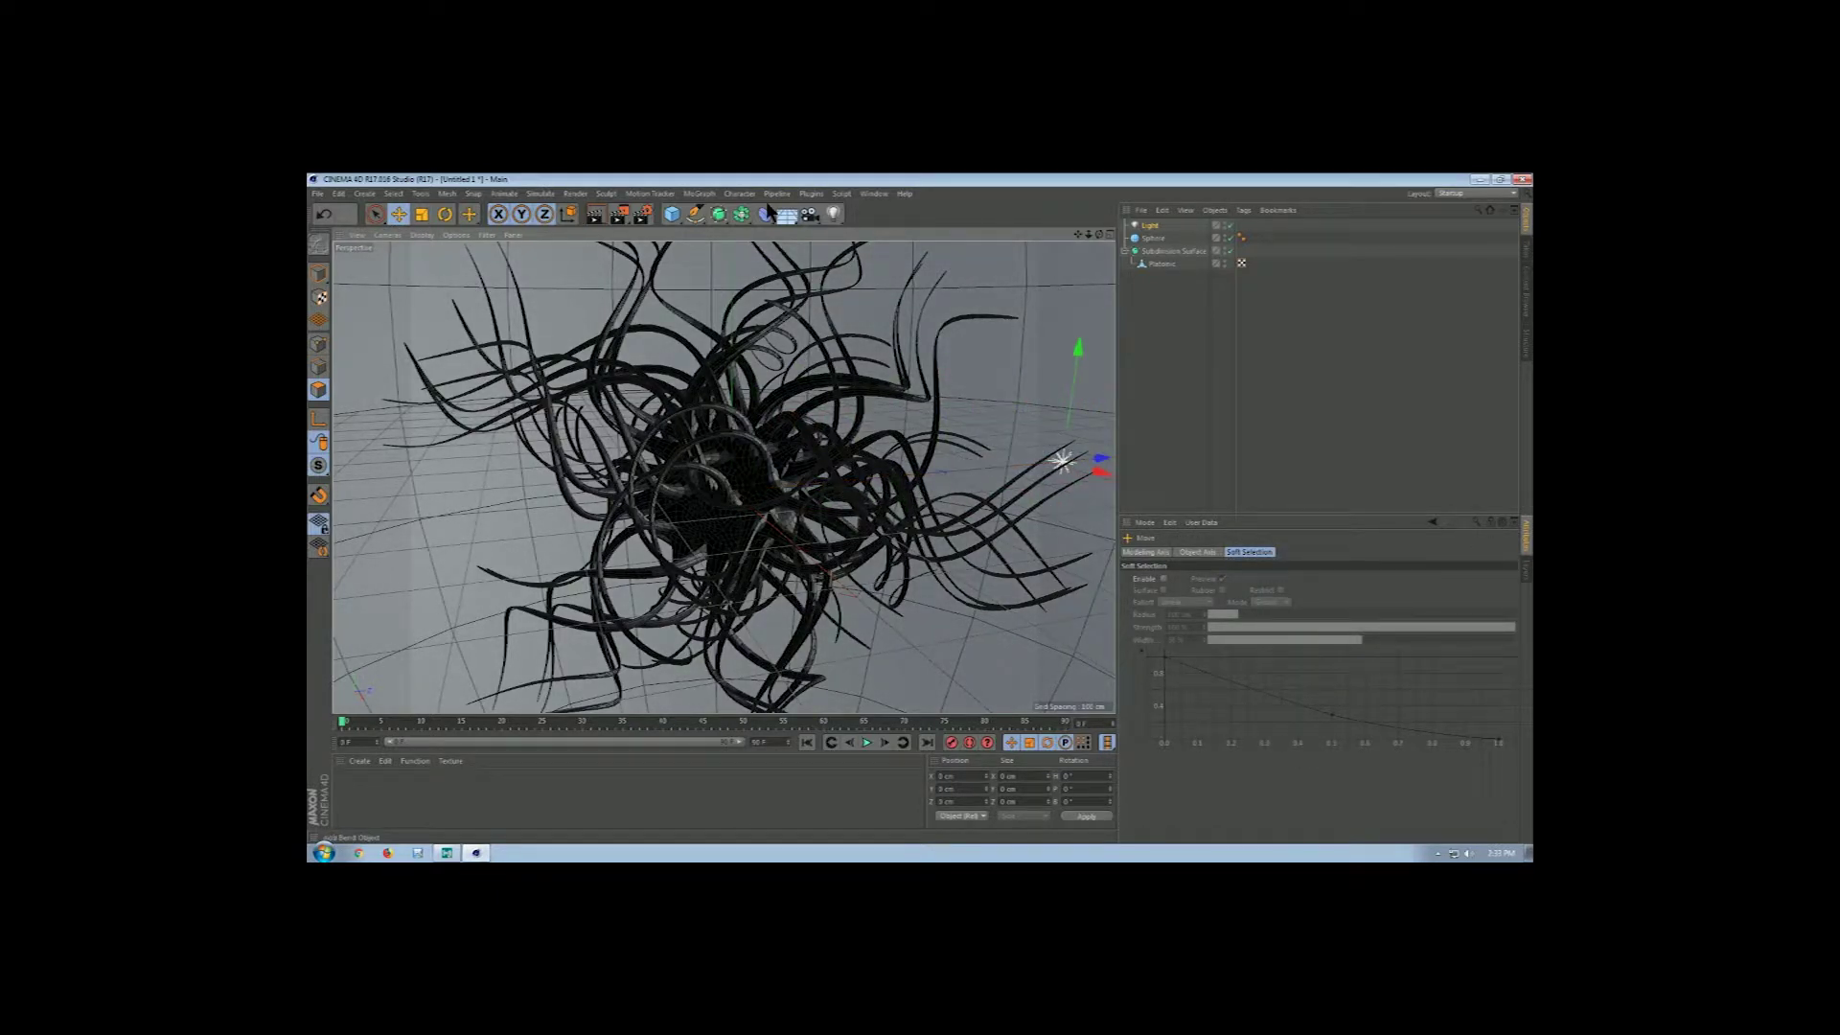
drag(1100, 465, 458, 556)
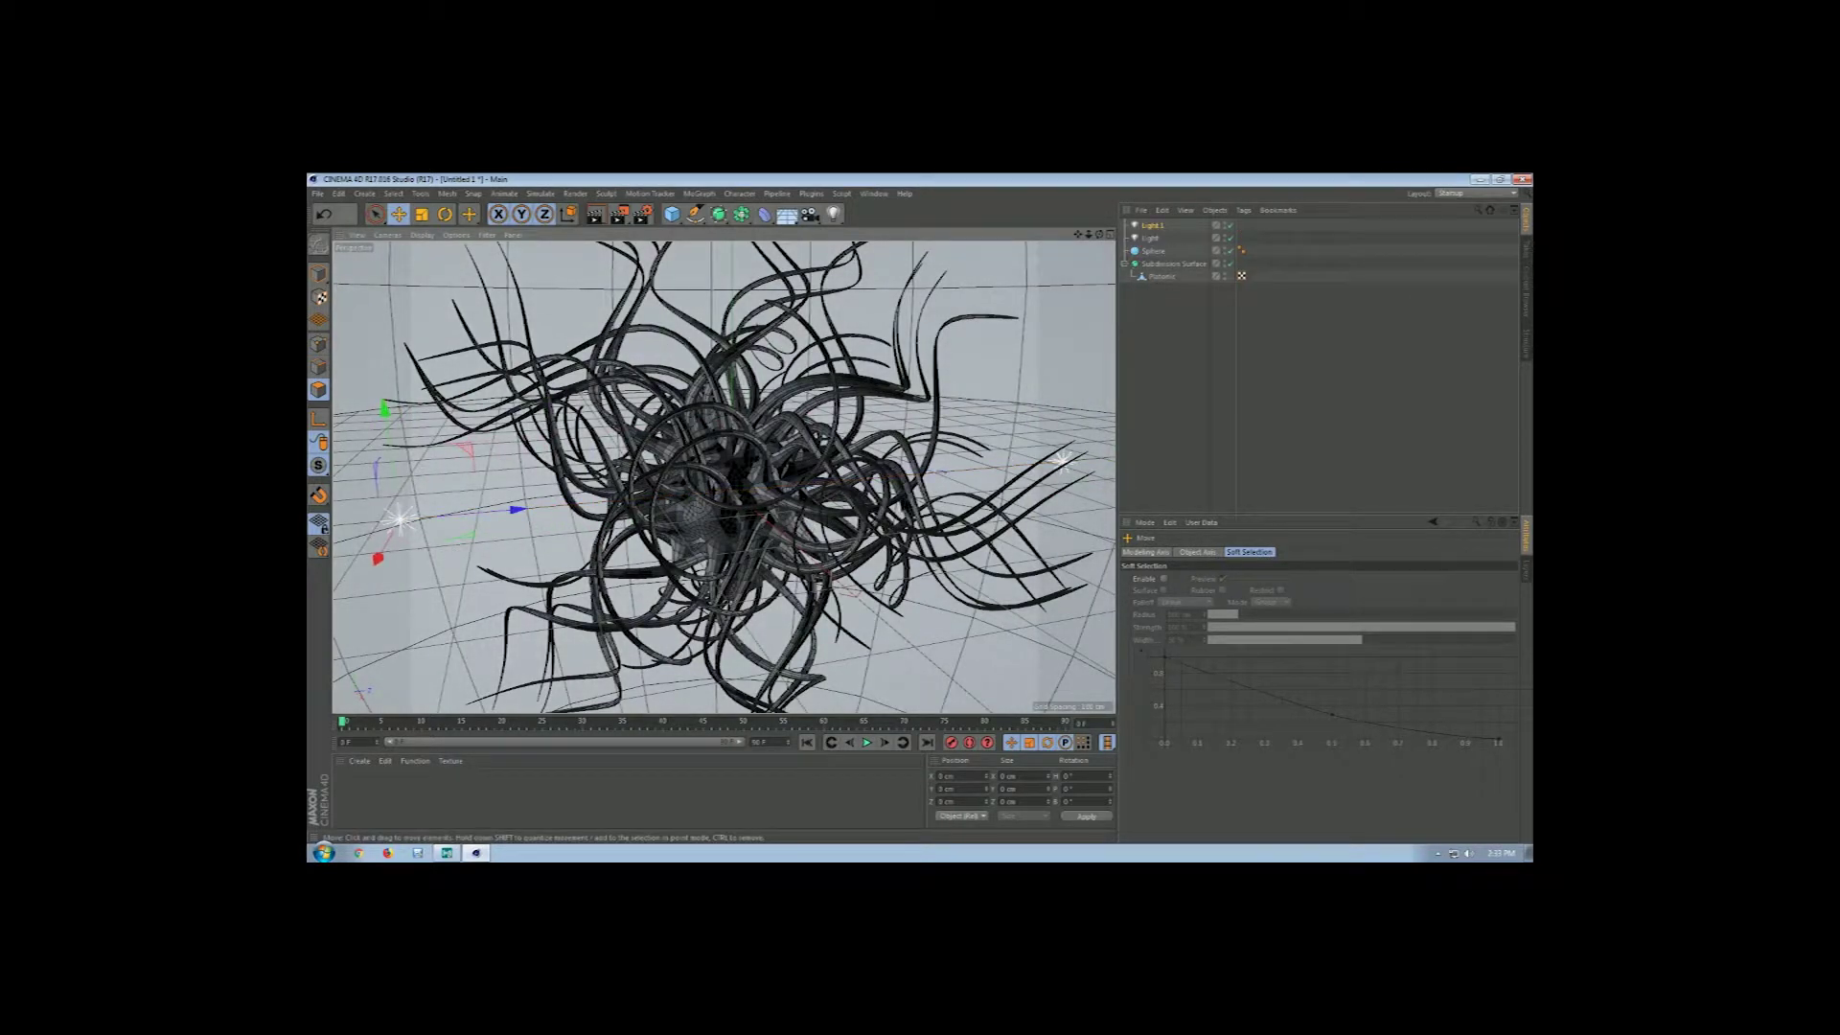
- Select both lights and duplicate them as a pair, moving the copies along X towards the front of the tangle
click(1180, 225)
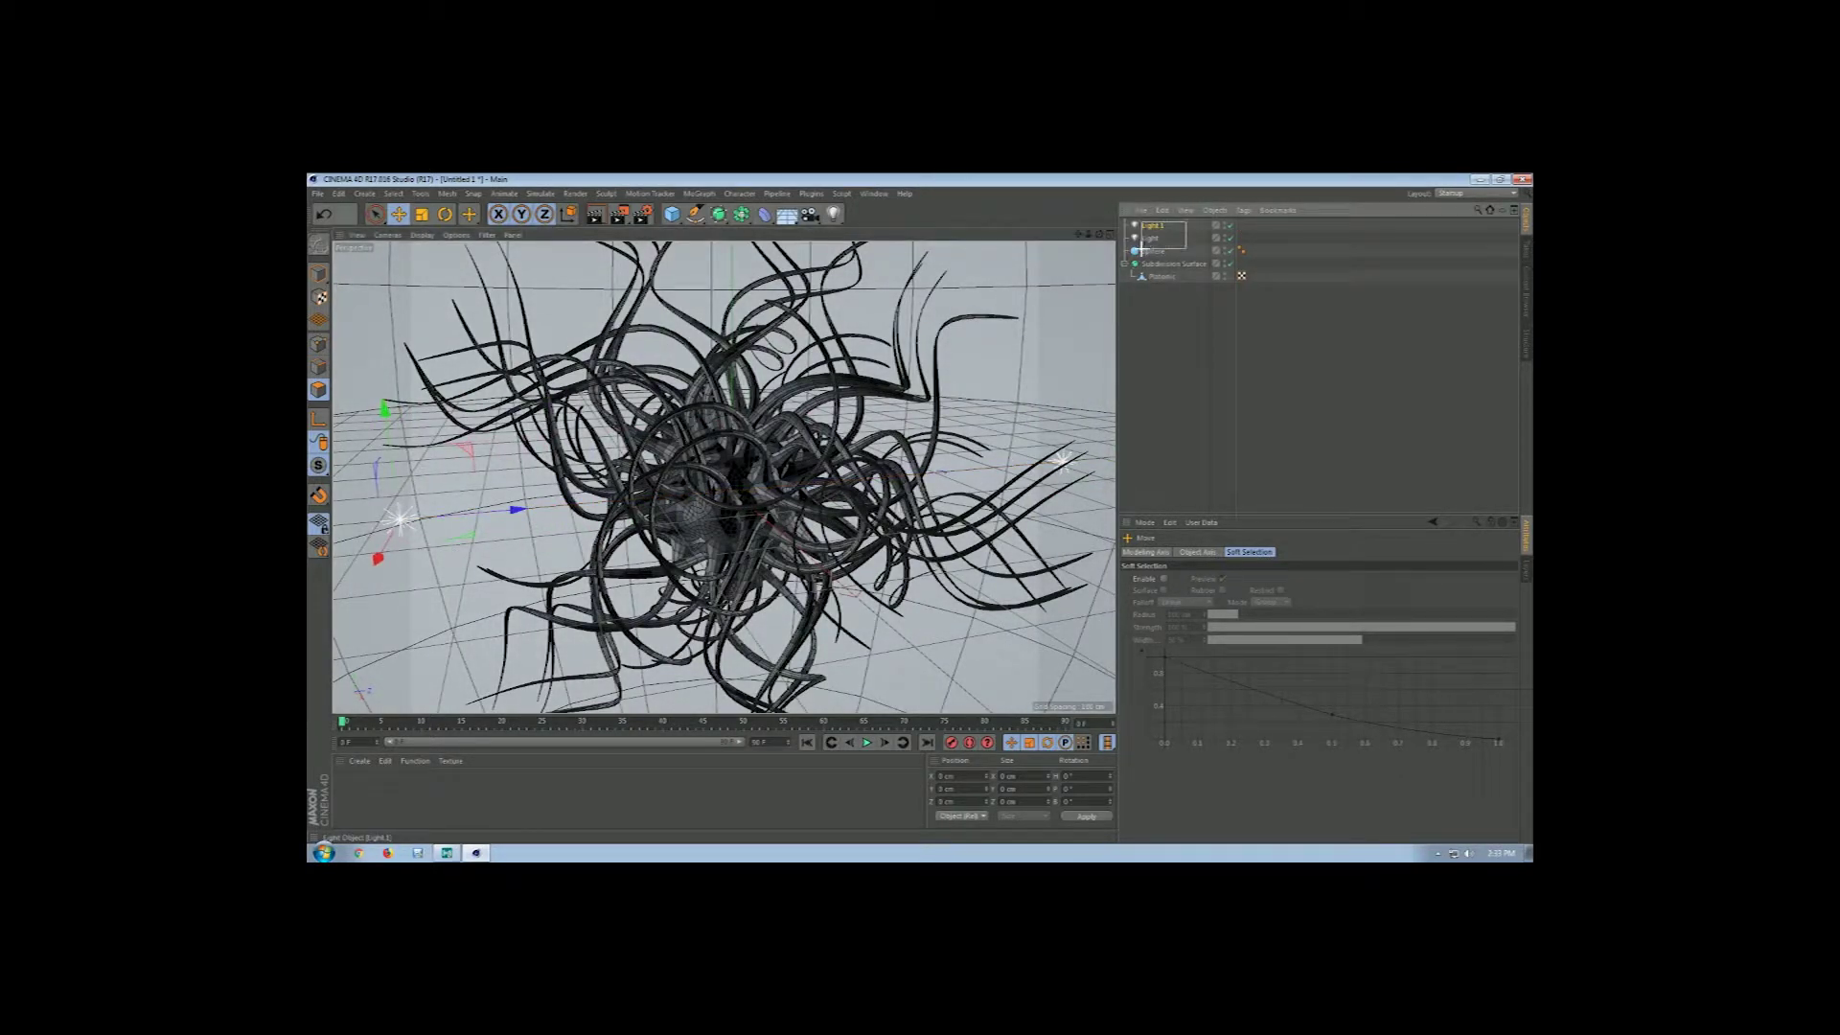
shift+click(1153, 237)
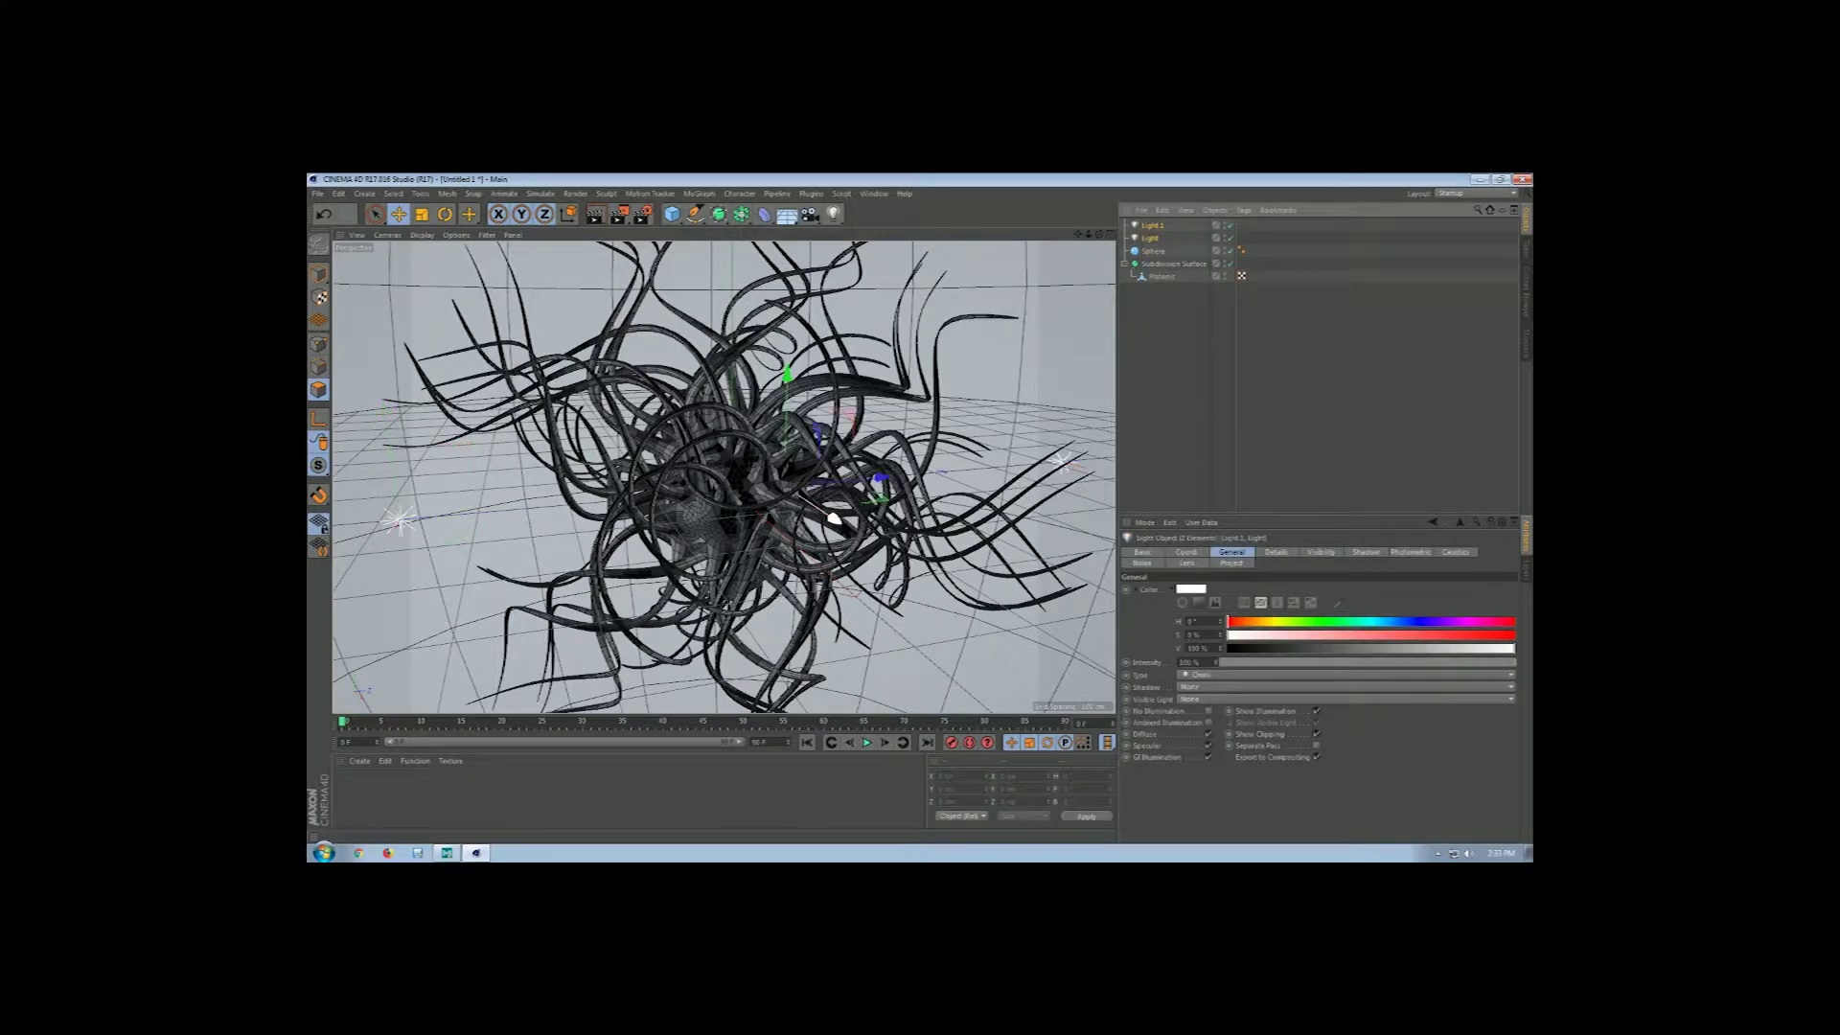
ctrl+drag(832, 519, 1028, 648)
- Give all four lights Shadow Maps (Soft) with a 750x750 shadow map
drag(1262, 223, 1138, 272)
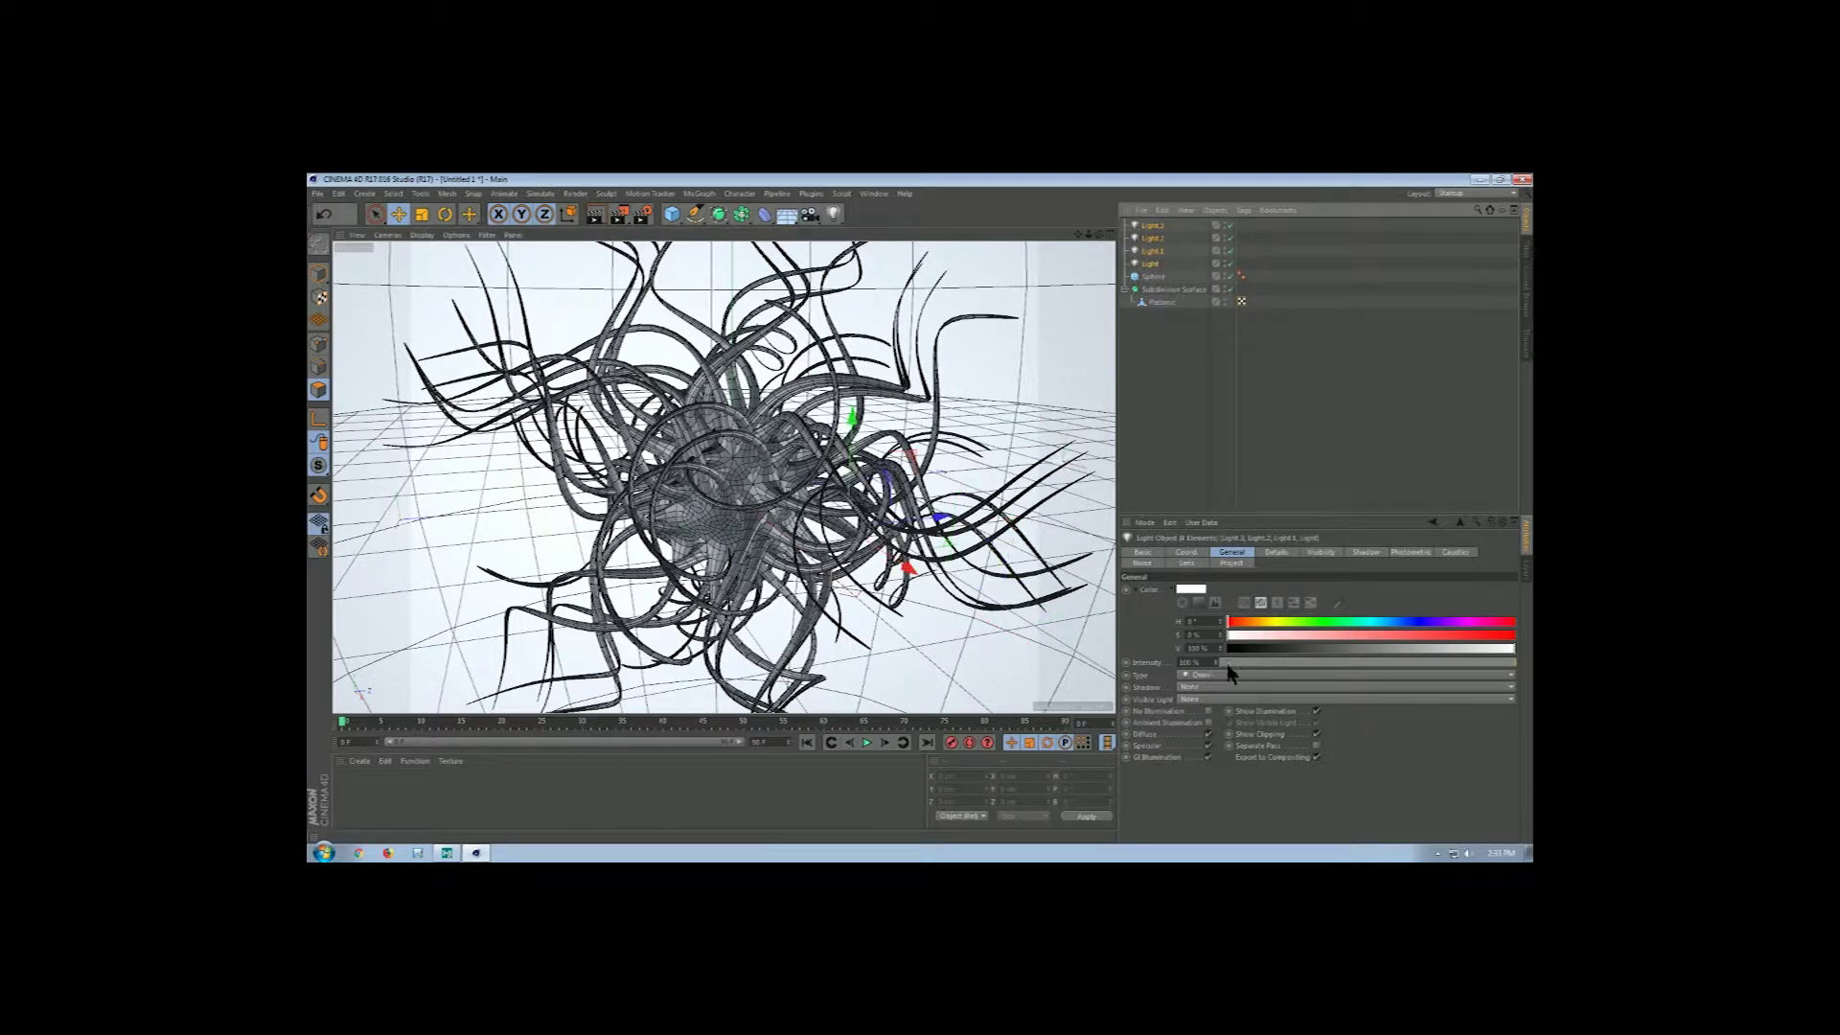
click(1234, 688)
click(1233, 710)
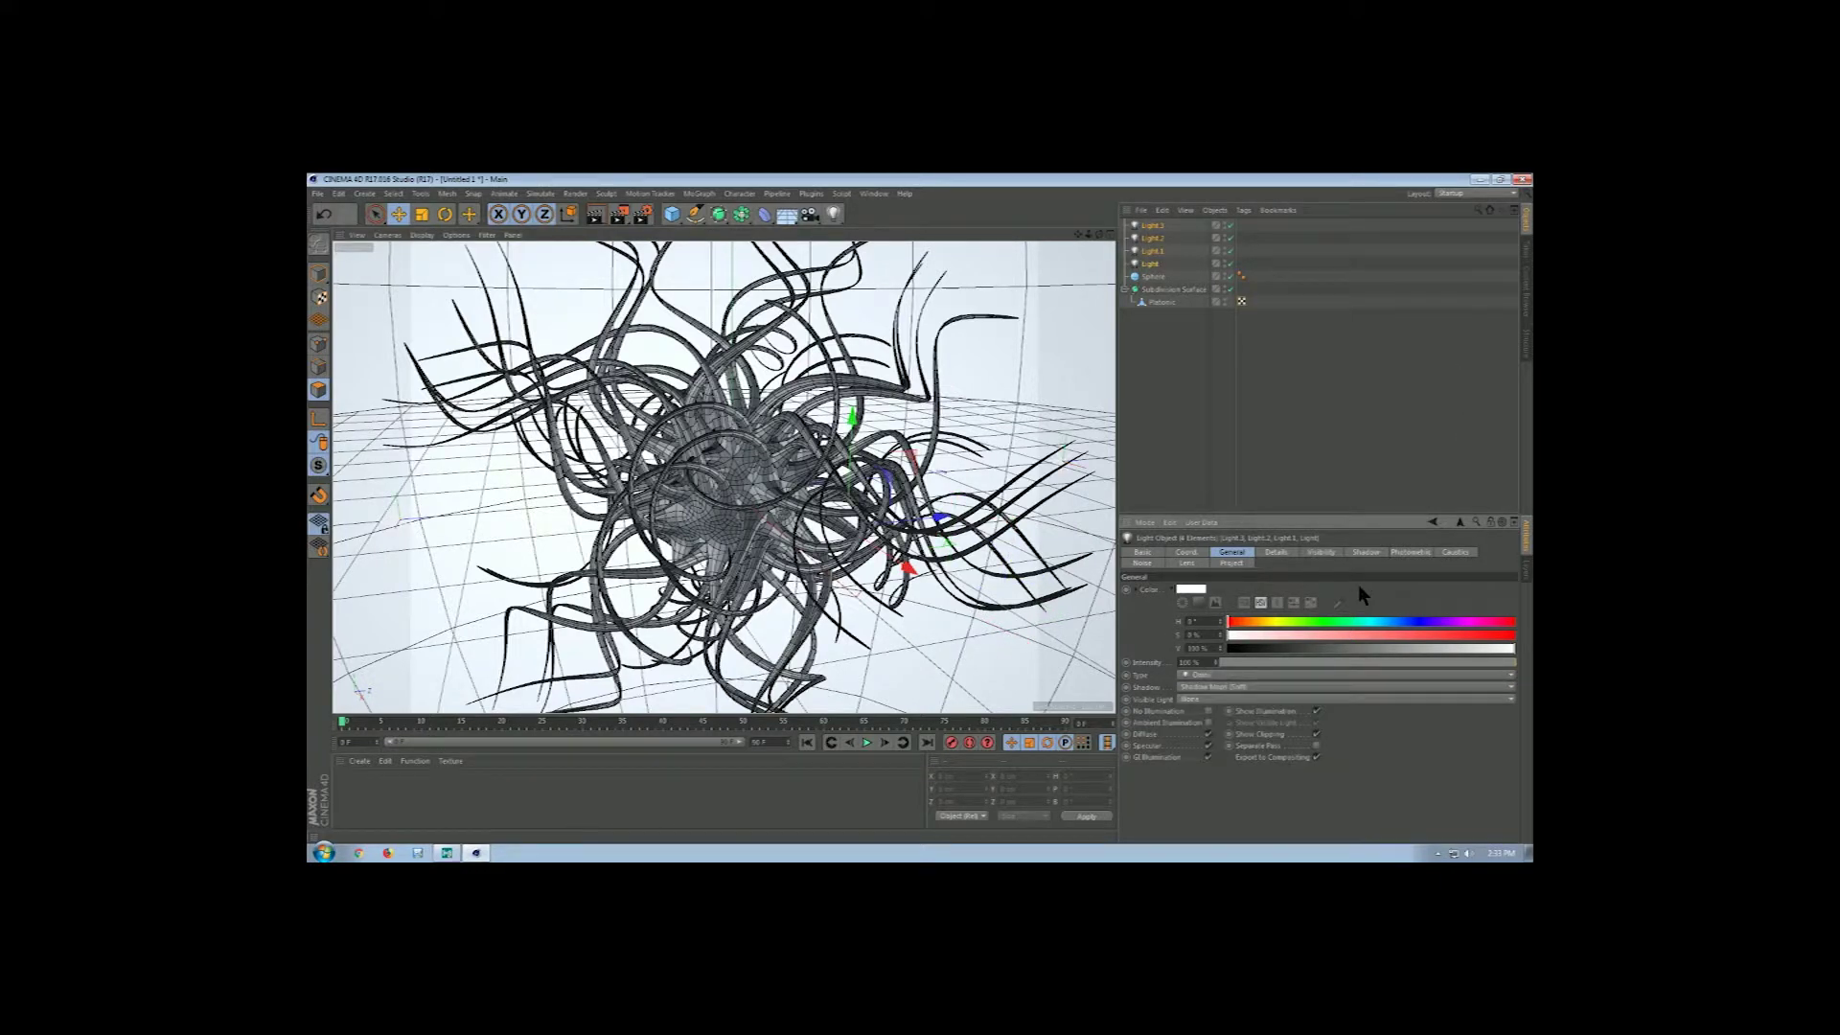
click(1367, 553)
click(1295, 657)
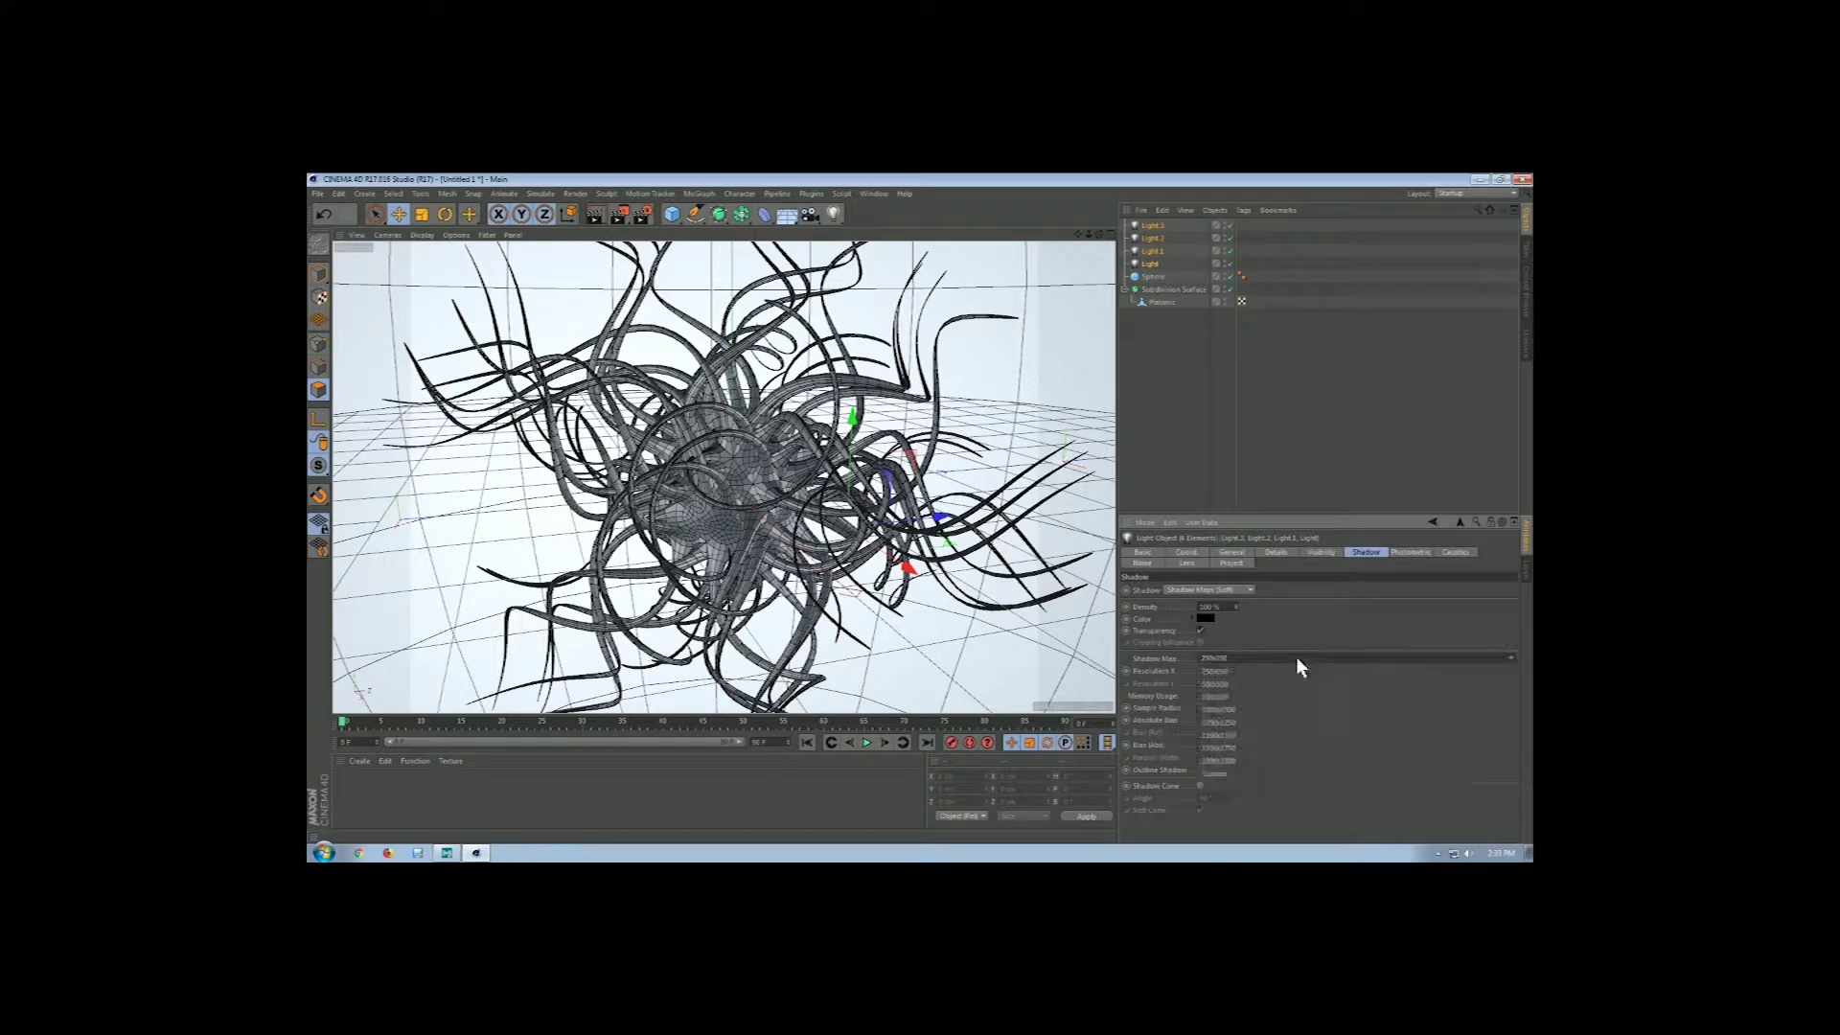
click(1246, 696)
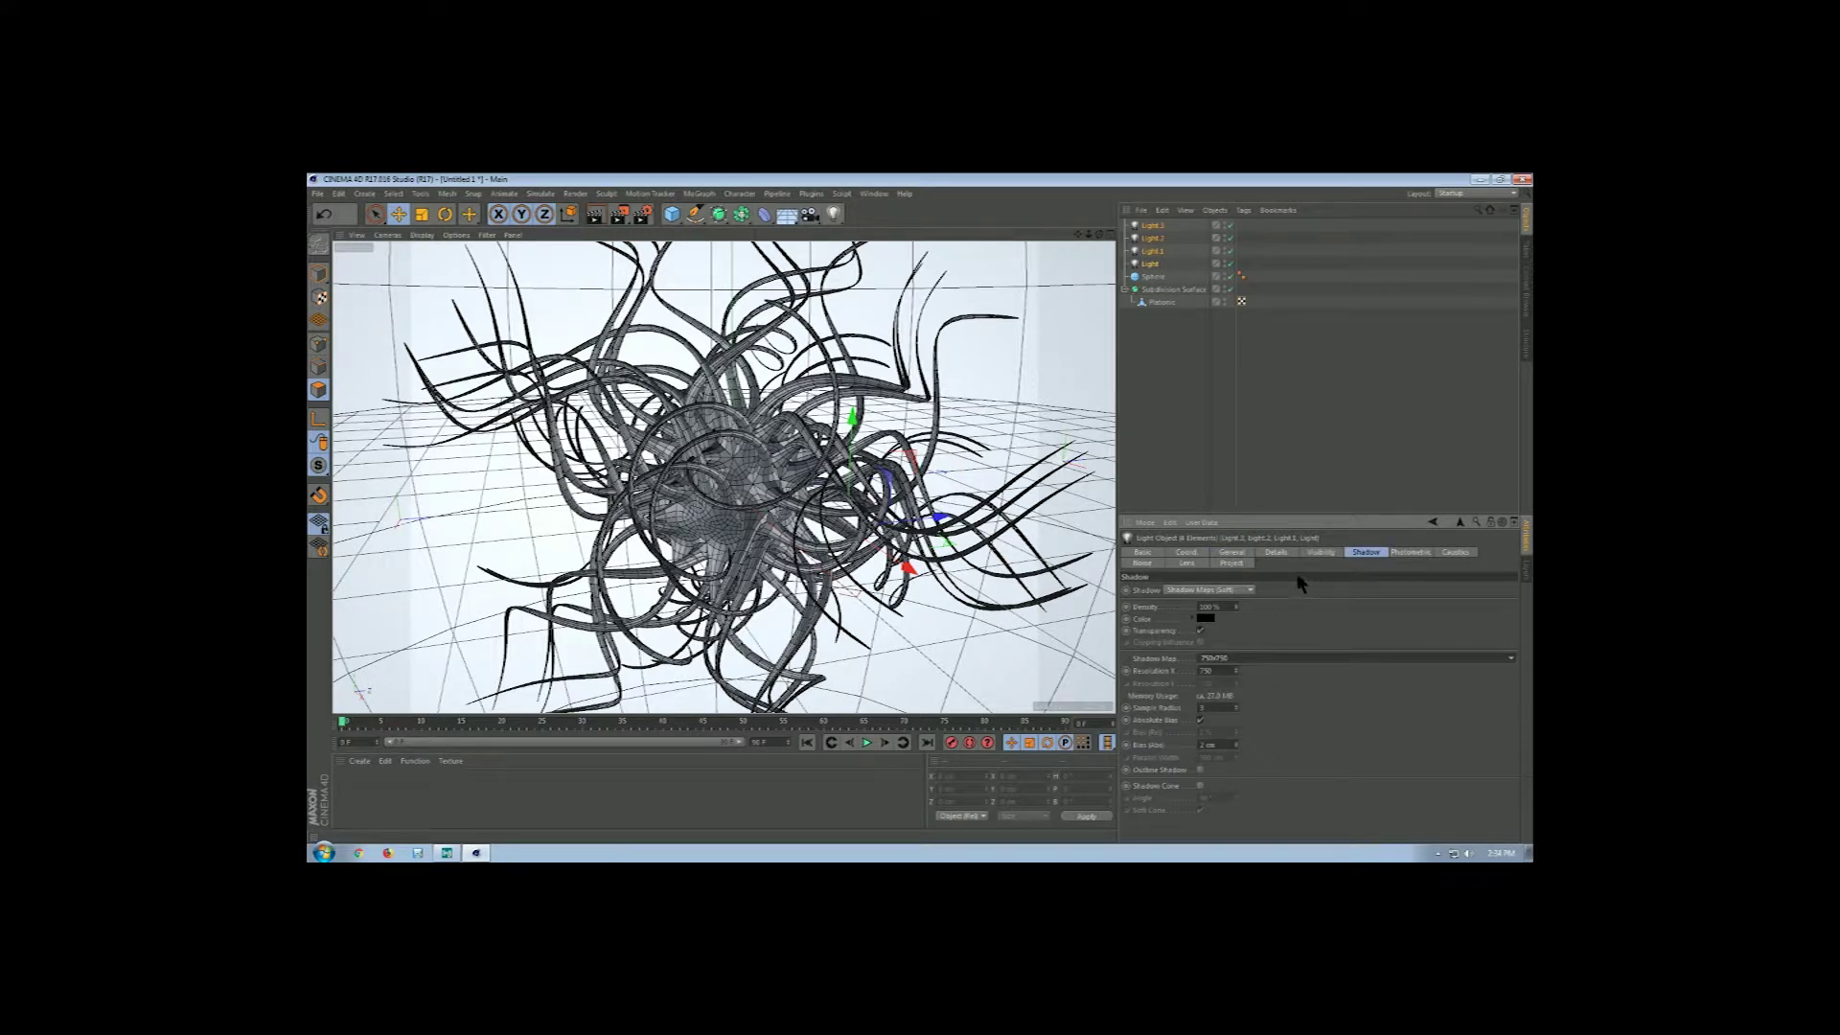
- Tint all four lights a pale warm yellow with a hue of about 45° and a saturation of about 14%
click(1234, 554)
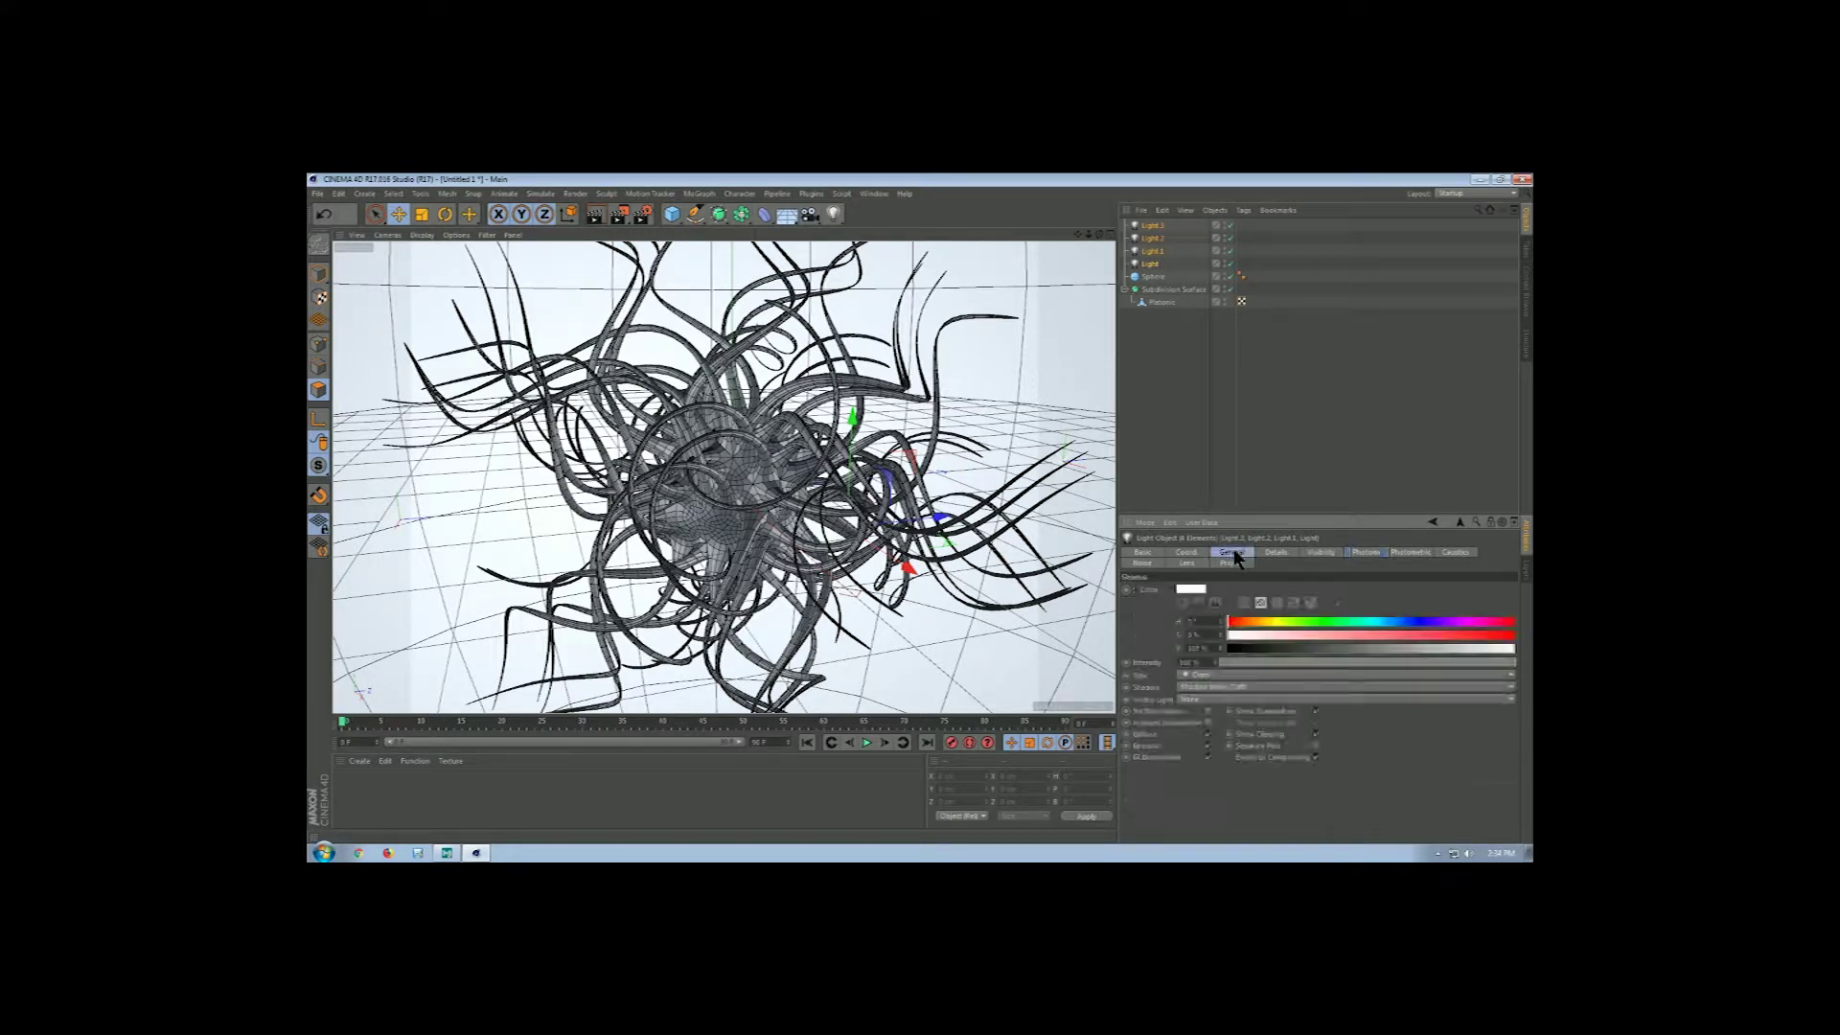
click(1248, 622)
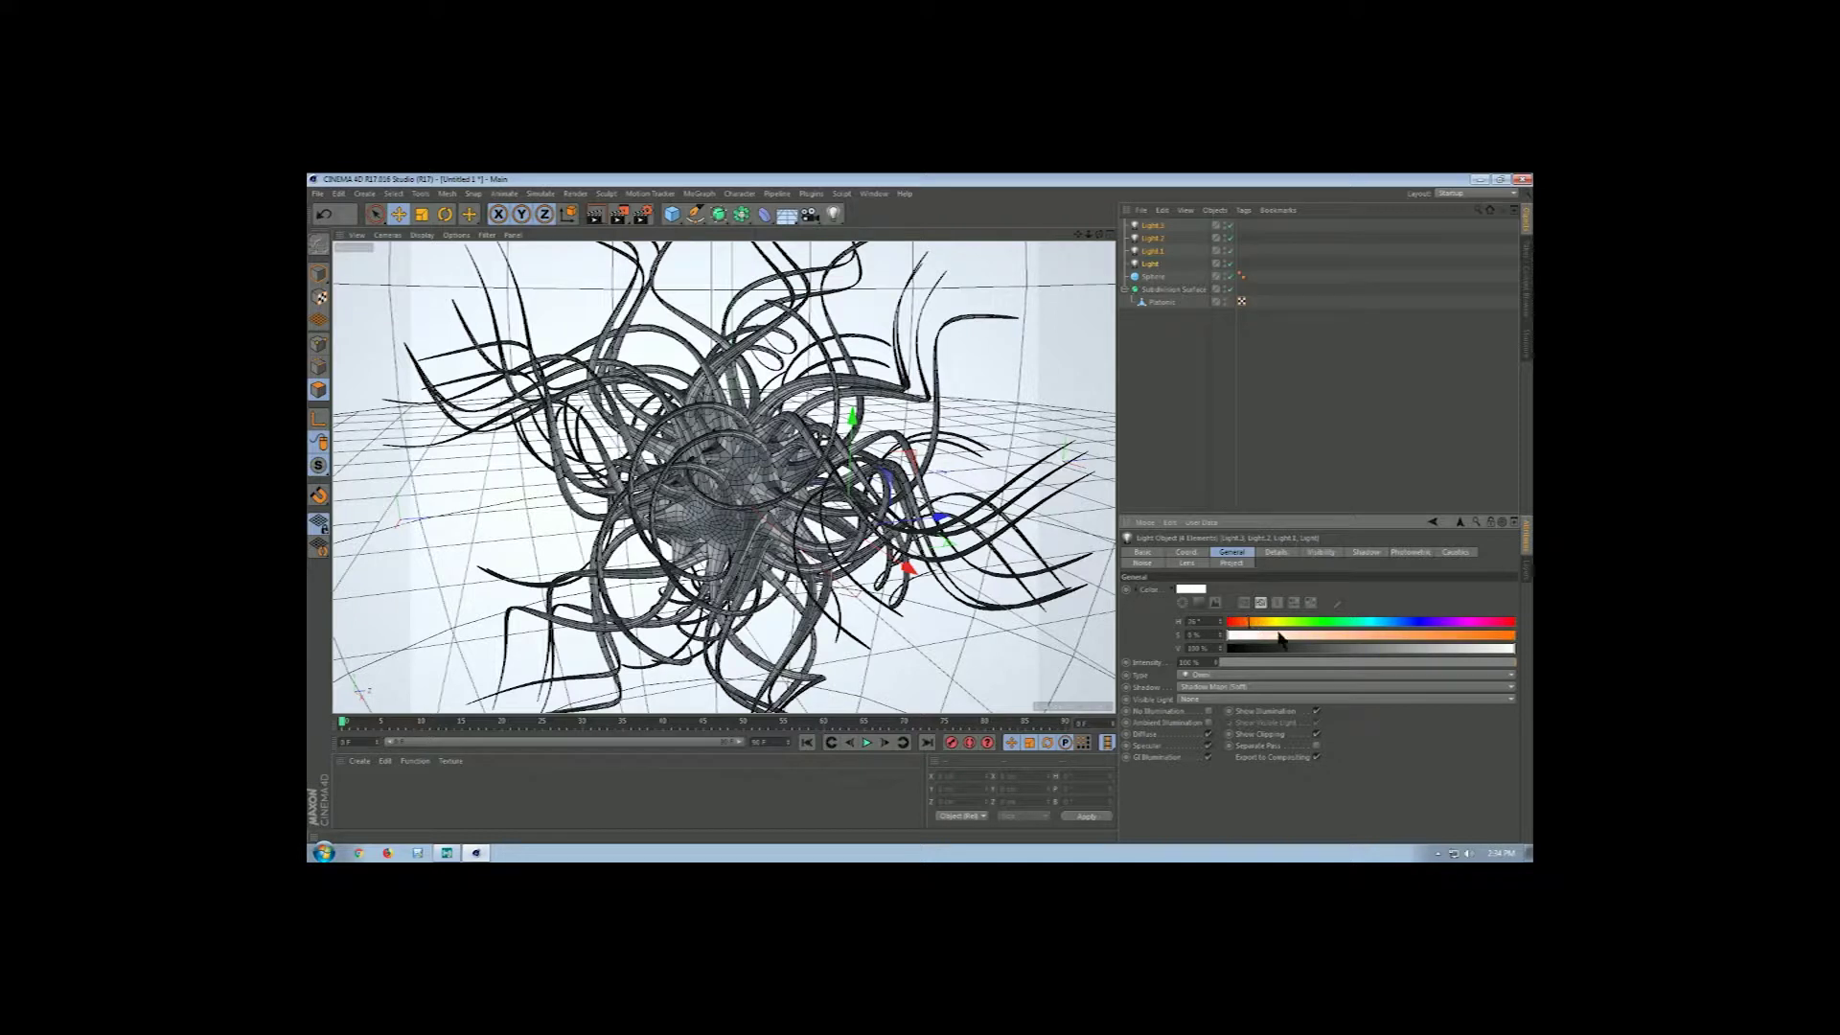
click(1268, 634)
click(1259, 621)
click(1263, 622)
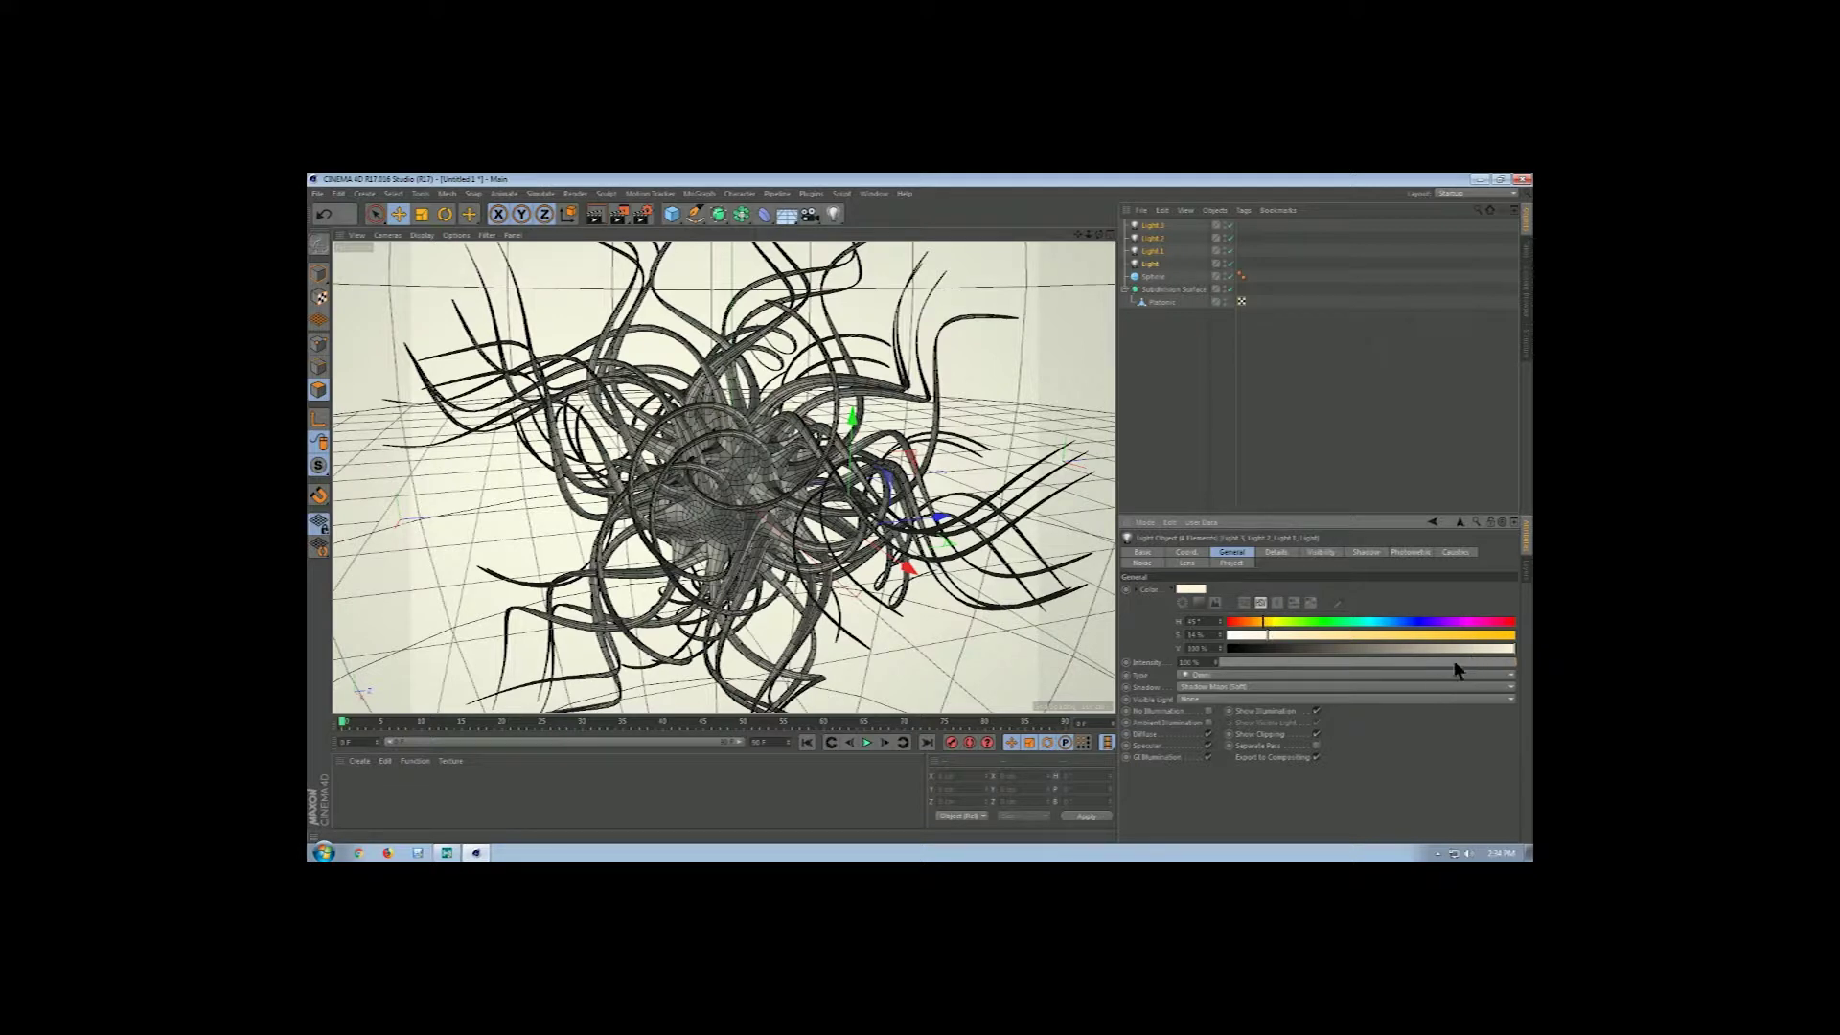
- Reduce the intensity of the duplicated light pair, Light.2 and Light.3, to about 50%
click(1278, 251)
drag(1259, 247, 1132, 263)
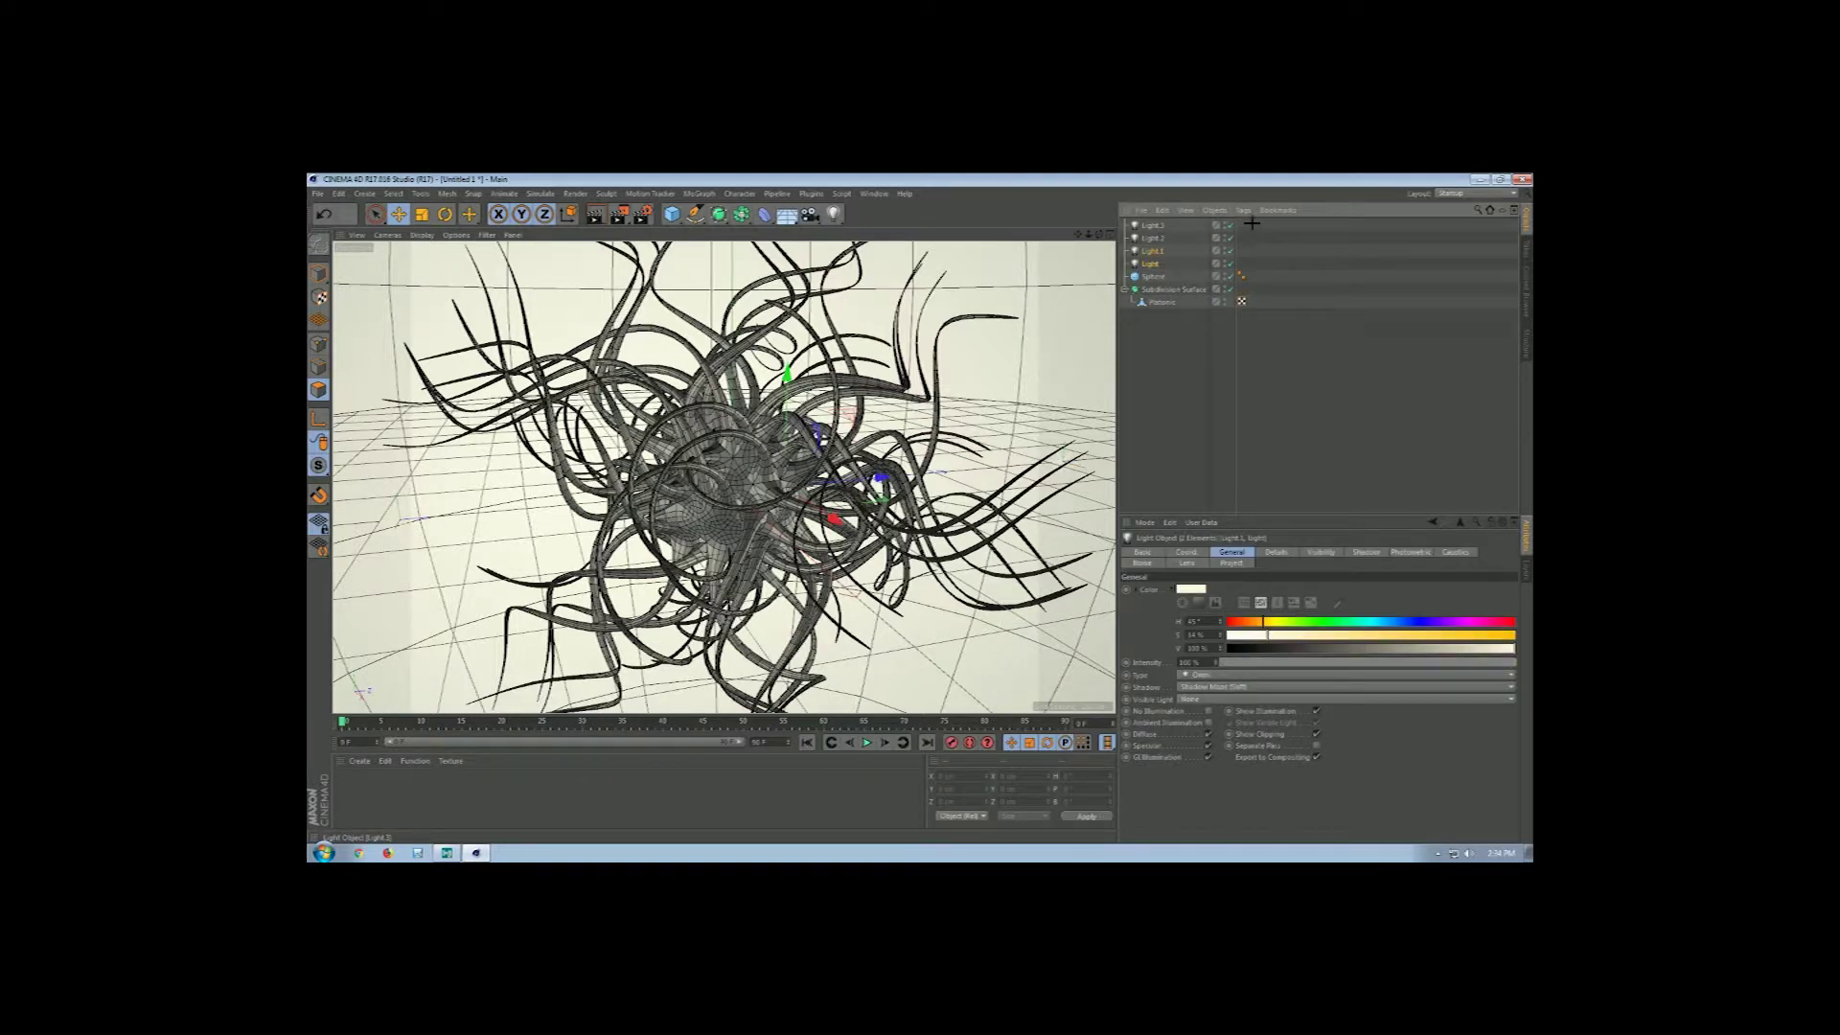
drag(1252, 223, 1139, 238)
drag(1482, 666, 1370, 671)
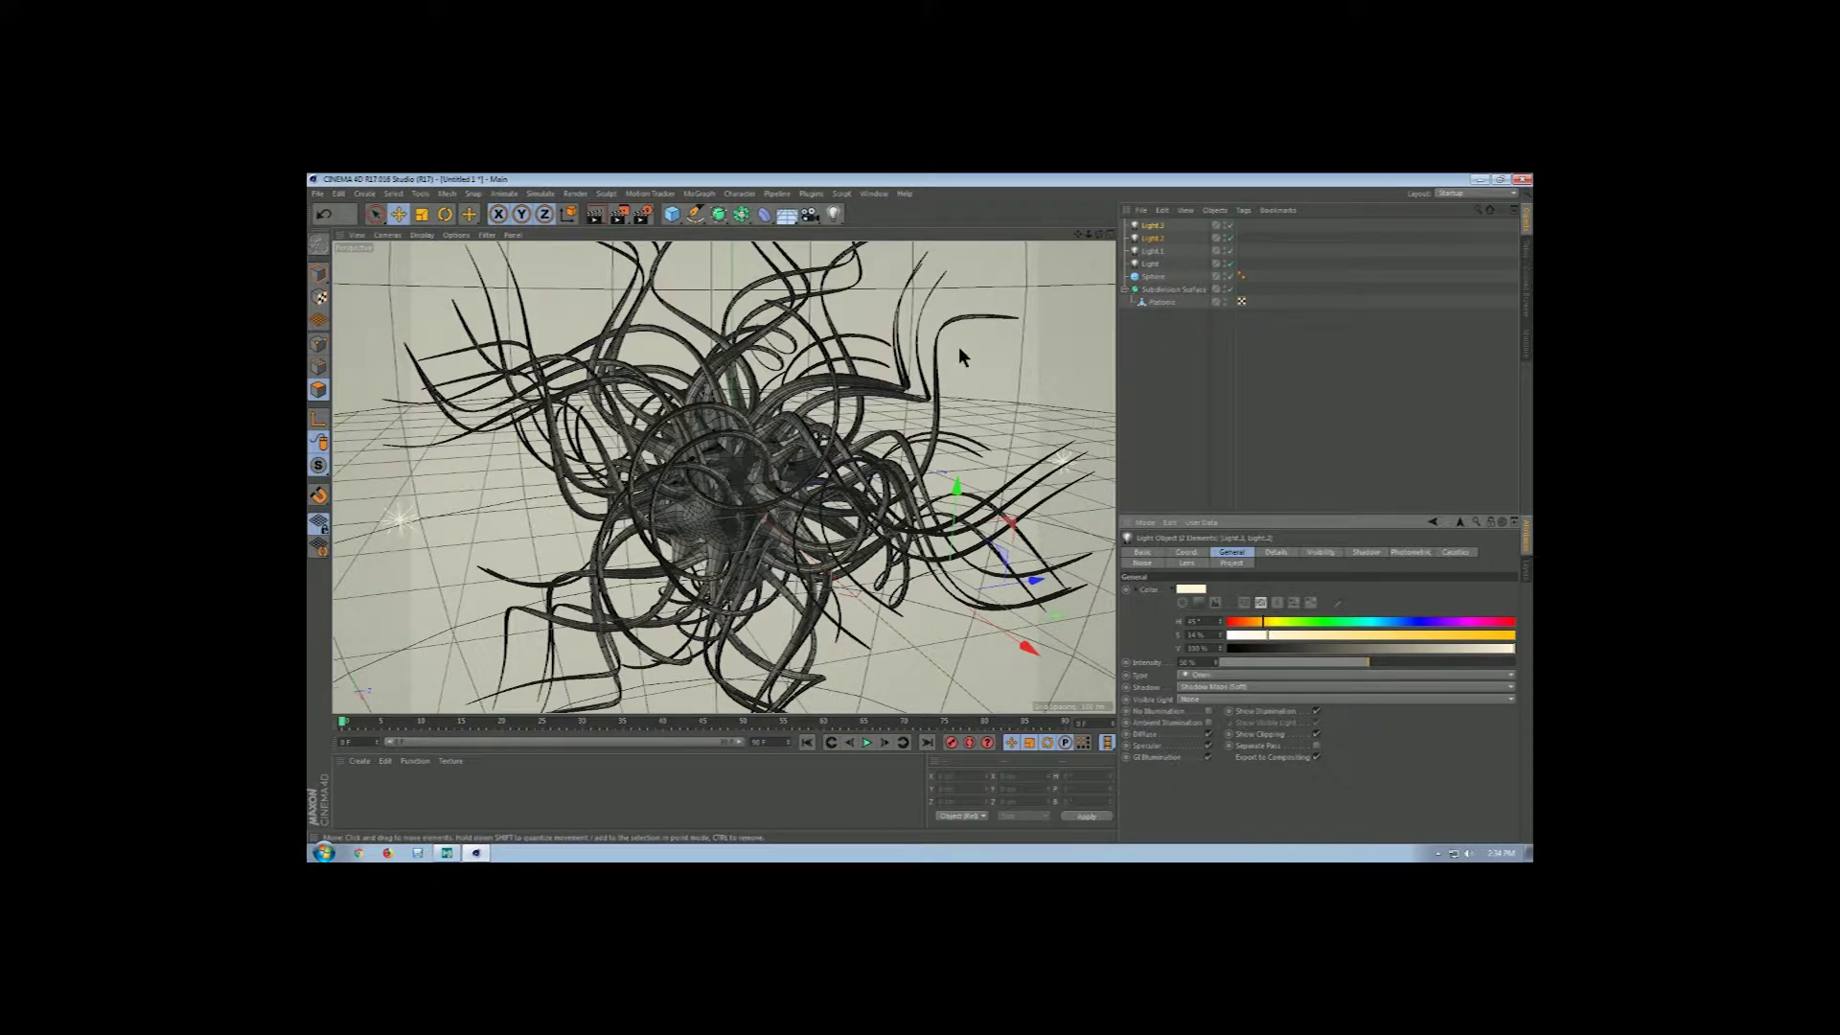
- Create two new materials and set the first one's color to black
double_click(556, 803)
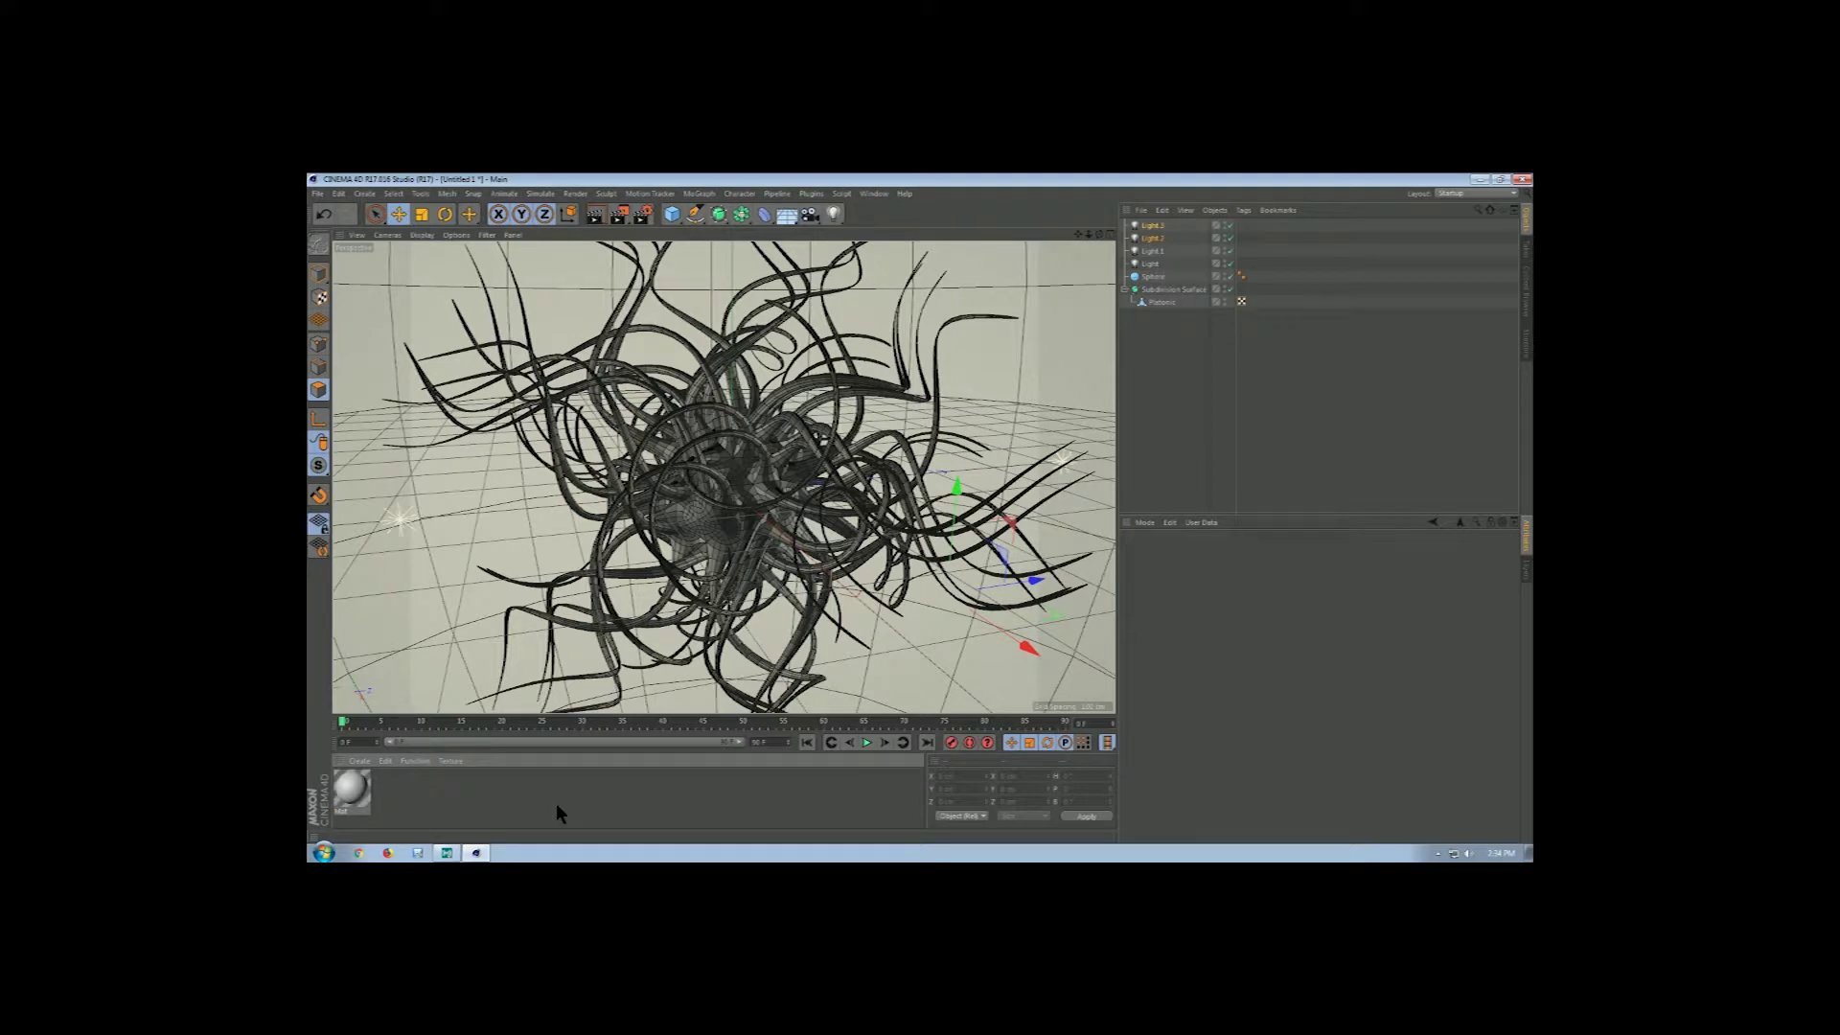
double_click(556, 803)
double_click(386, 787)
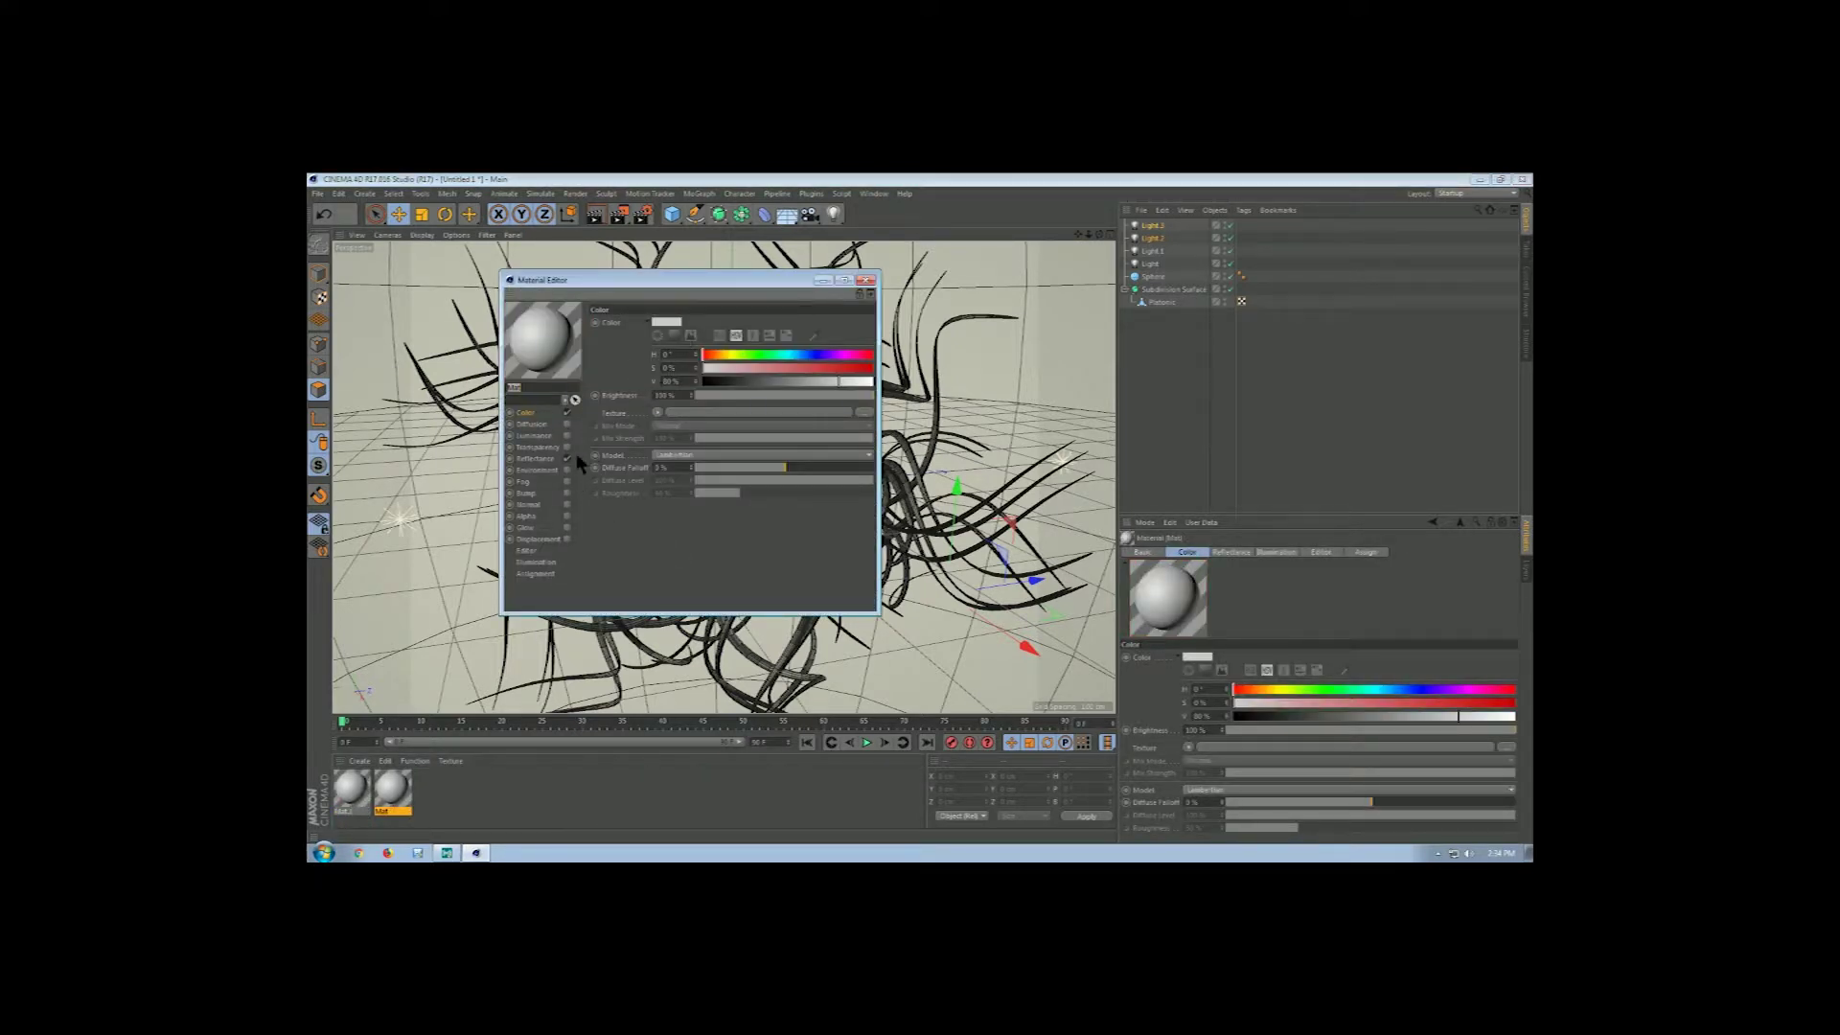
click(535, 459)
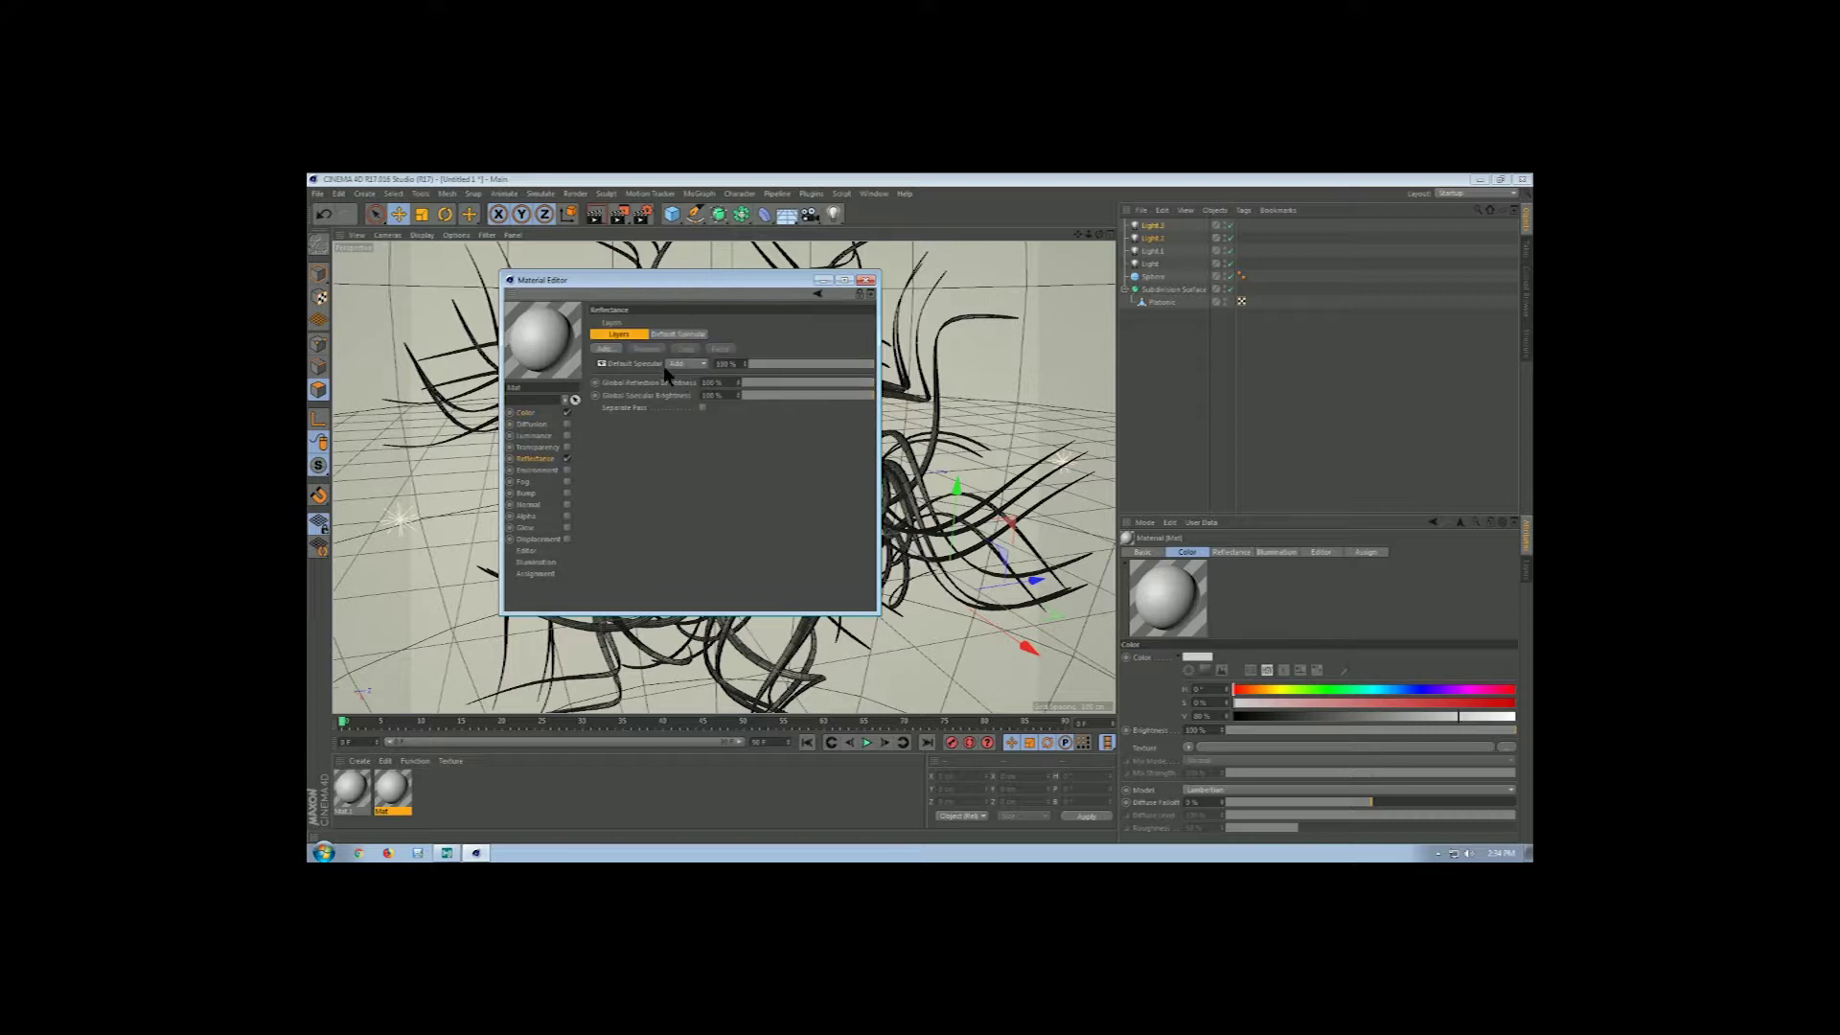
click(525, 413)
drag(721, 384, 638, 389)
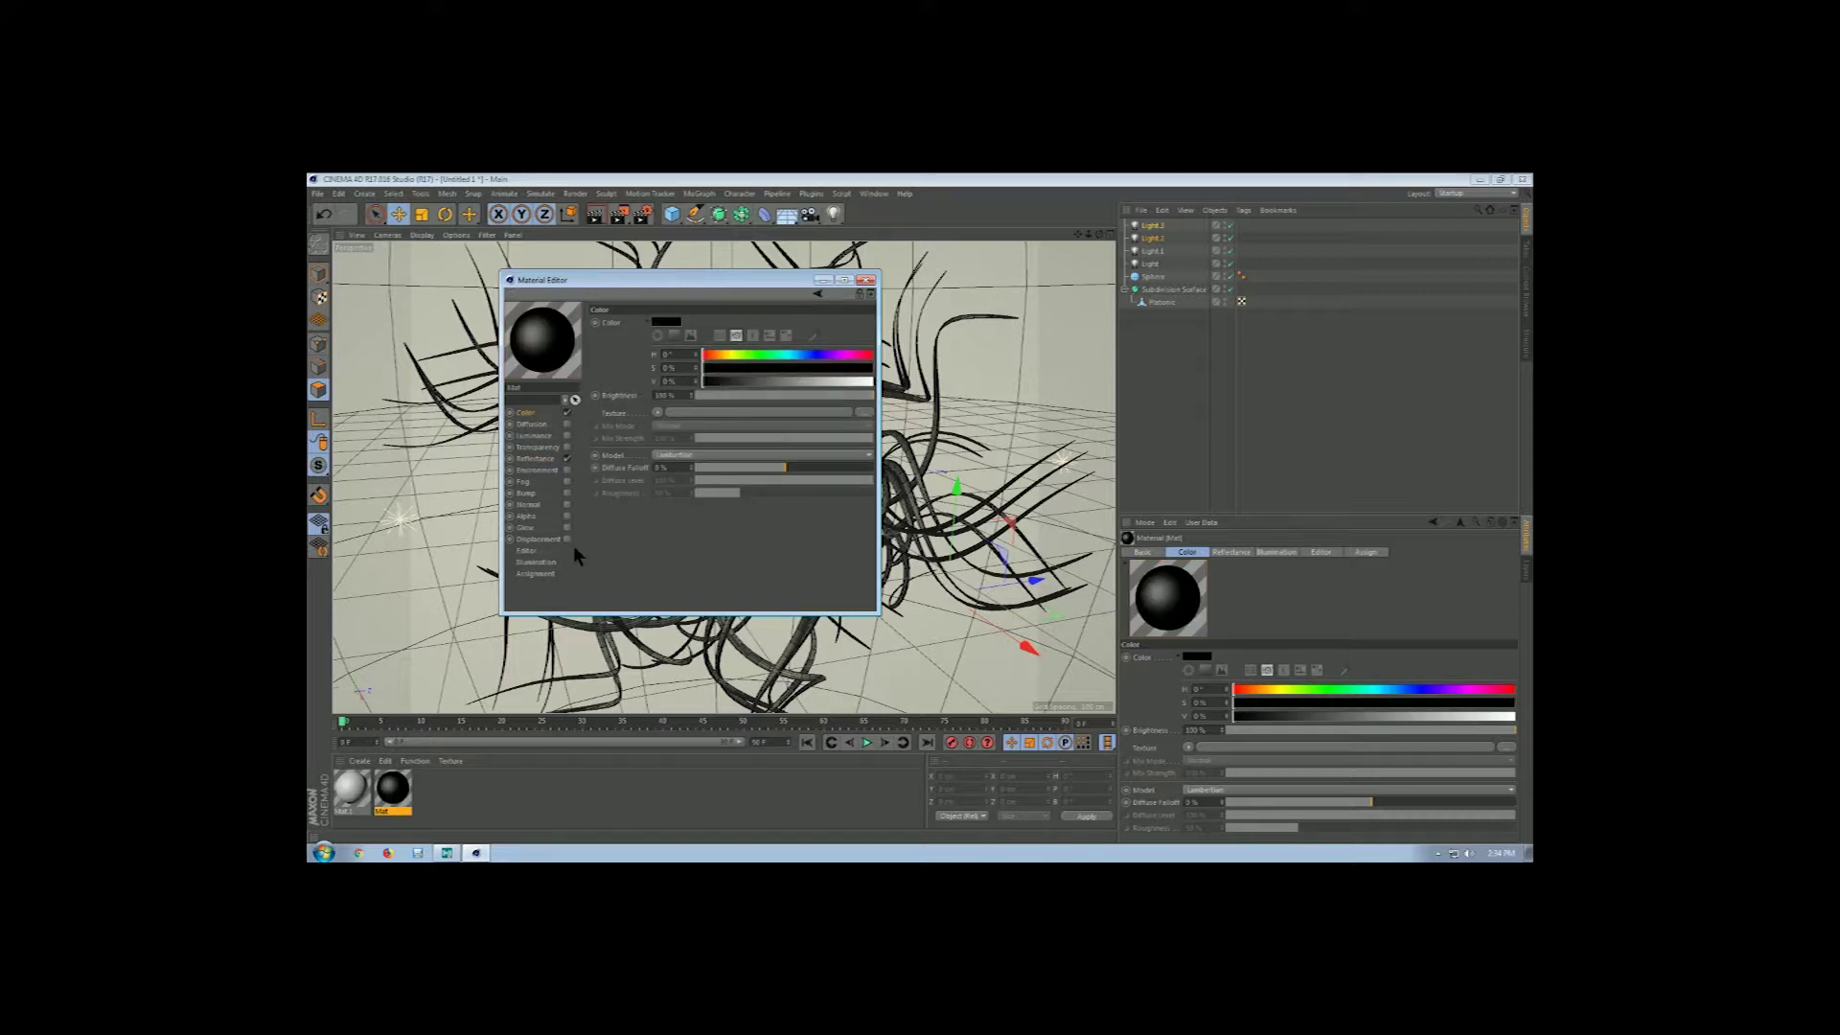
- Change the black material's Default Specular layer to GGX, with Roughness at 0% and Reflection Strength at 100%
click(537, 459)
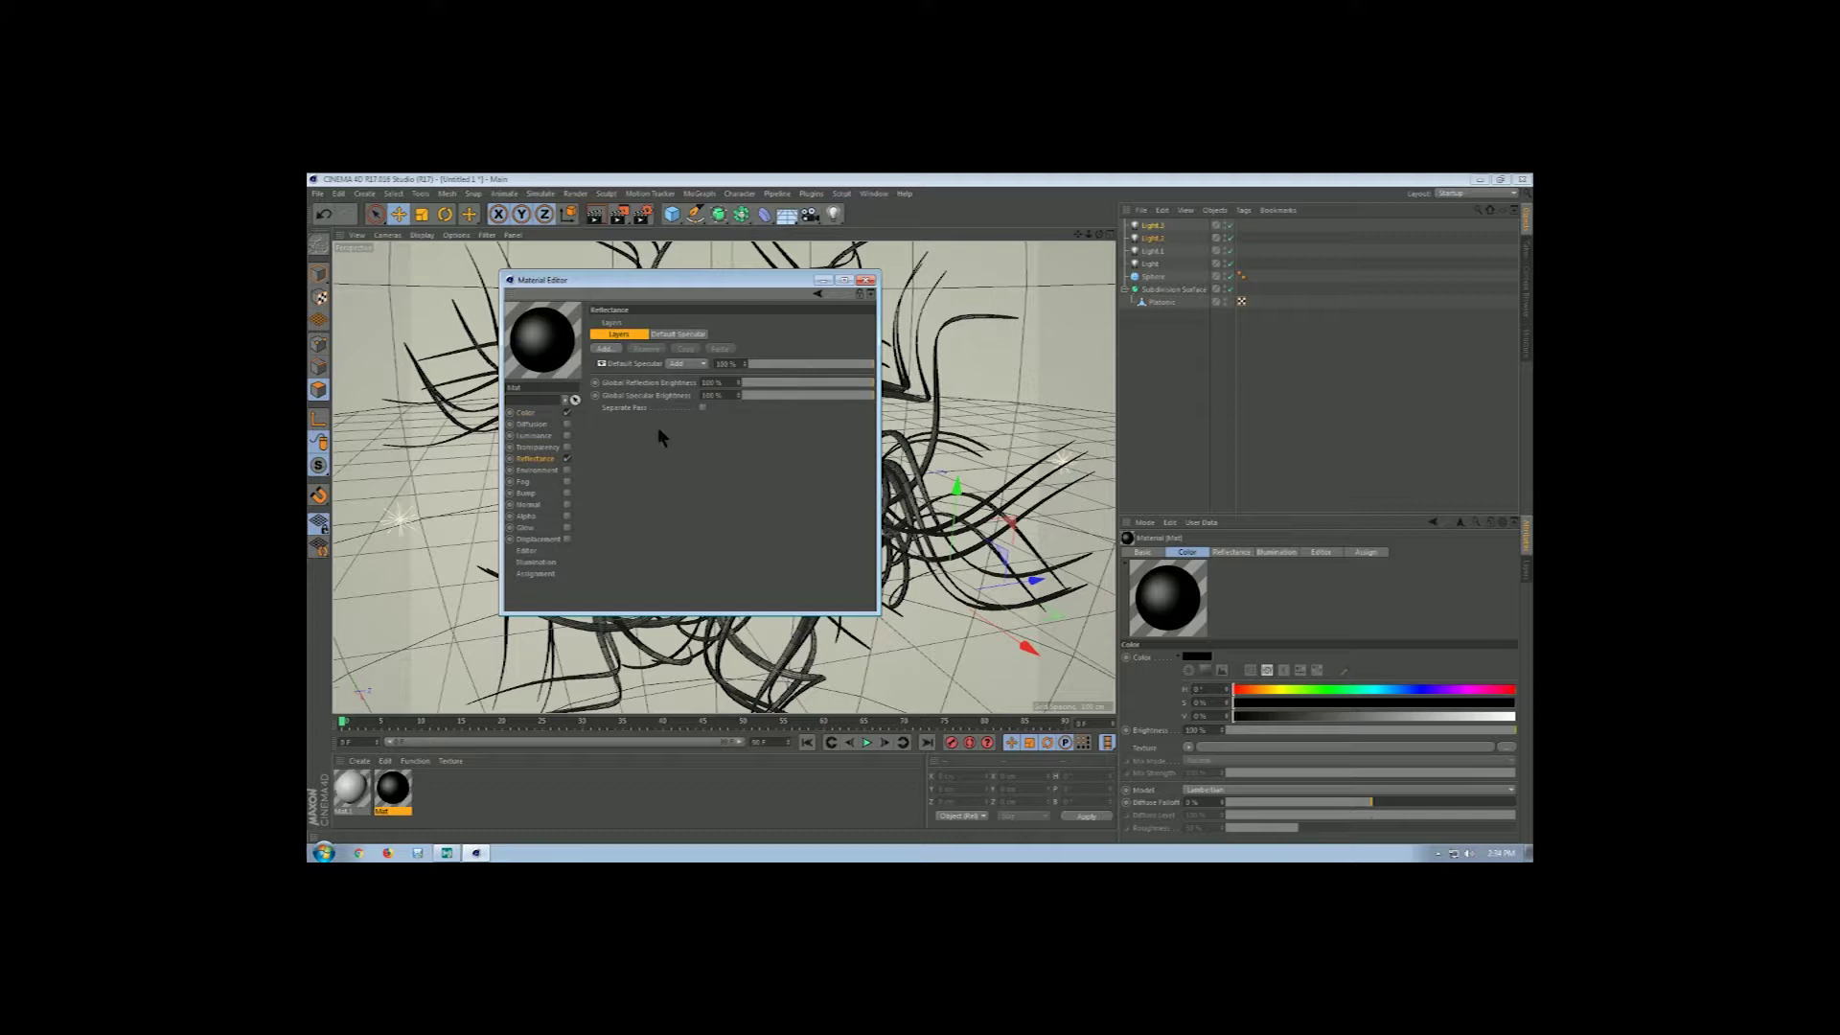
click(678, 334)
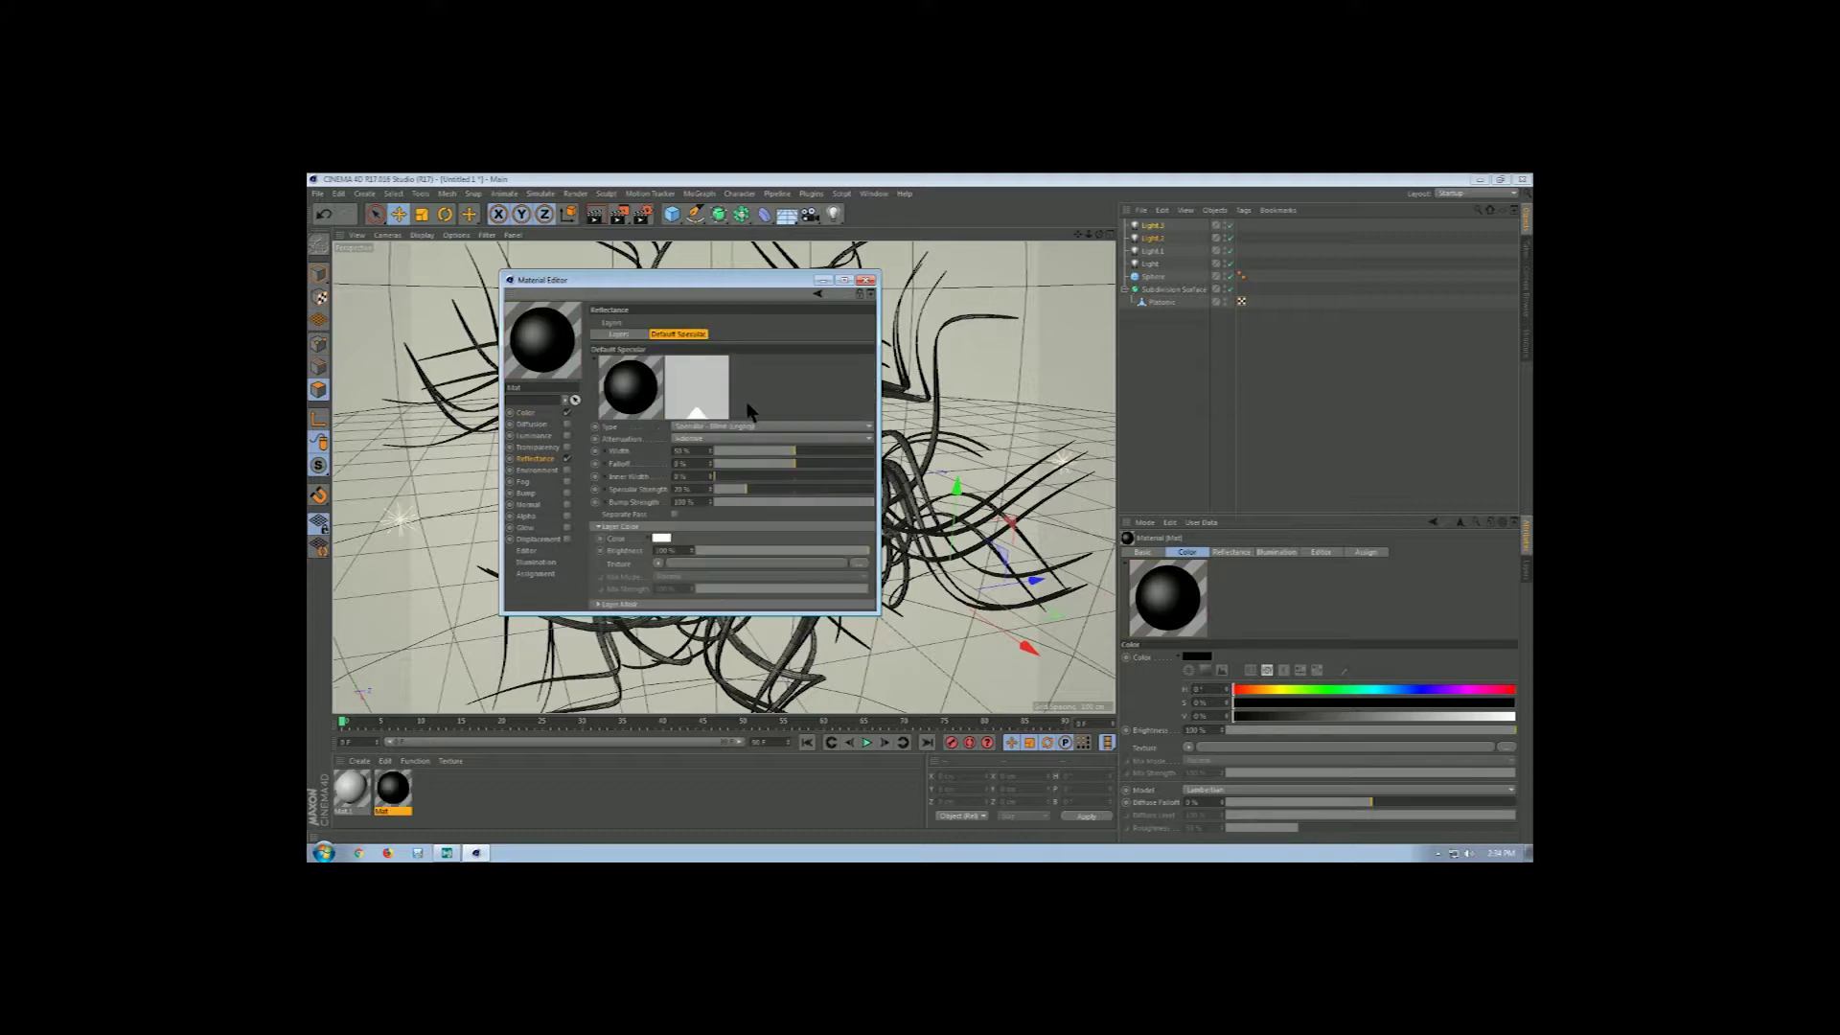
click(756, 428)
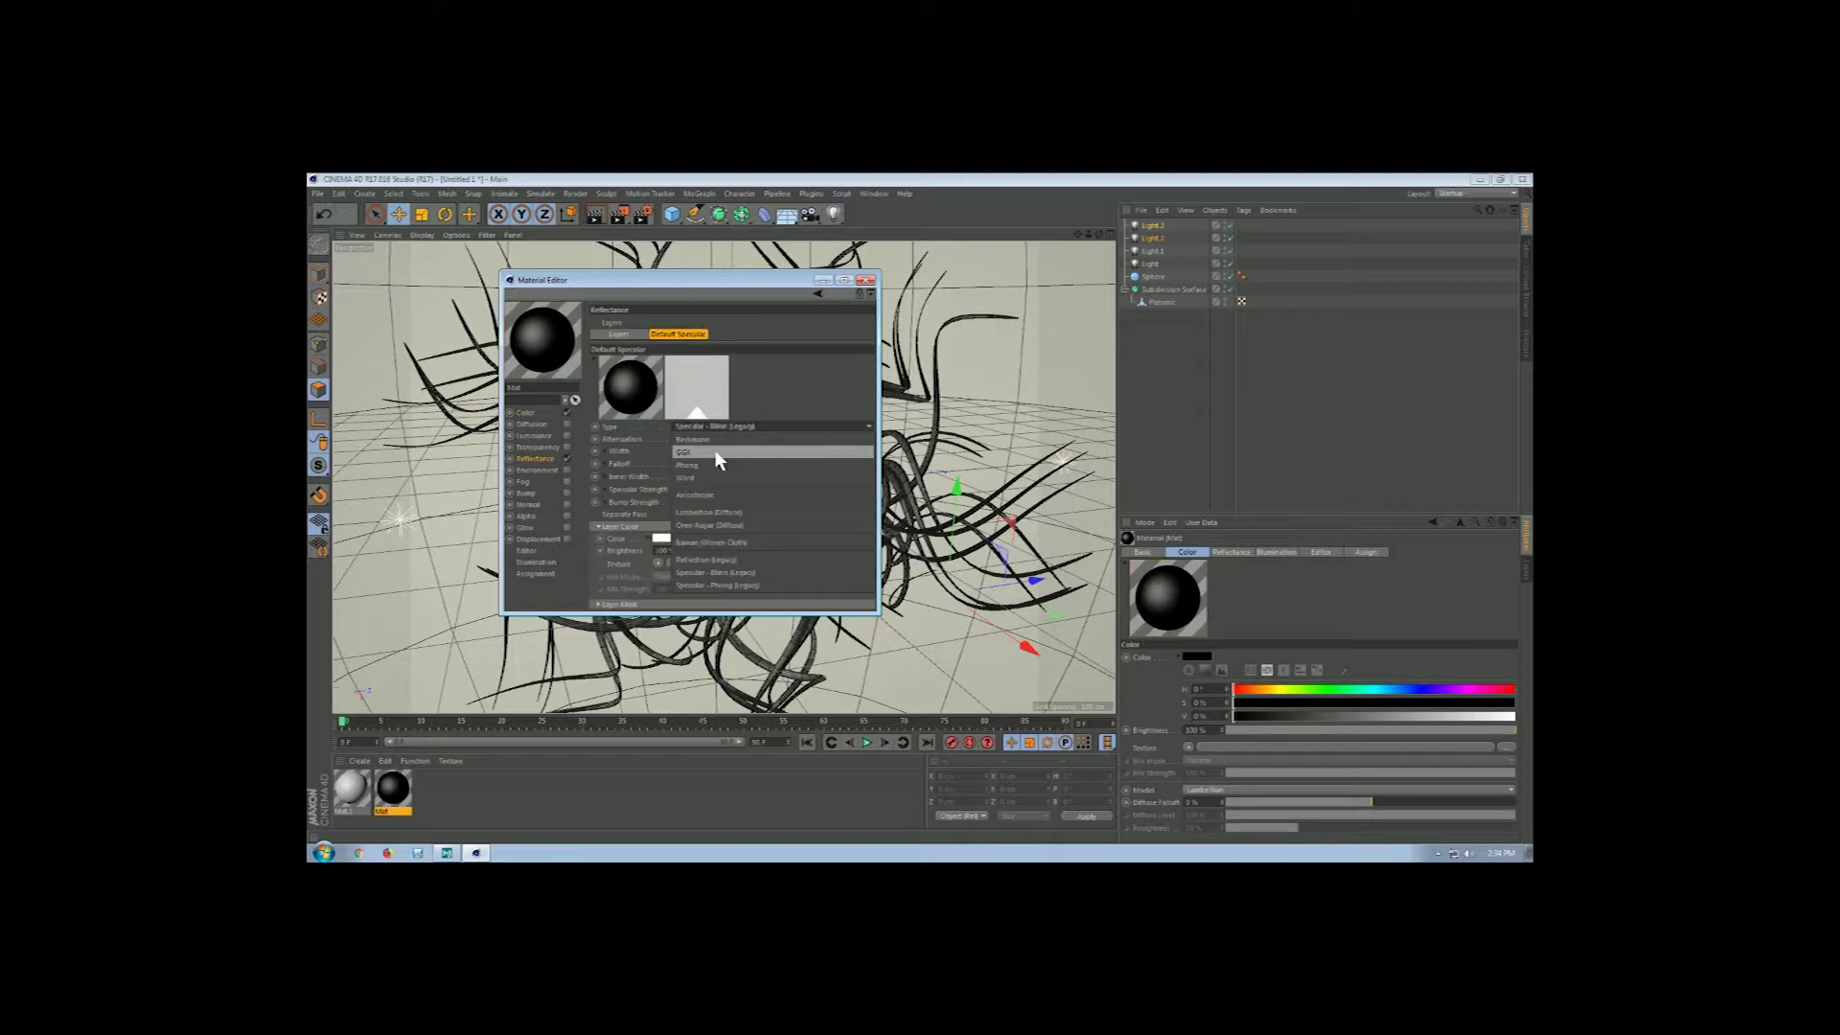
click(715, 453)
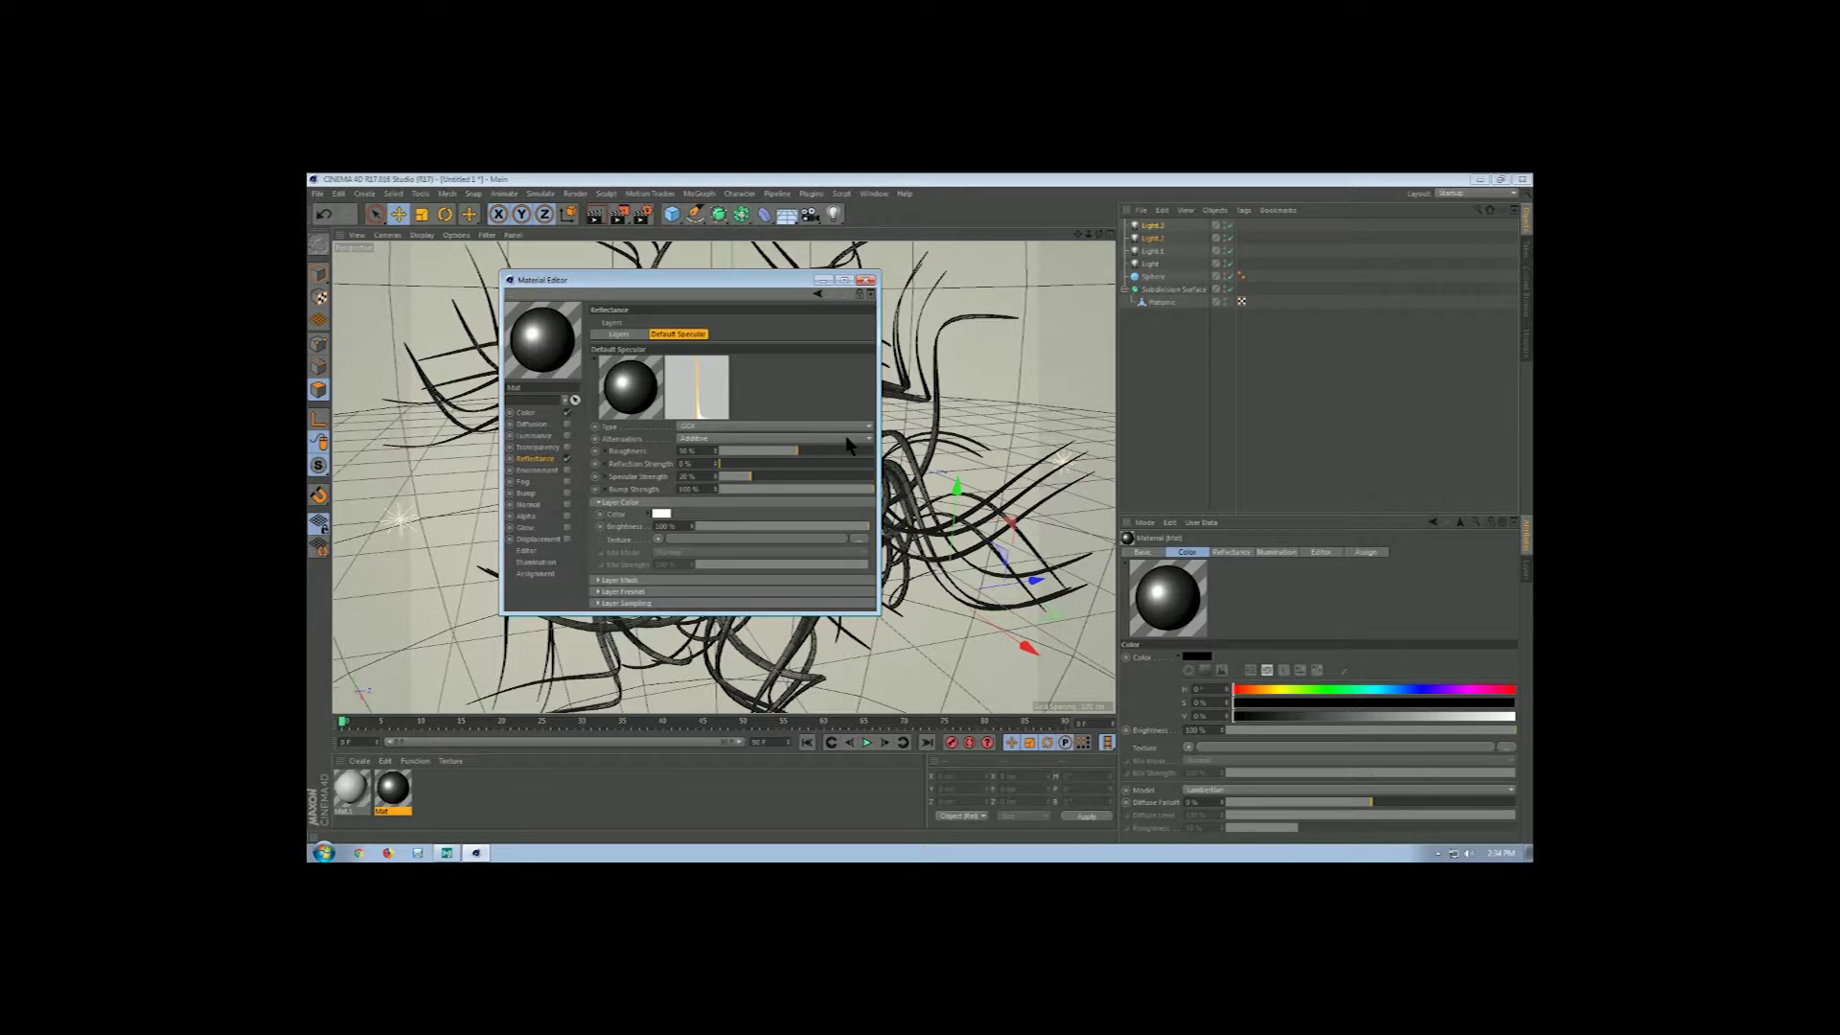
drag(757, 454, 874, 464)
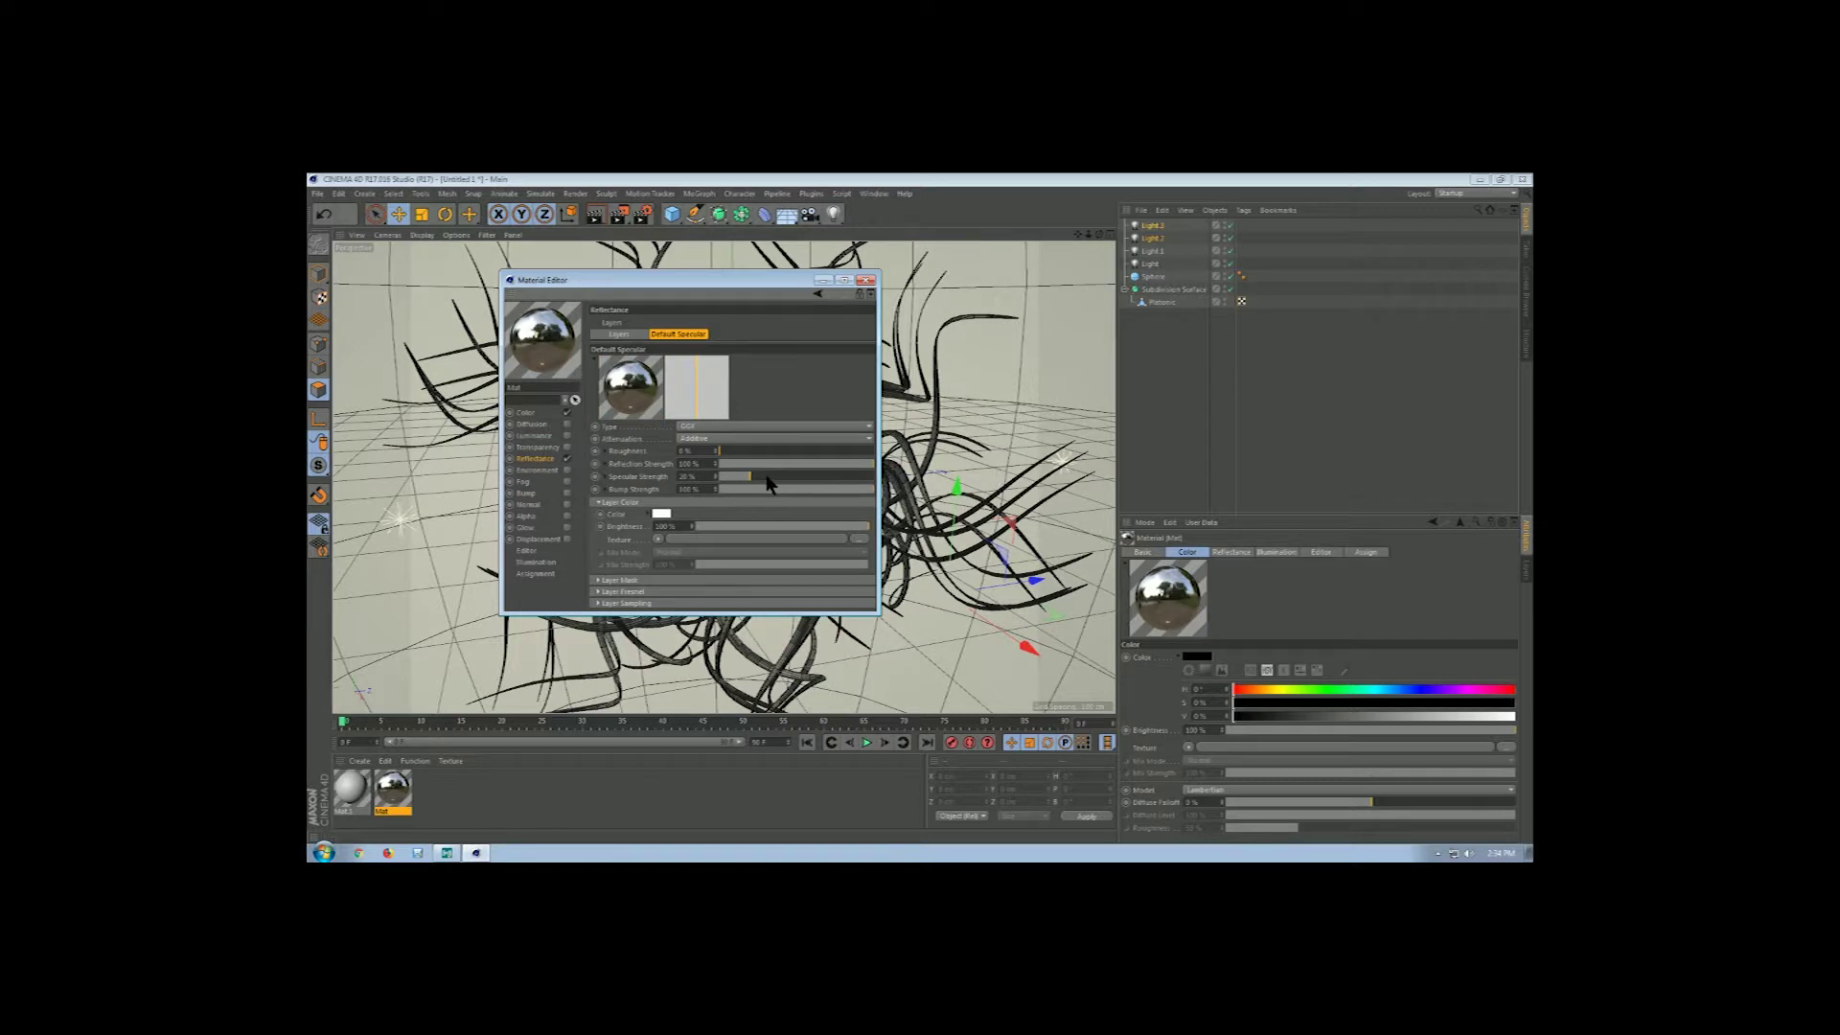
- Raise the layer's Specular Strength slightly, lower Bump Strength to 6%, and apply the reflective material to the Sphere
drag(766, 476, 754, 489)
drag(725, 484, 728, 486)
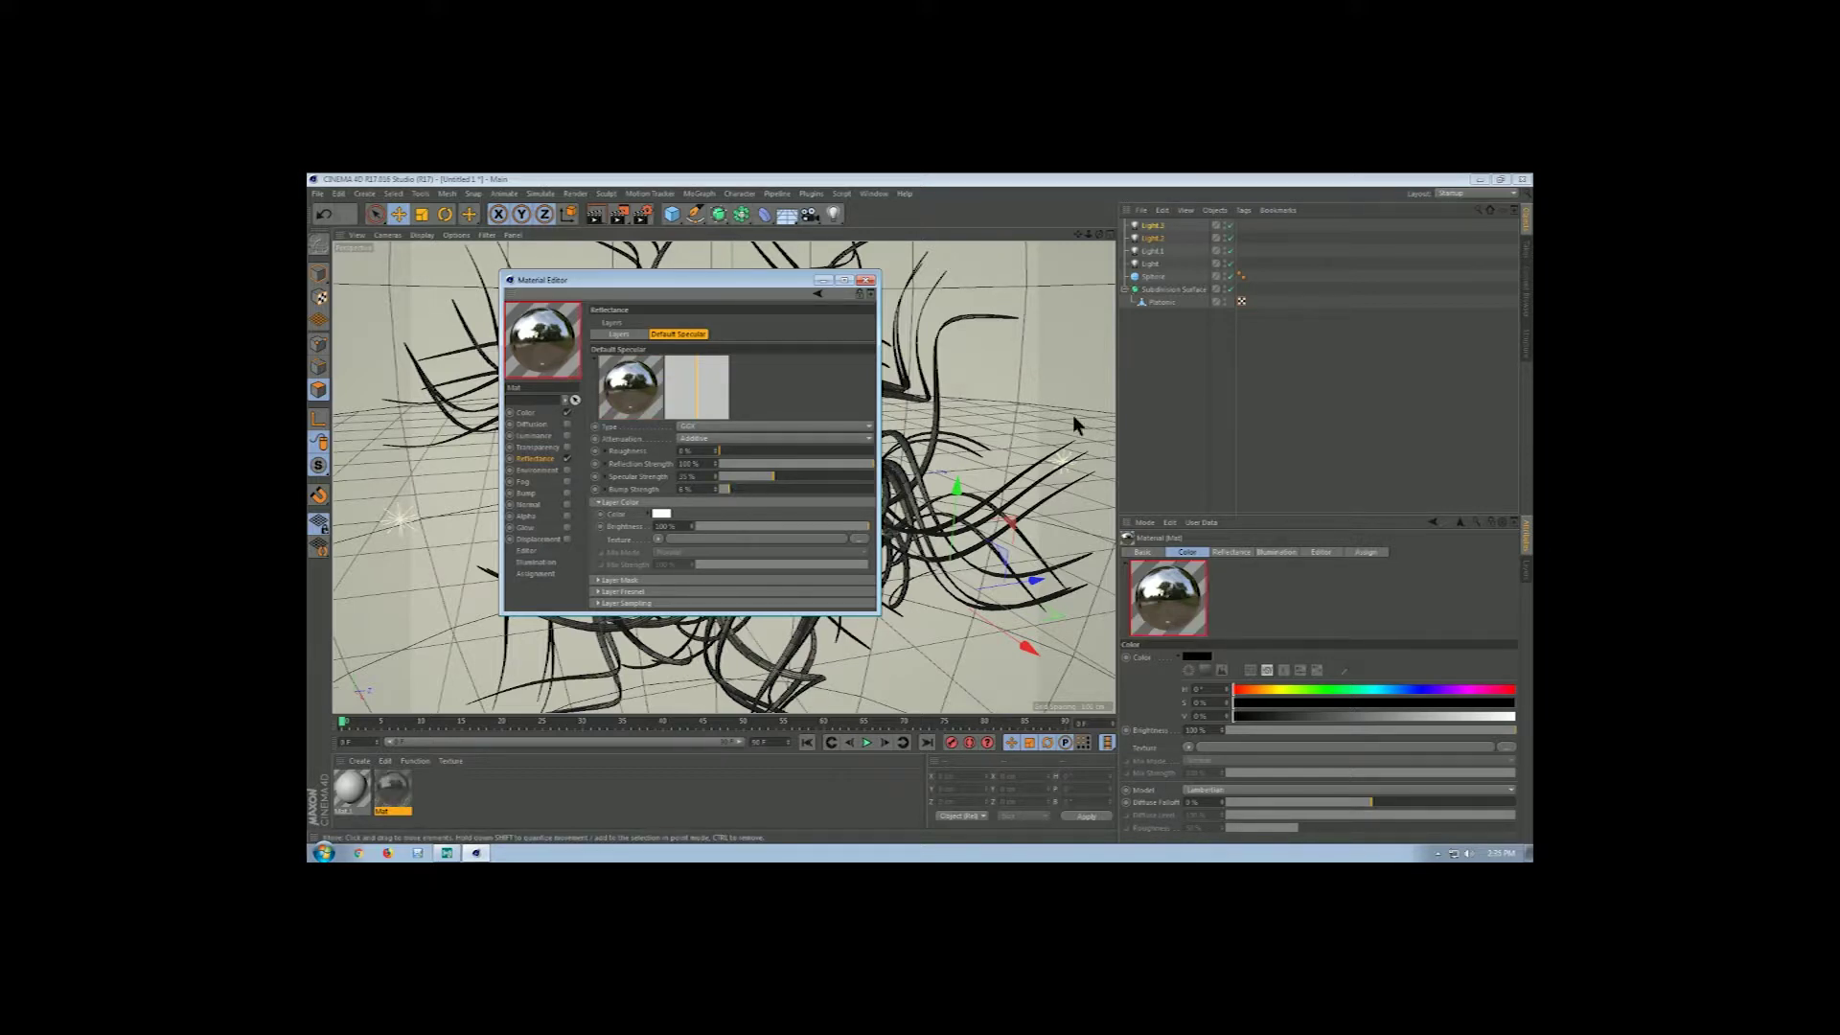
click(866, 280)
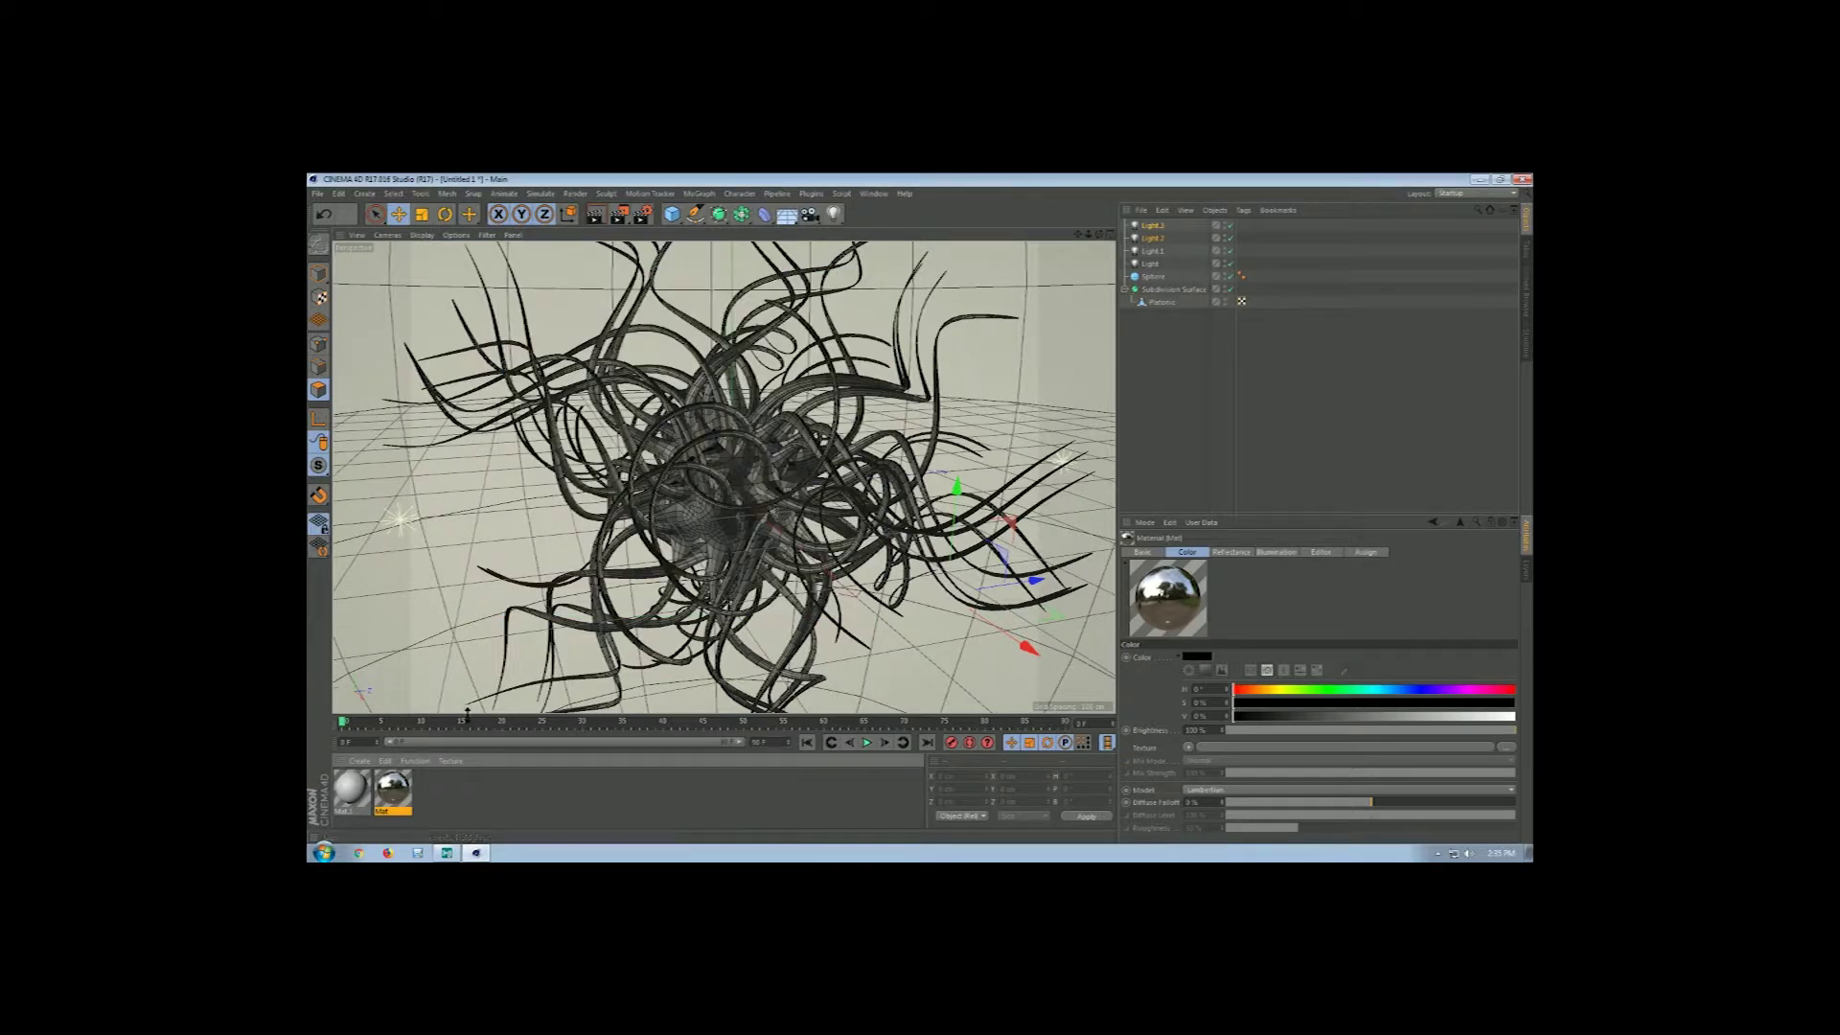
mouse_move(399, 785)
mouse_down()
mouse_move(1210, 391)
mouse_move(1170, 348)
mouse_move(1157, 278)
mouse_up()
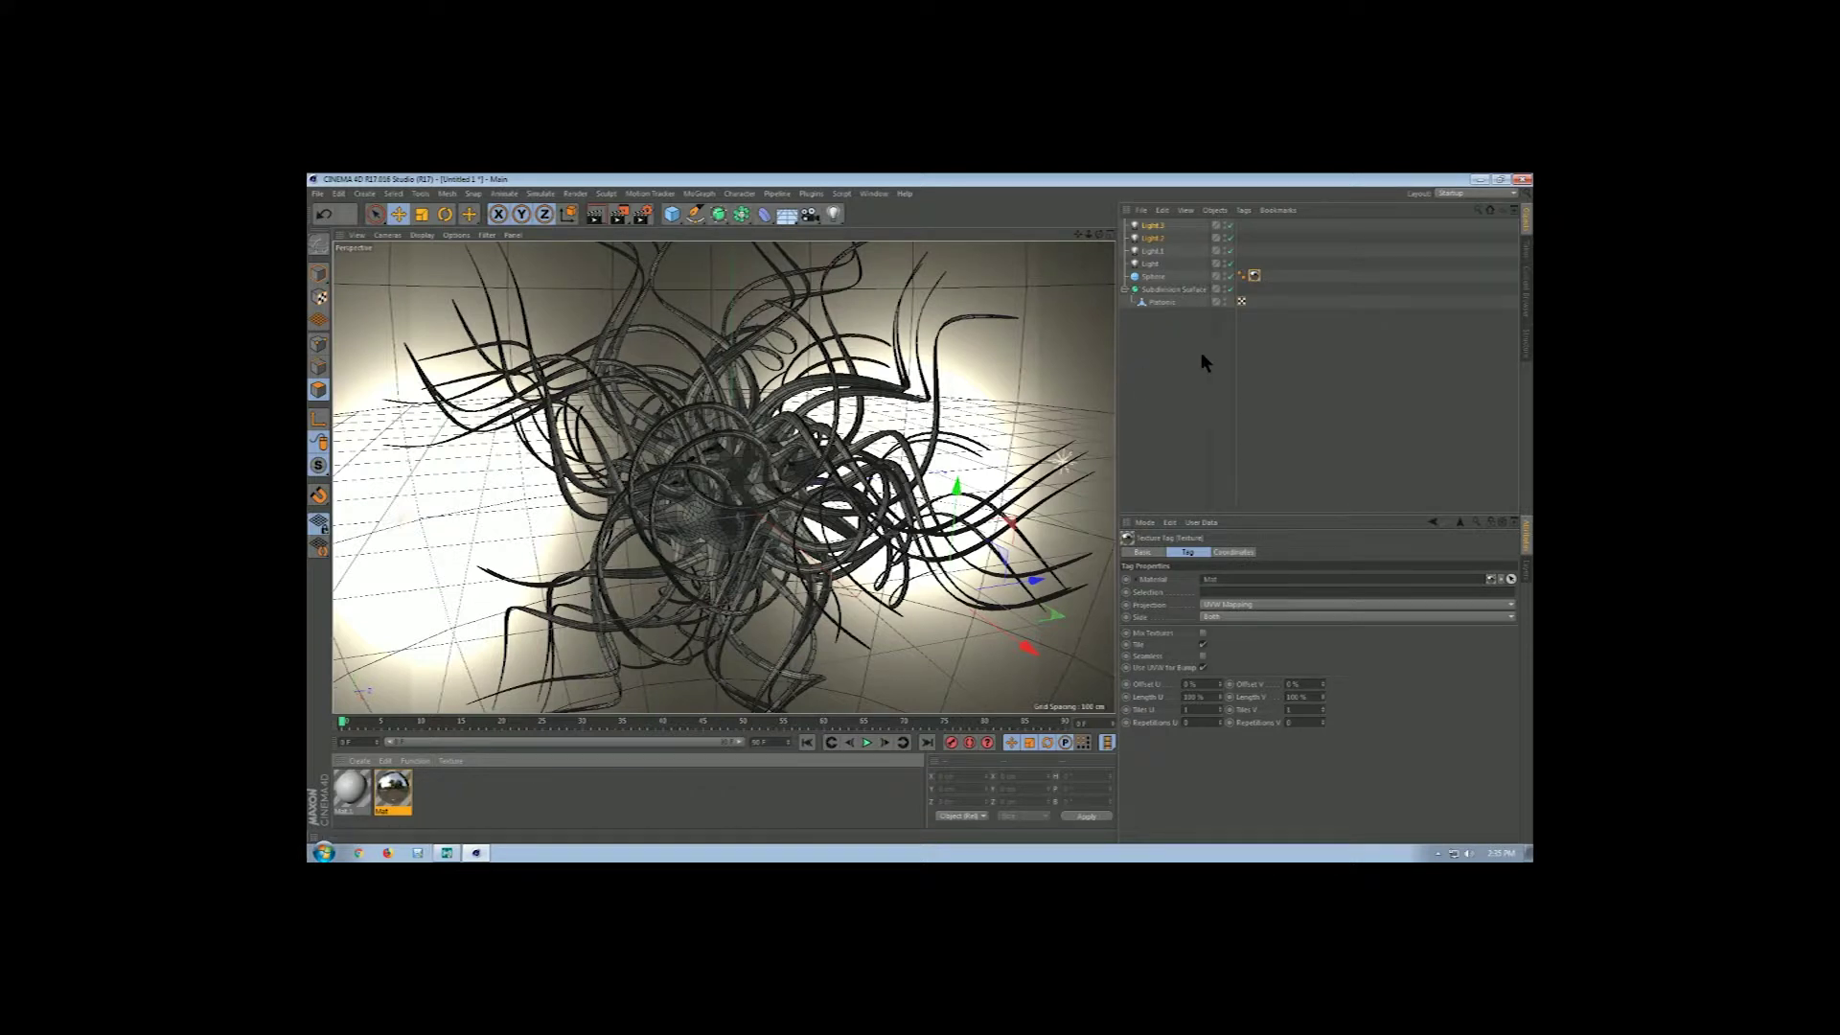
- Load the veiny_ish_texture_by_asphyxiate_stock image as the second material's Color texture and copy it to the project location
double_click(351, 788)
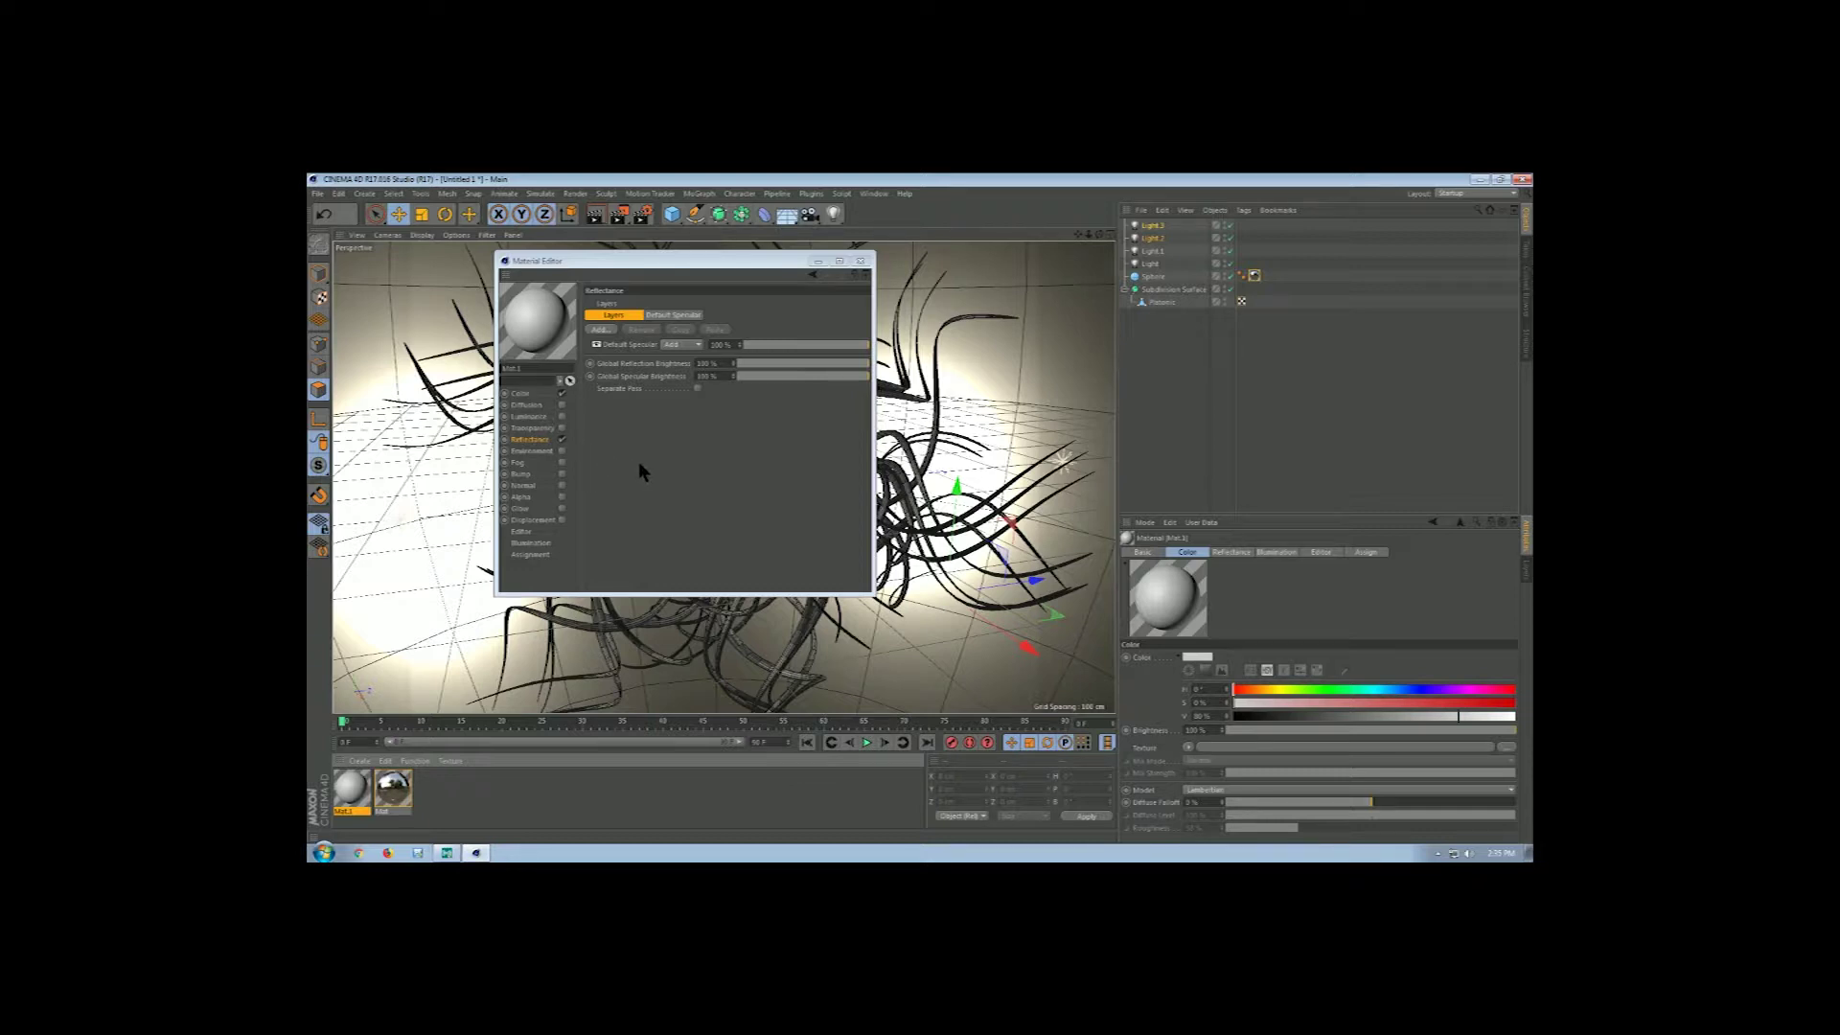
click(525, 394)
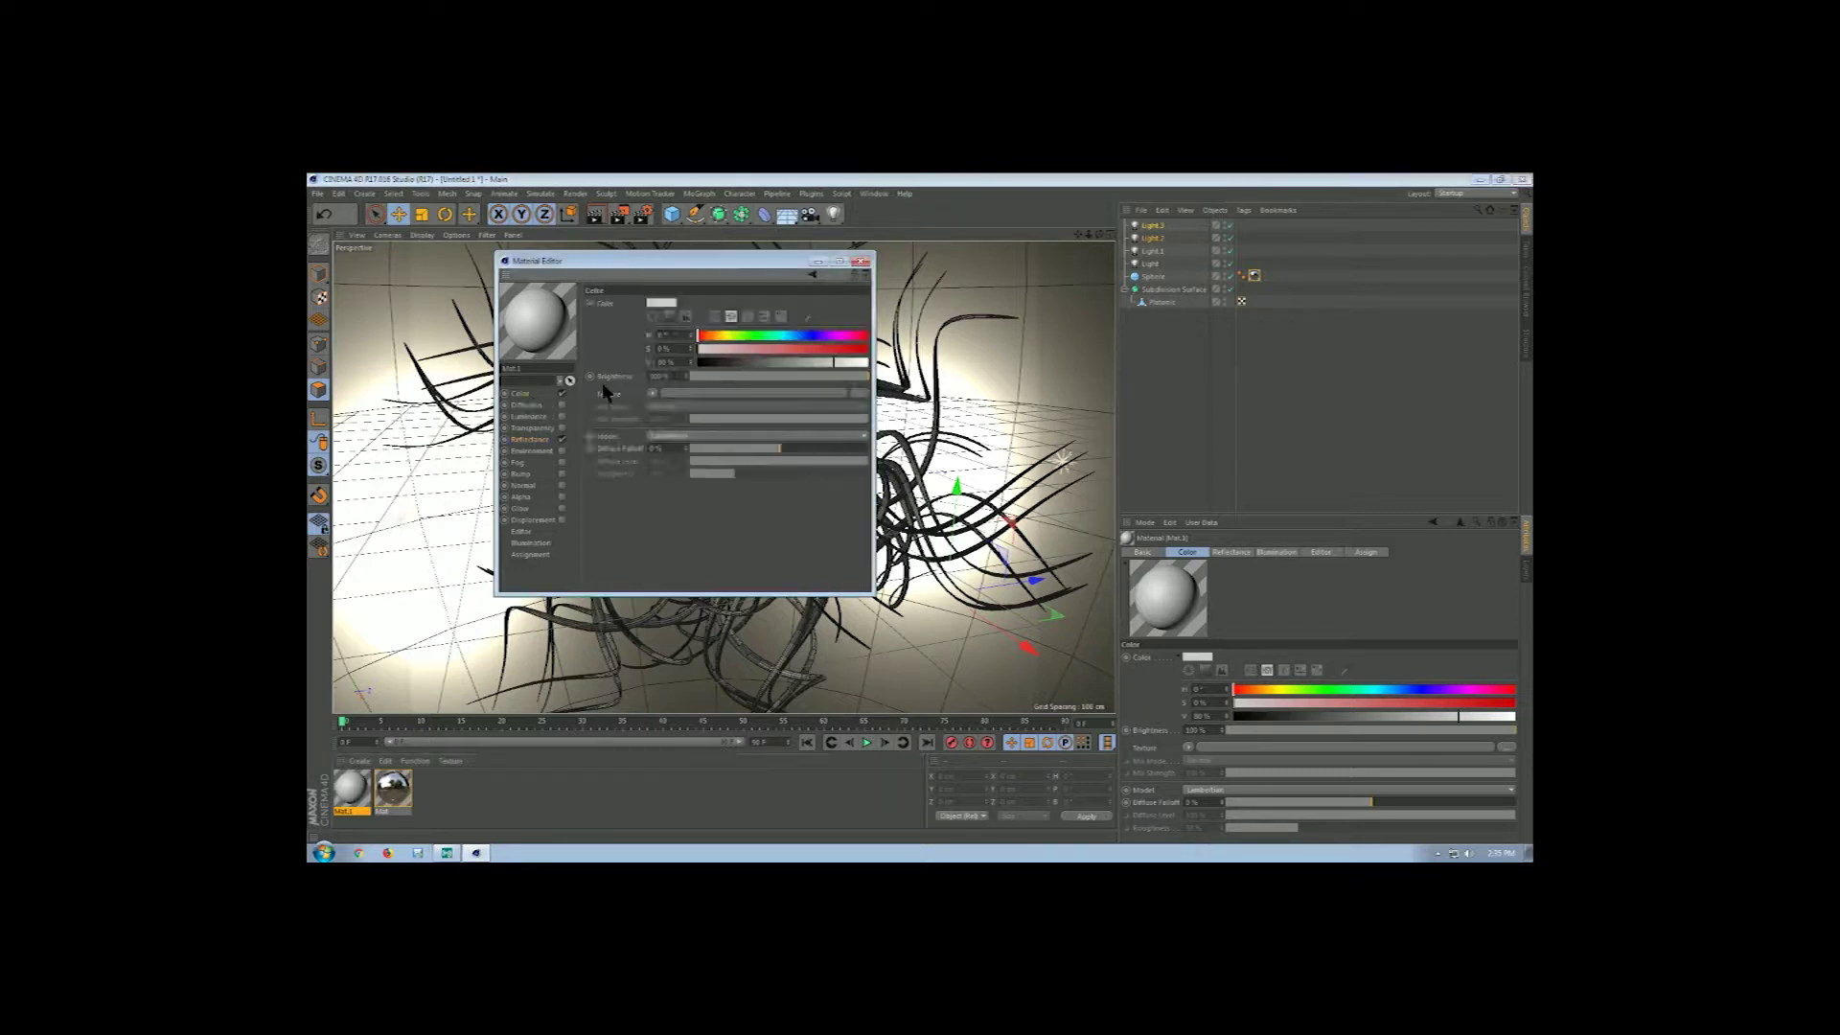
click(859, 393)
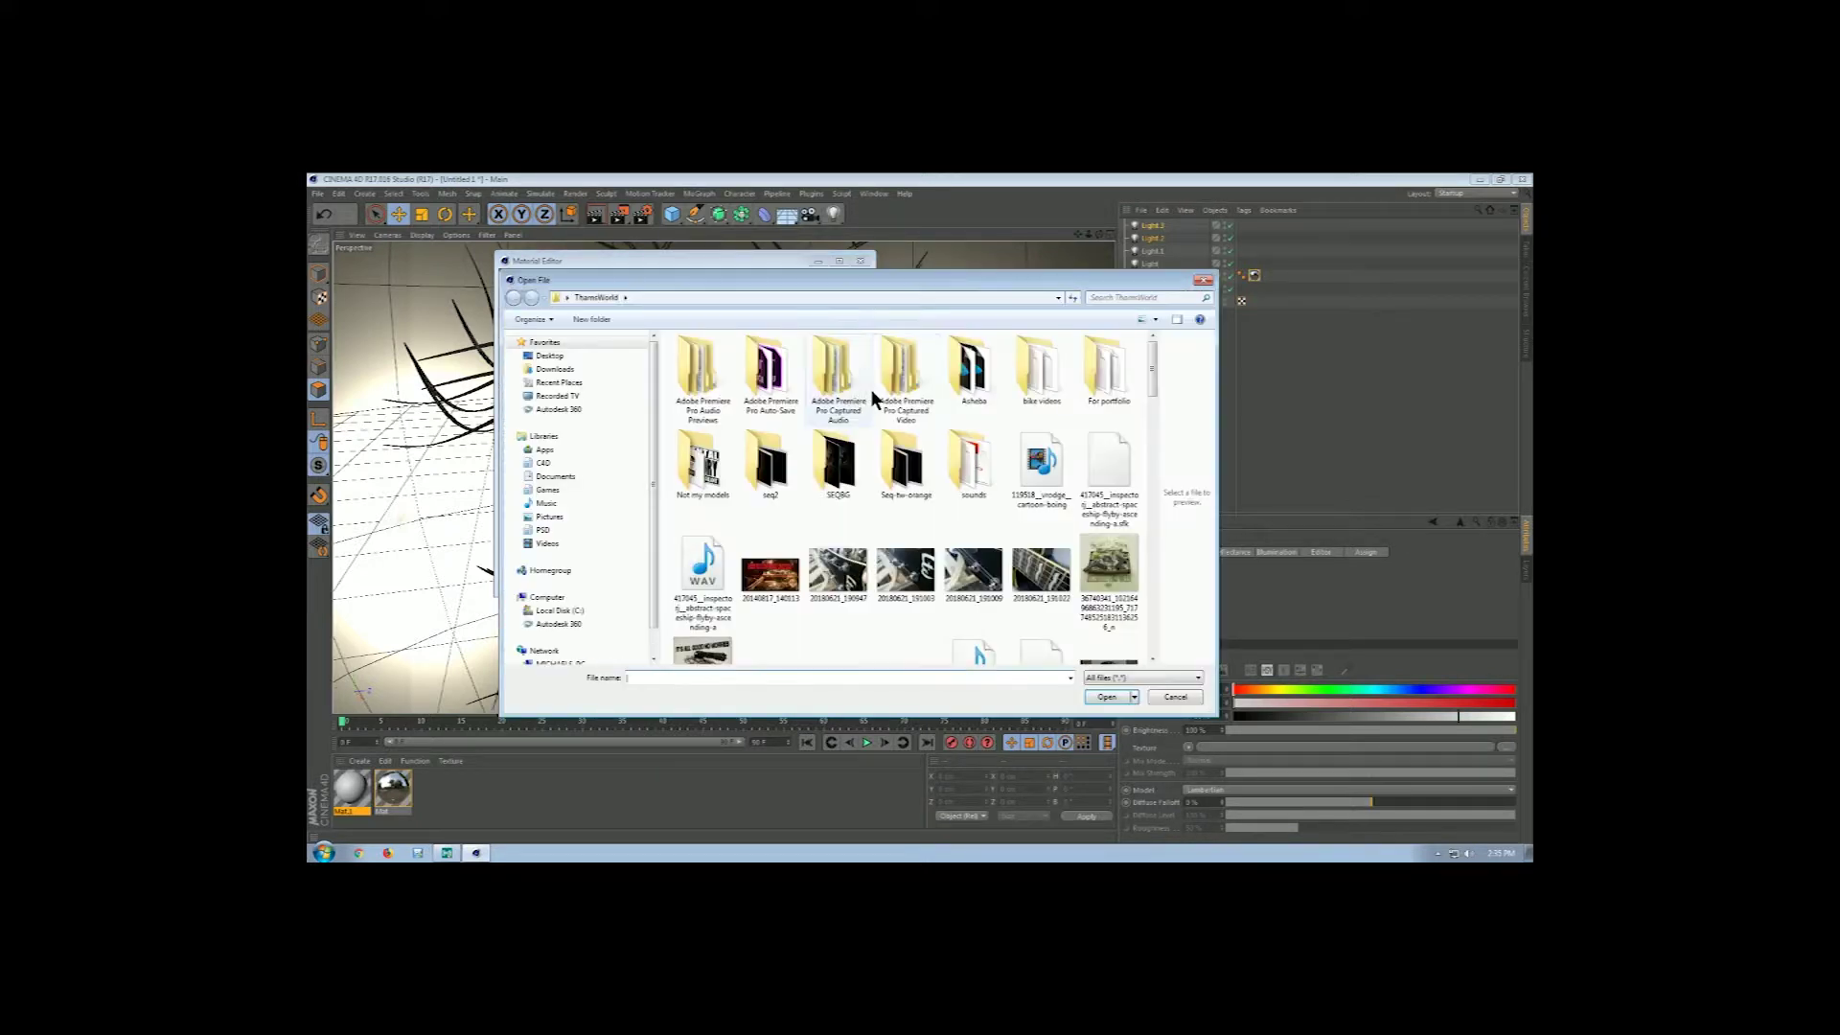
drag(1152, 385, 1157, 621)
click(822, 613)
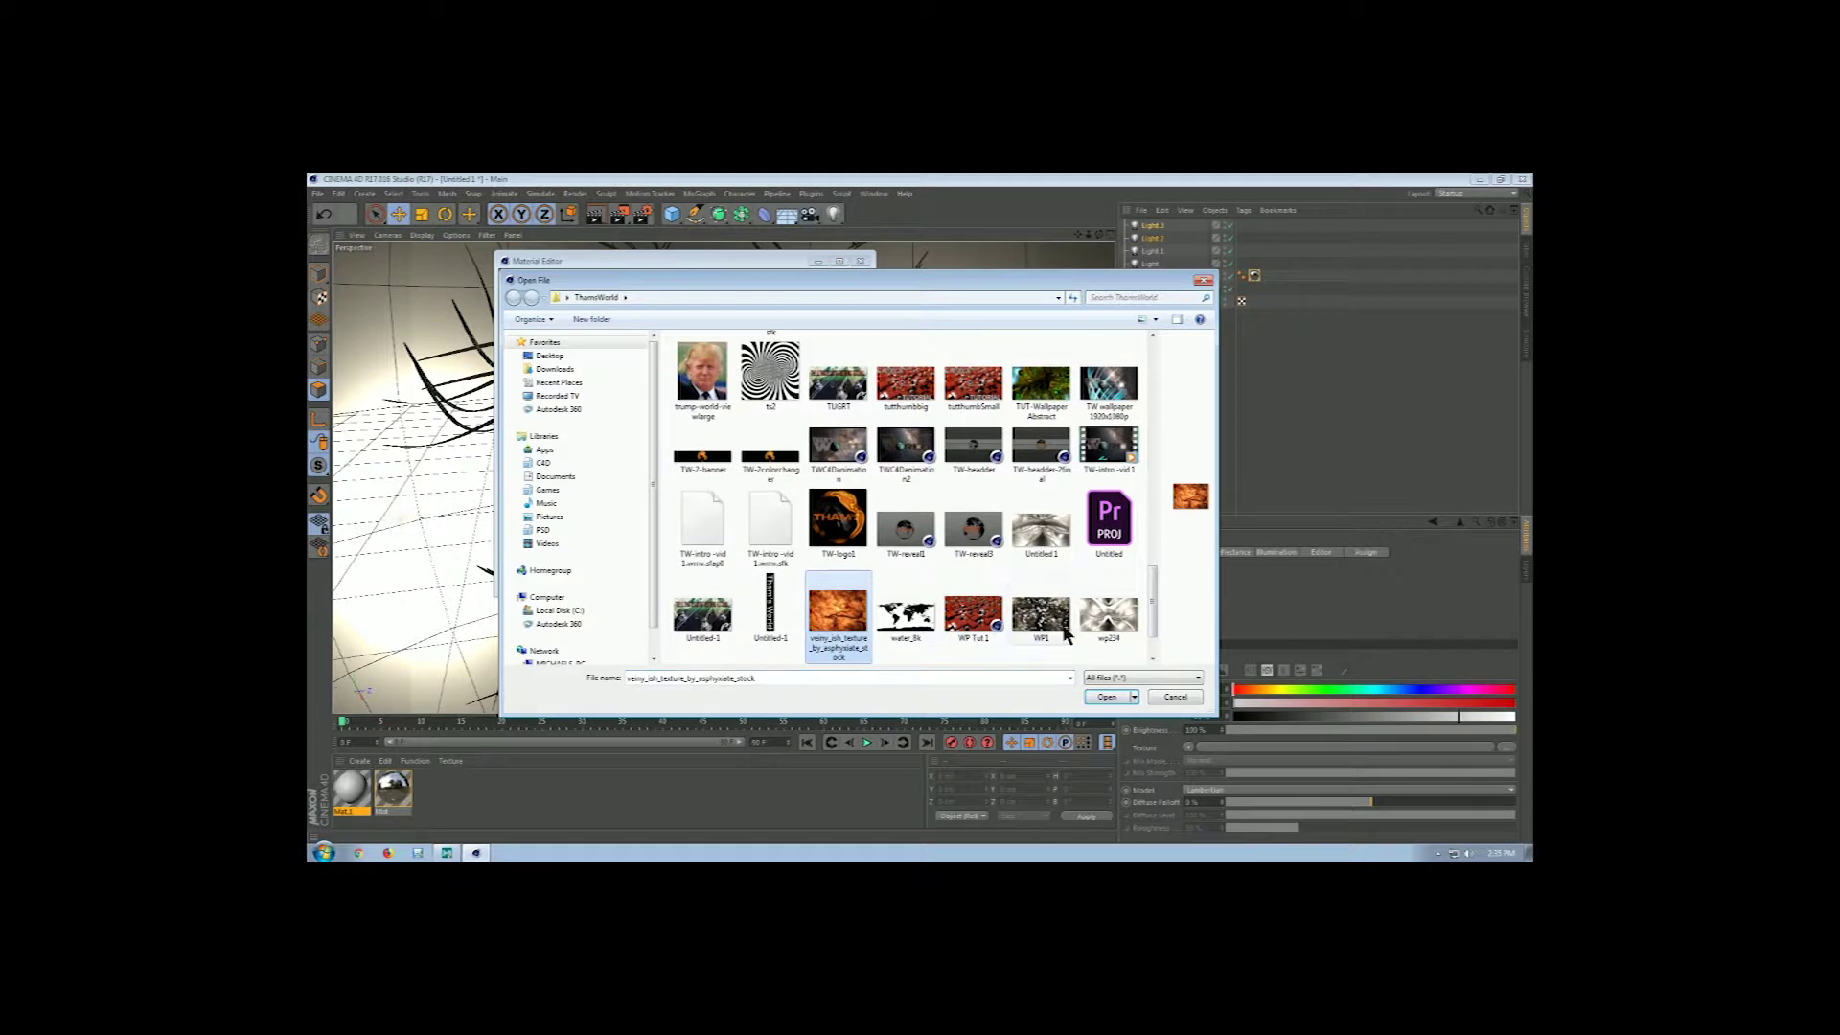
click(1110, 698)
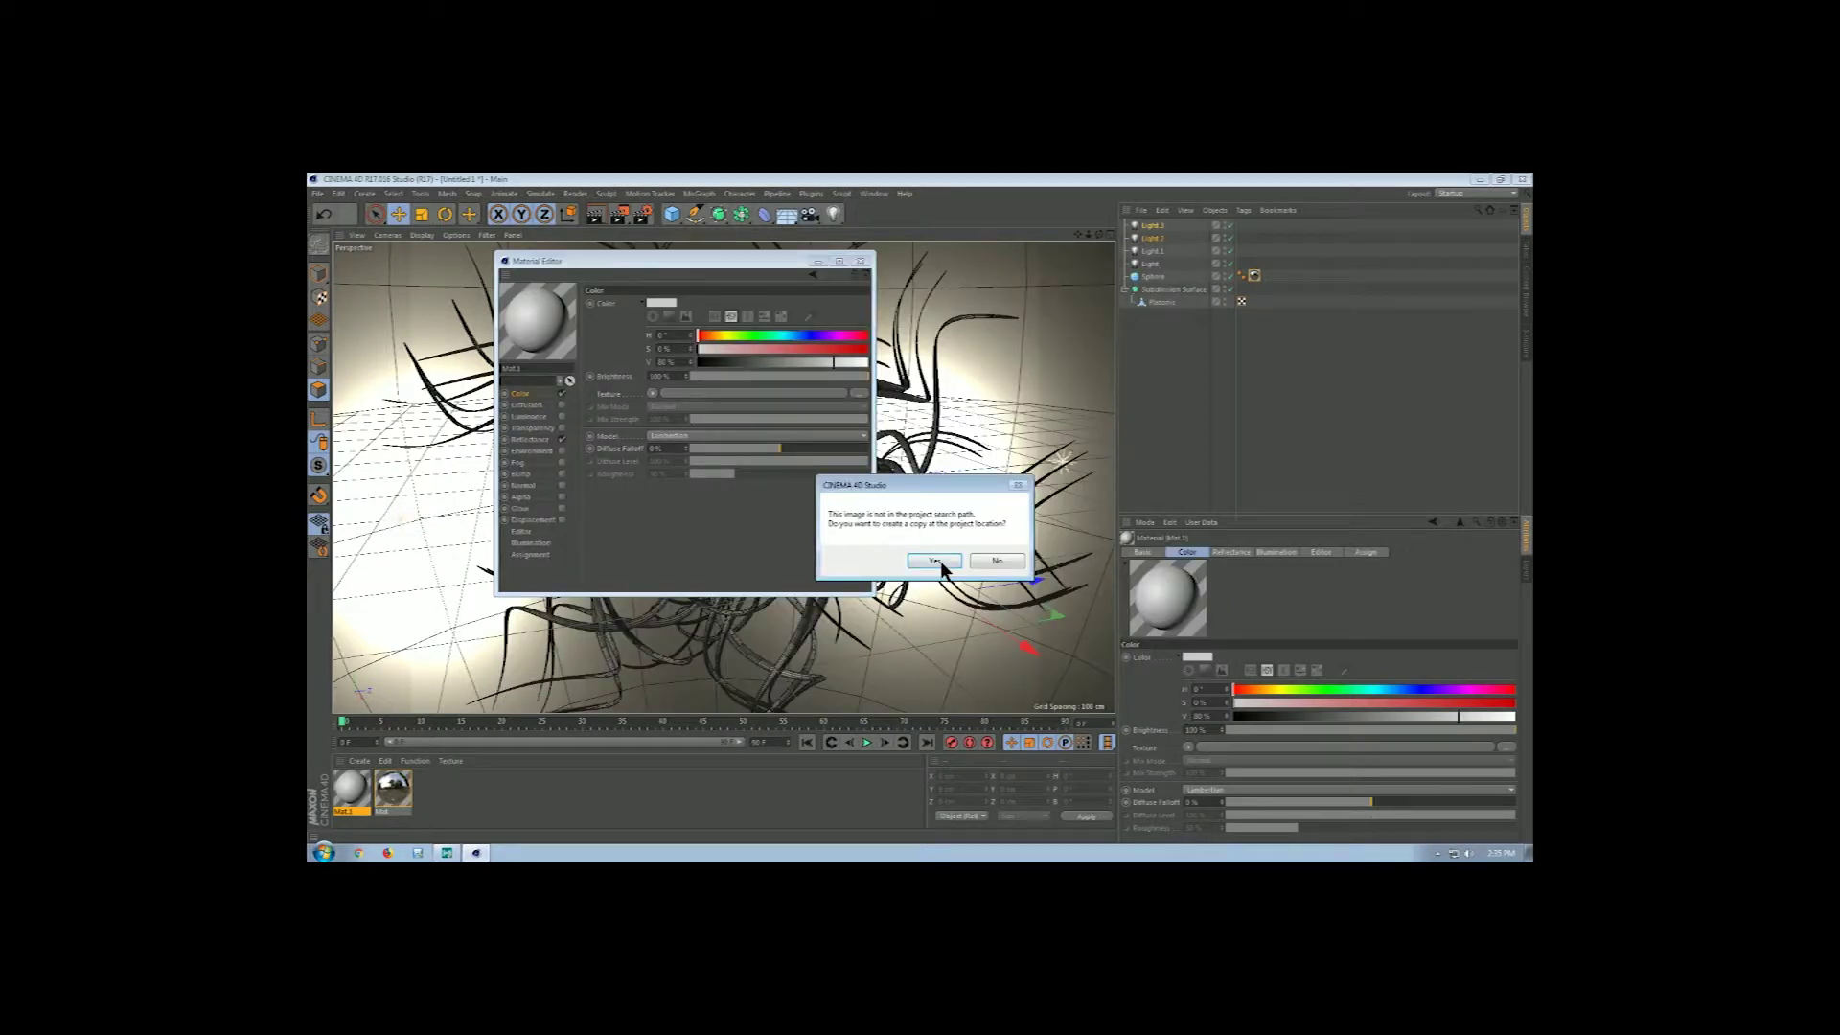
click(937, 561)
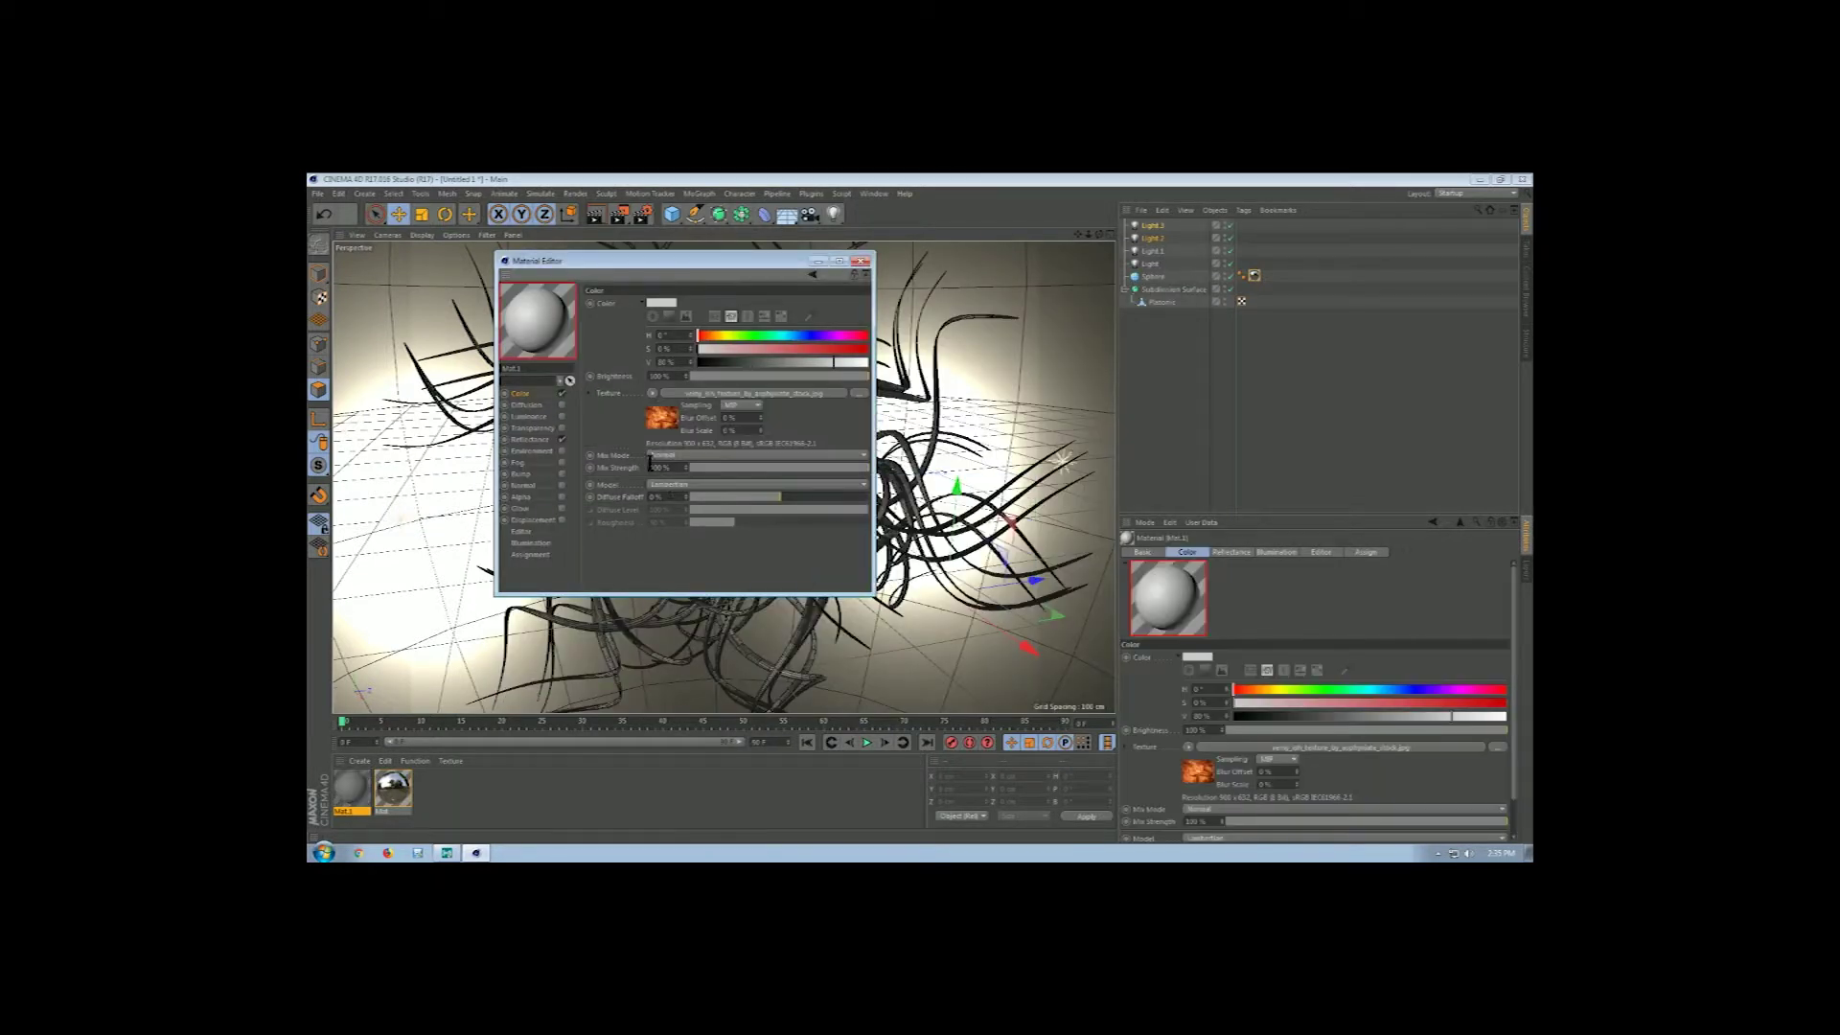
- Enable Bump on the same material and load the veiny_ish_texture_by_asphyxiate_stock image as its bump texture, copying it to the project
click(561, 473)
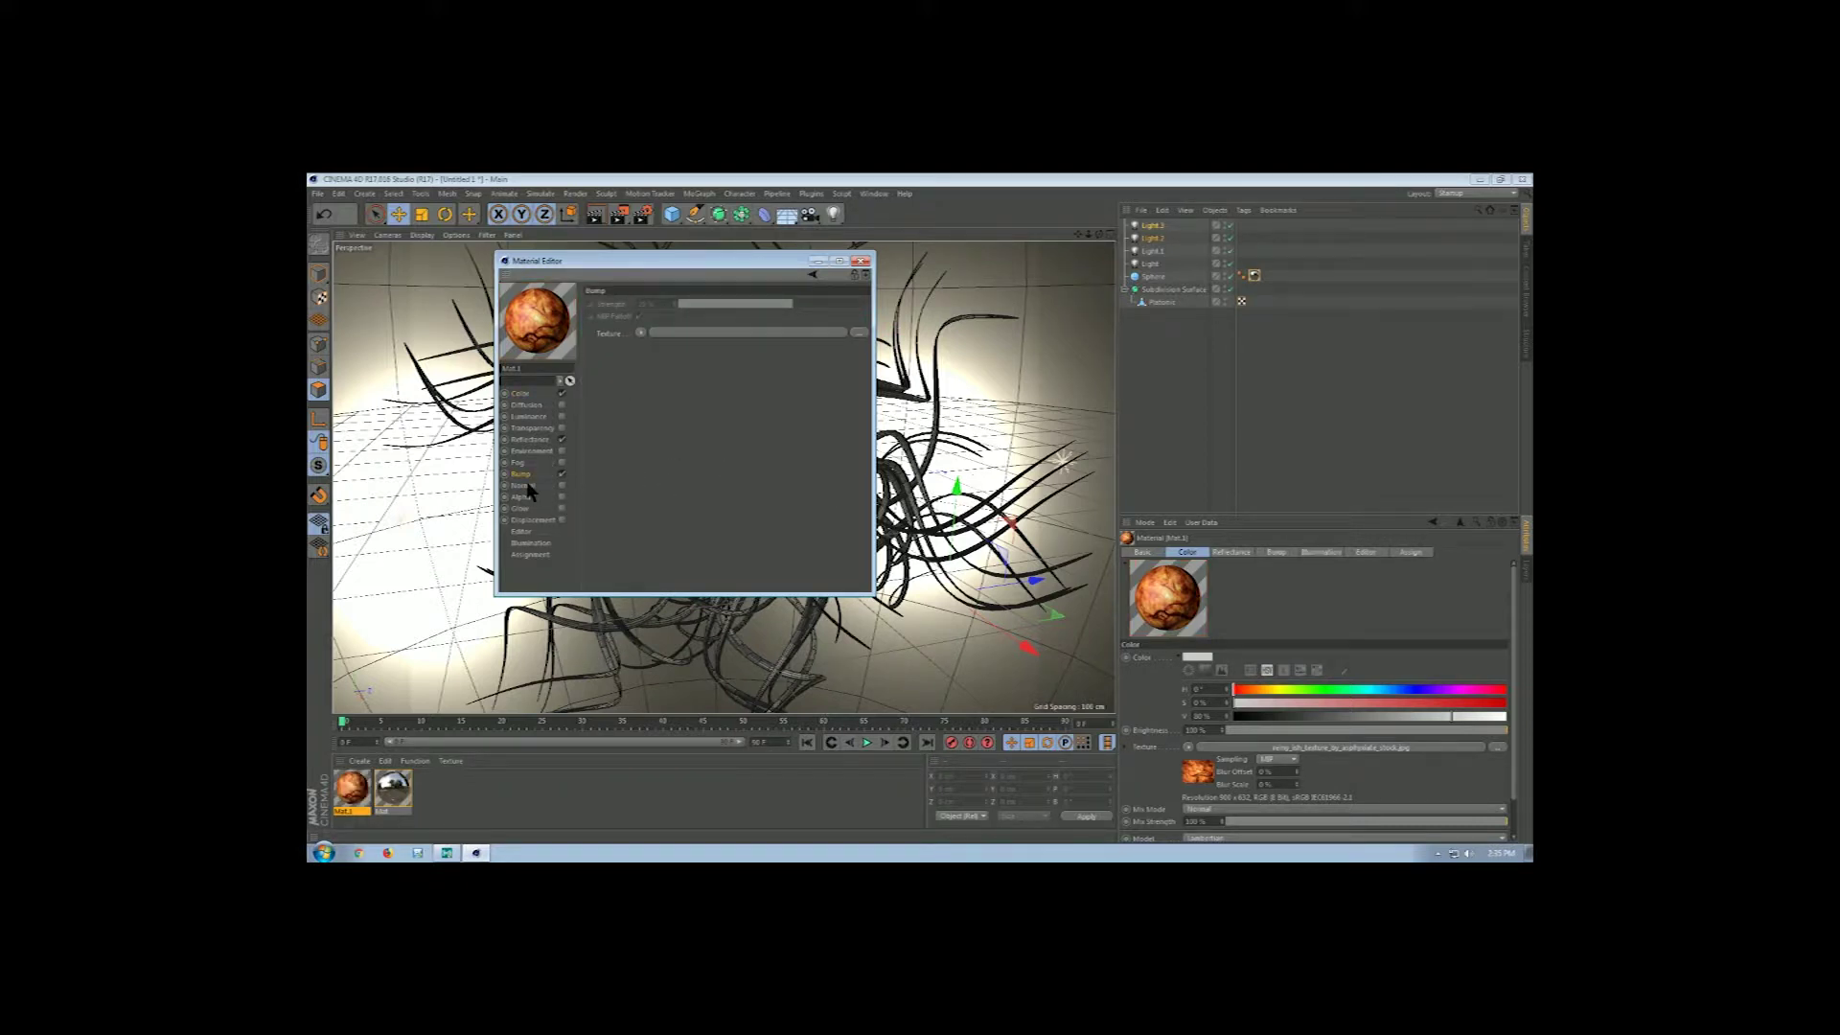
click(858, 333)
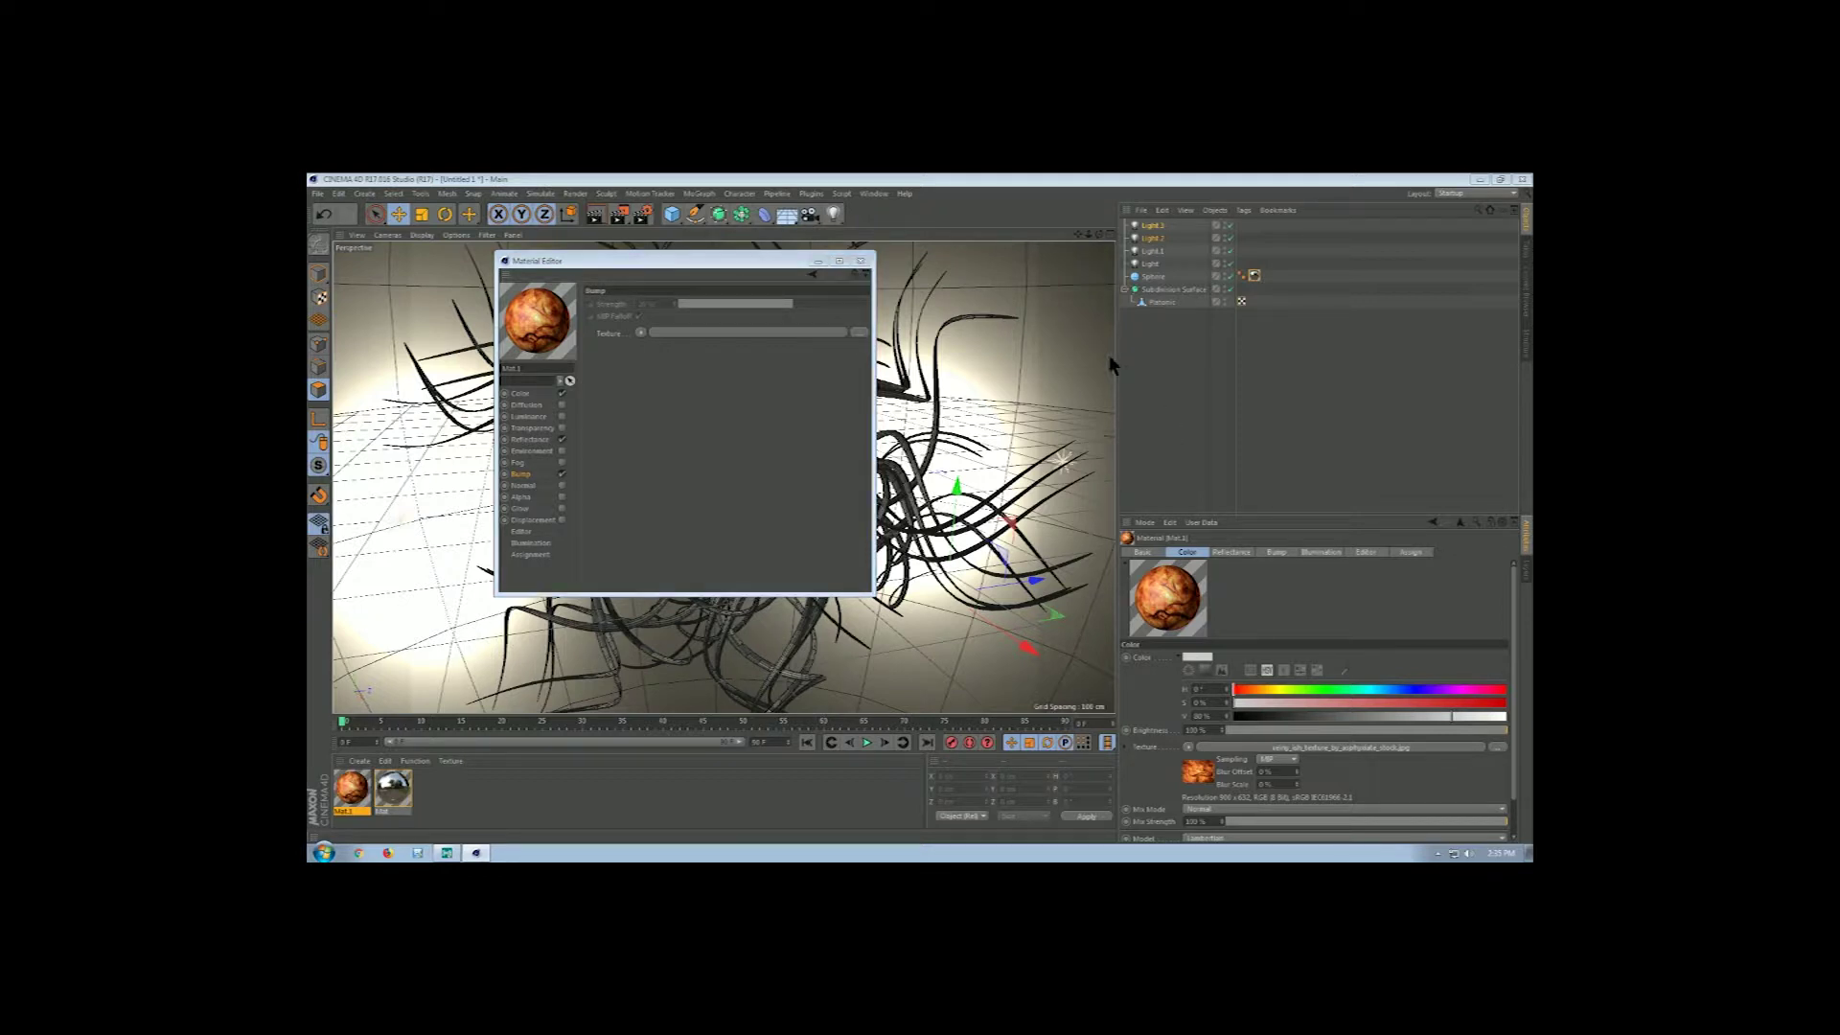
drag(1156, 367, 1159, 650)
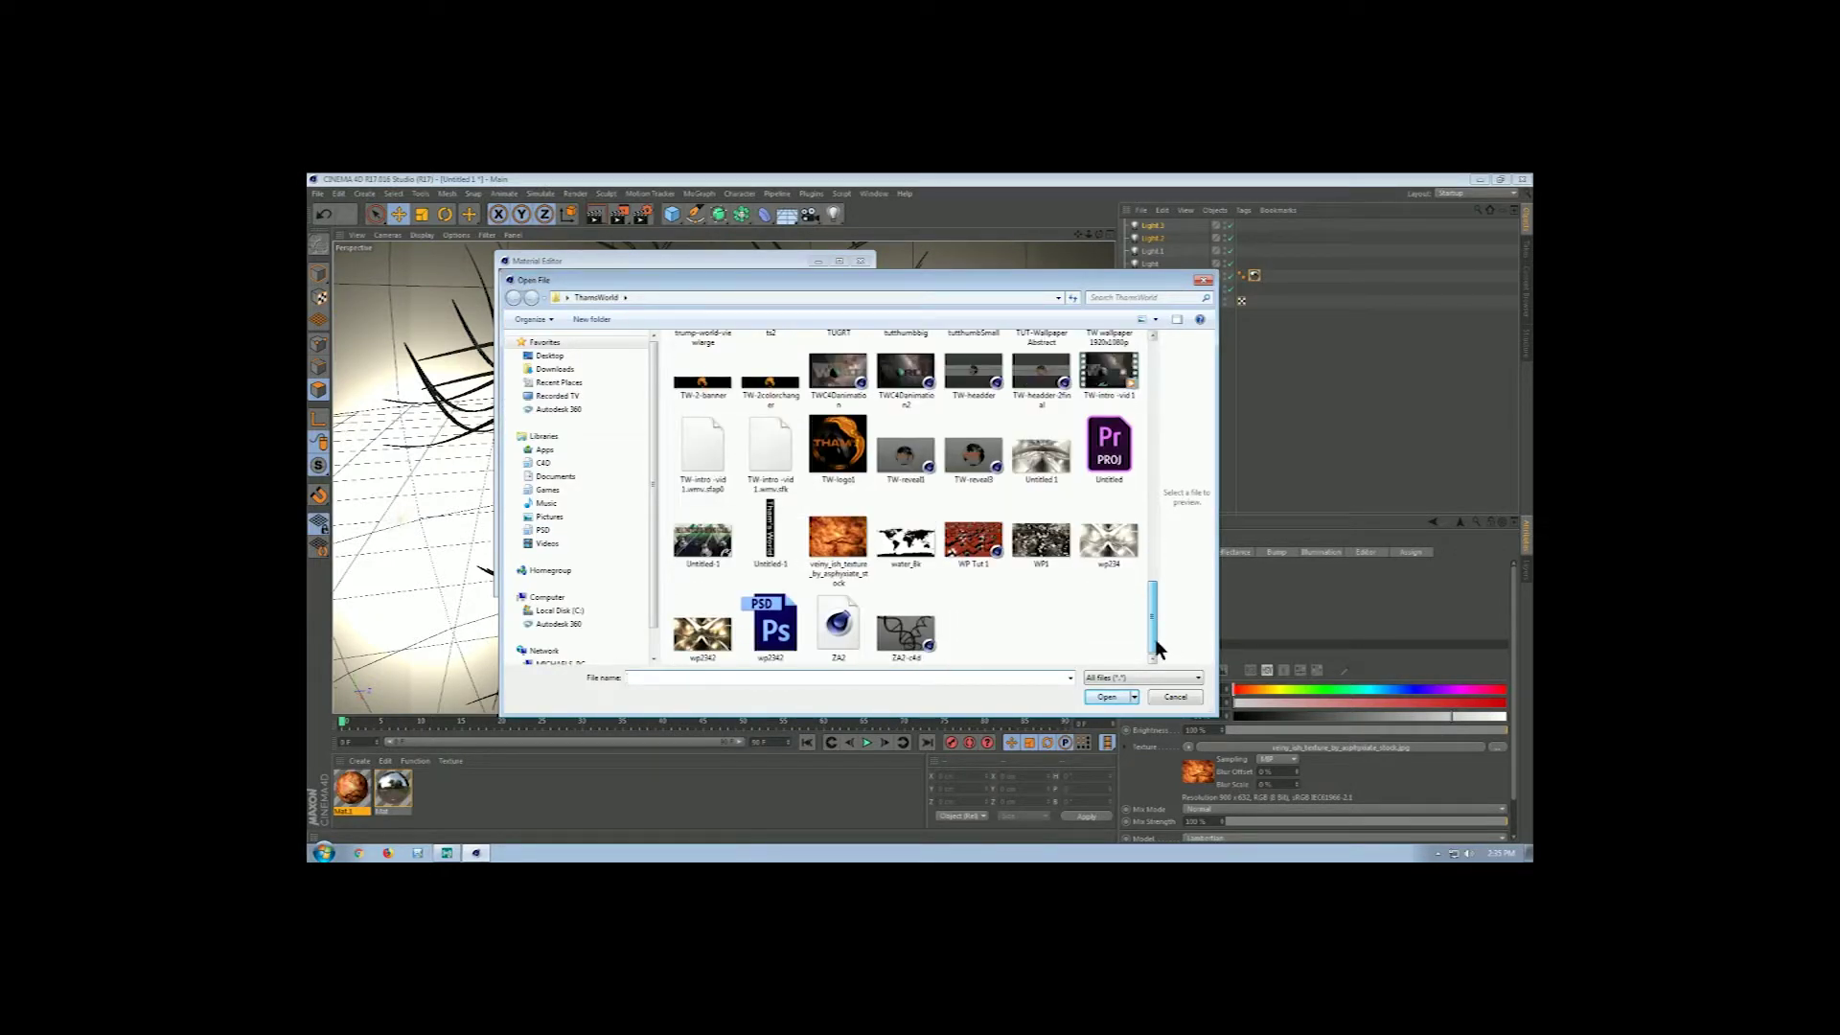
click(838, 541)
click(1107, 696)
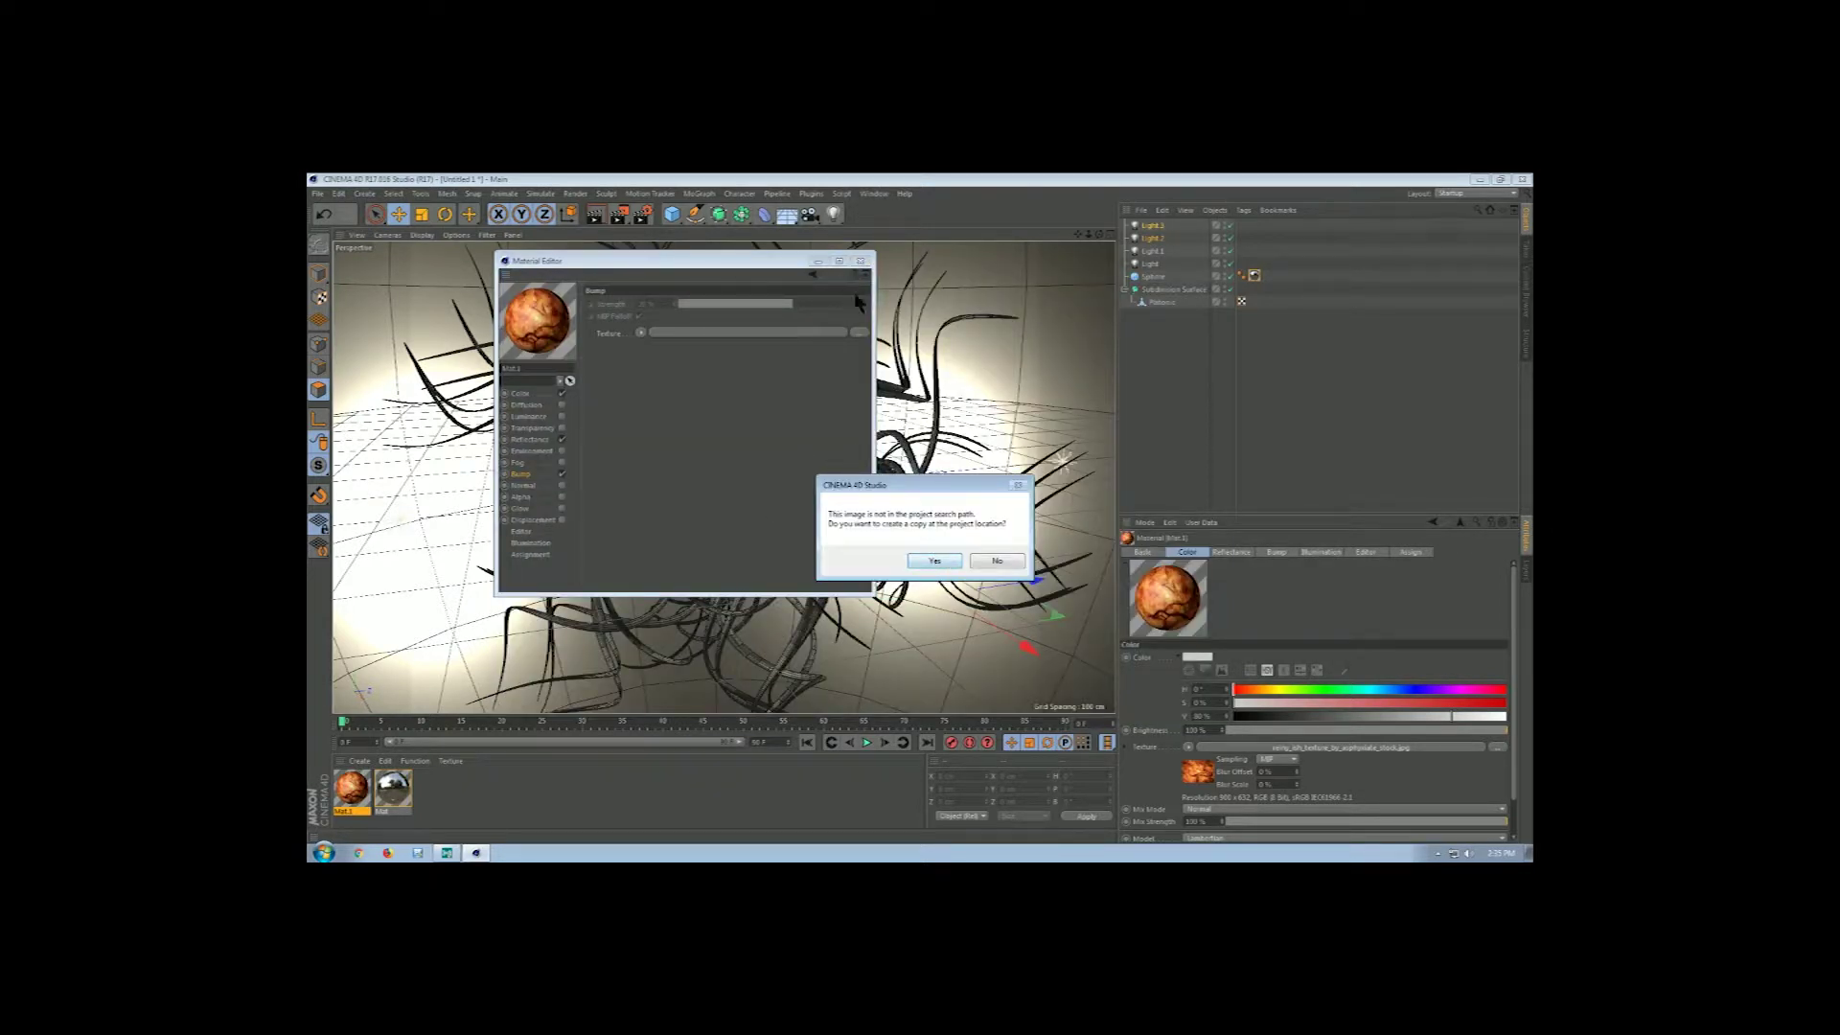
click(926, 560)
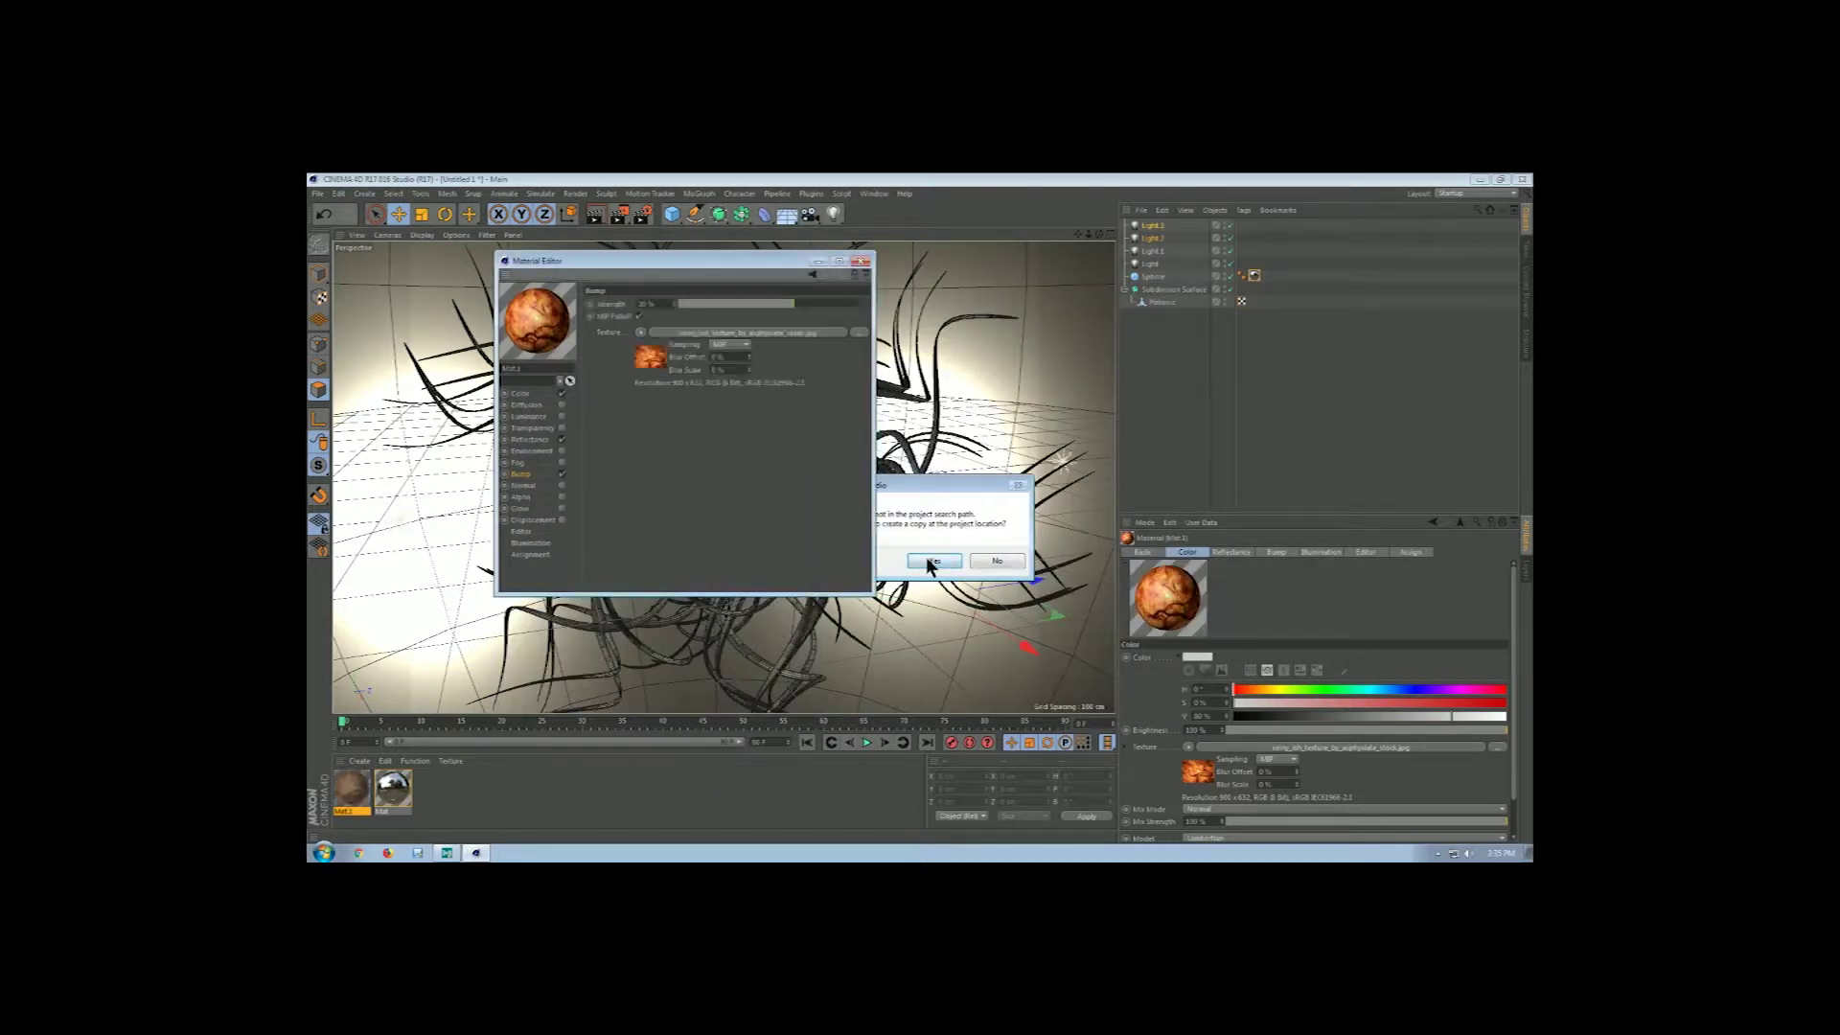
click(862, 261)
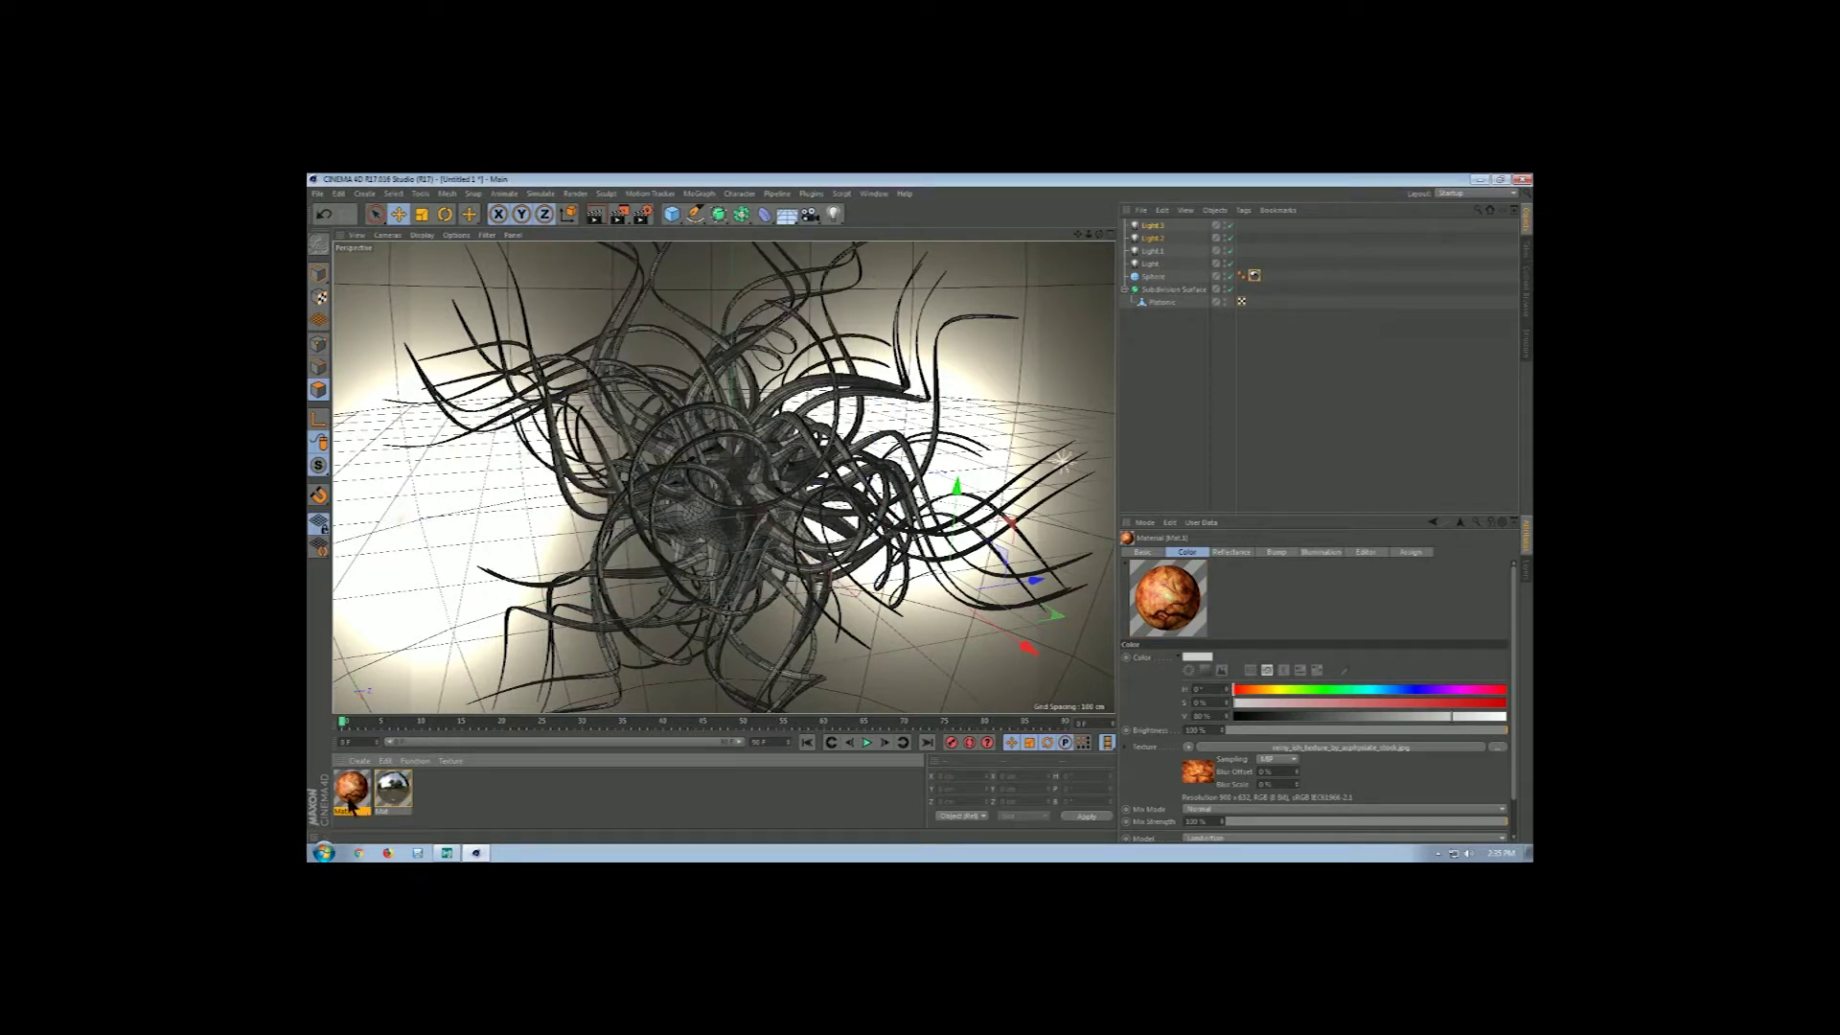
- Apply the veiny material to the Subdivision Surface and set its texture tag's Length U and Length V to 50%
drag(1139, 369, 1153, 288)
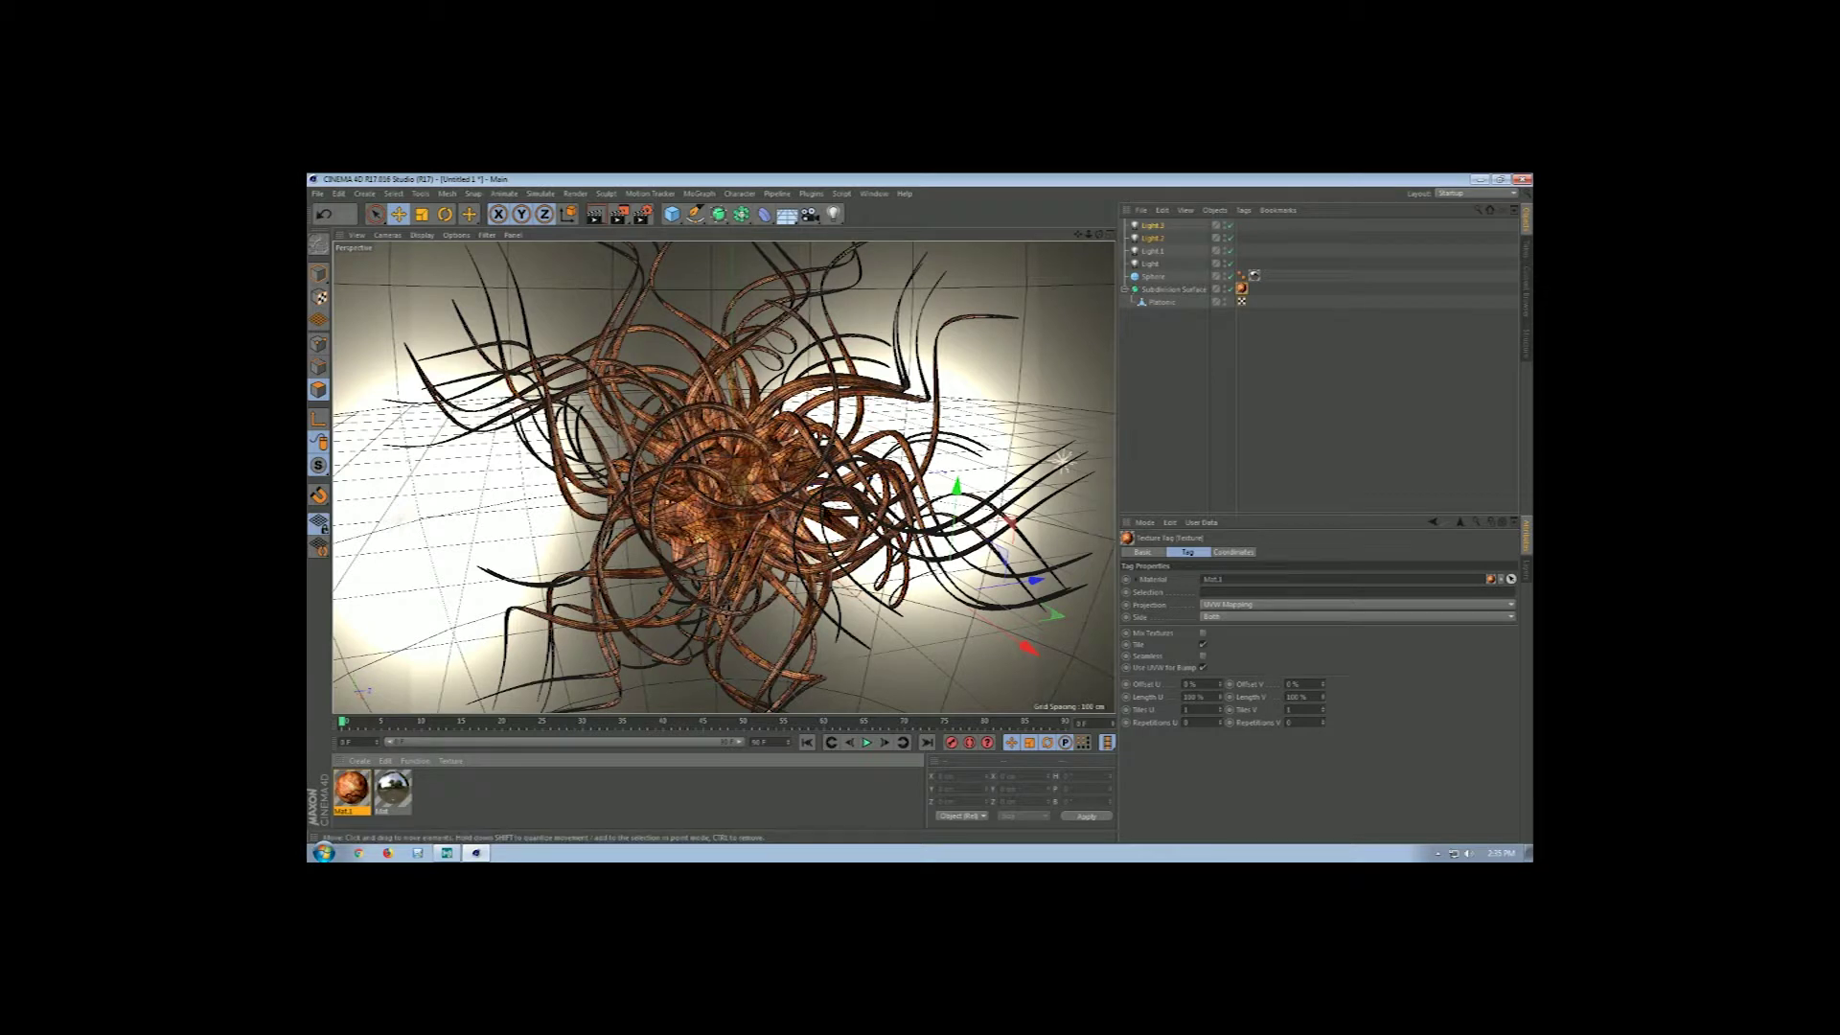
drag(1207, 698, 1018, 720)
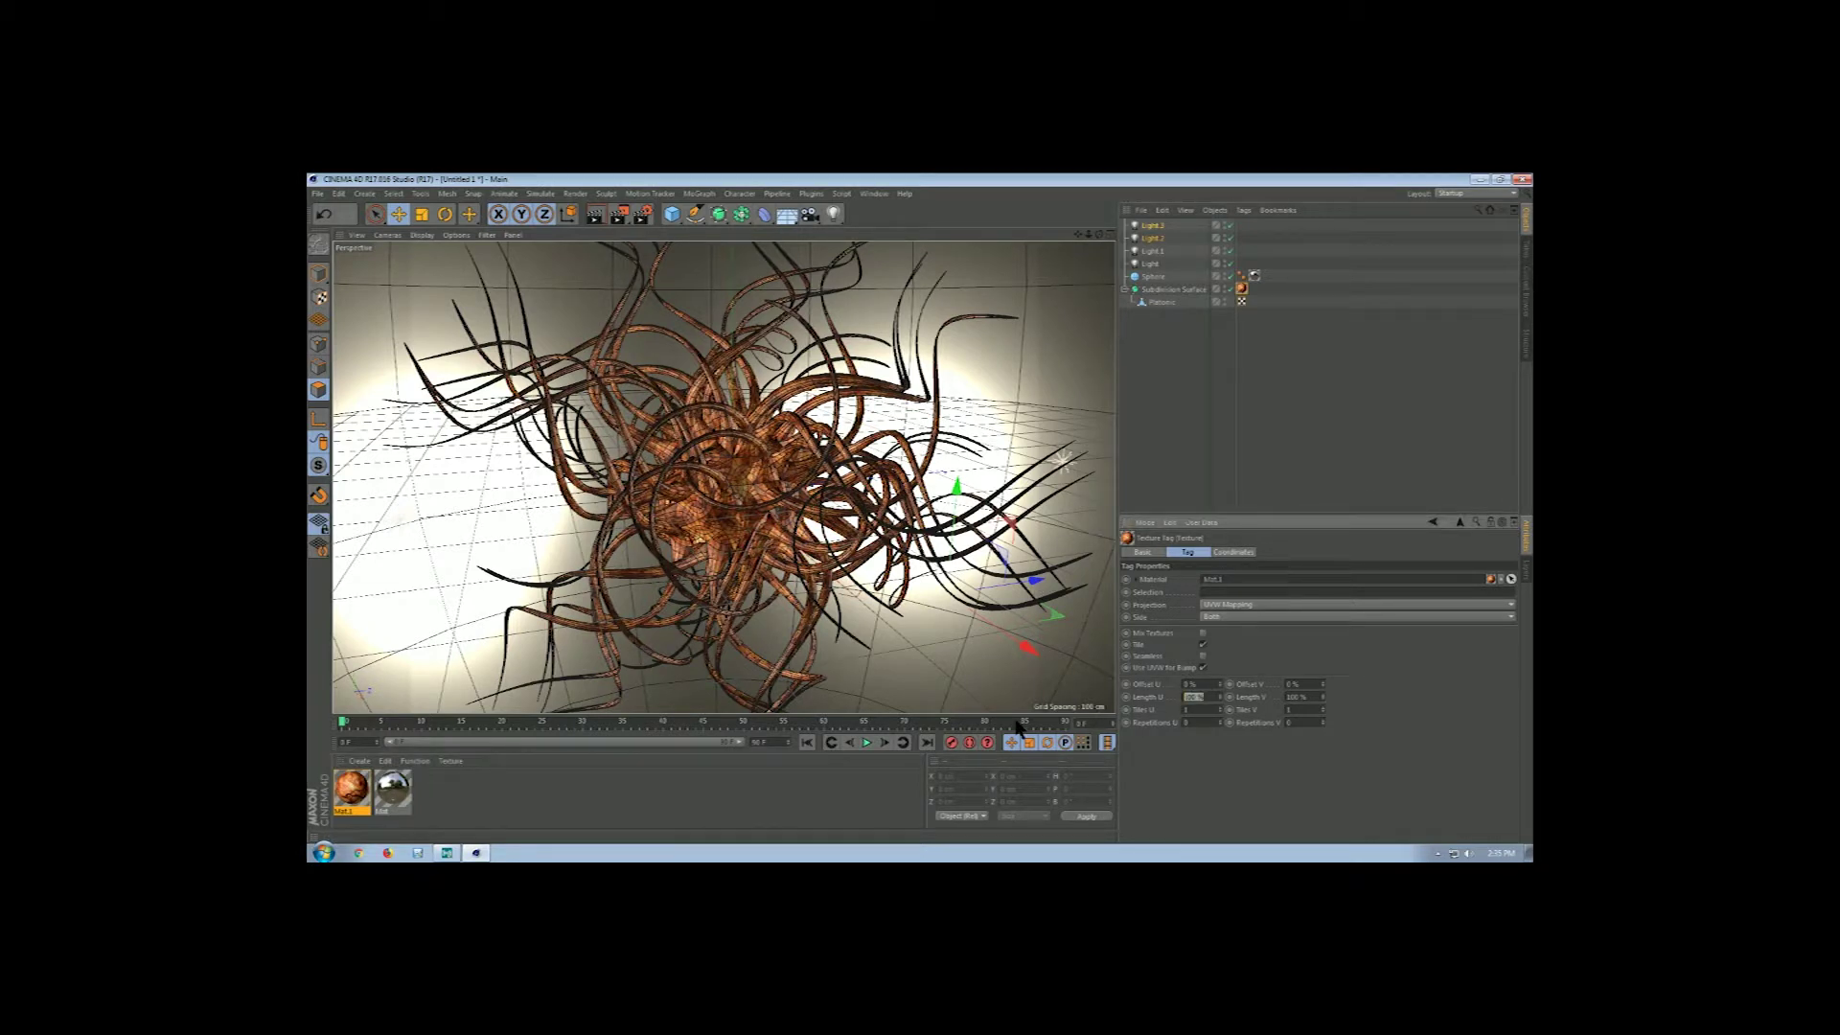
text(50)
key(Return)
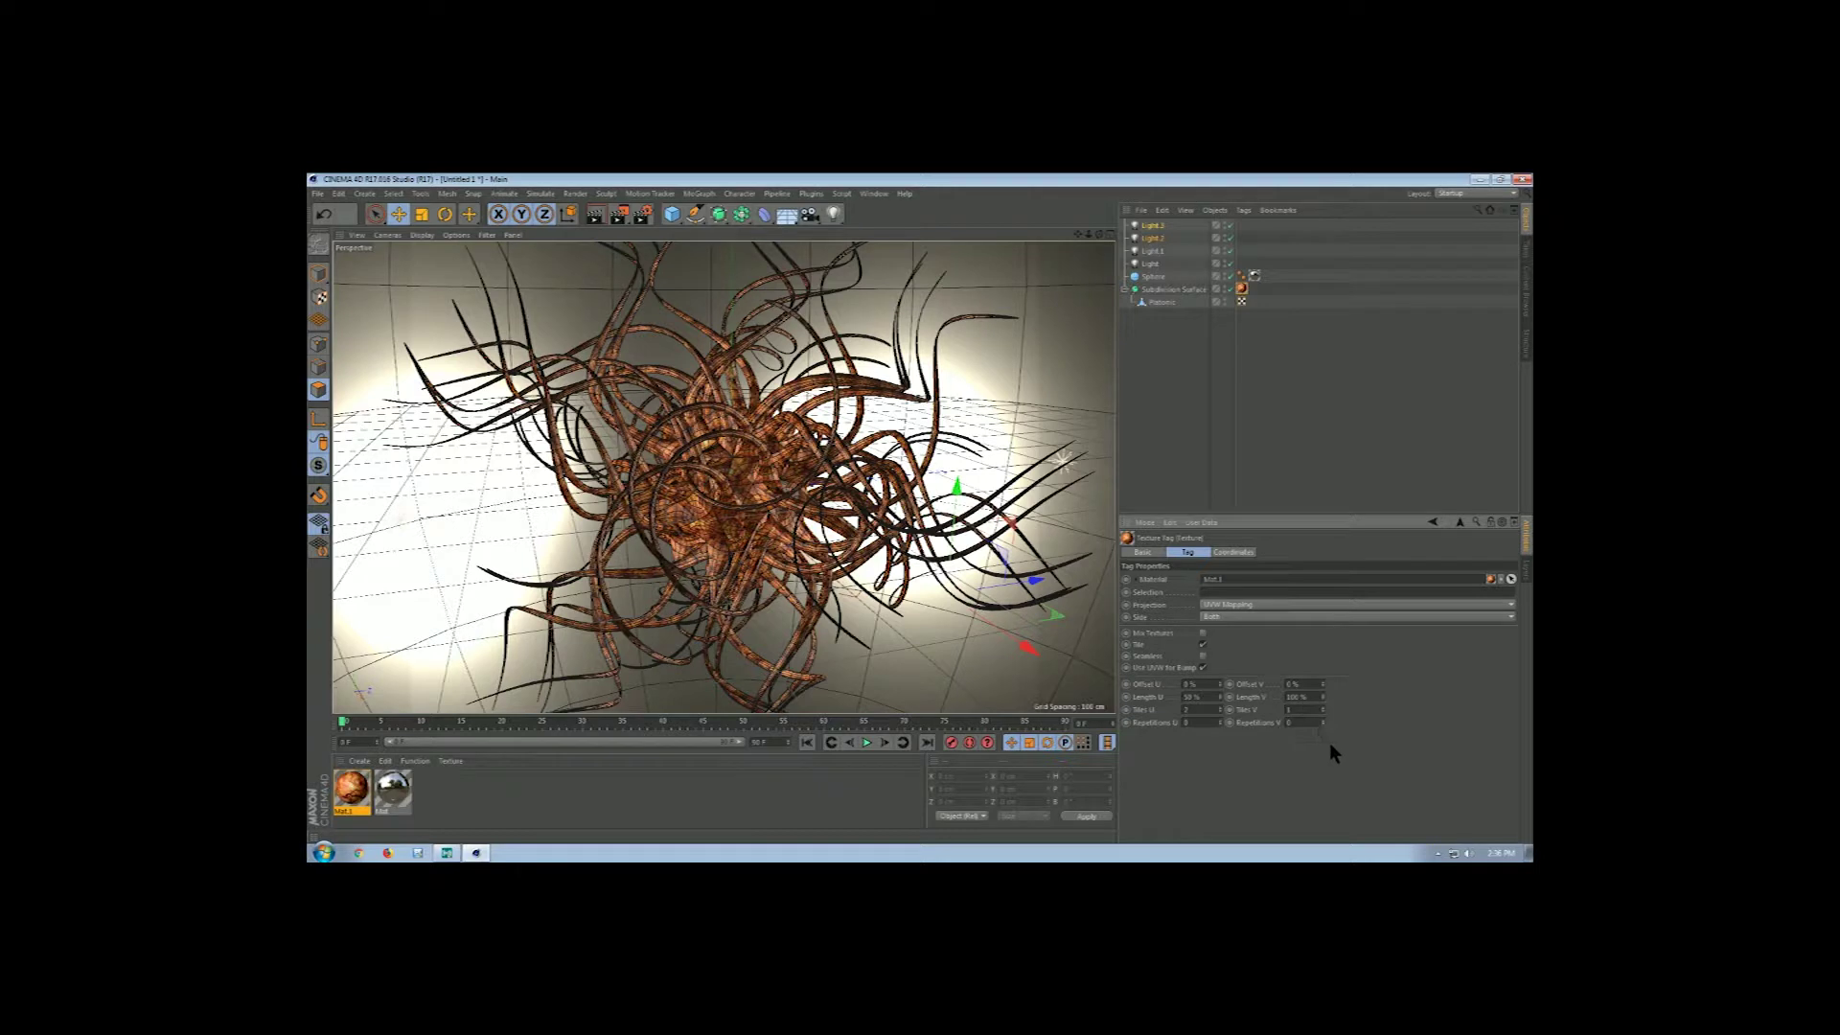
drag(1313, 696, 1213, 700)
text(50)
key(Return)
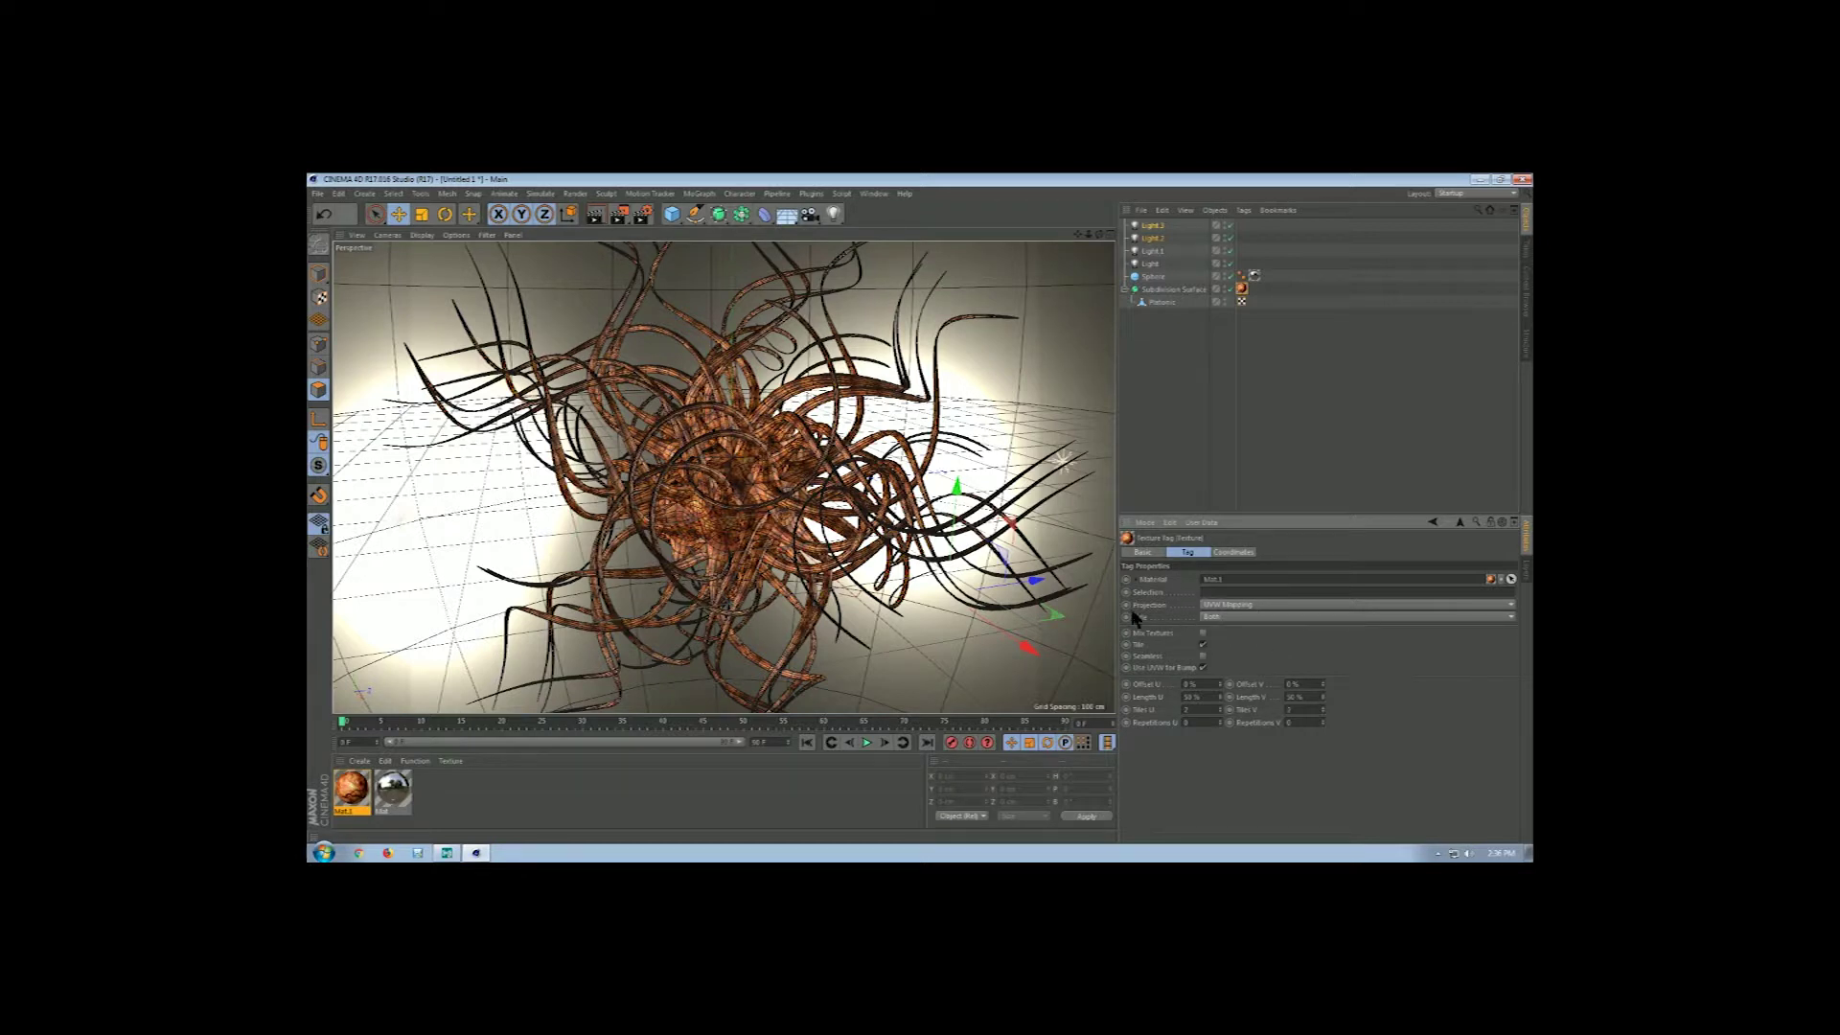
- Render a preview of the view and slightly move and scale the Light and Light.1 pair
click(592, 216)
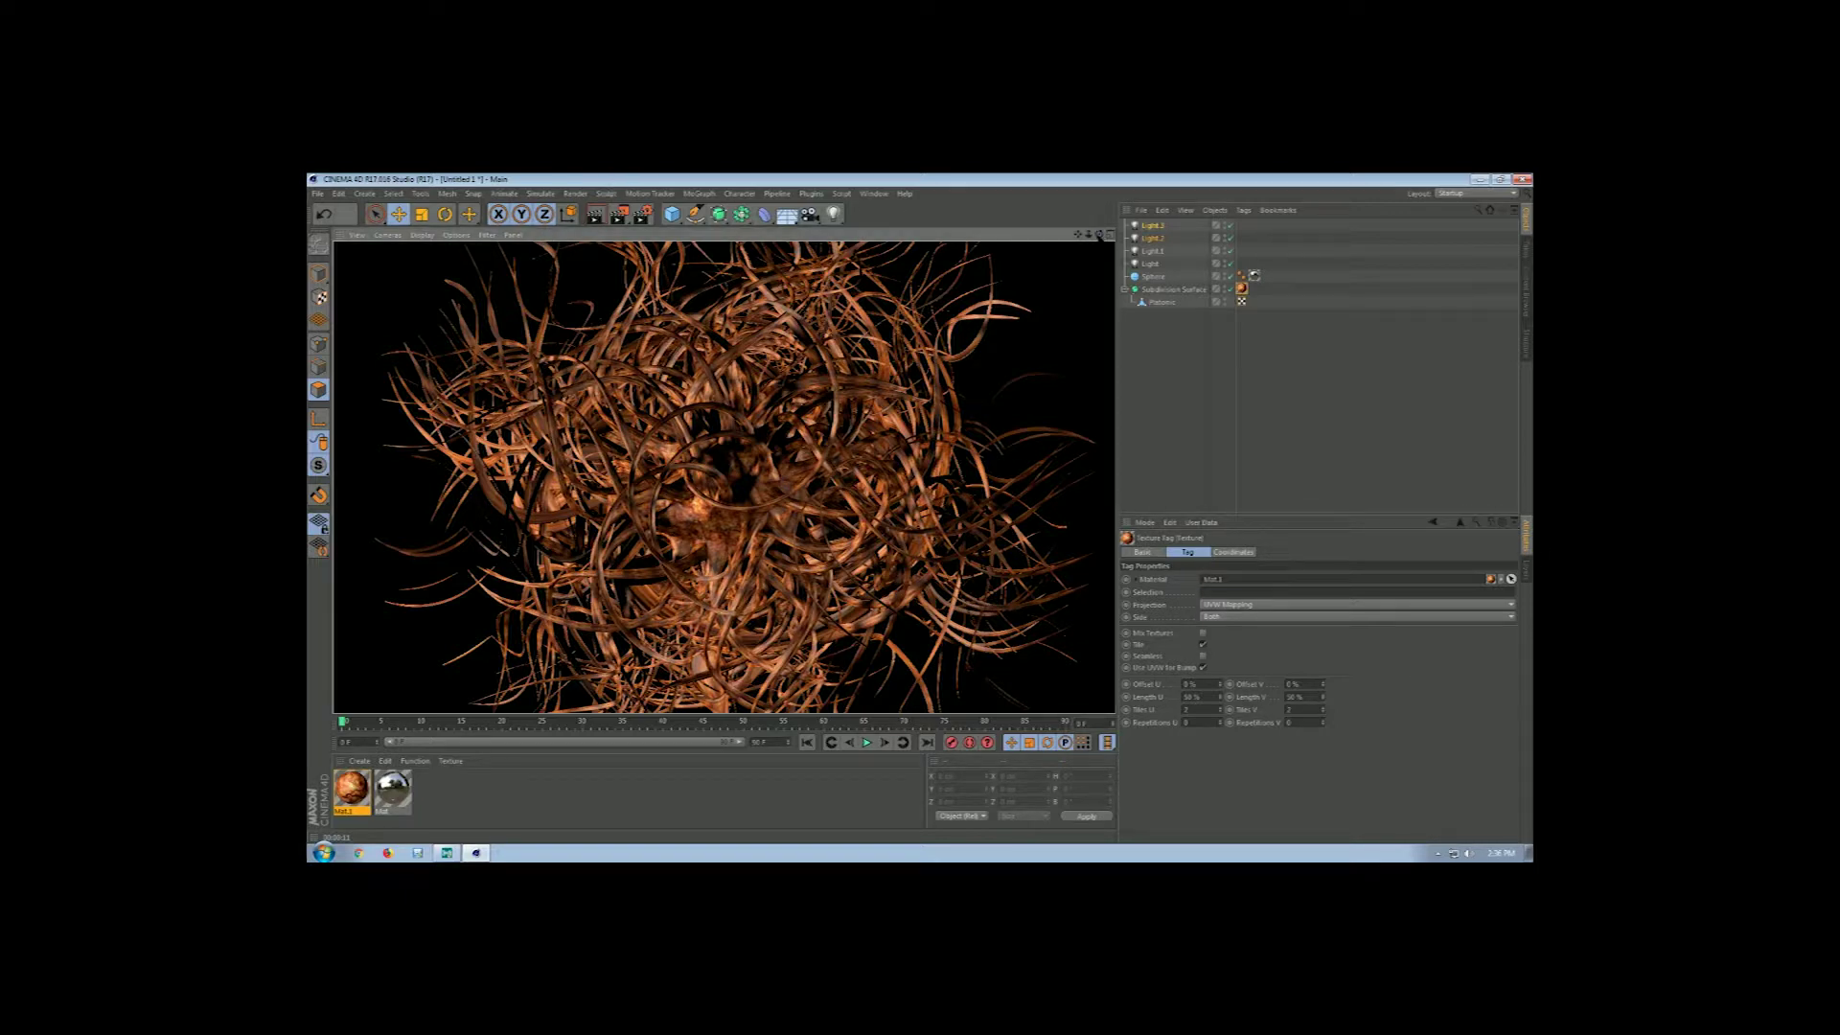
drag(1099, 236, 1099, 240)
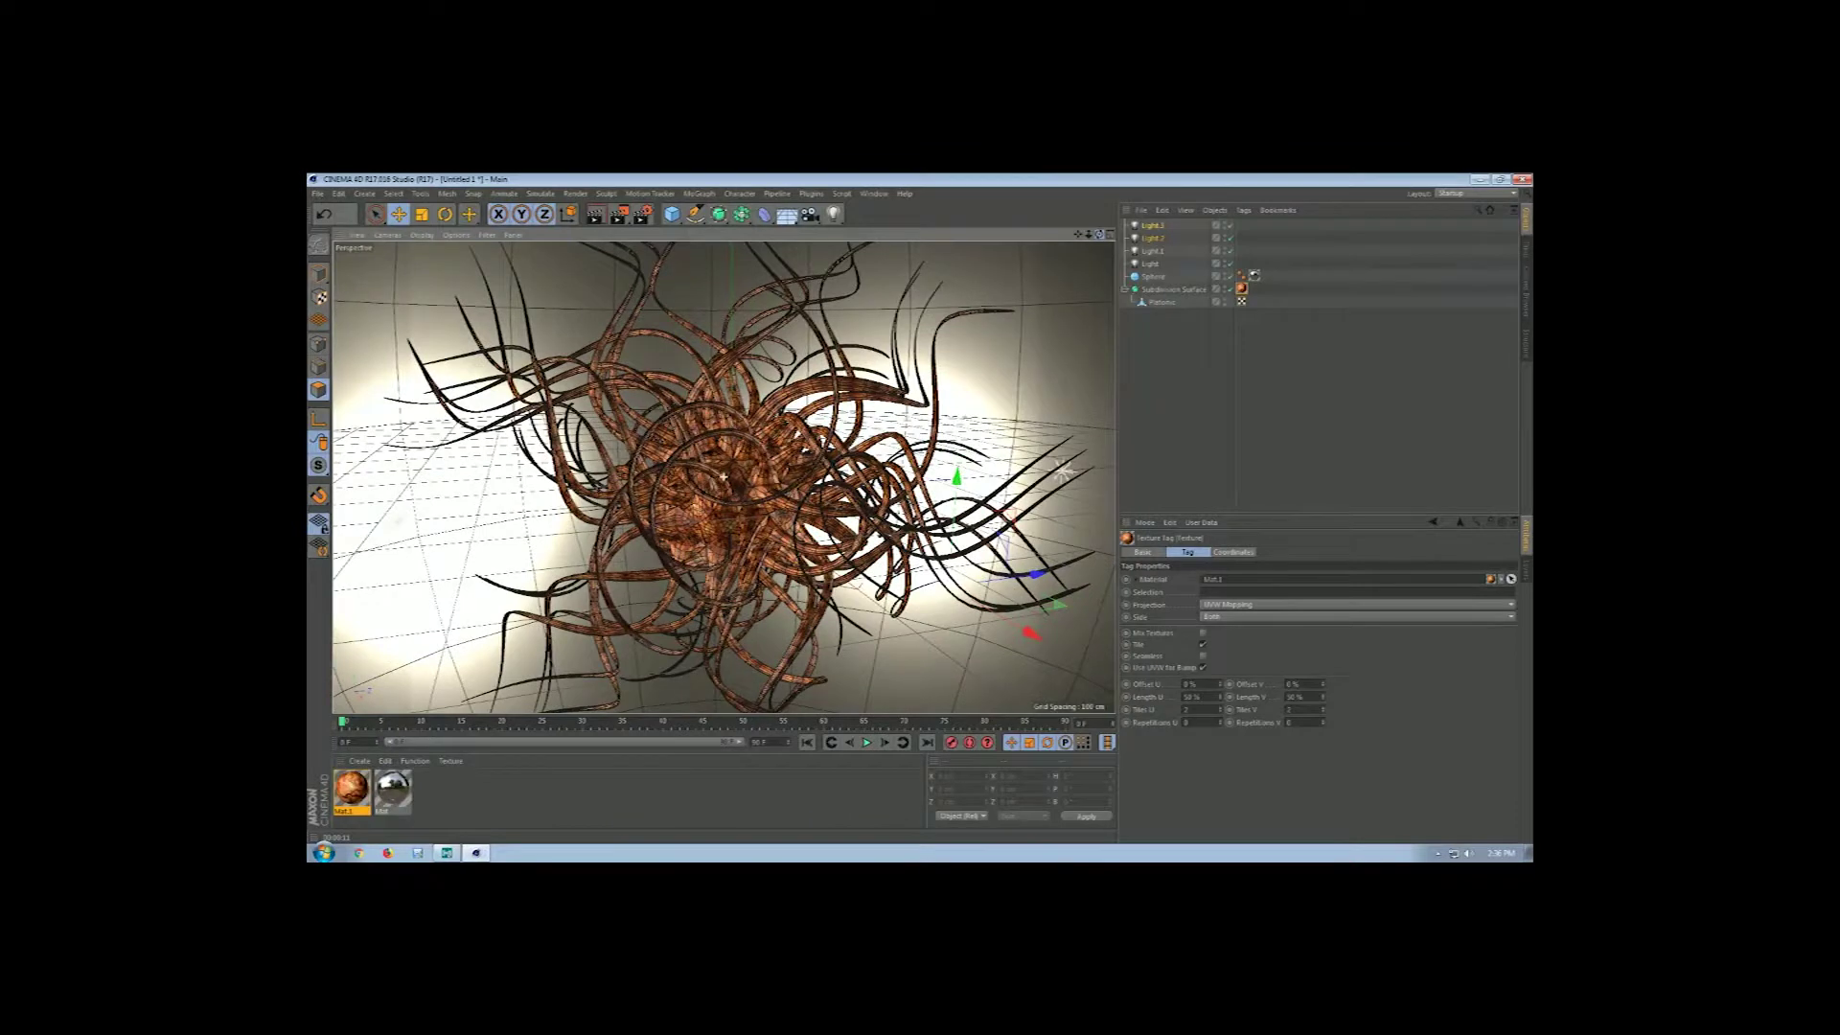
shift+click(1164, 261)
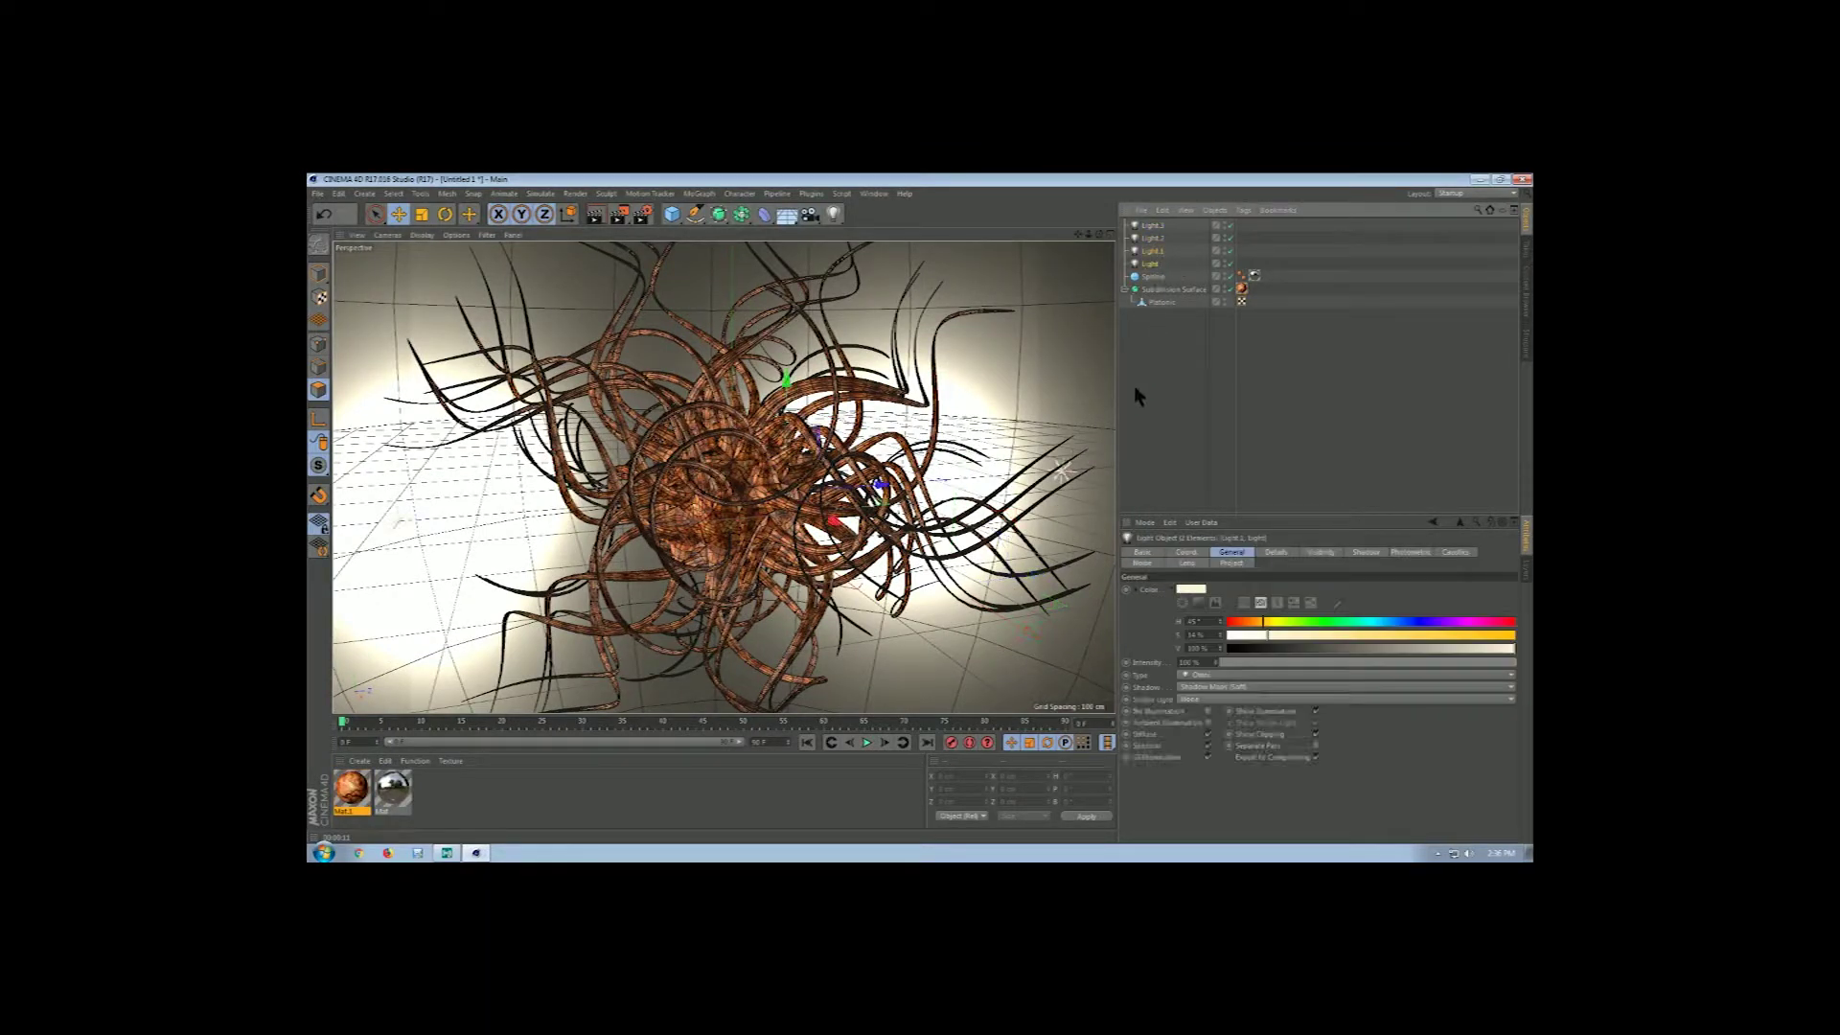
mouse_move(837, 522)
mouse_down()
mouse_move(778, 487)
mouse_move(844, 526)
mouse_move(822, 514)
mouse_up()
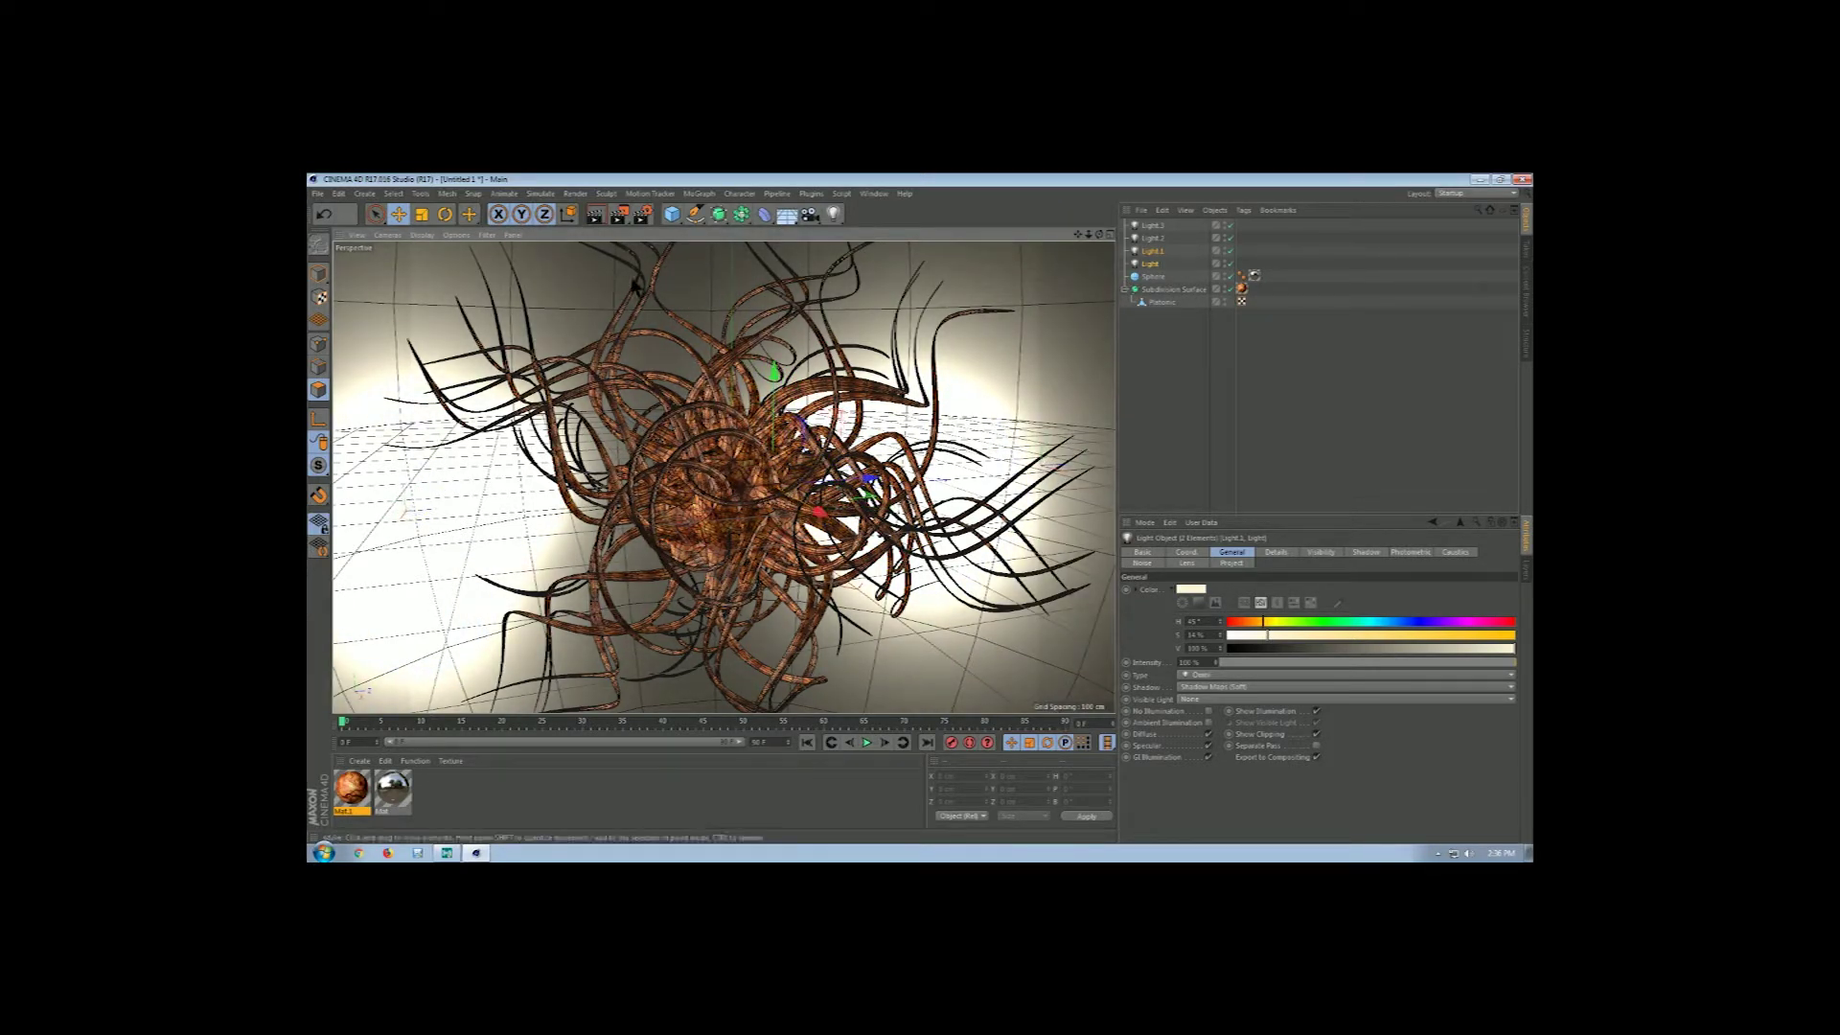
click(422, 216)
mouse_move(870, 479)
mouse_down()
mouse_move(814, 483)
mouse_move(836, 483)
mouse_up()
click(399, 214)
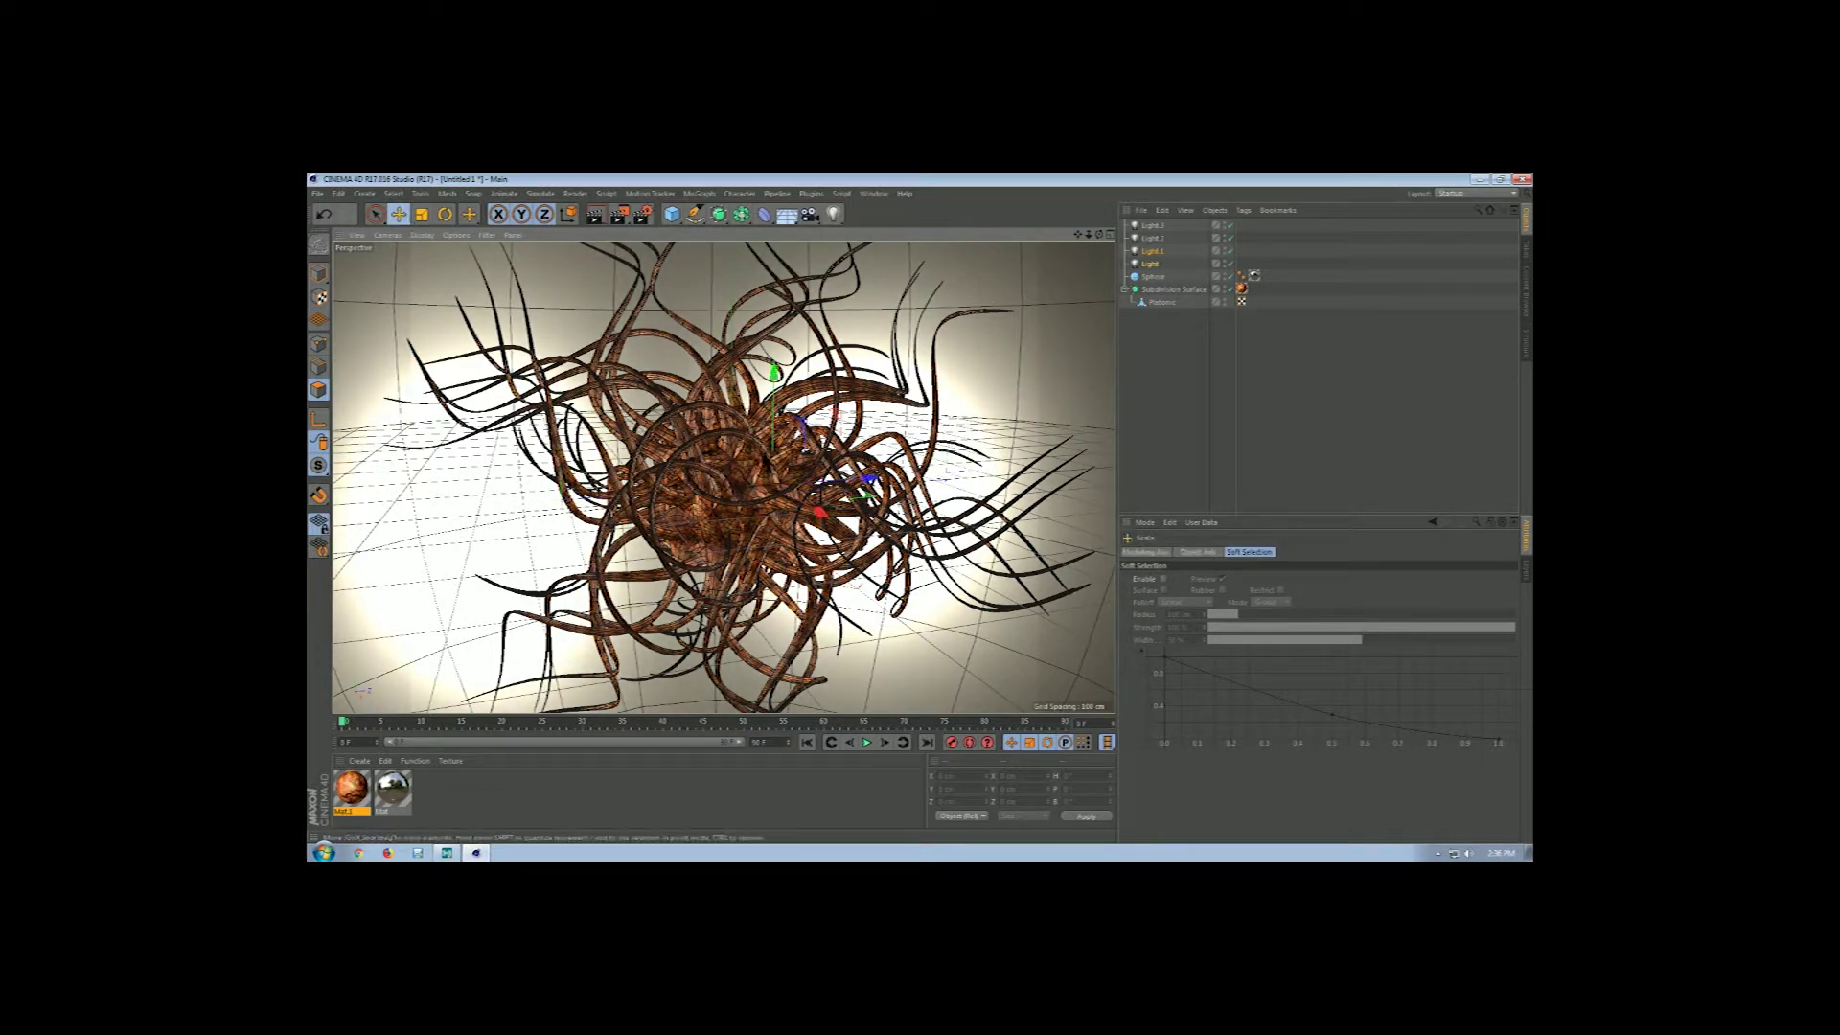
drag(868, 478, 858, 478)
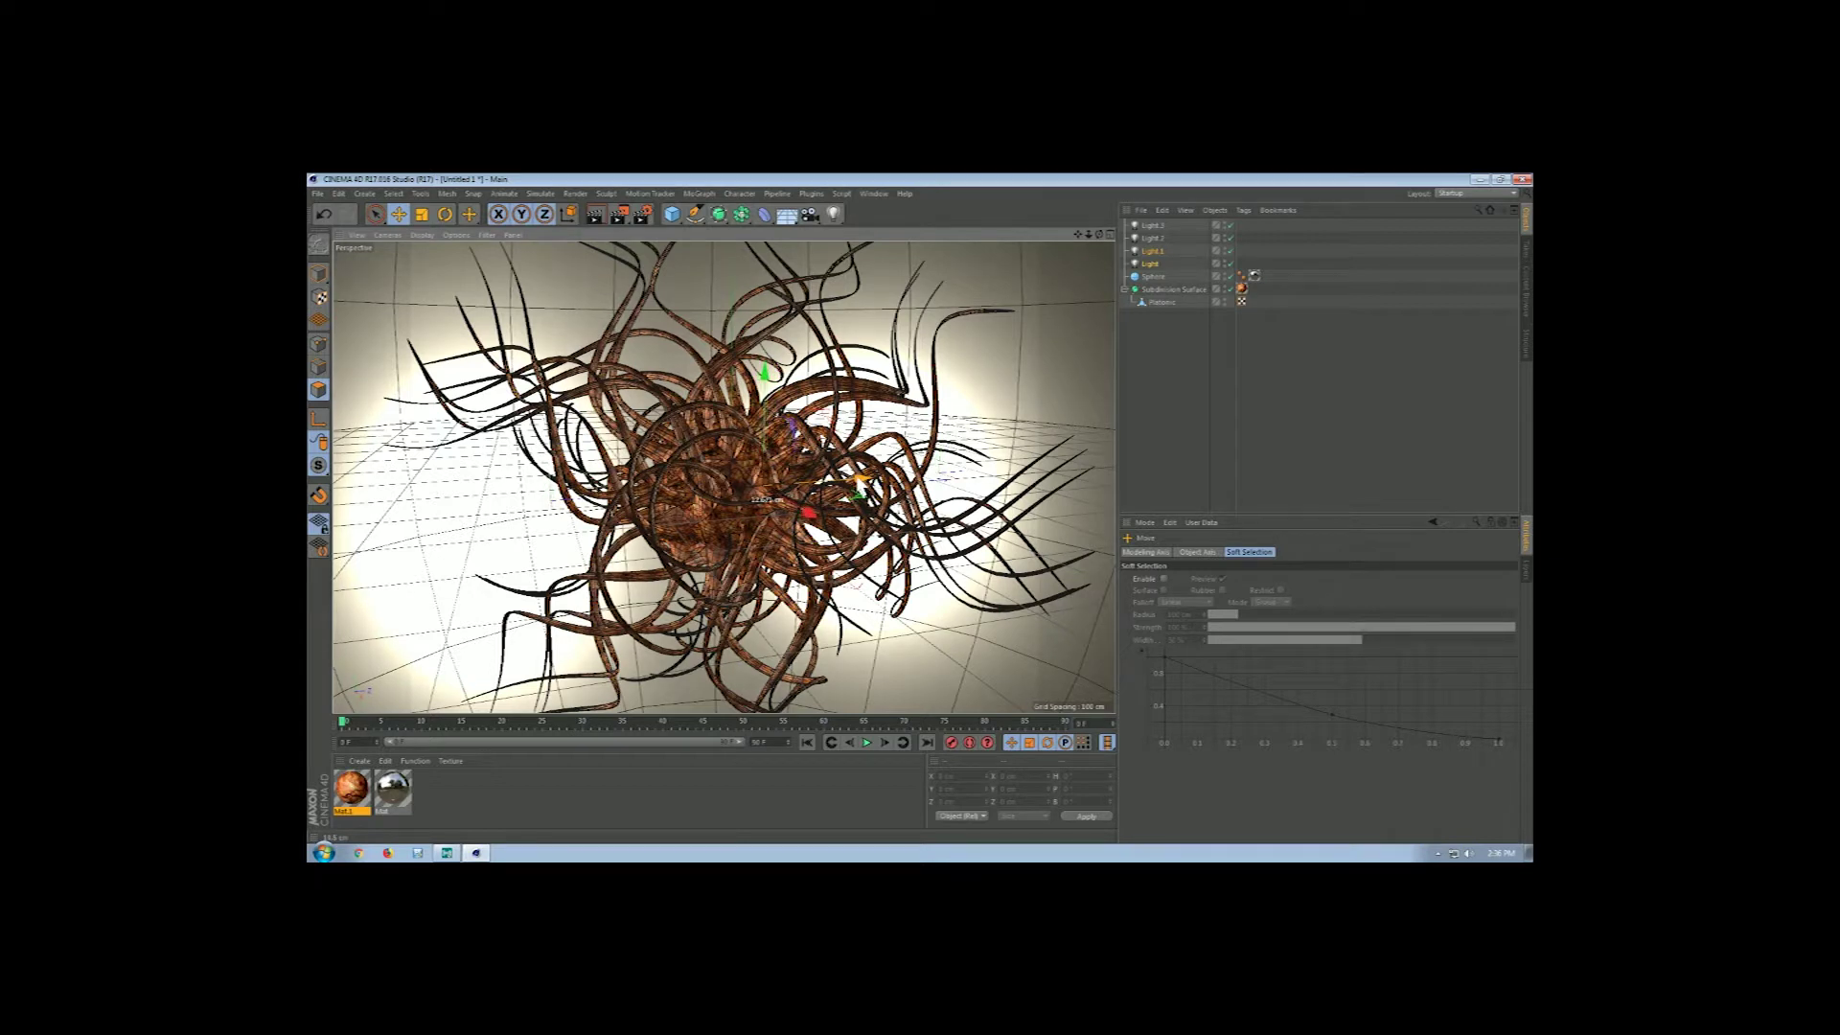
- Change the color of Light and Light.1 to orange with a hue of about 20° and a saturation of about 53%
click(1147, 265)
drag(1262, 621, 1243, 621)
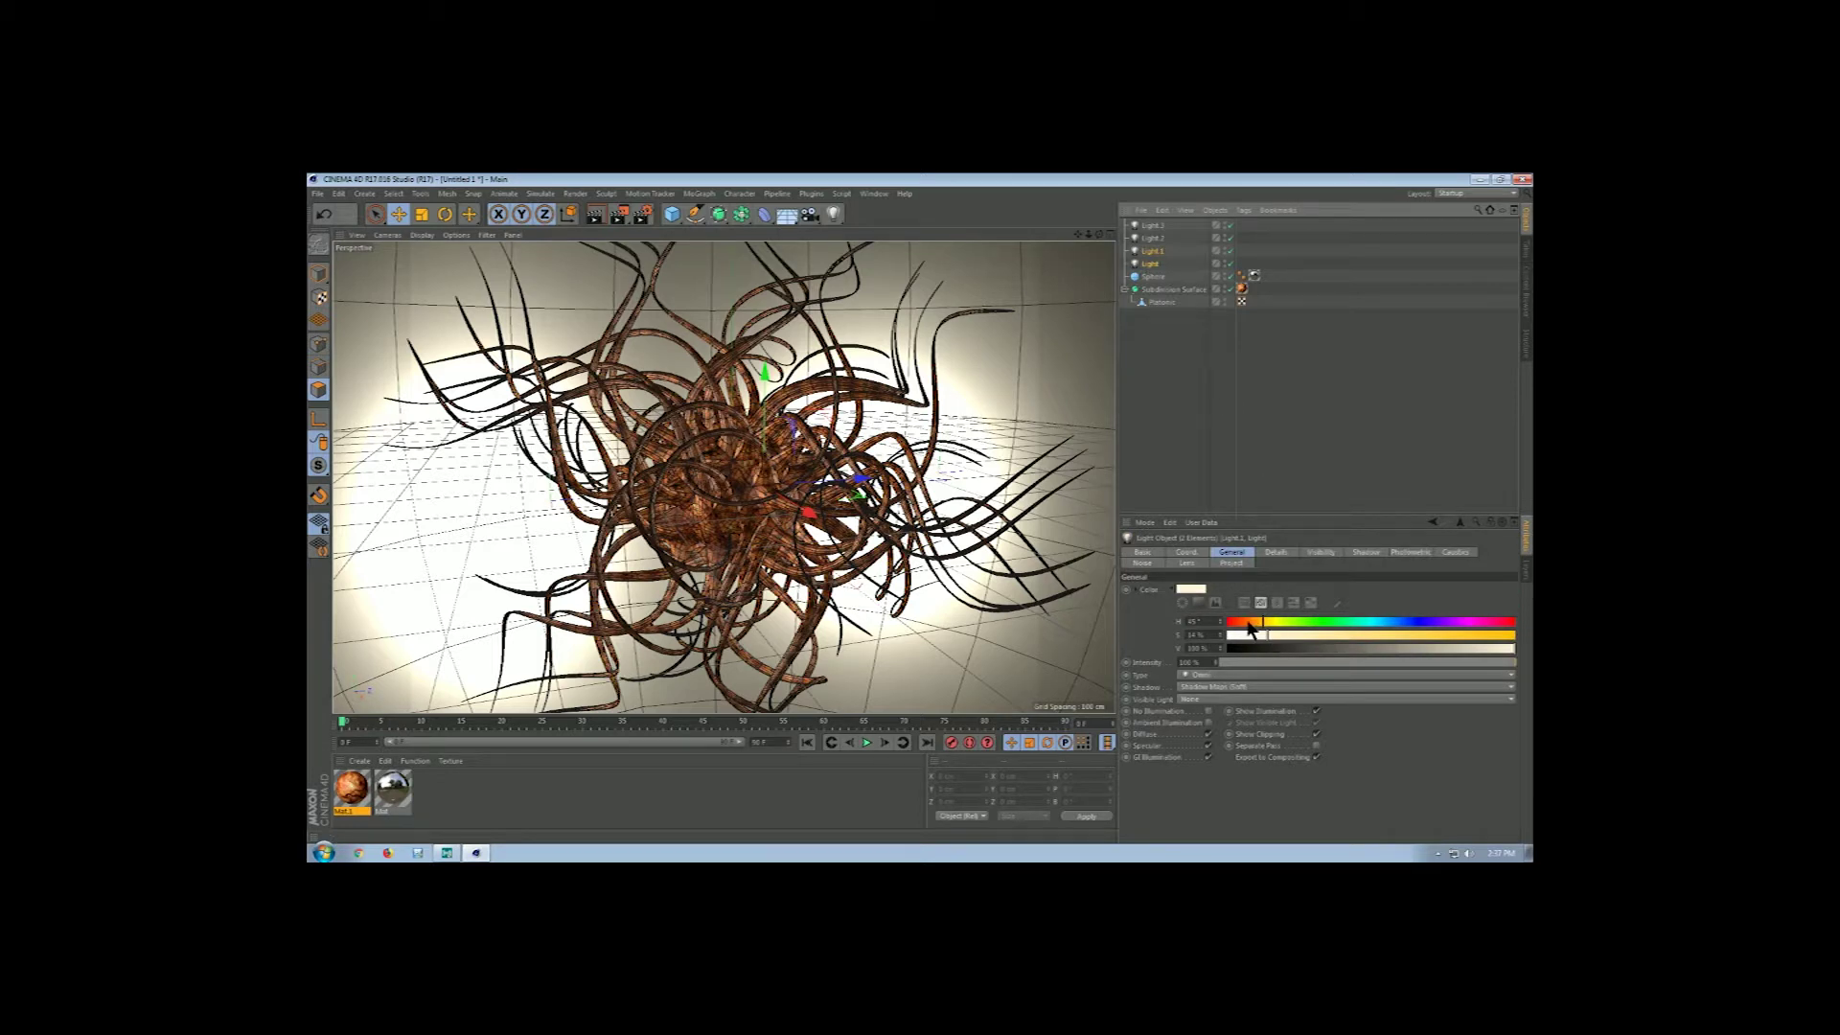
click(1380, 635)
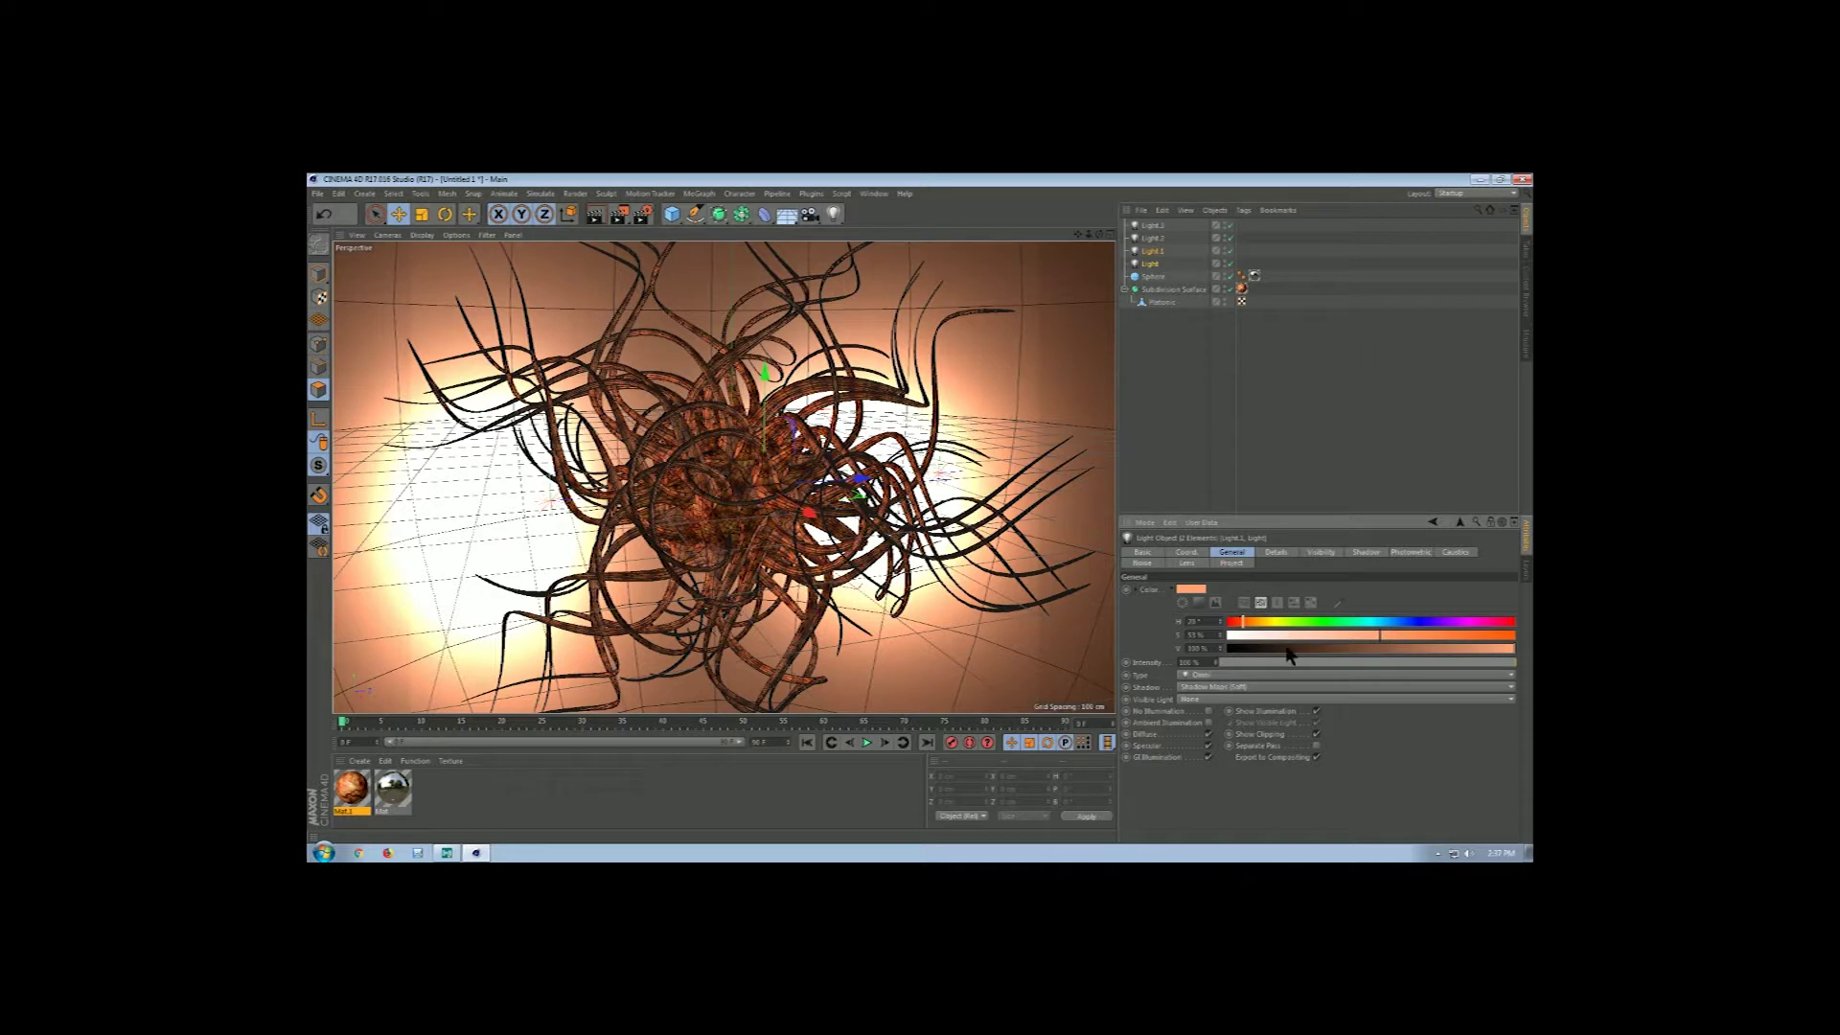
- Set Visible Light to Inverse Volumetric for Light and Light.1 and scale the pair up
click(1203, 697)
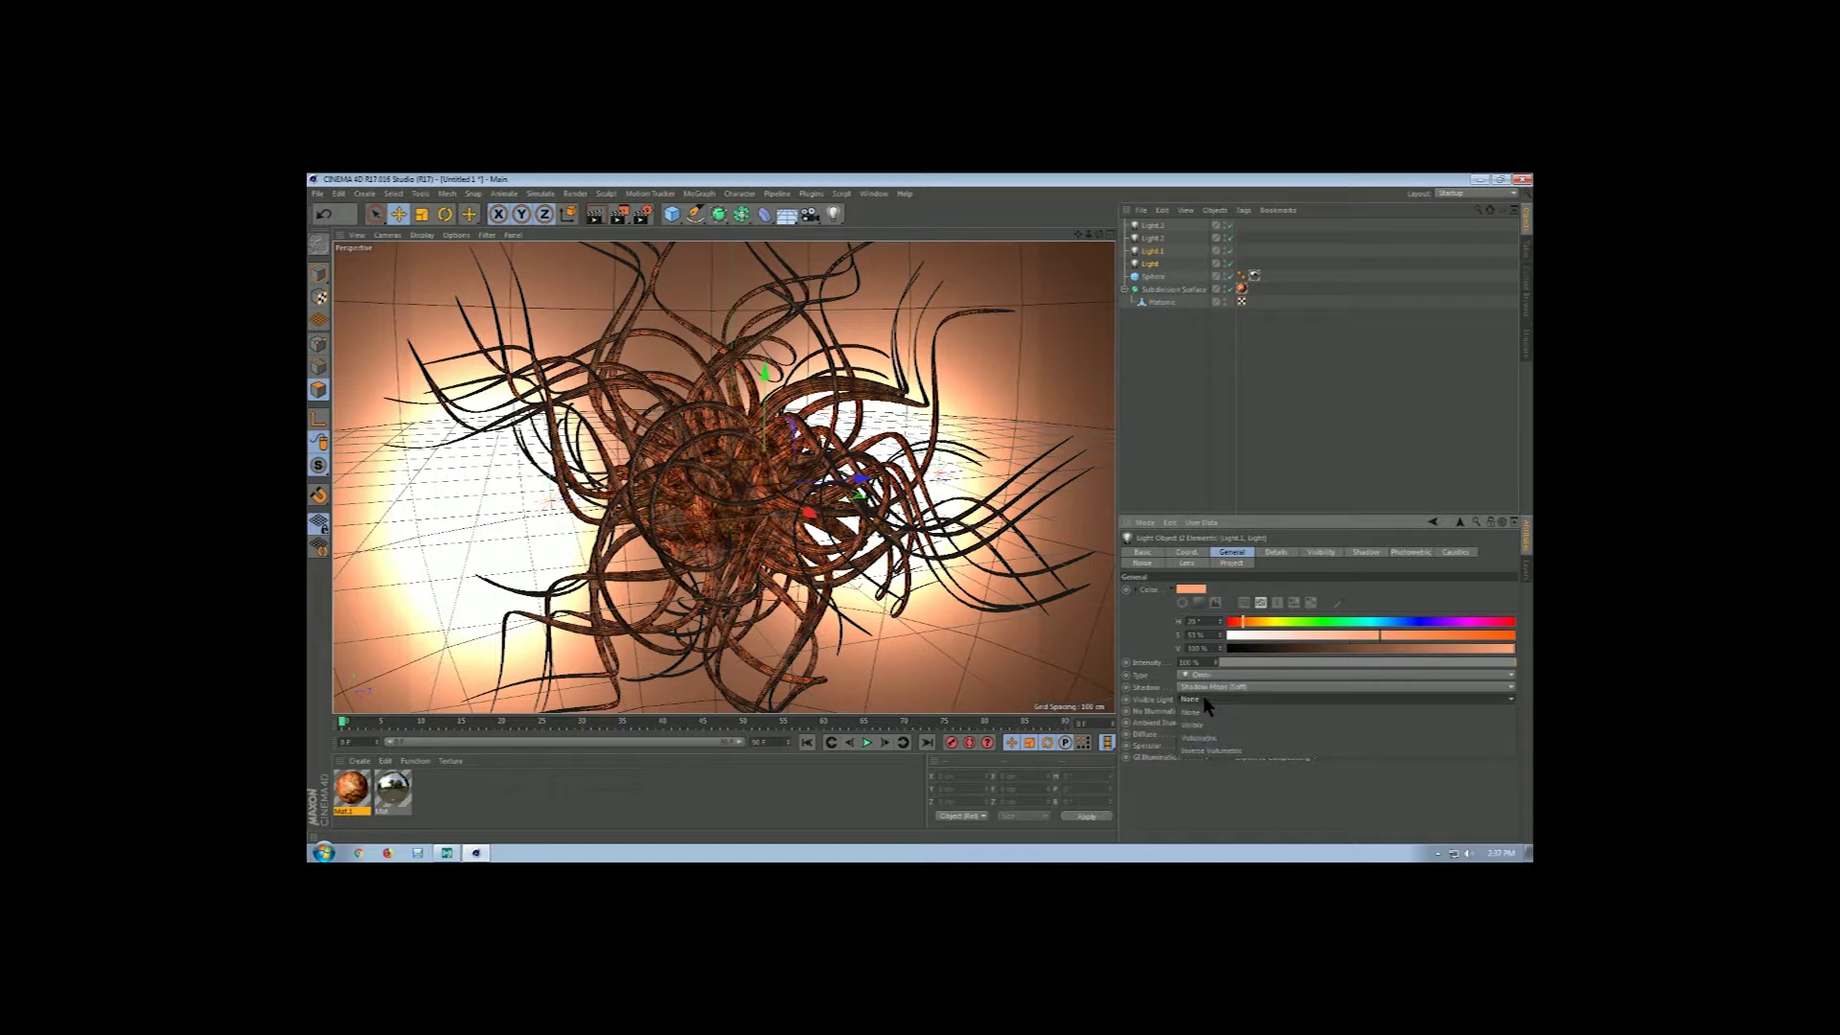
click(1204, 751)
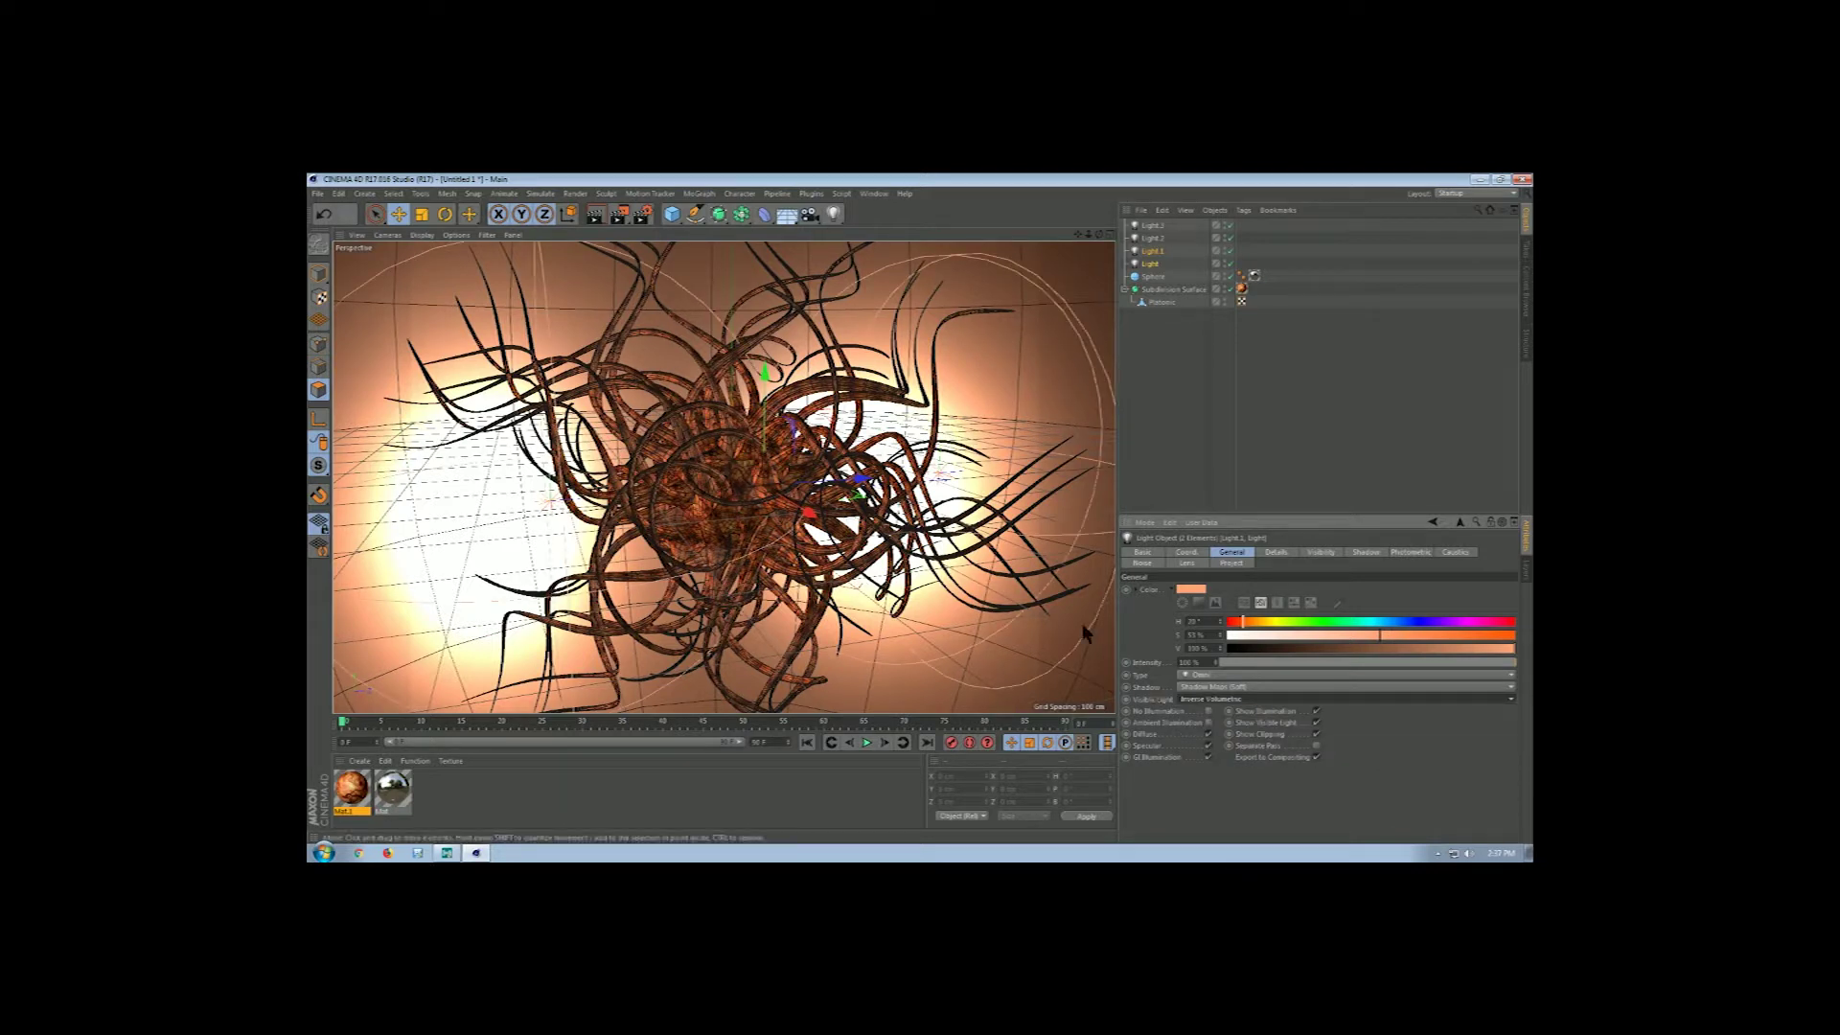
click(421, 213)
drag(579, 358, 891, 359)
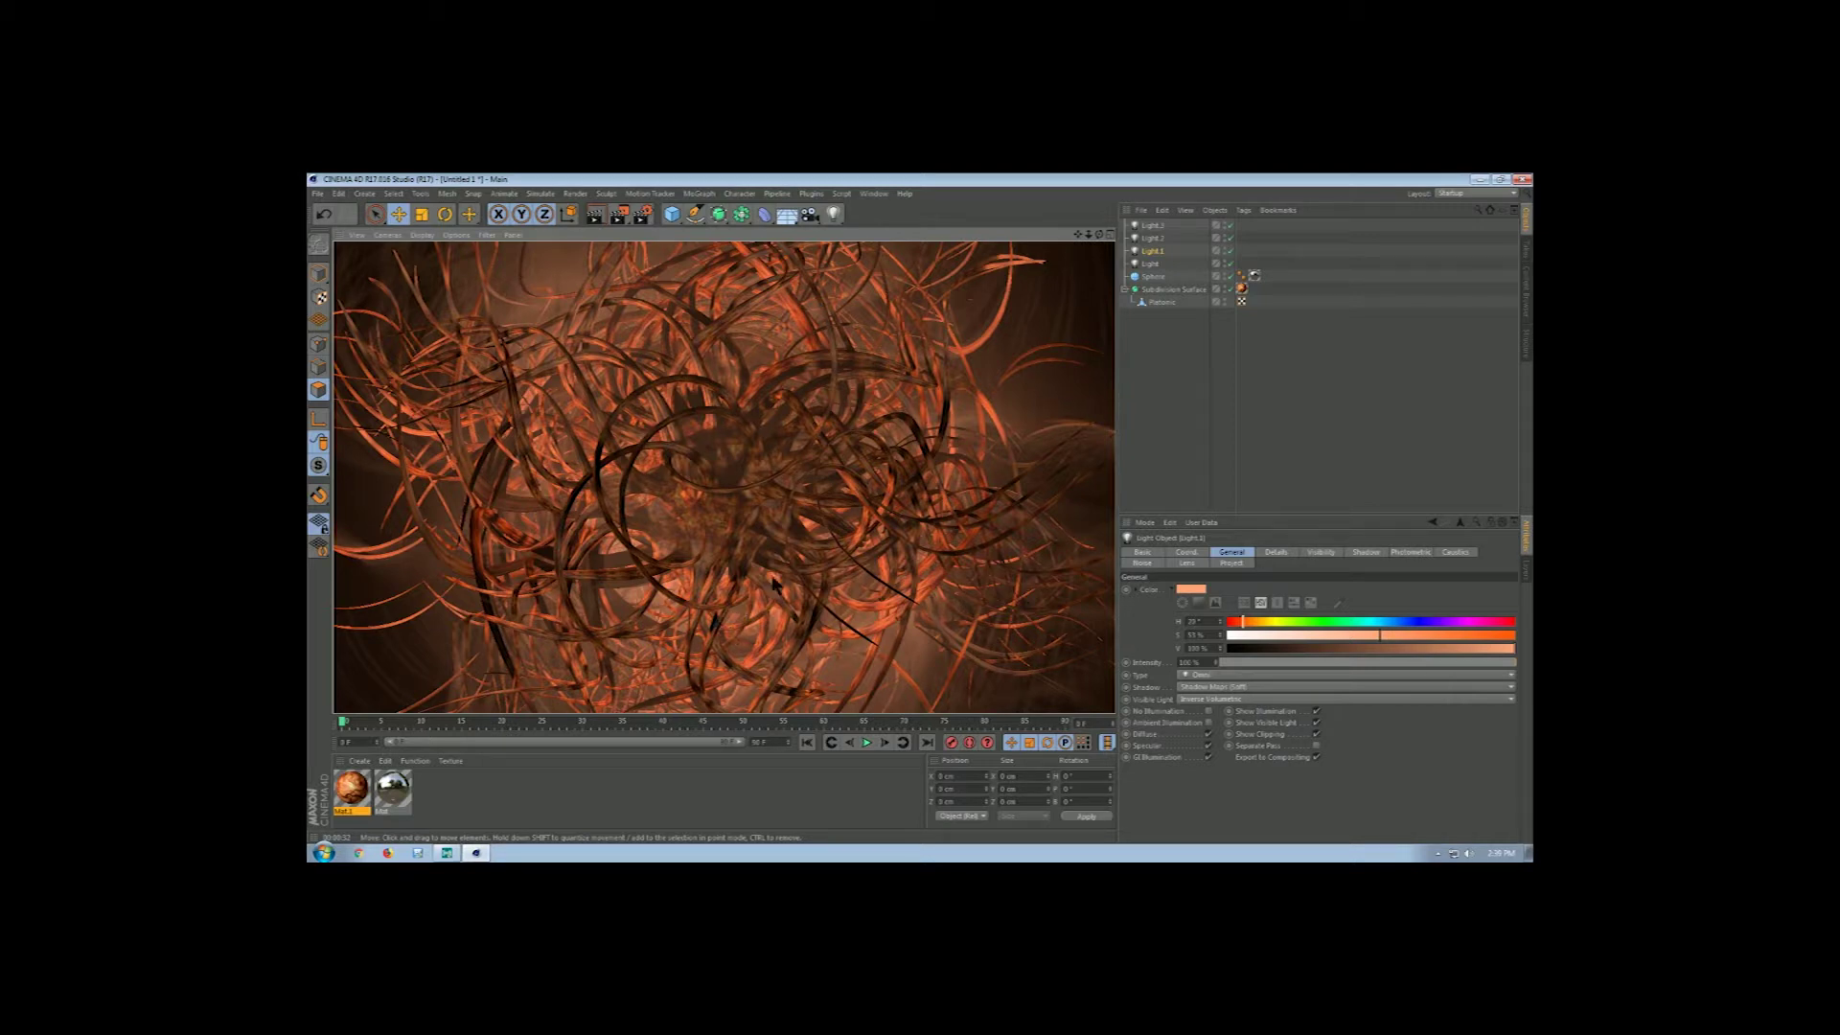
- Add a light with a dark blue color (hue about 216°, saturation 25%, value 46%) and Inverse Volumetric visible light
click(832, 215)
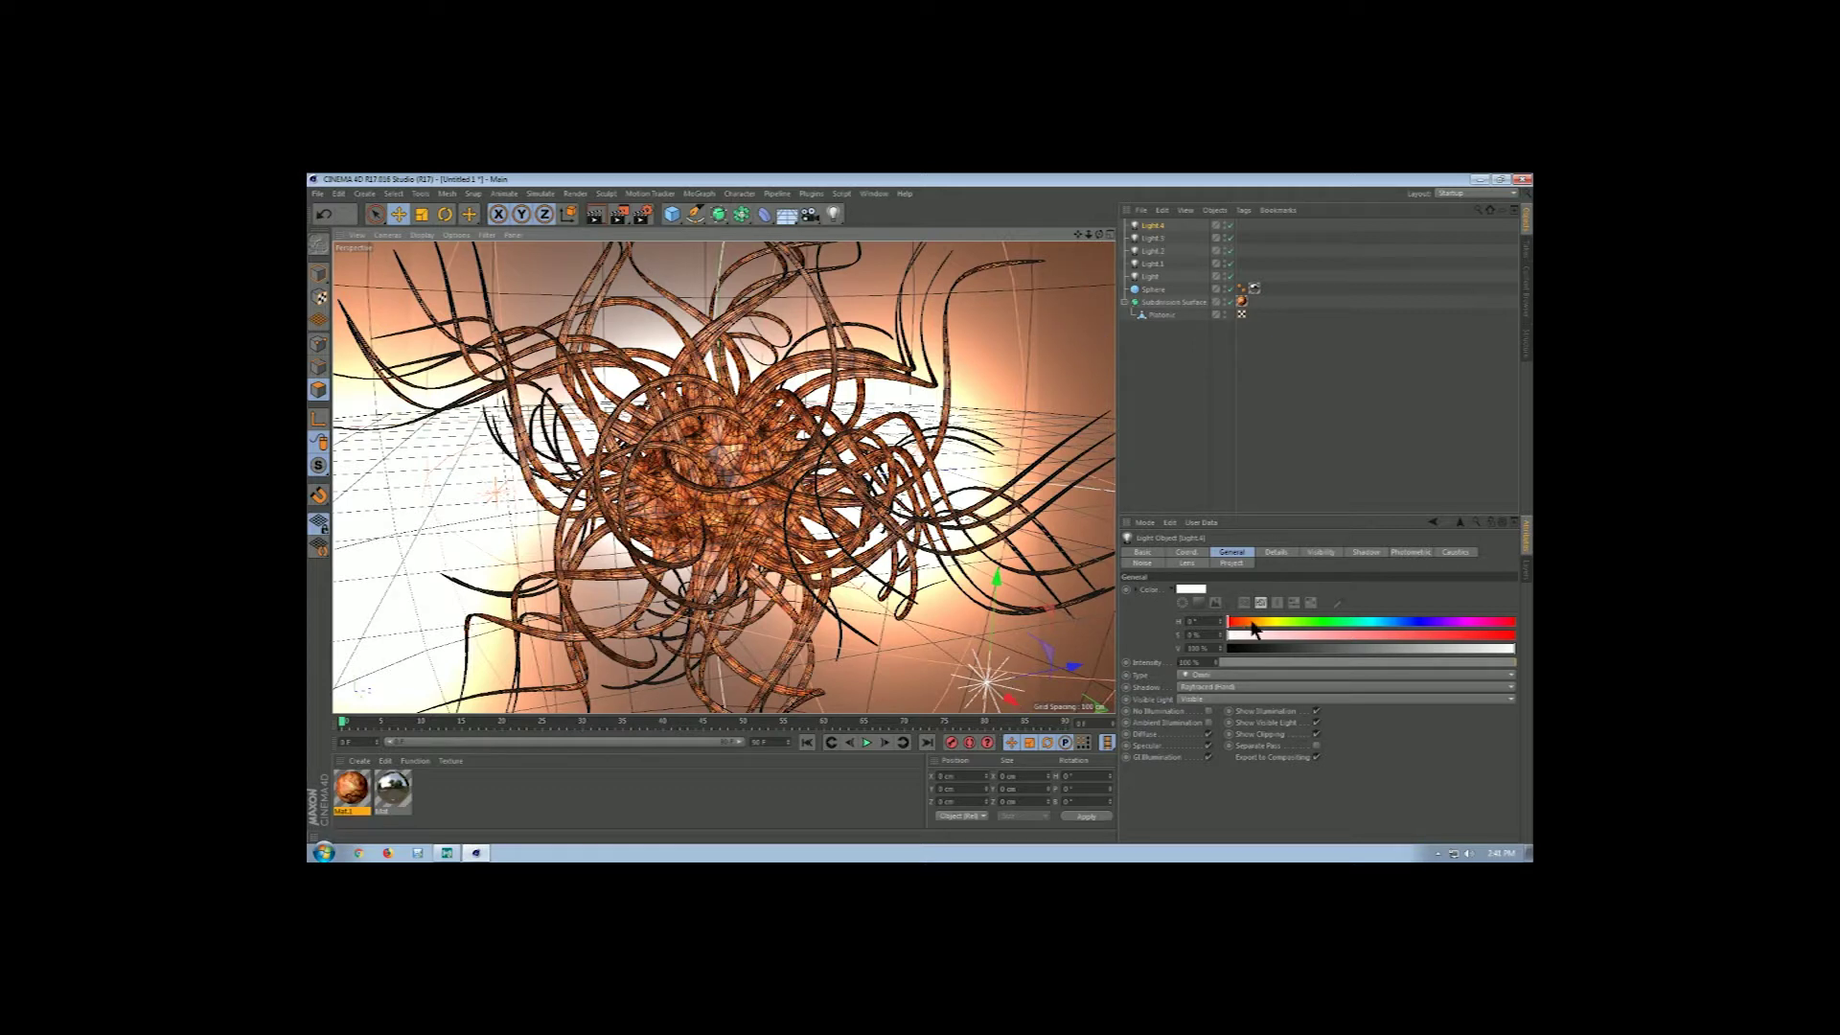
click(1400, 622)
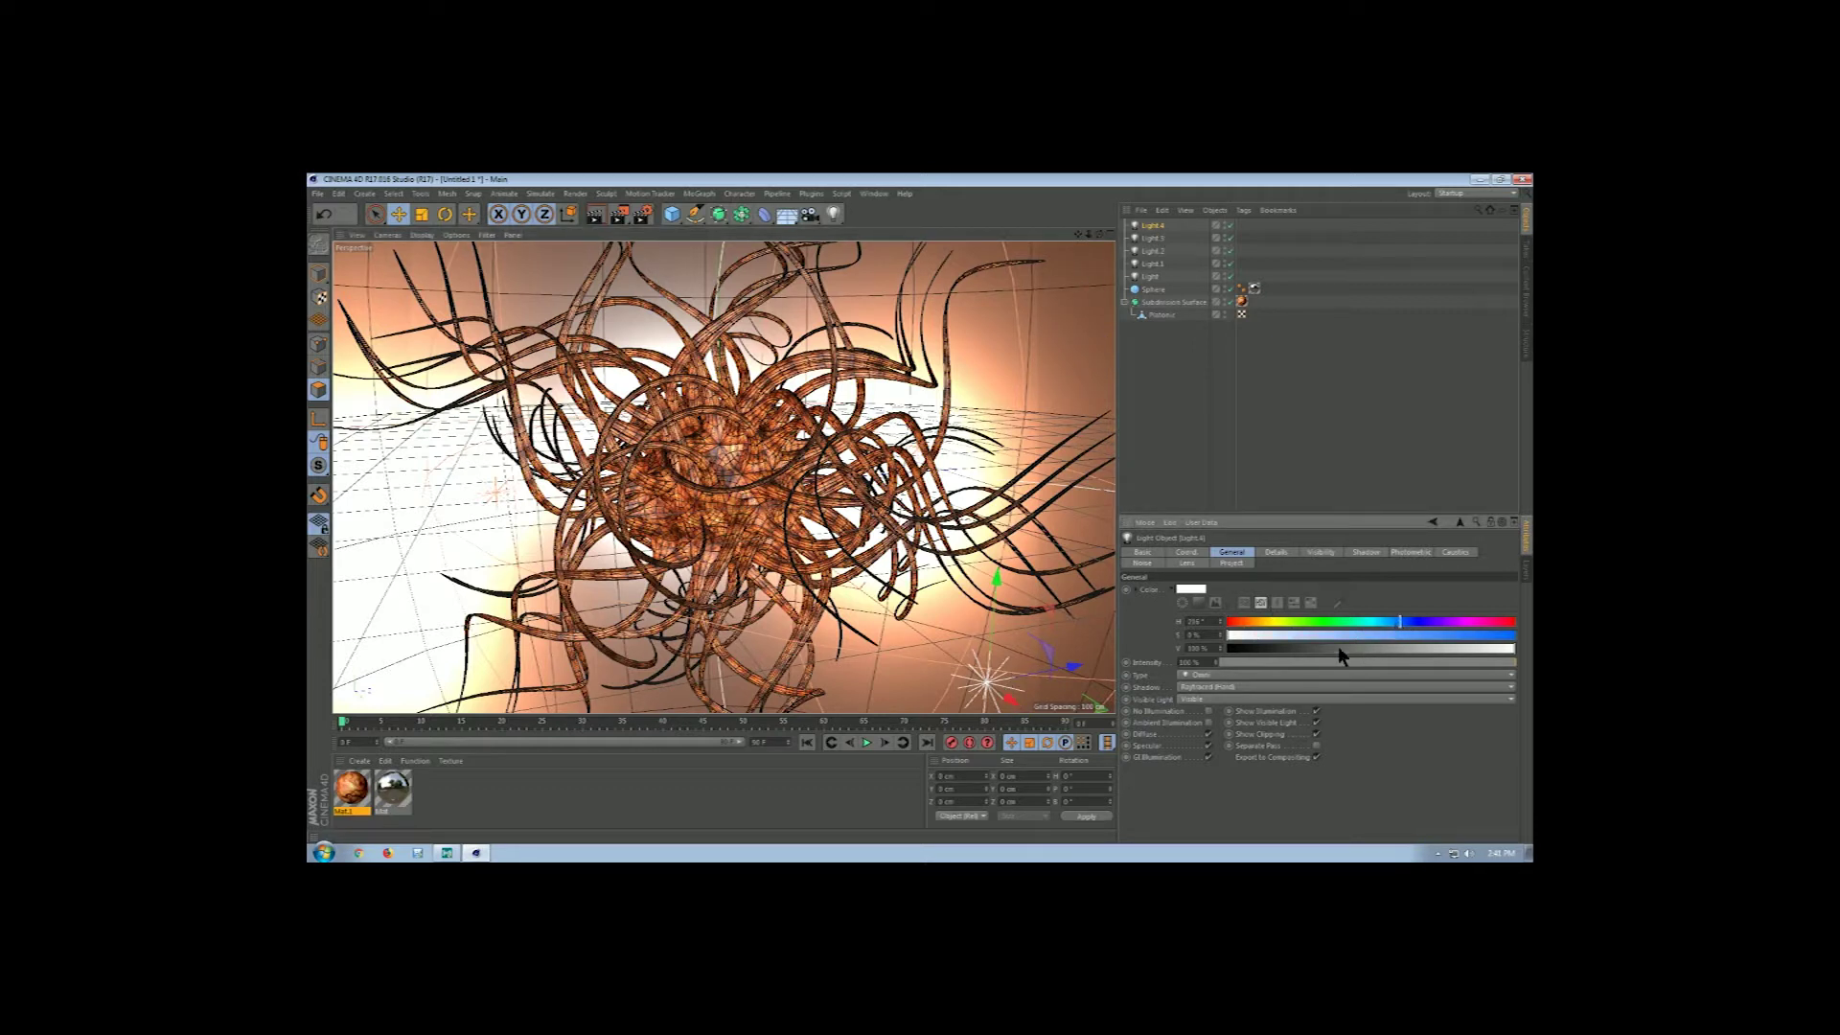
click(1300, 637)
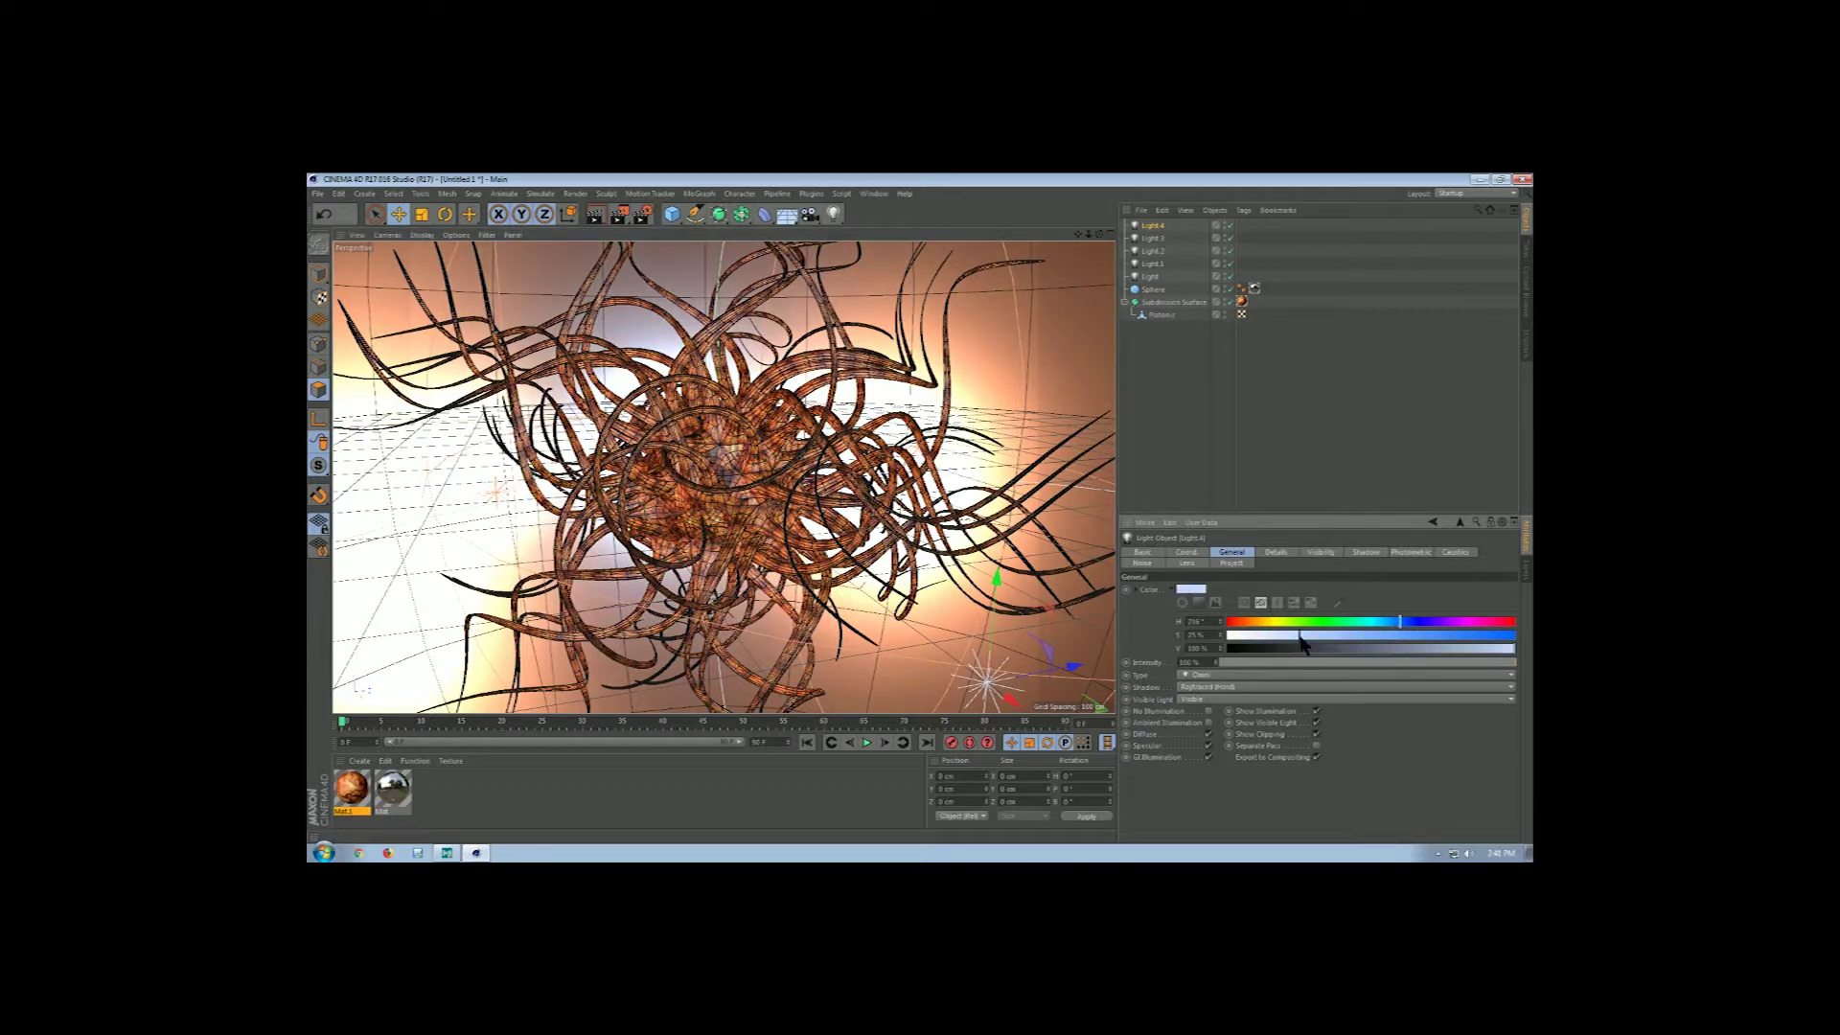
click(1360, 649)
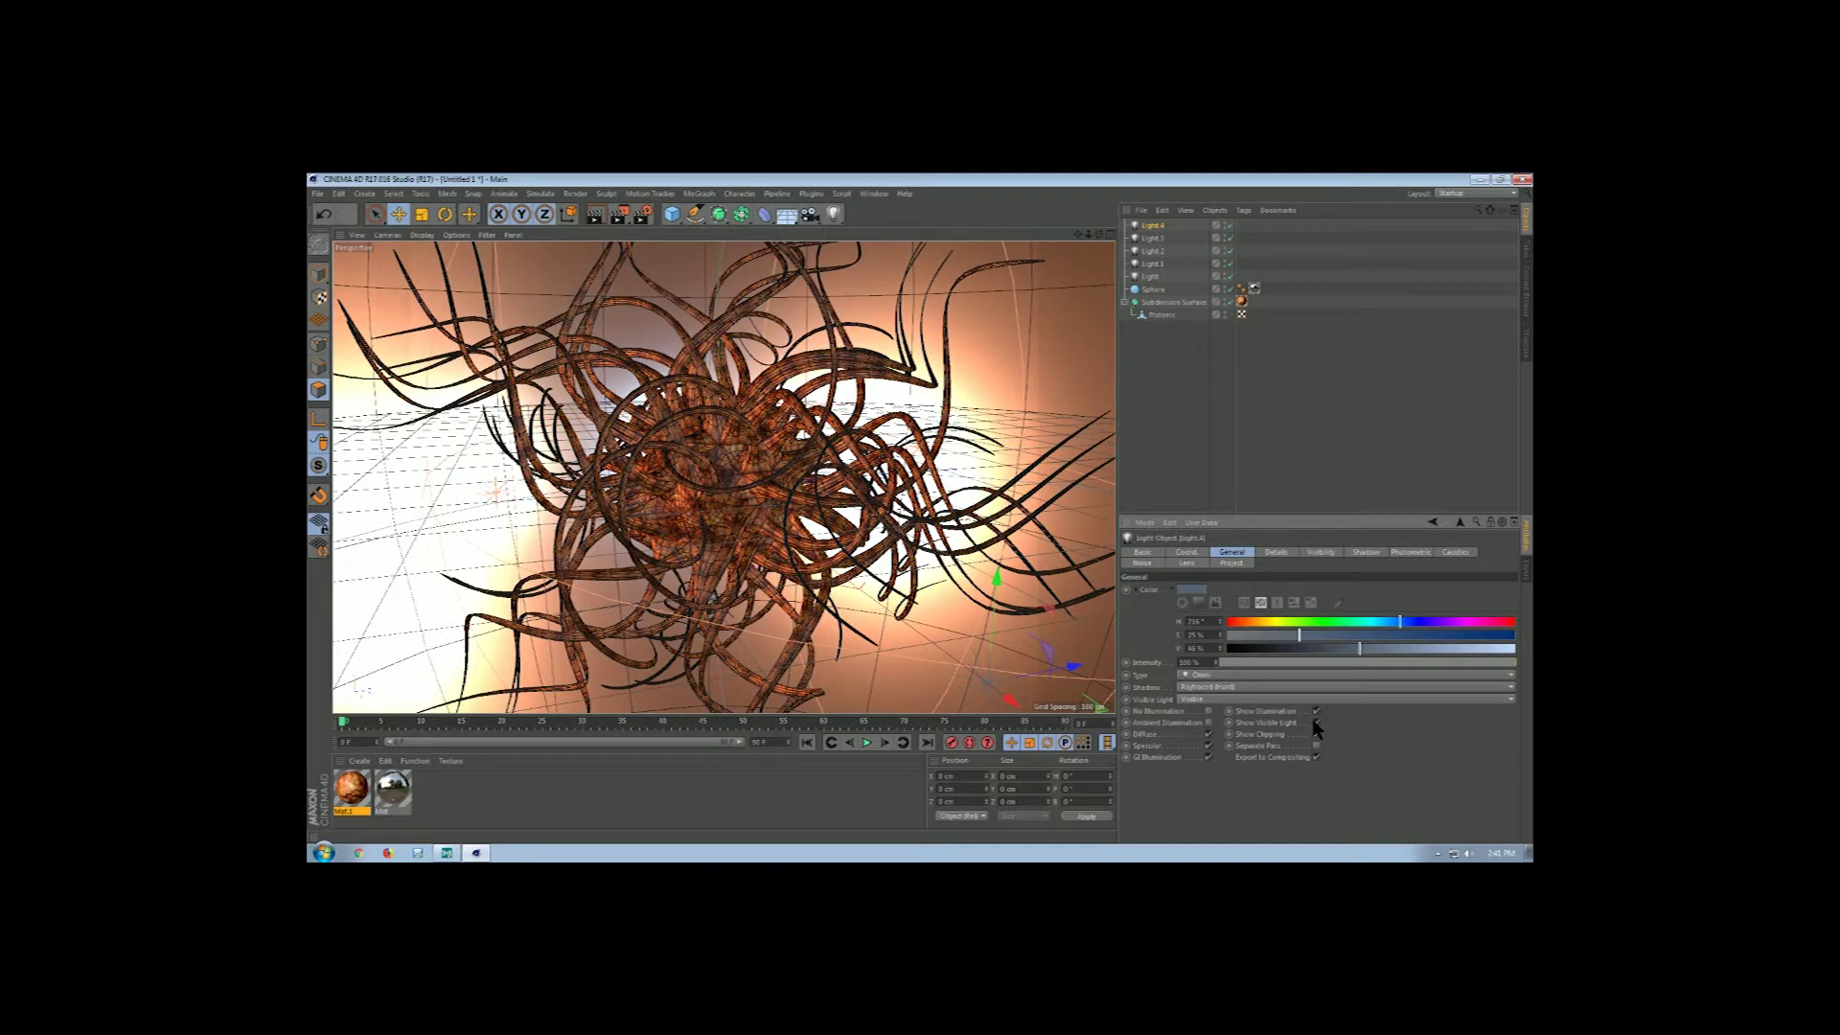
click(1227, 700)
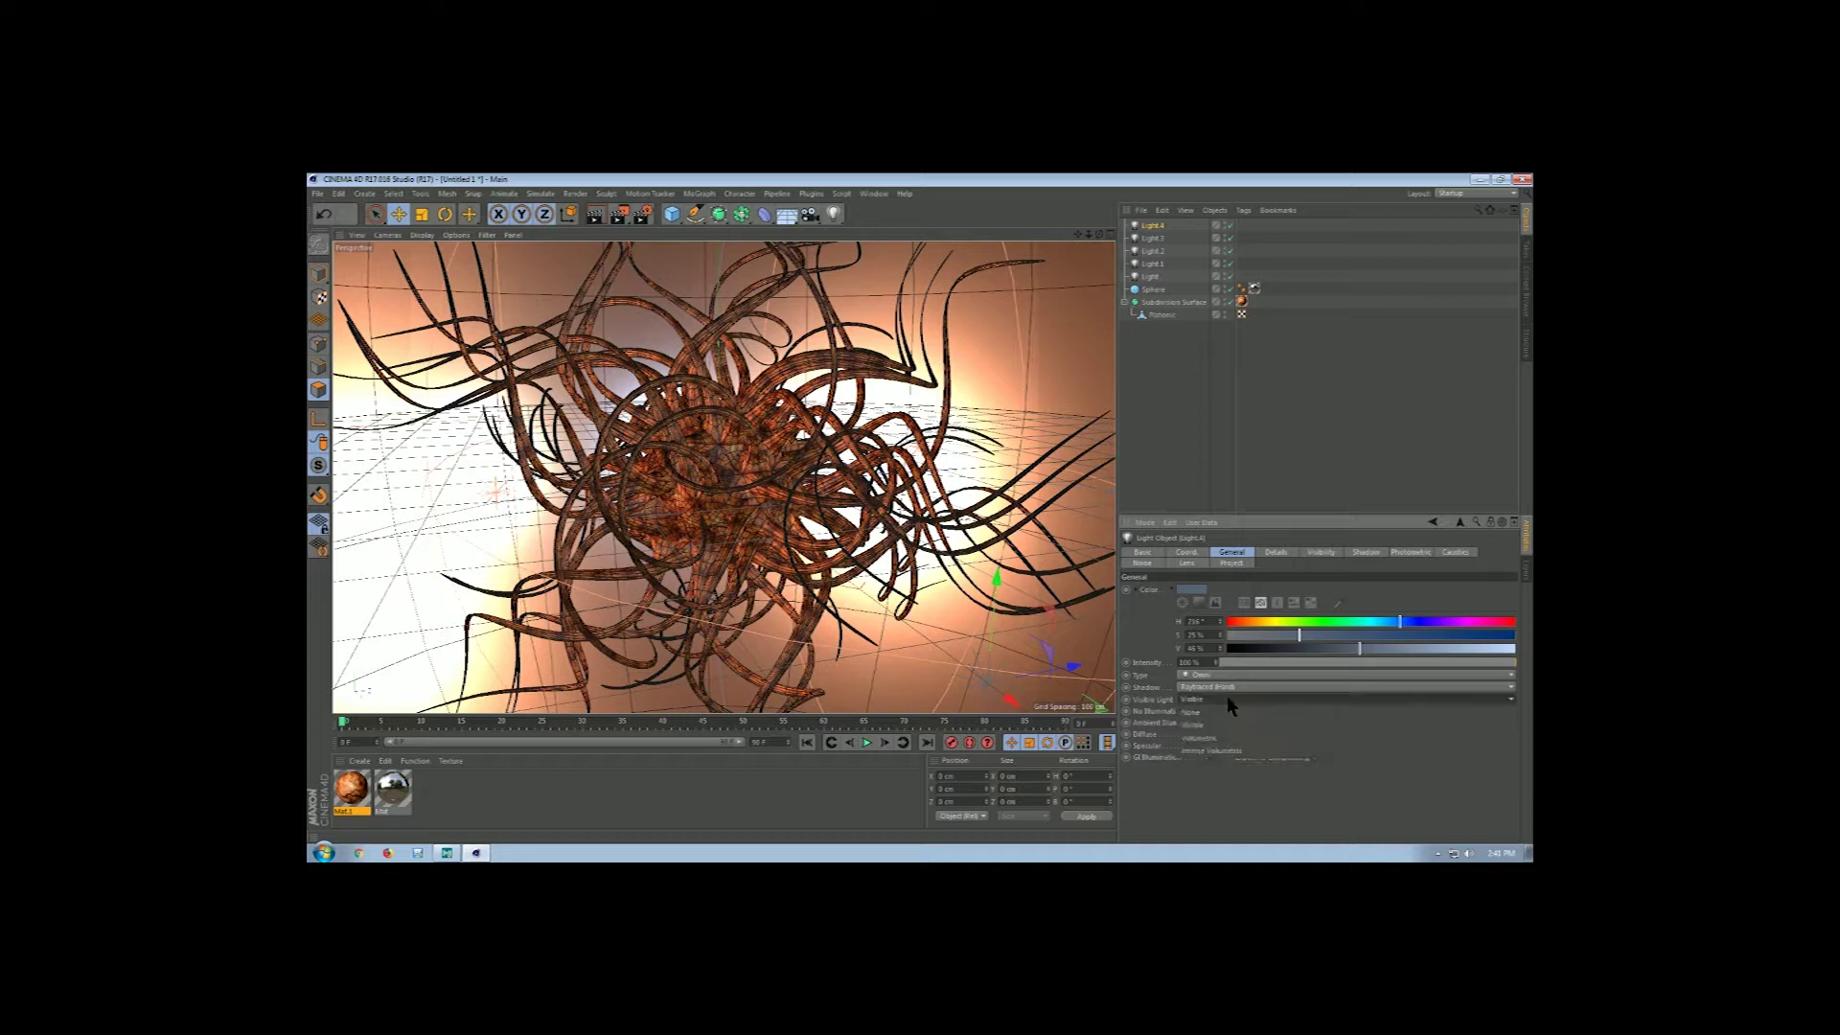
click(1216, 749)
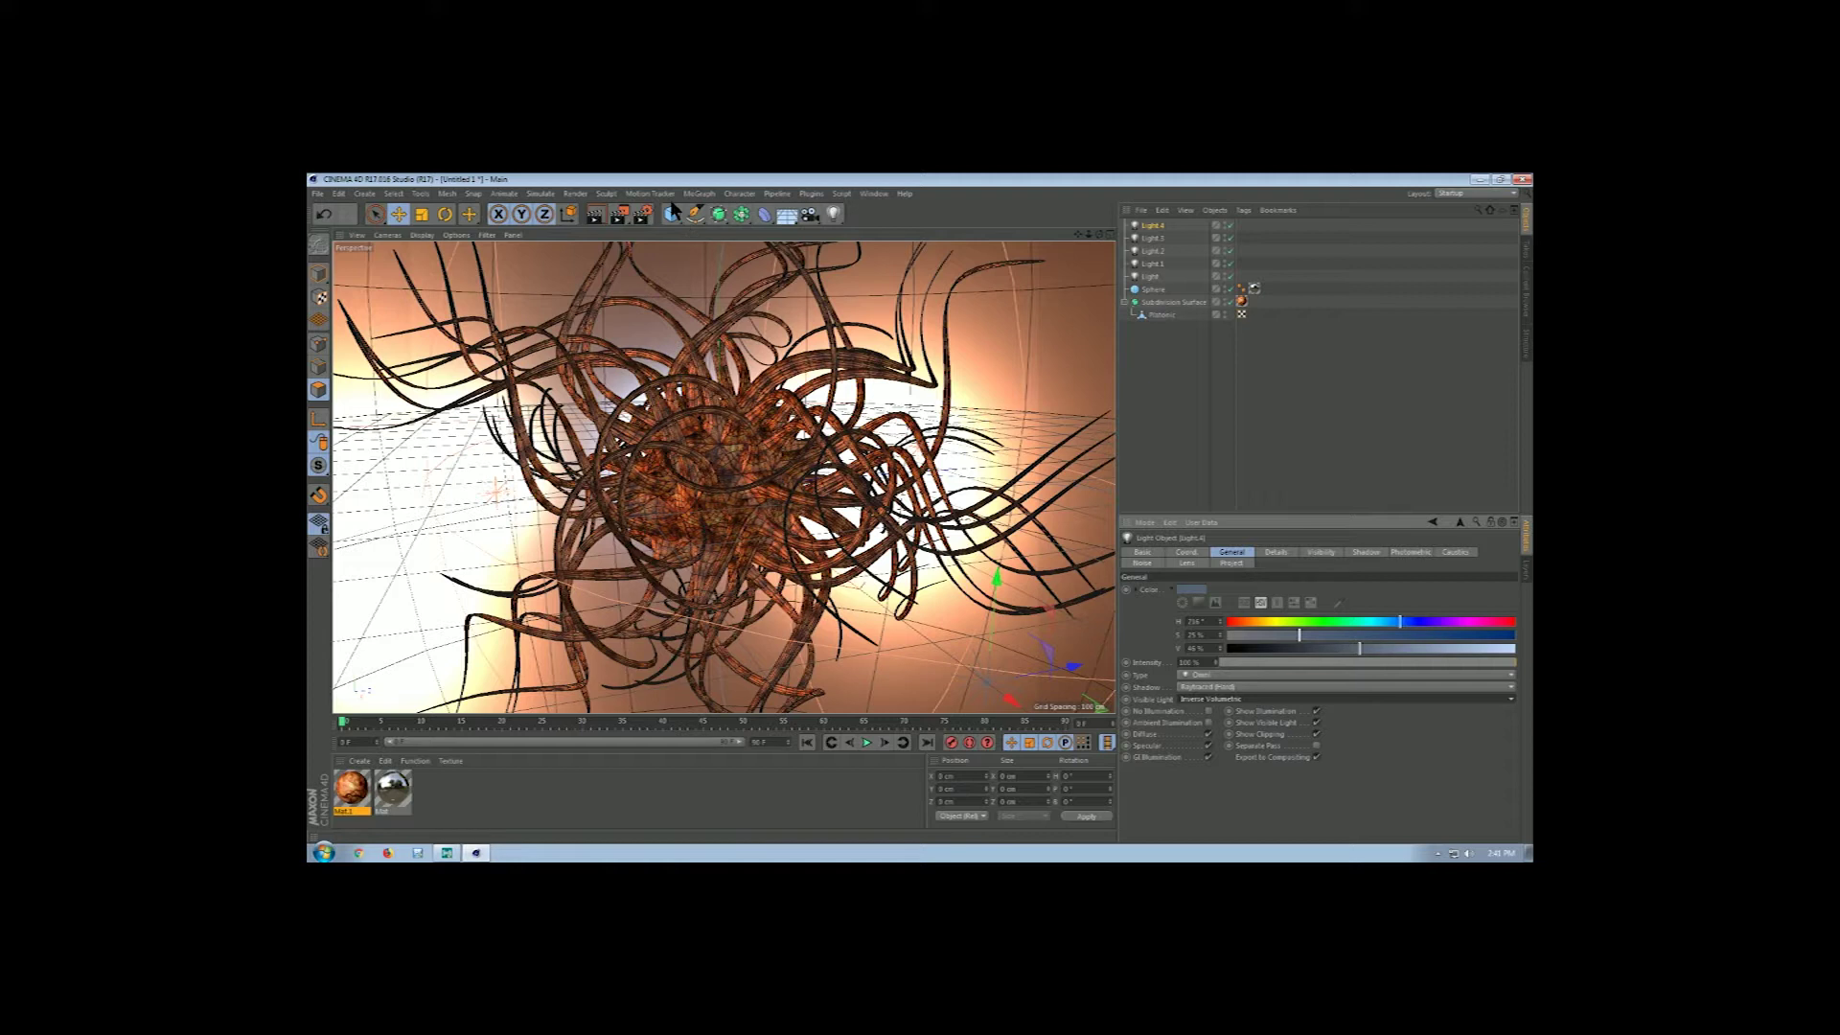
- Lower the intensity of all five lights to about 50%, rendering a preview of the view before and after the change
click(596, 216)
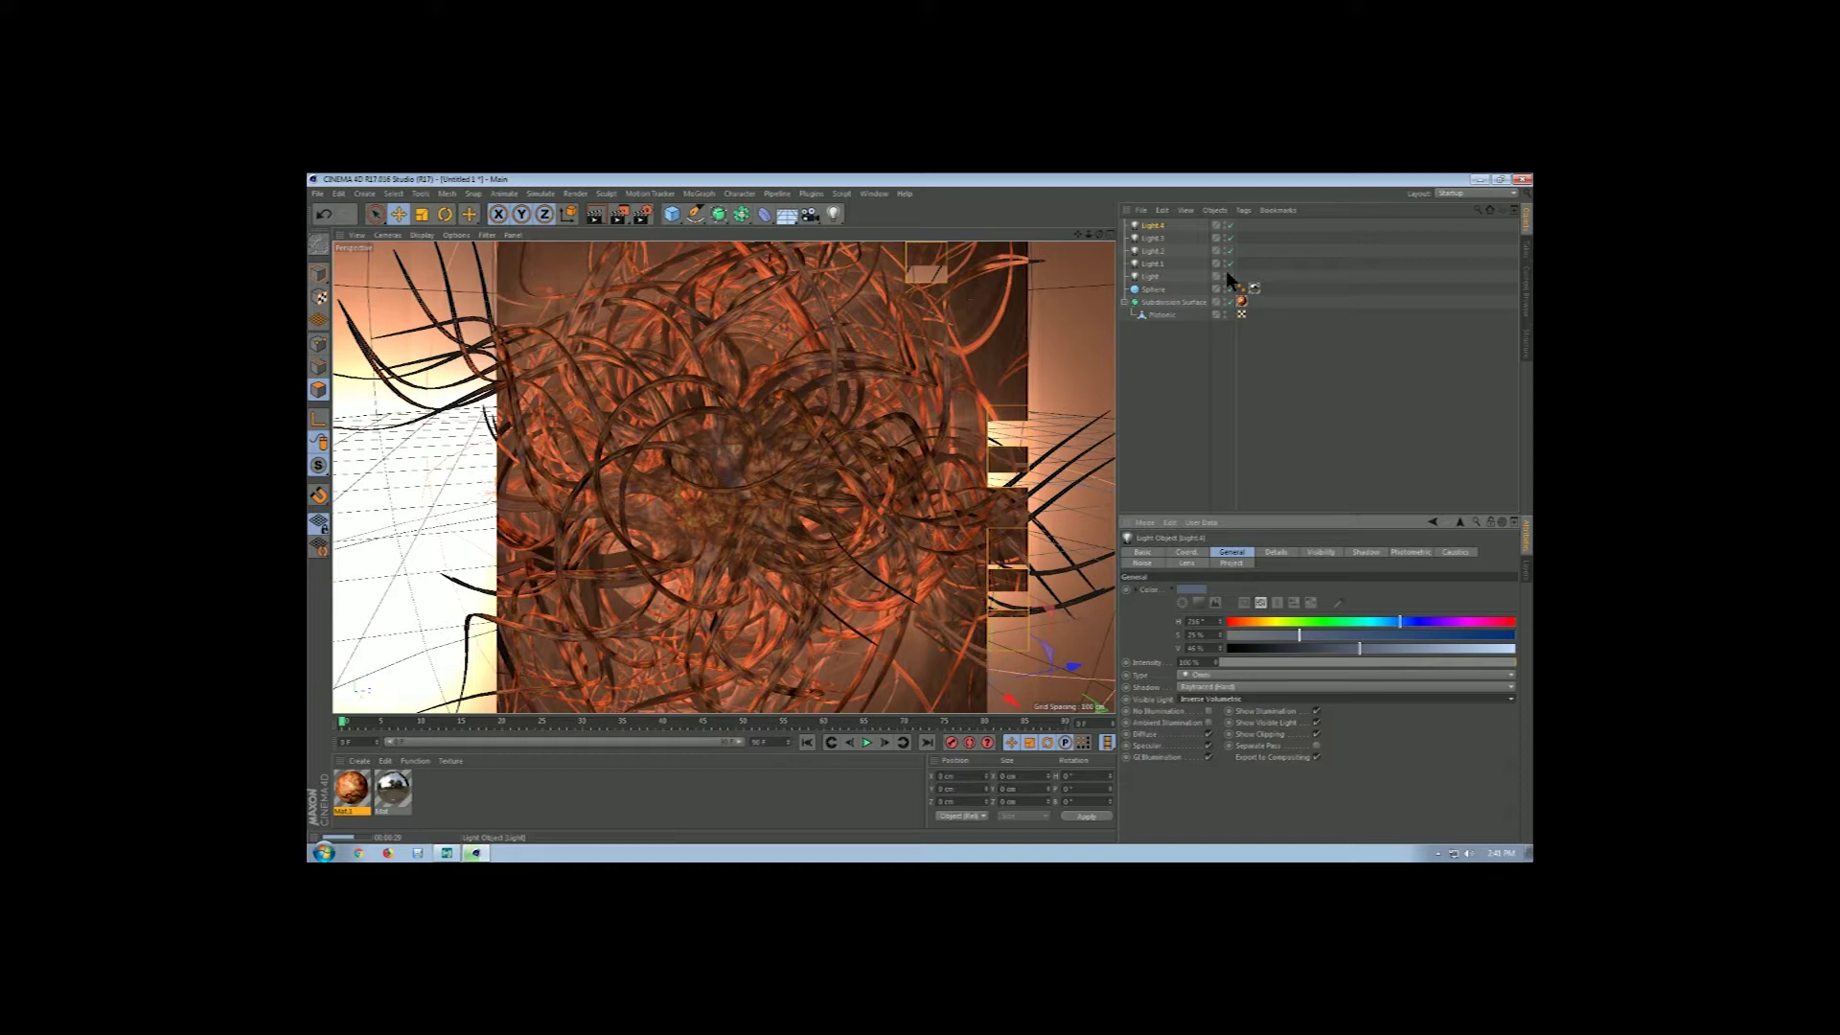
drag(1269, 226, 1126, 284)
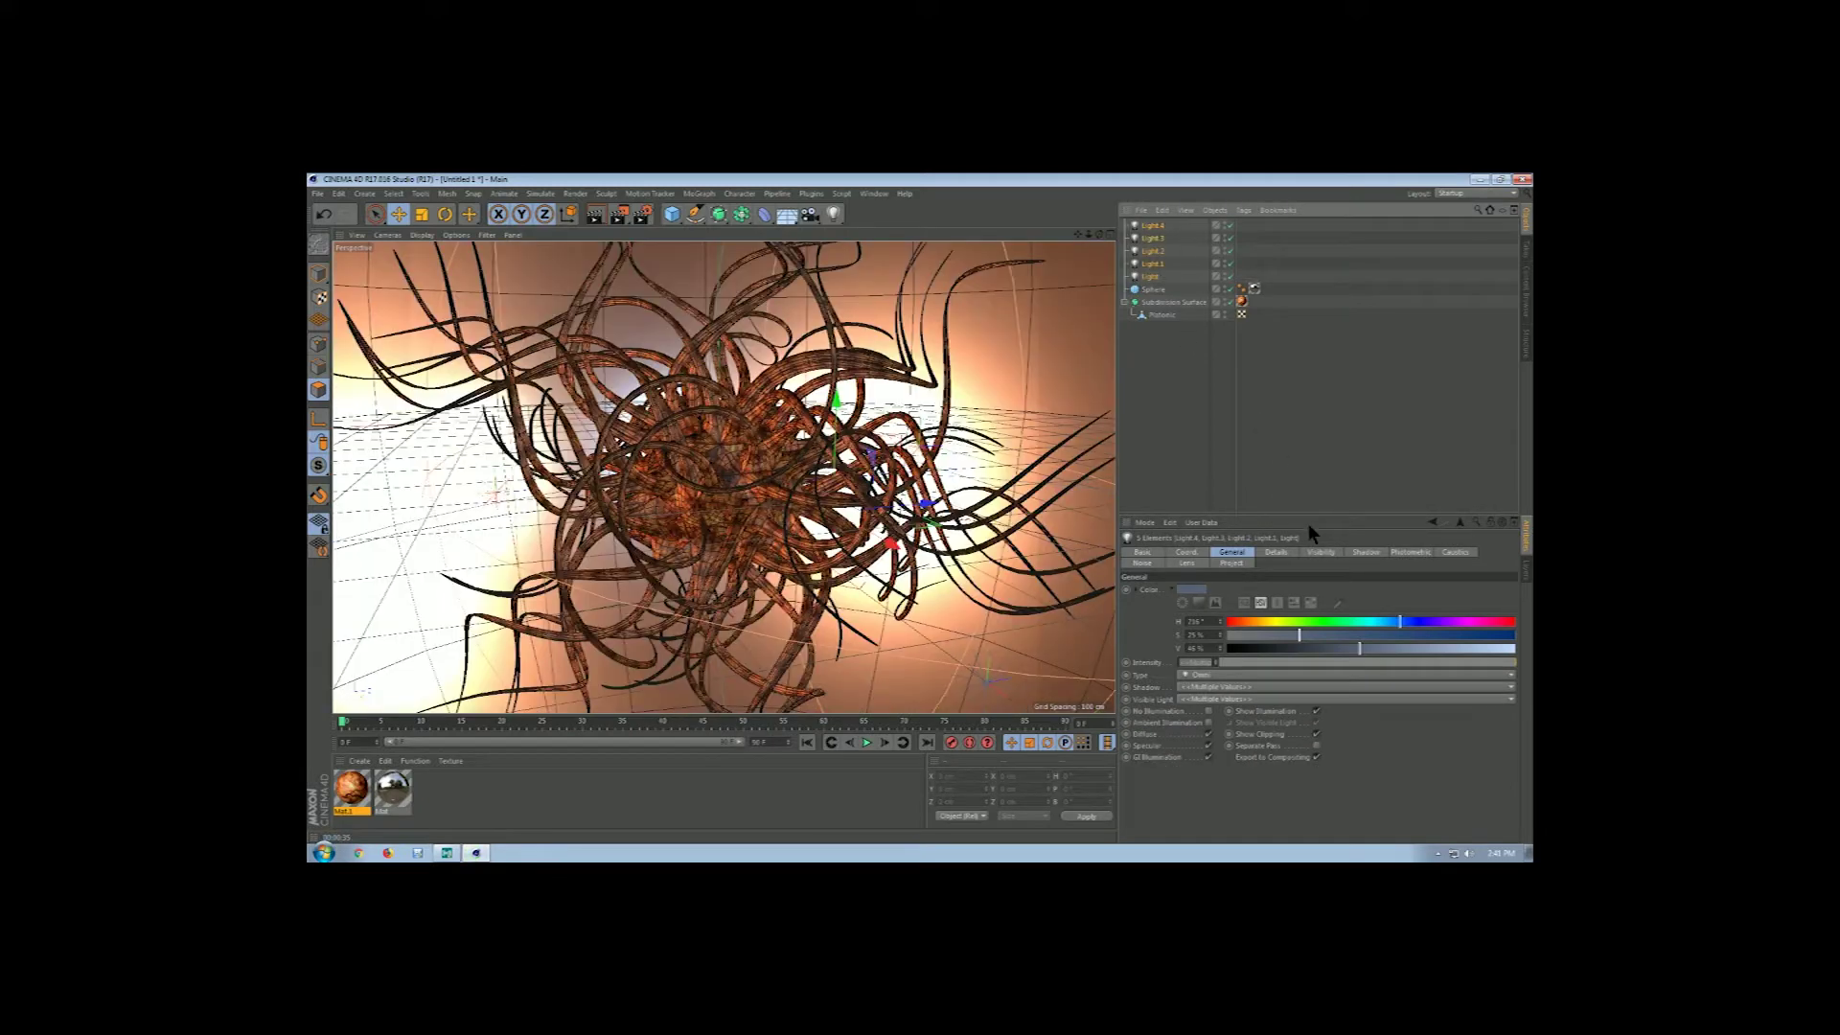
click(1369, 662)
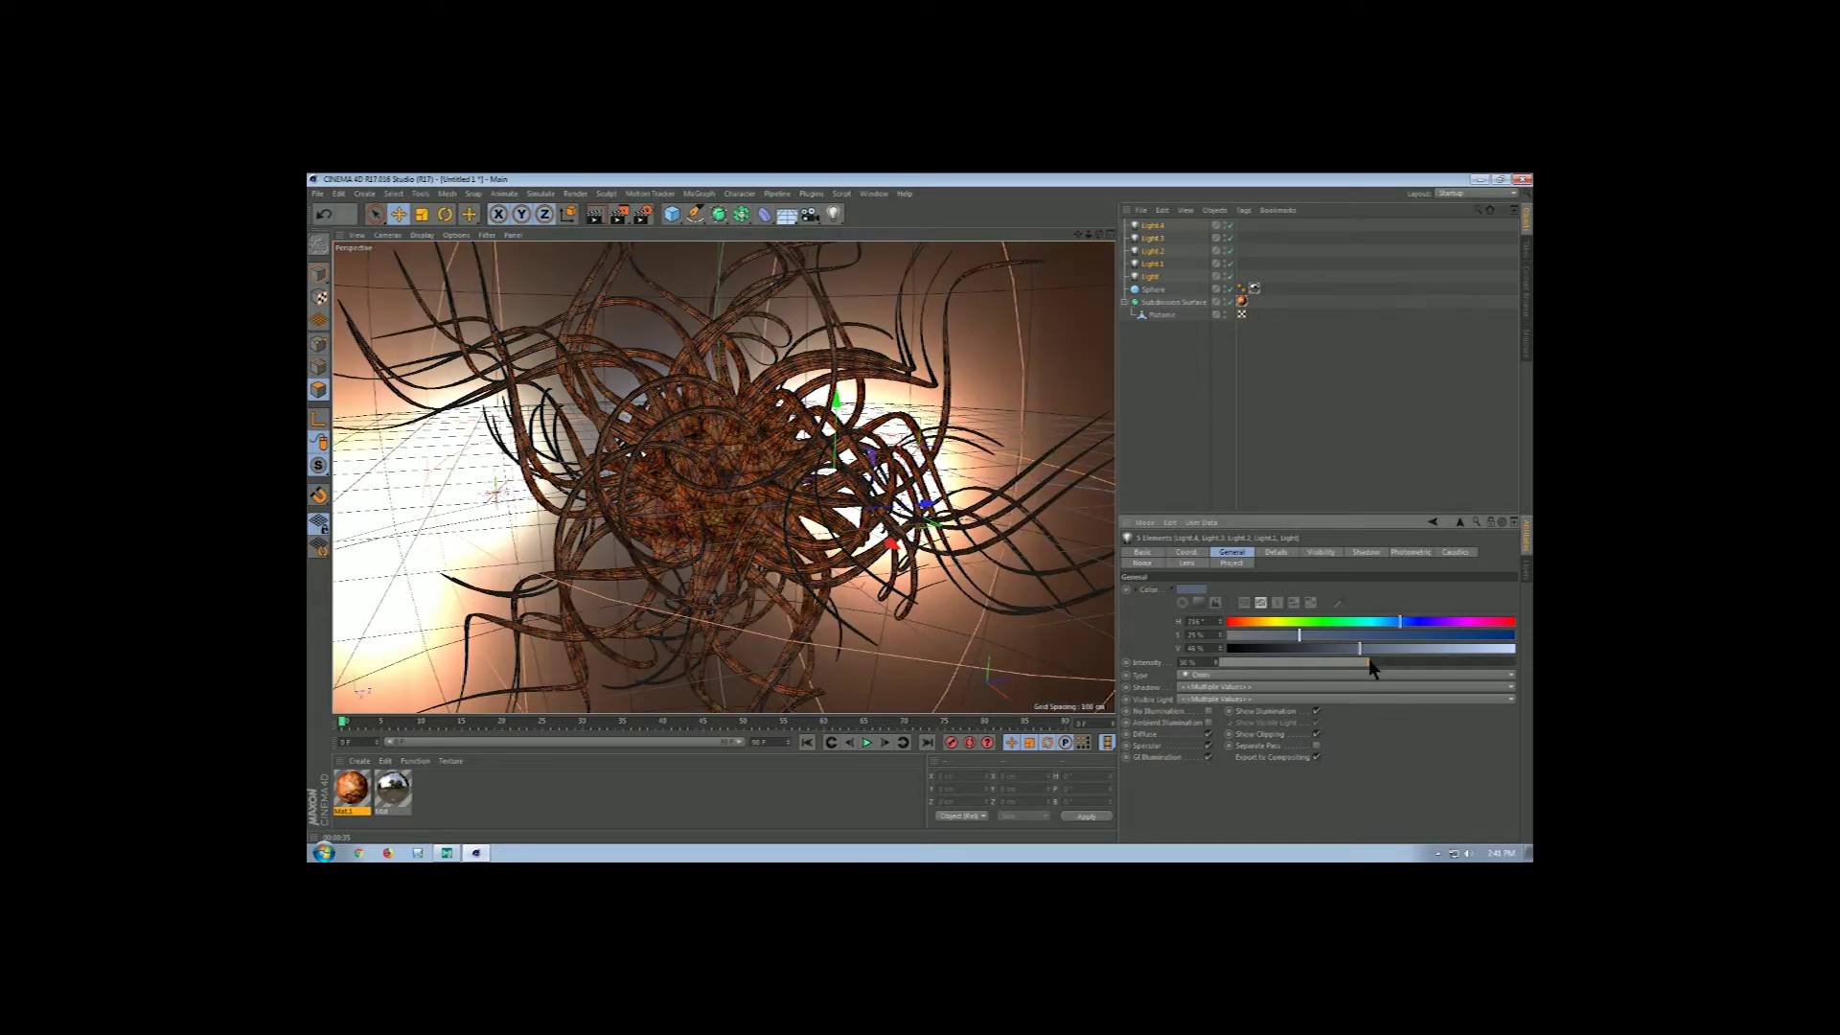
click(598, 216)
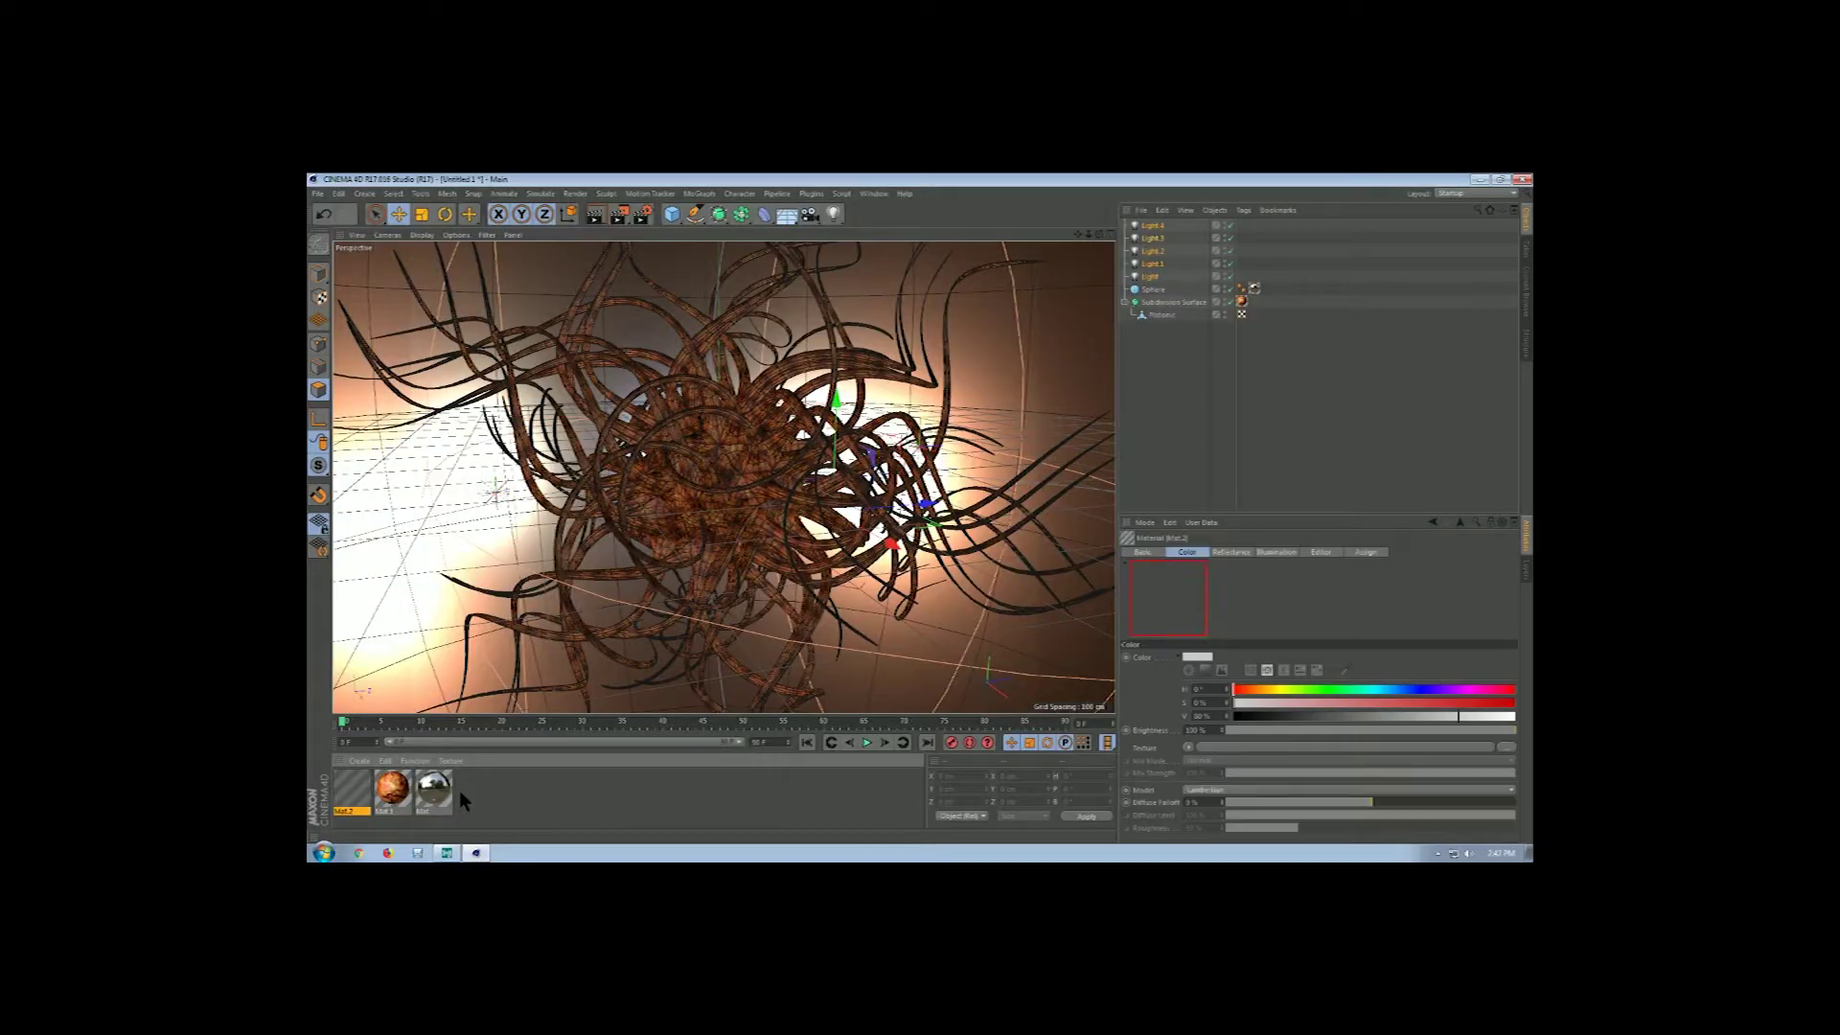
- Create a new material with a saturated blue color (hue about 210°, saturation 100%, value 80%)
double_click(458, 790)
double_click(350, 787)
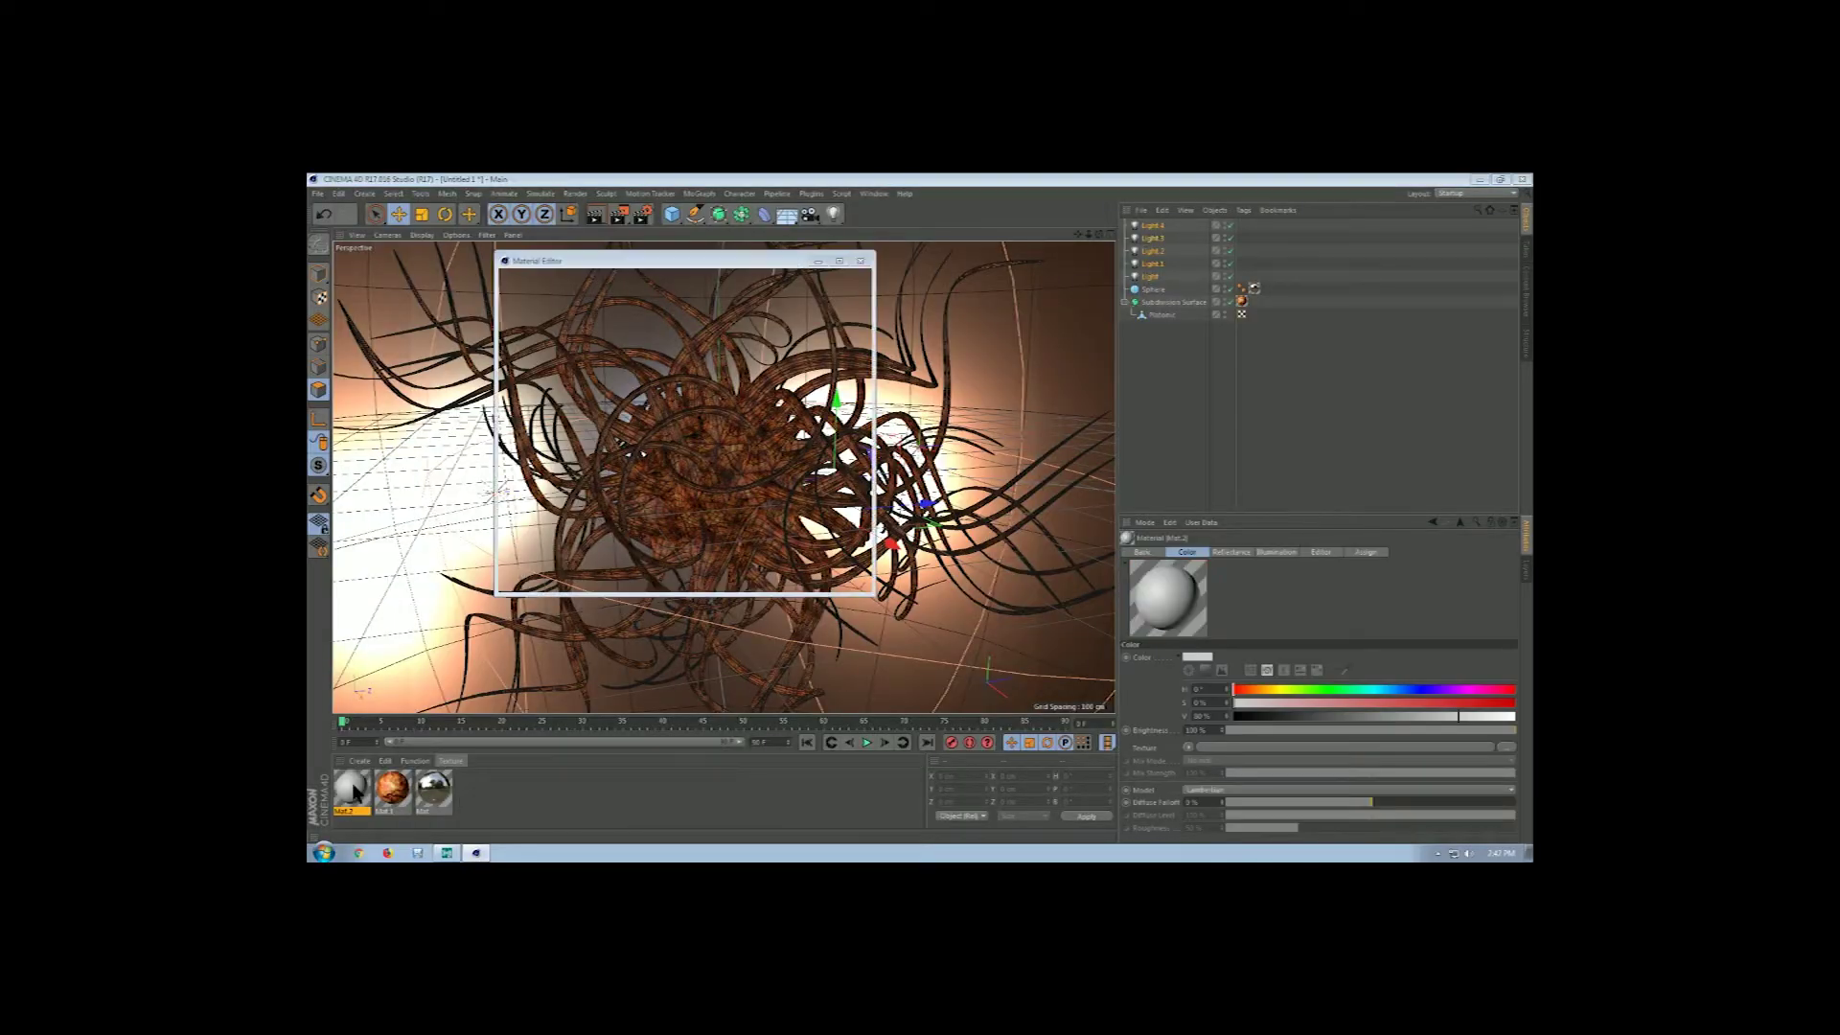
click(520, 474)
click(535, 393)
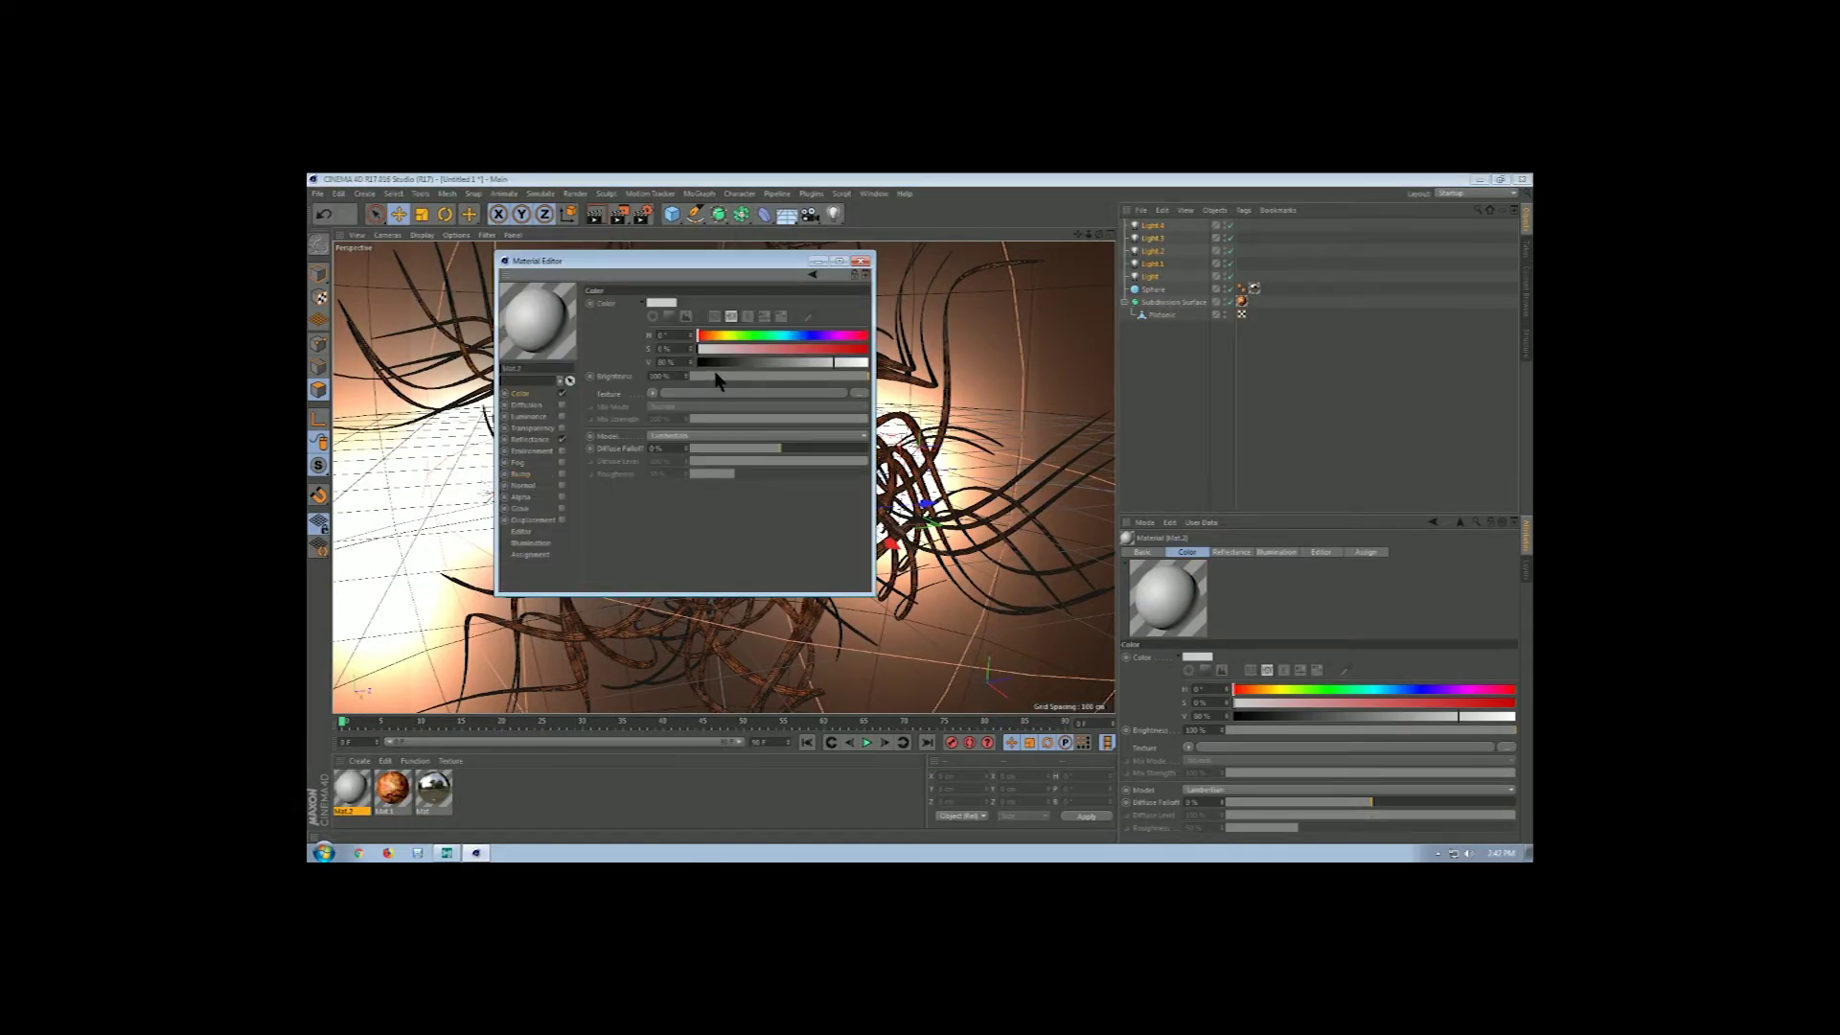
drag(753, 343, 867, 349)
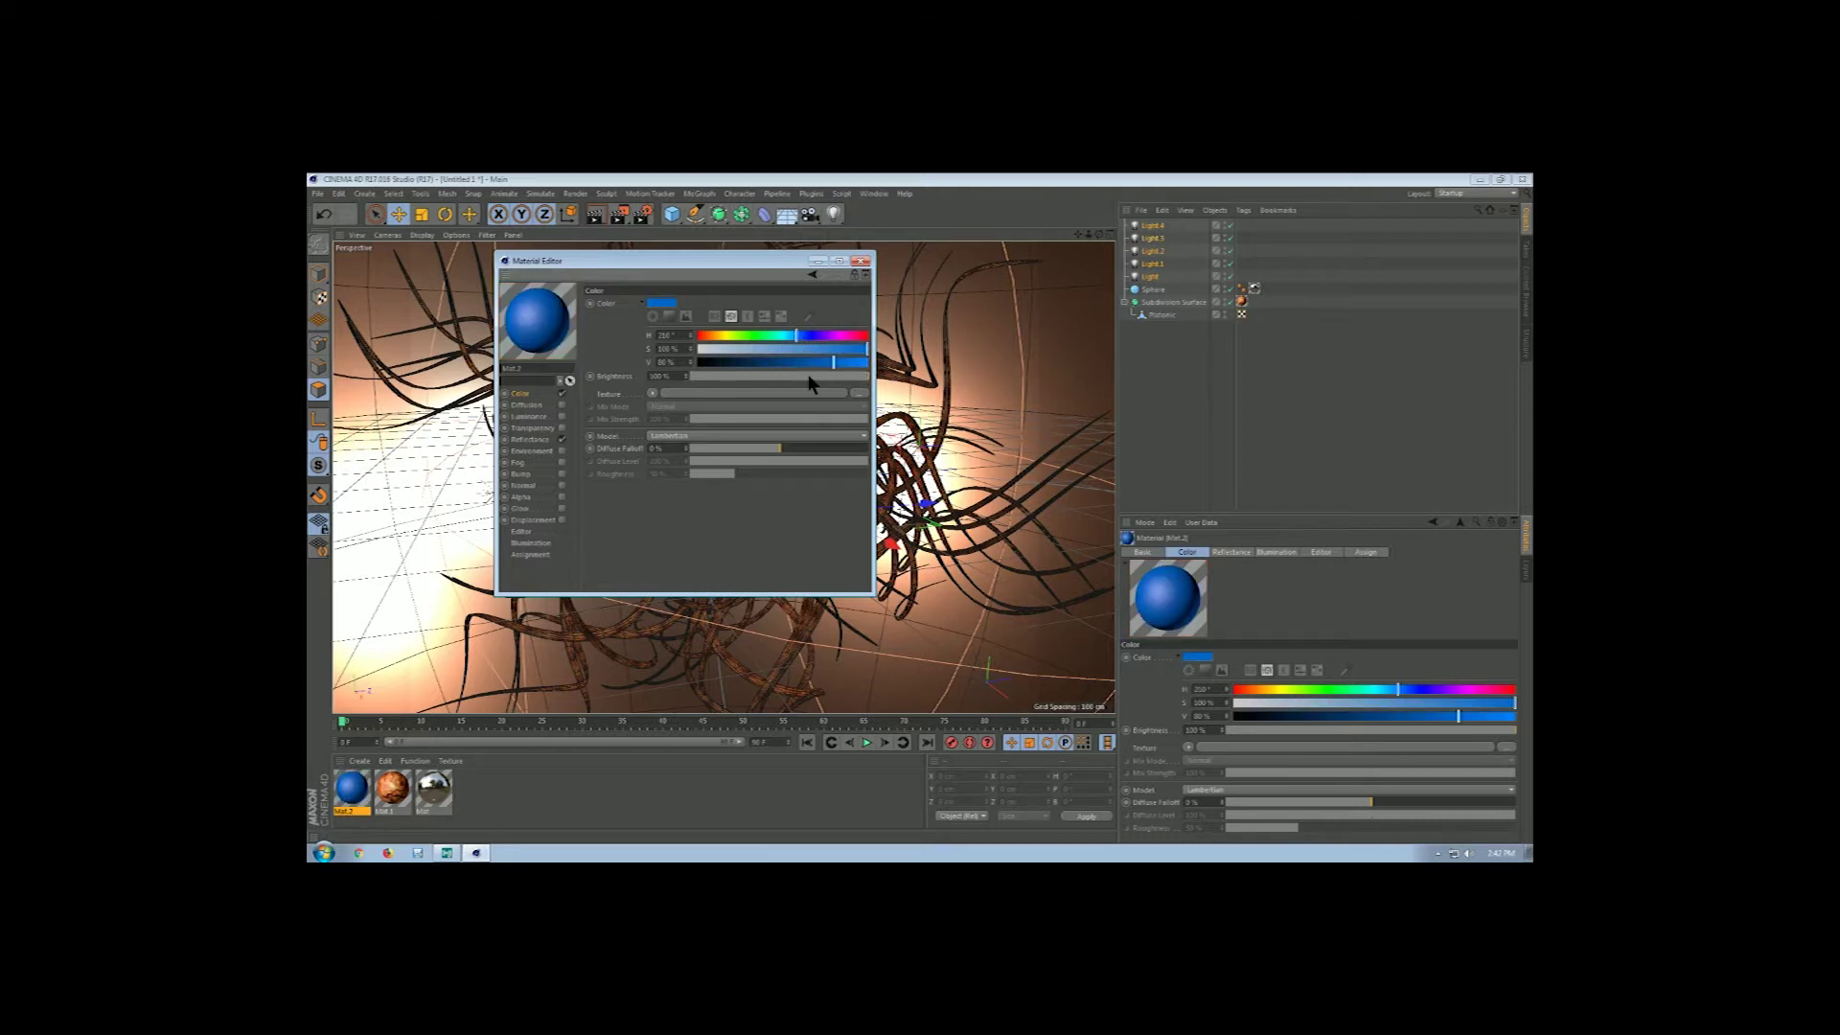
- Set the blue material's Default Specular reflectance to GGX with roughness about 4% and reflection strength about 78%
click(533, 439)
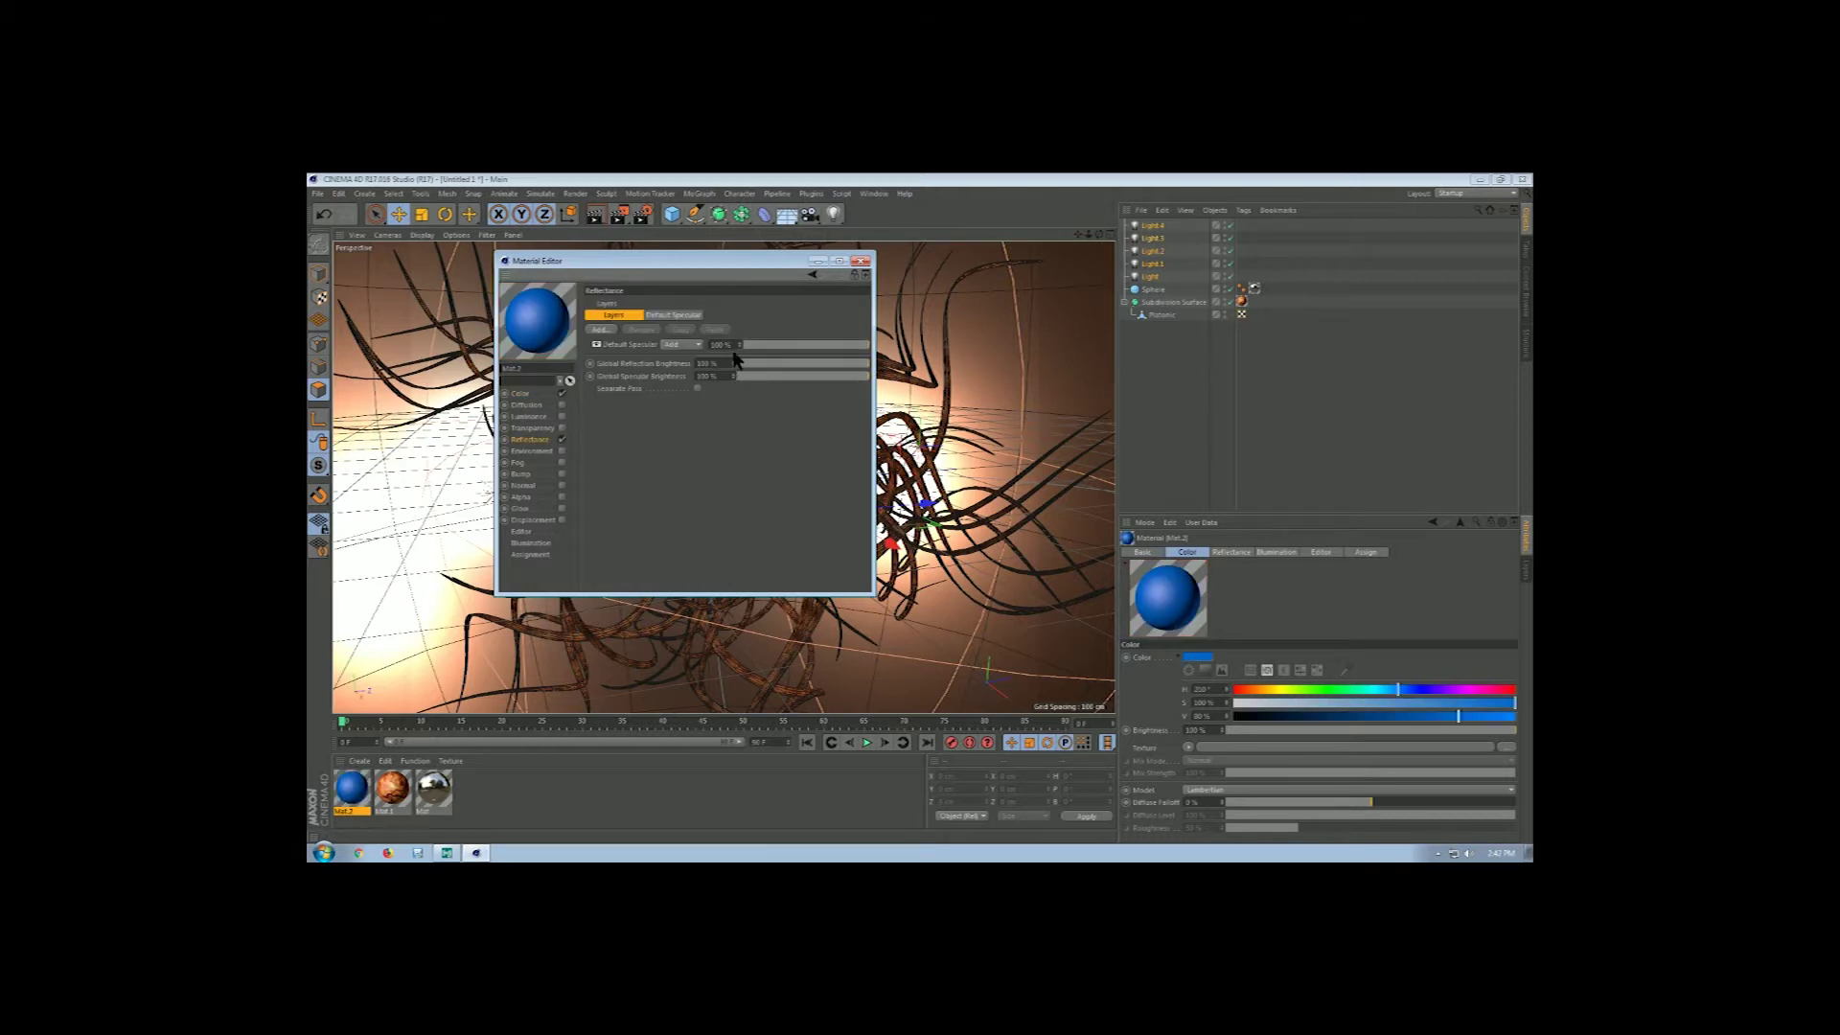
click(686, 314)
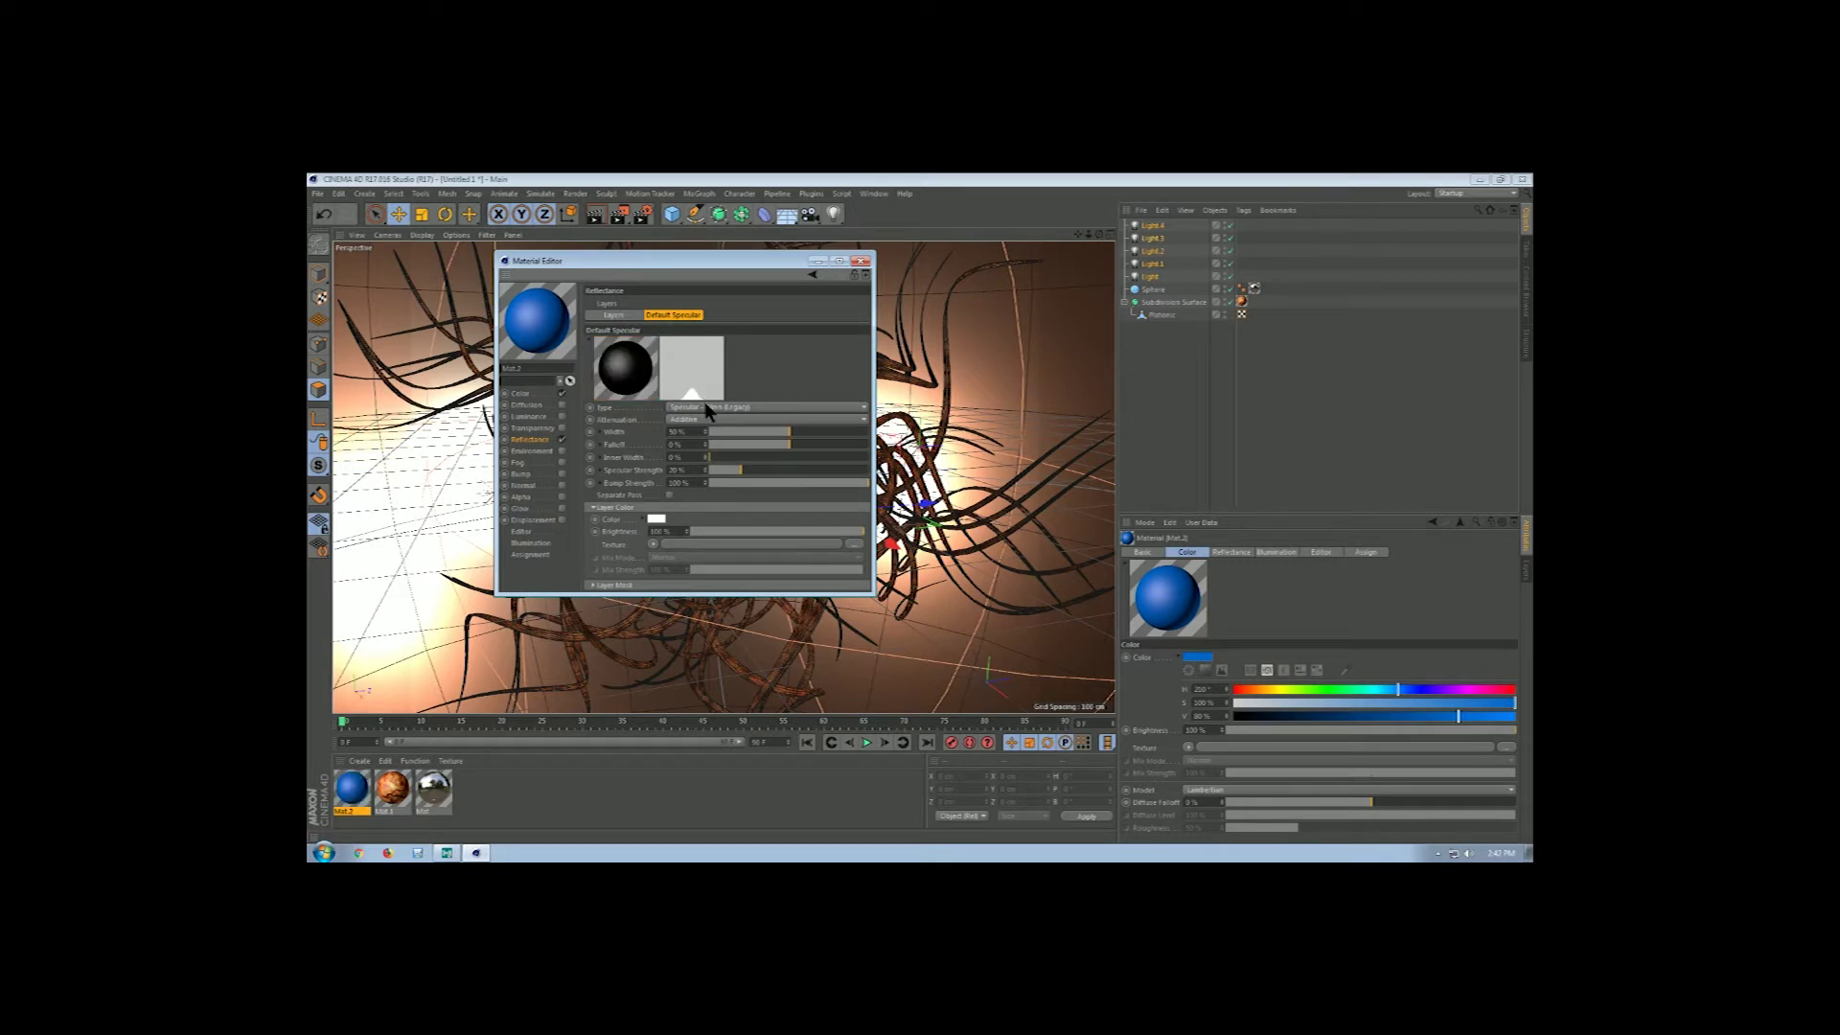
click(705, 403)
click(714, 430)
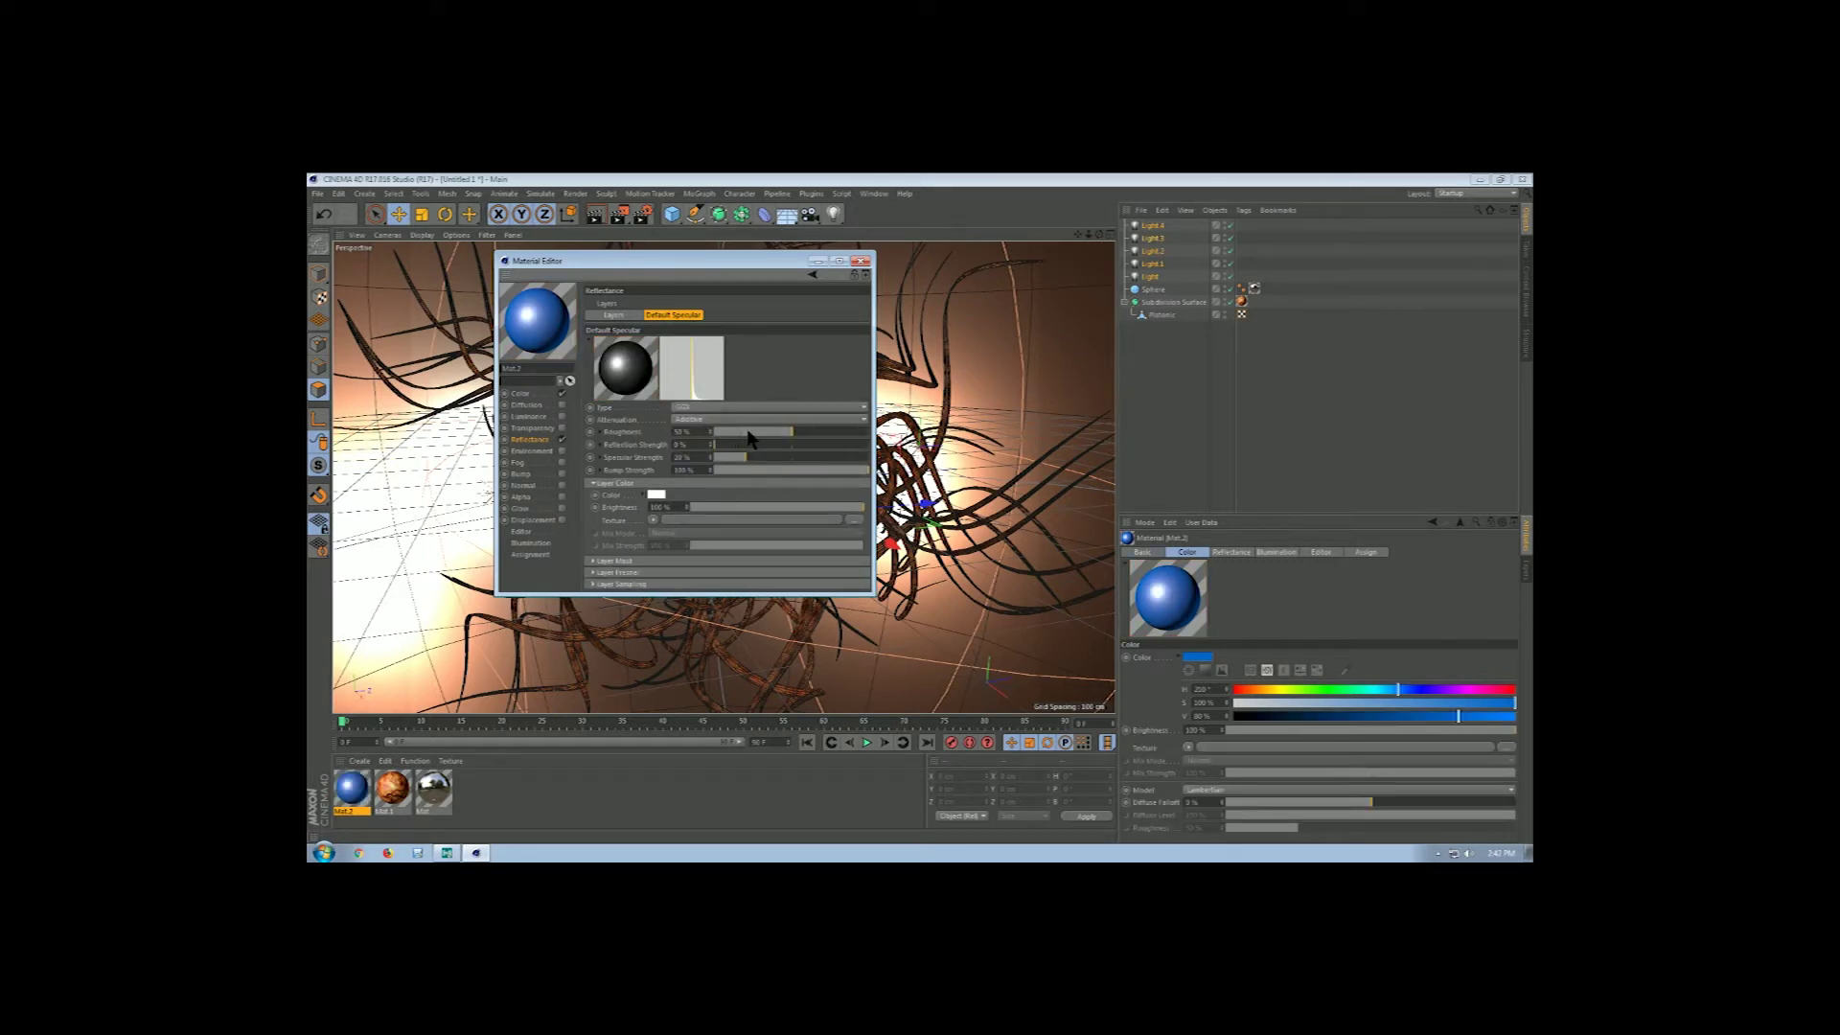
click(748, 433)
drag(797, 447, 836, 443)
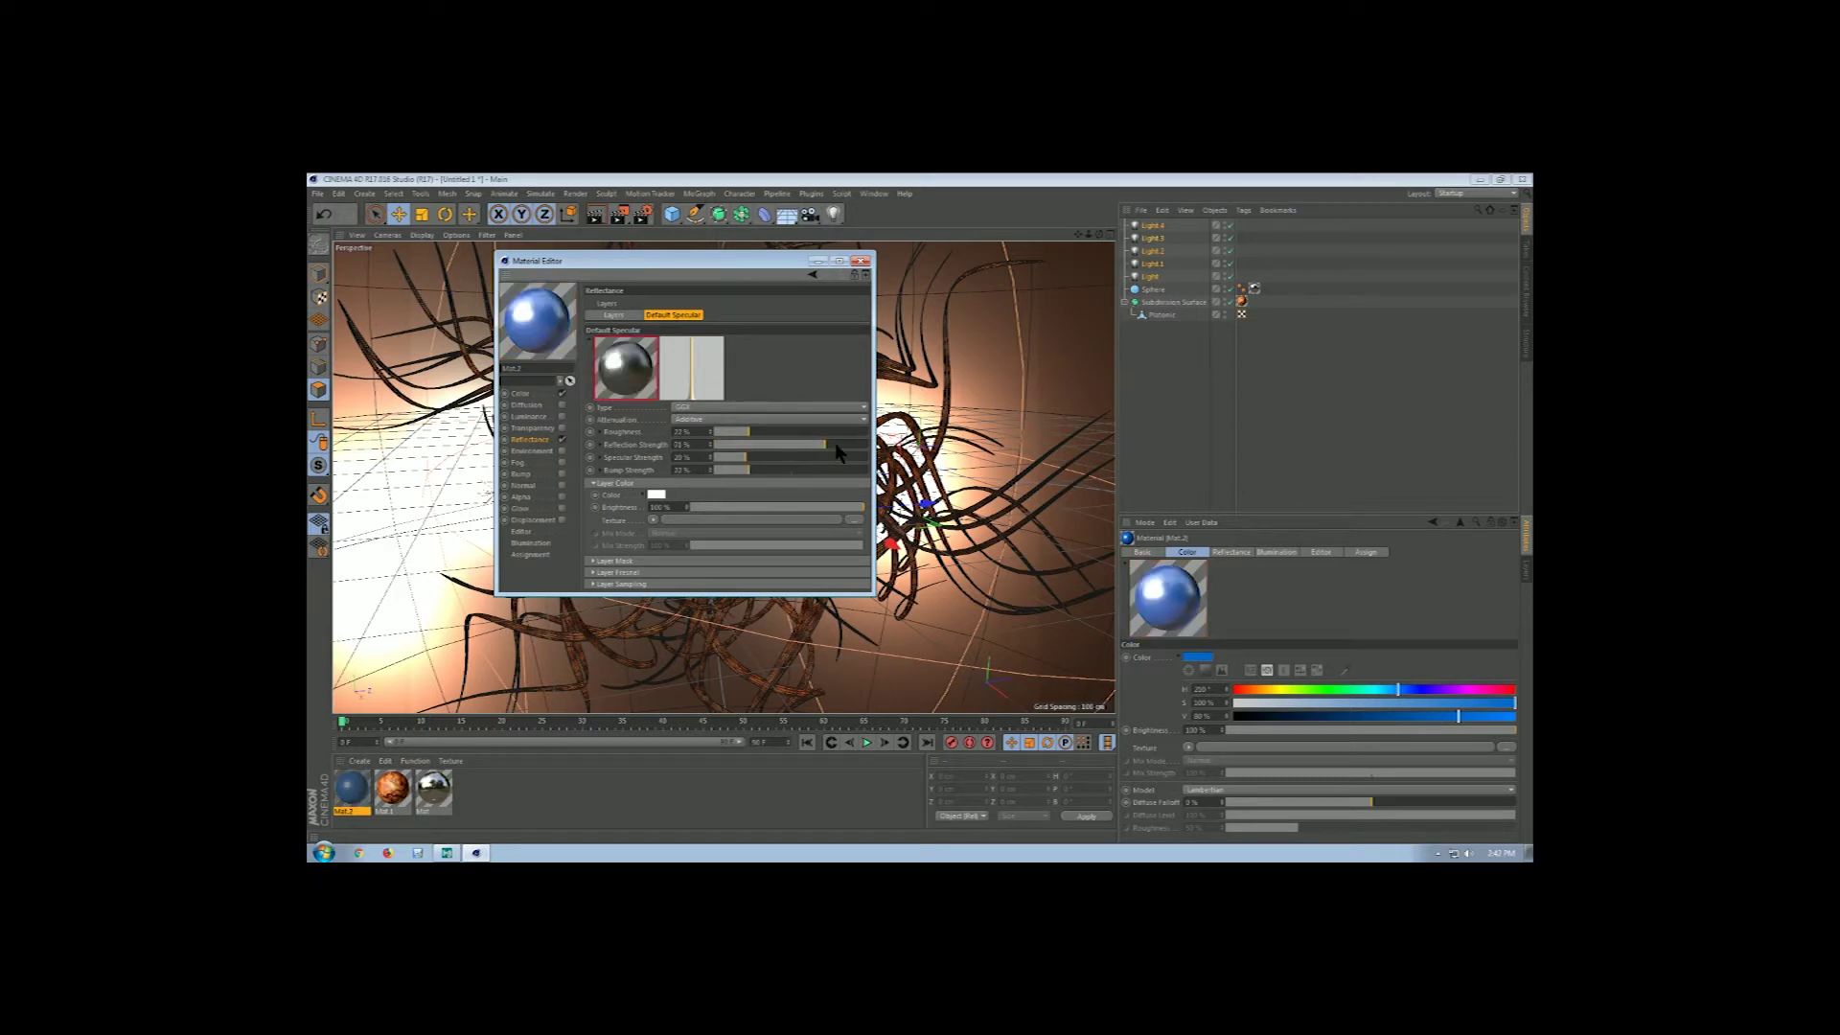
click(721, 431)
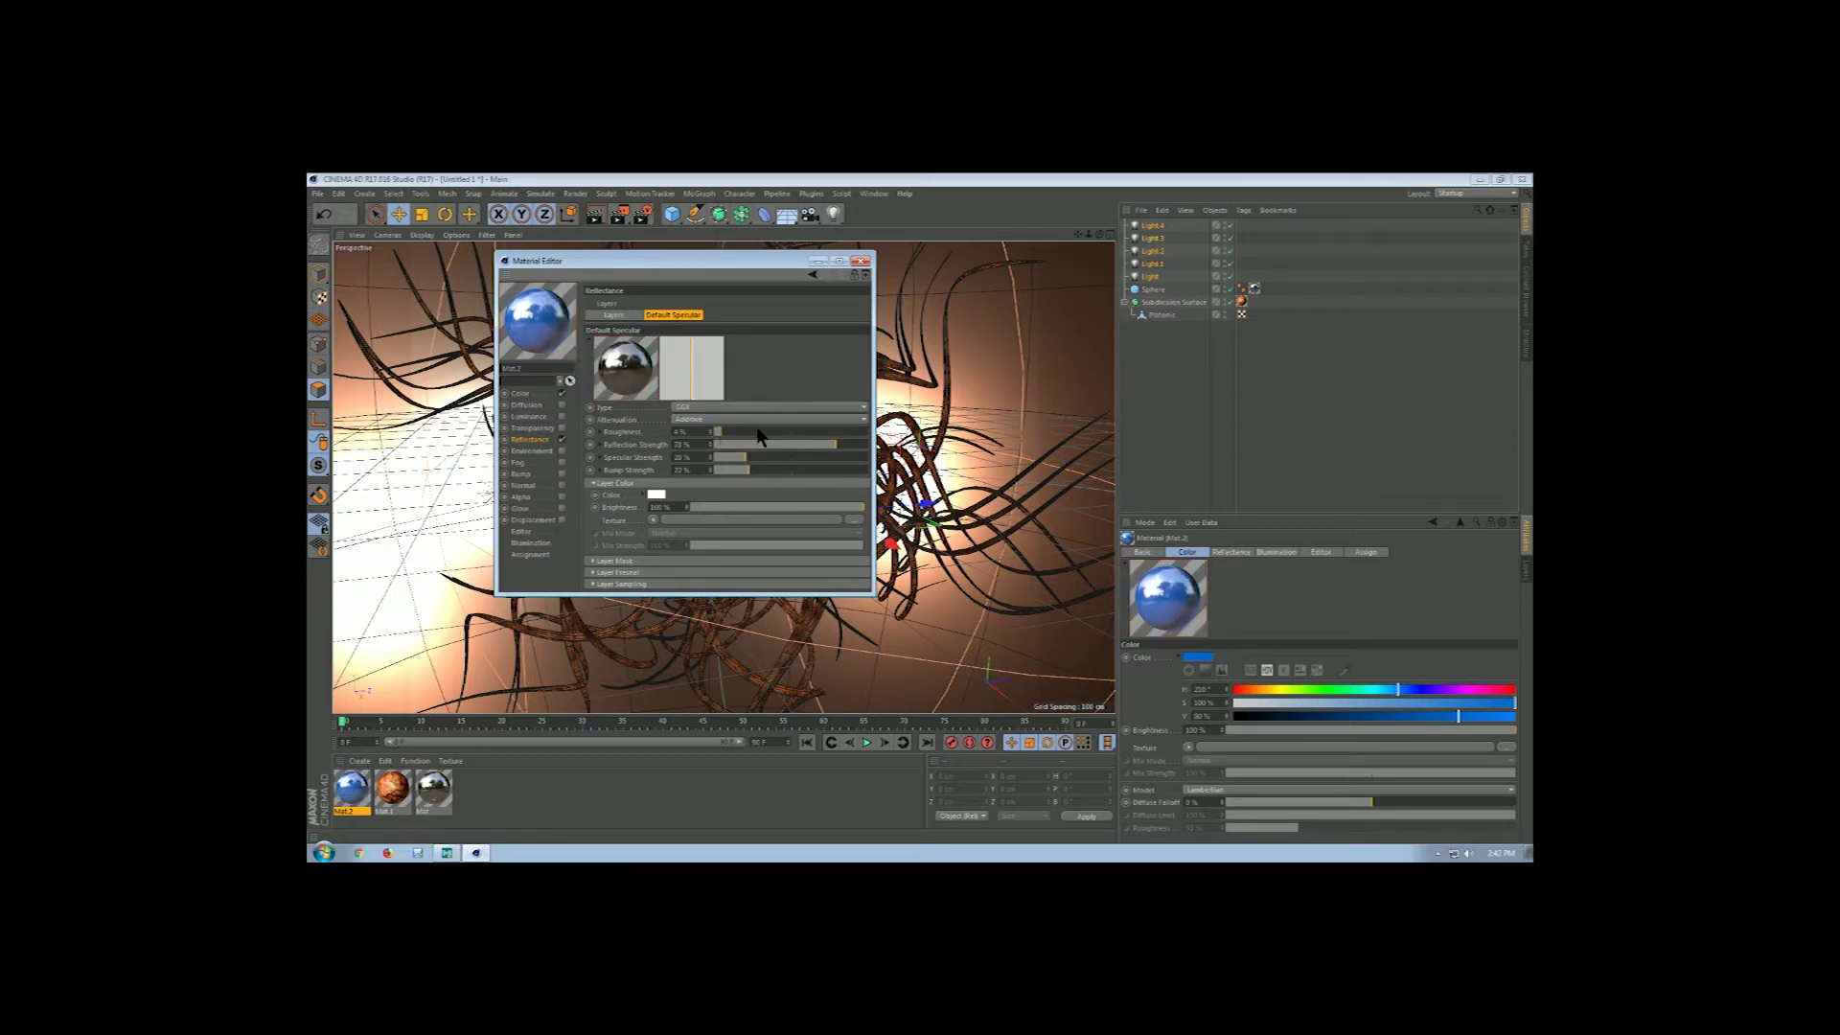
click(860, 260)
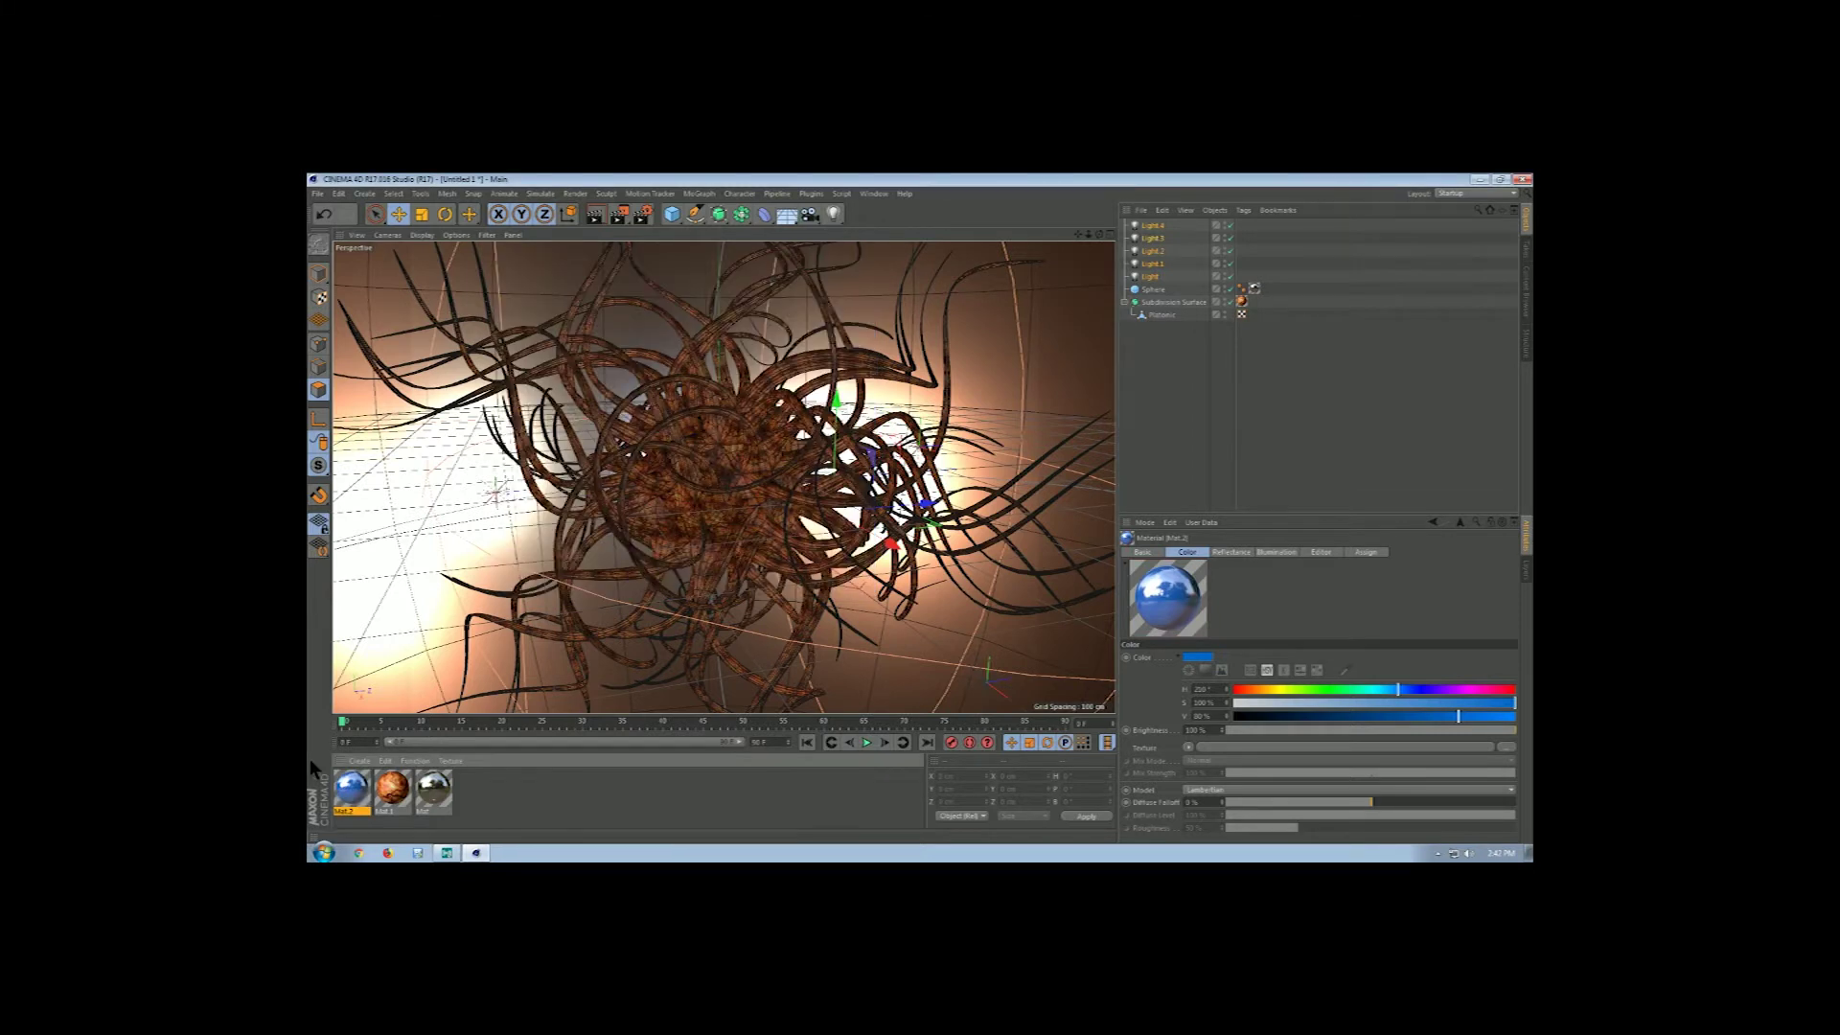
- Replace the Subdivision Surface's material with the blue reflective one and render a preview of the view
drag(354, 803, 1240, 303)
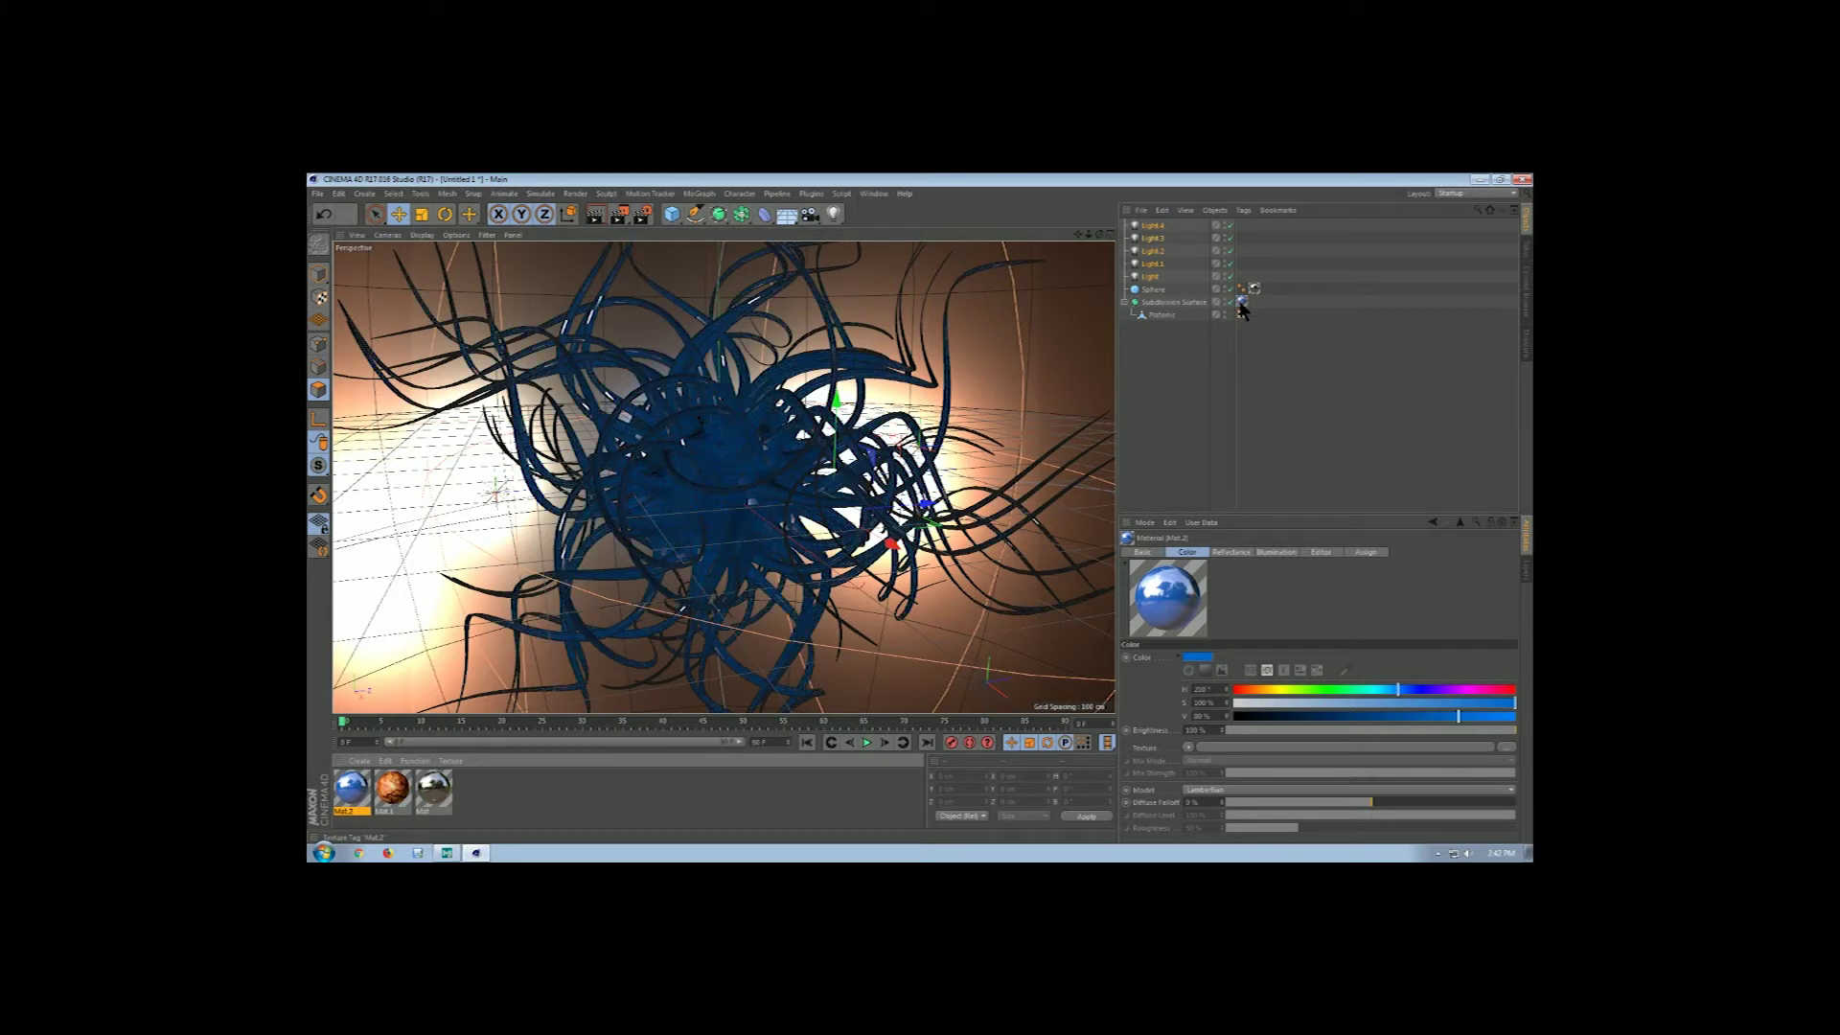
click(595, 215)
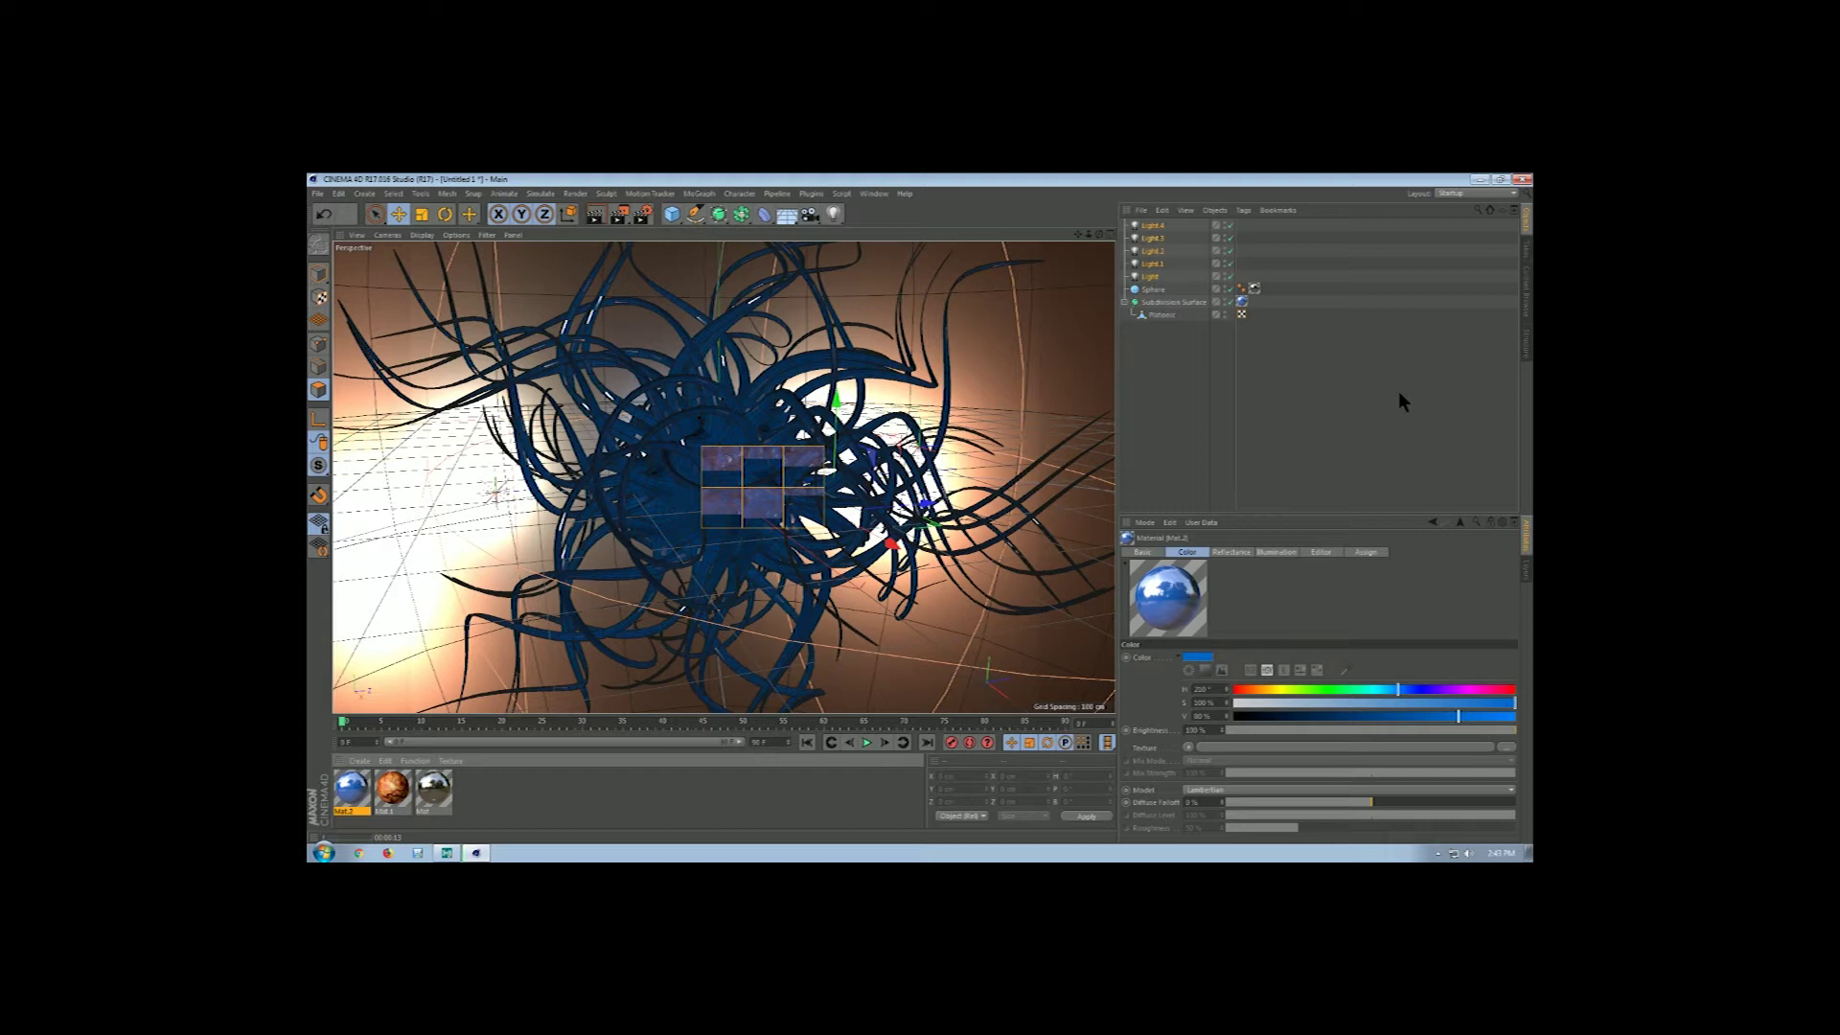
- Remove Light.4 and raise the intensity of Light.2 and Light.3 to about 98% for a new preview render
key(ctrl+z)
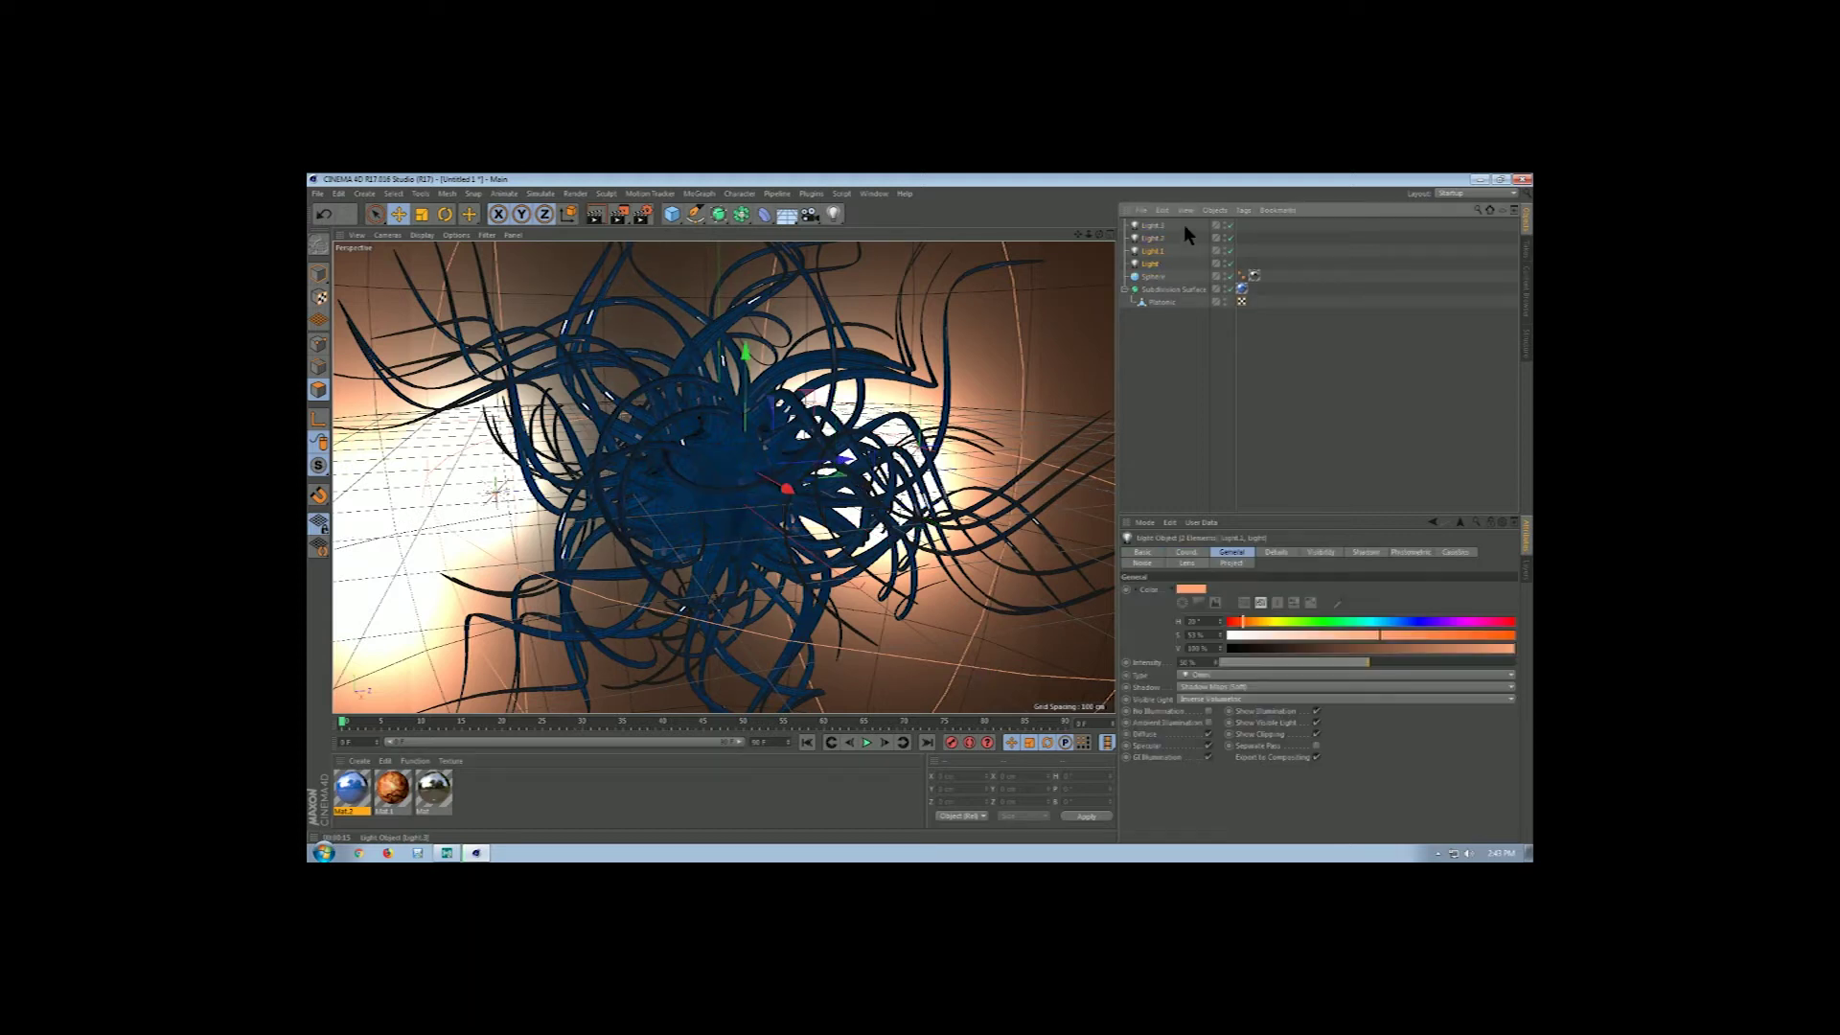
click(1185, 224)
shift+click(1184, 238)
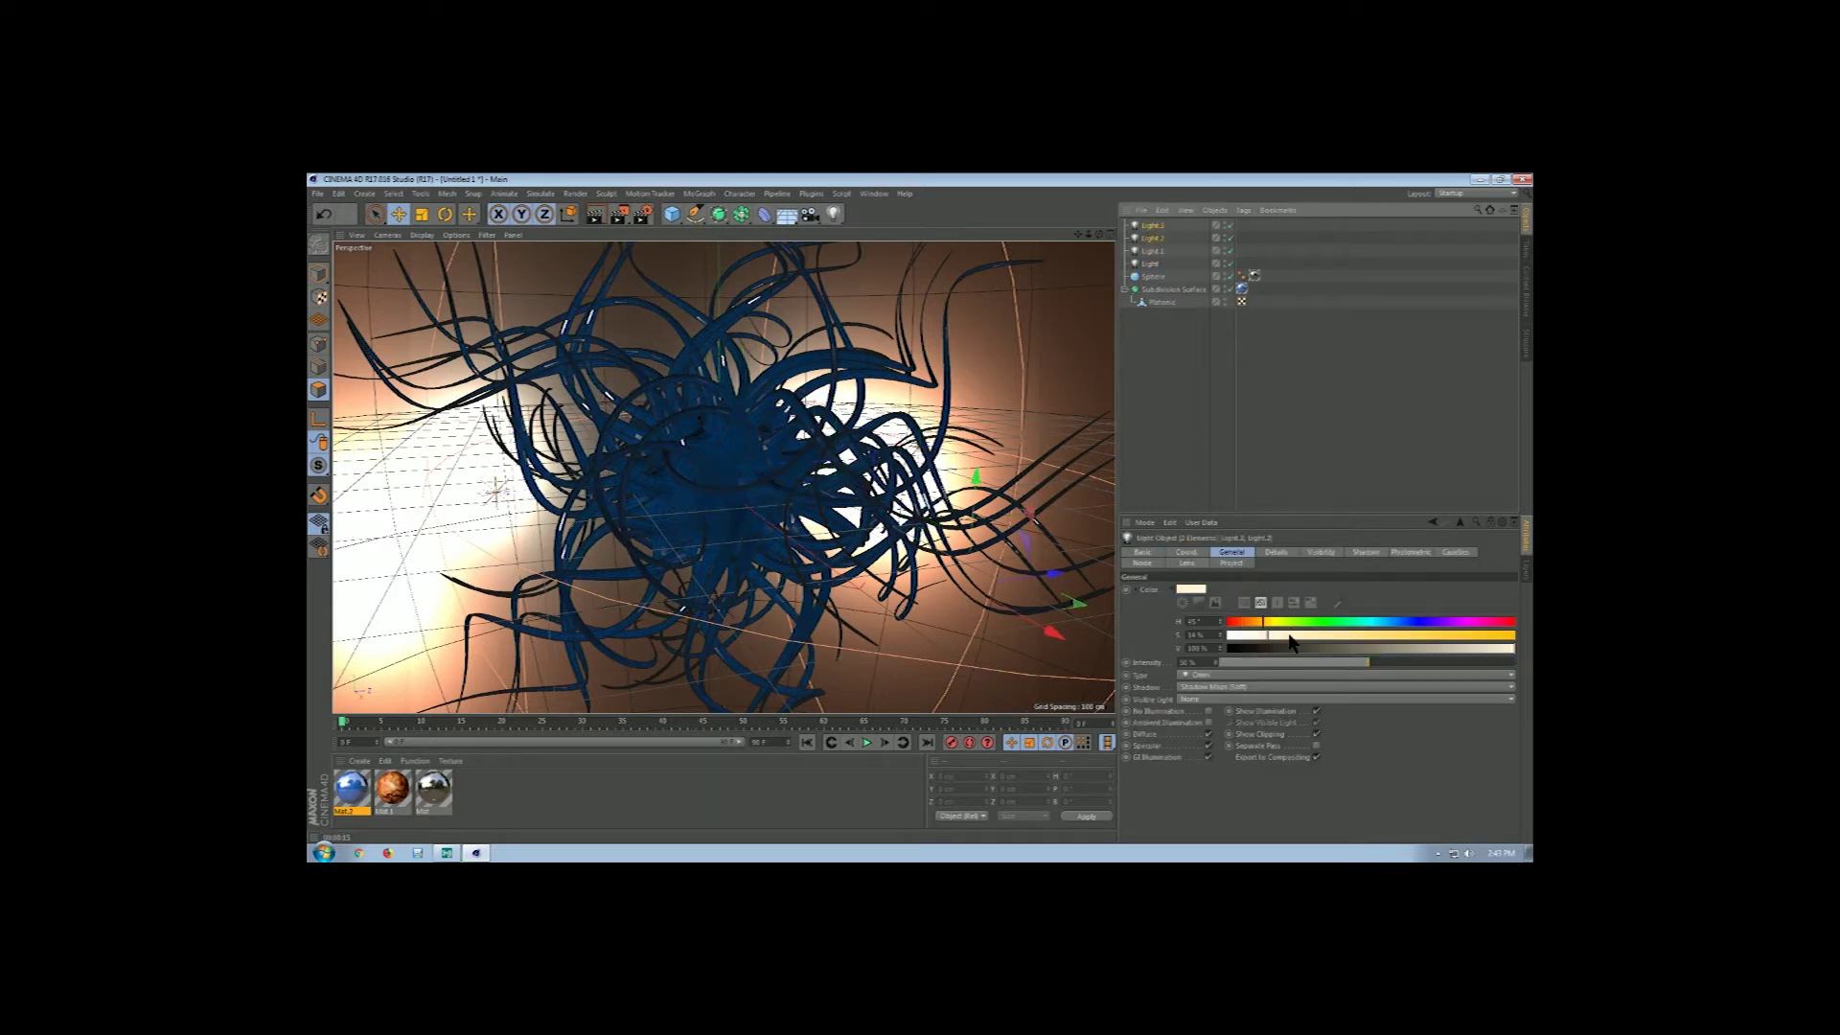
drag(1395, 666, 1512, 663)
click(594, 215)
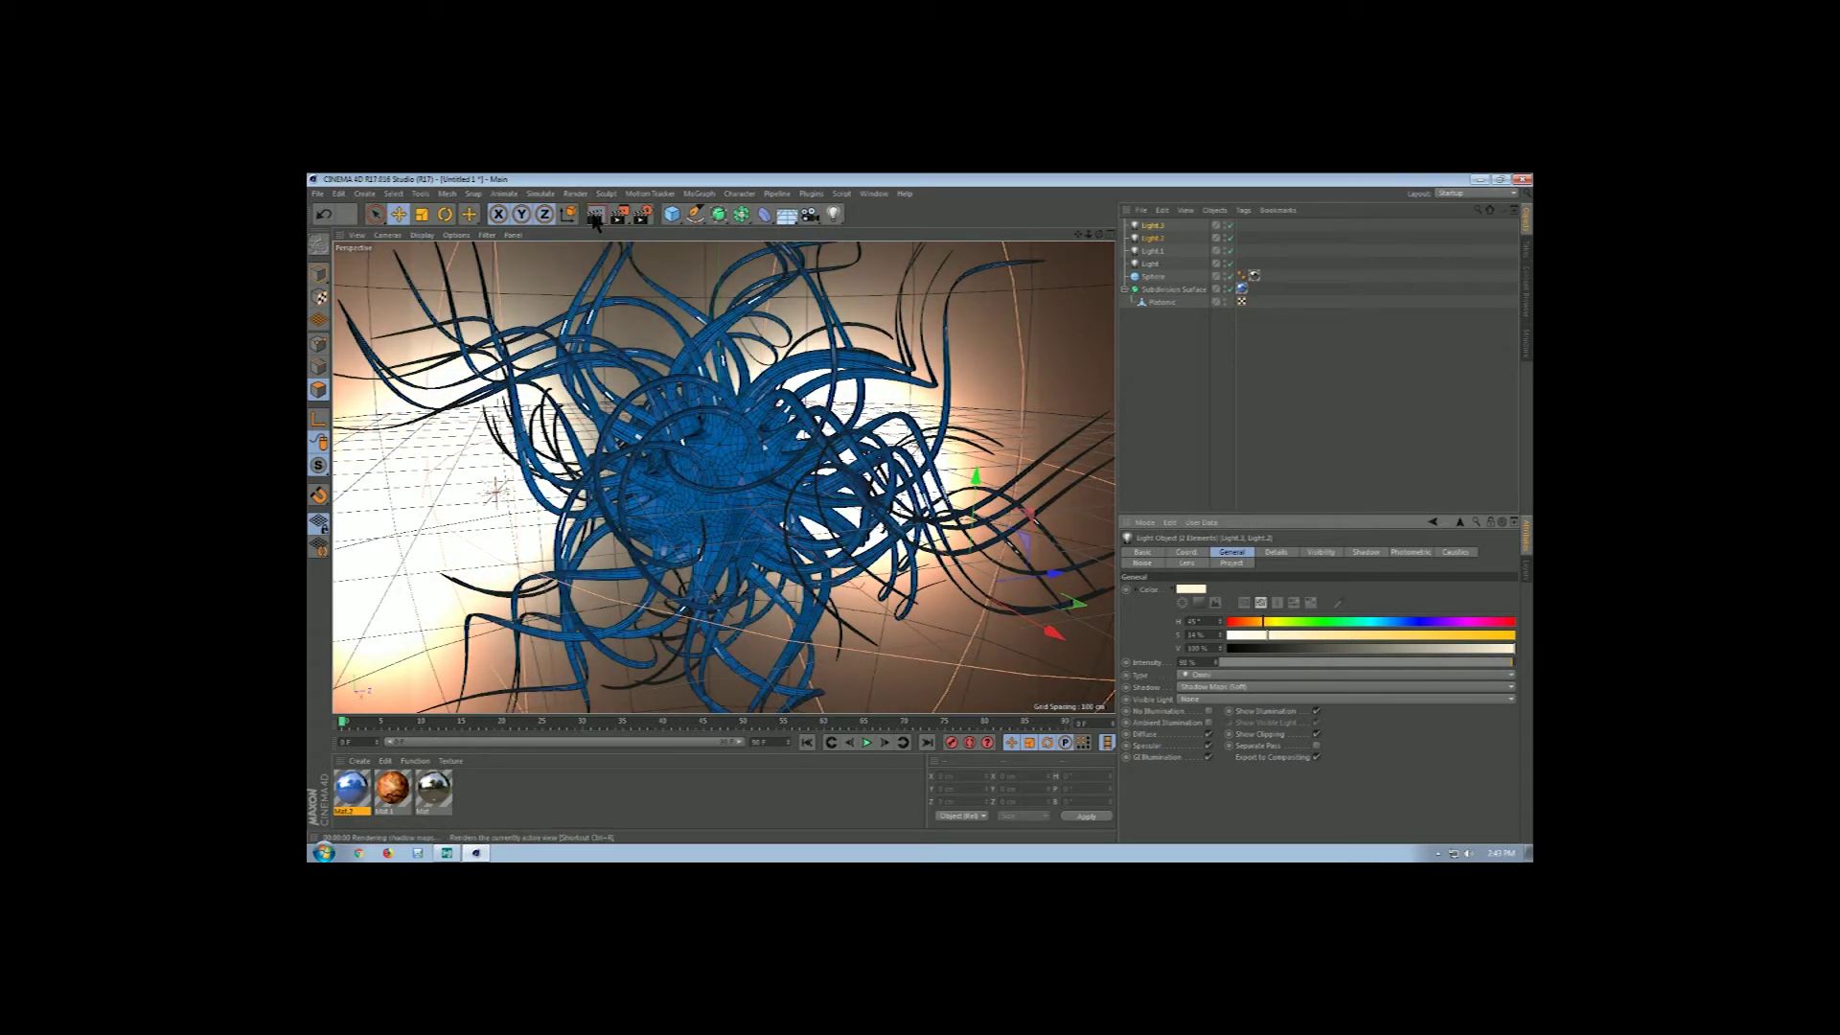